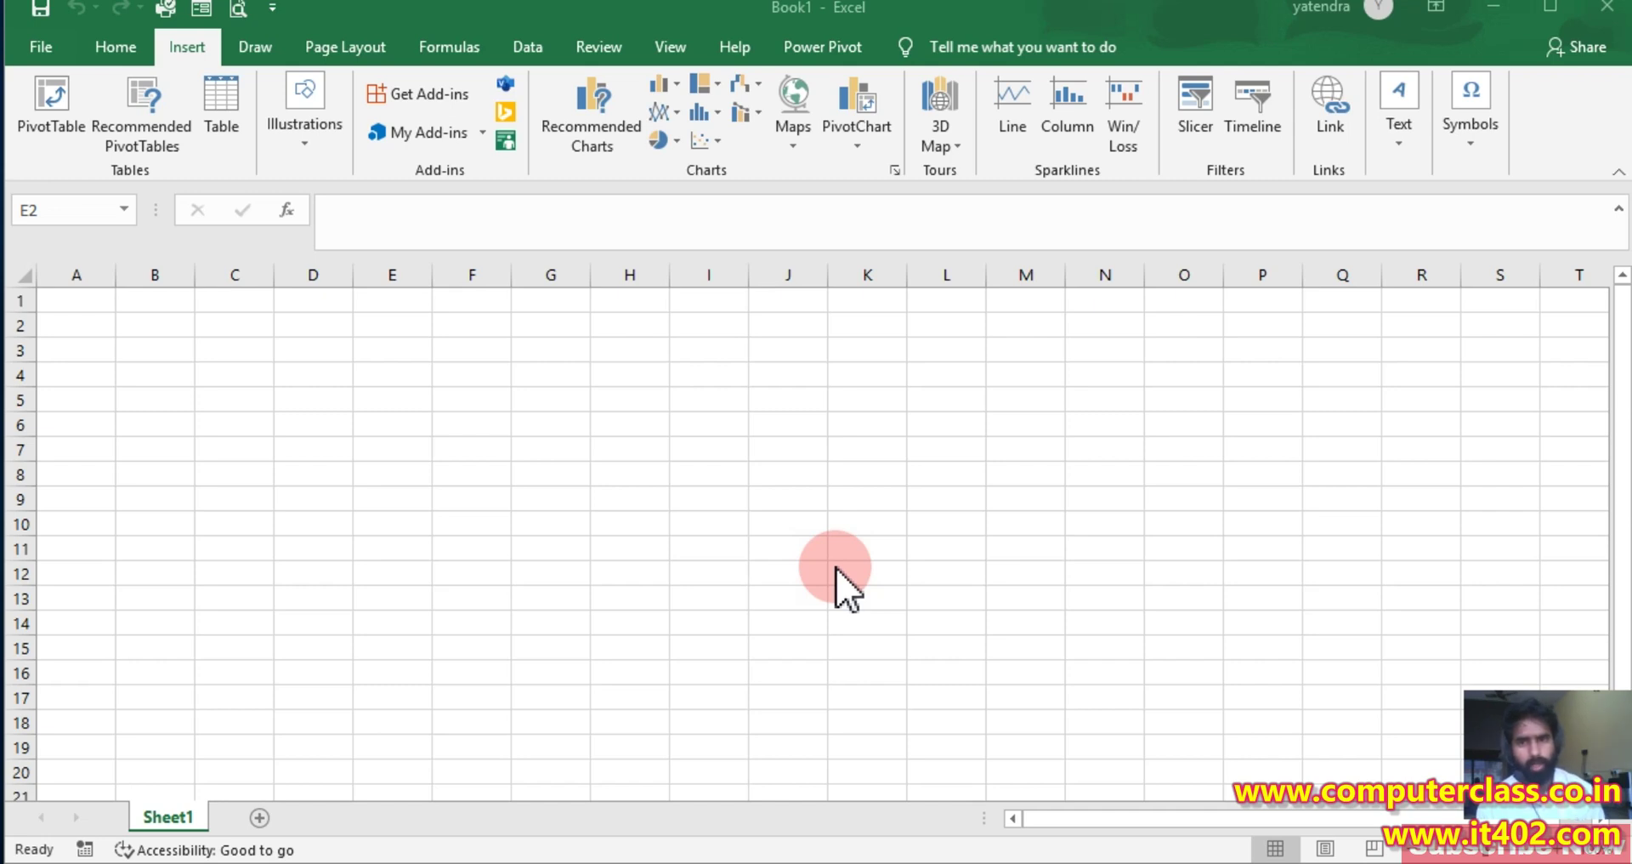
pyautogui.click(125, 51)
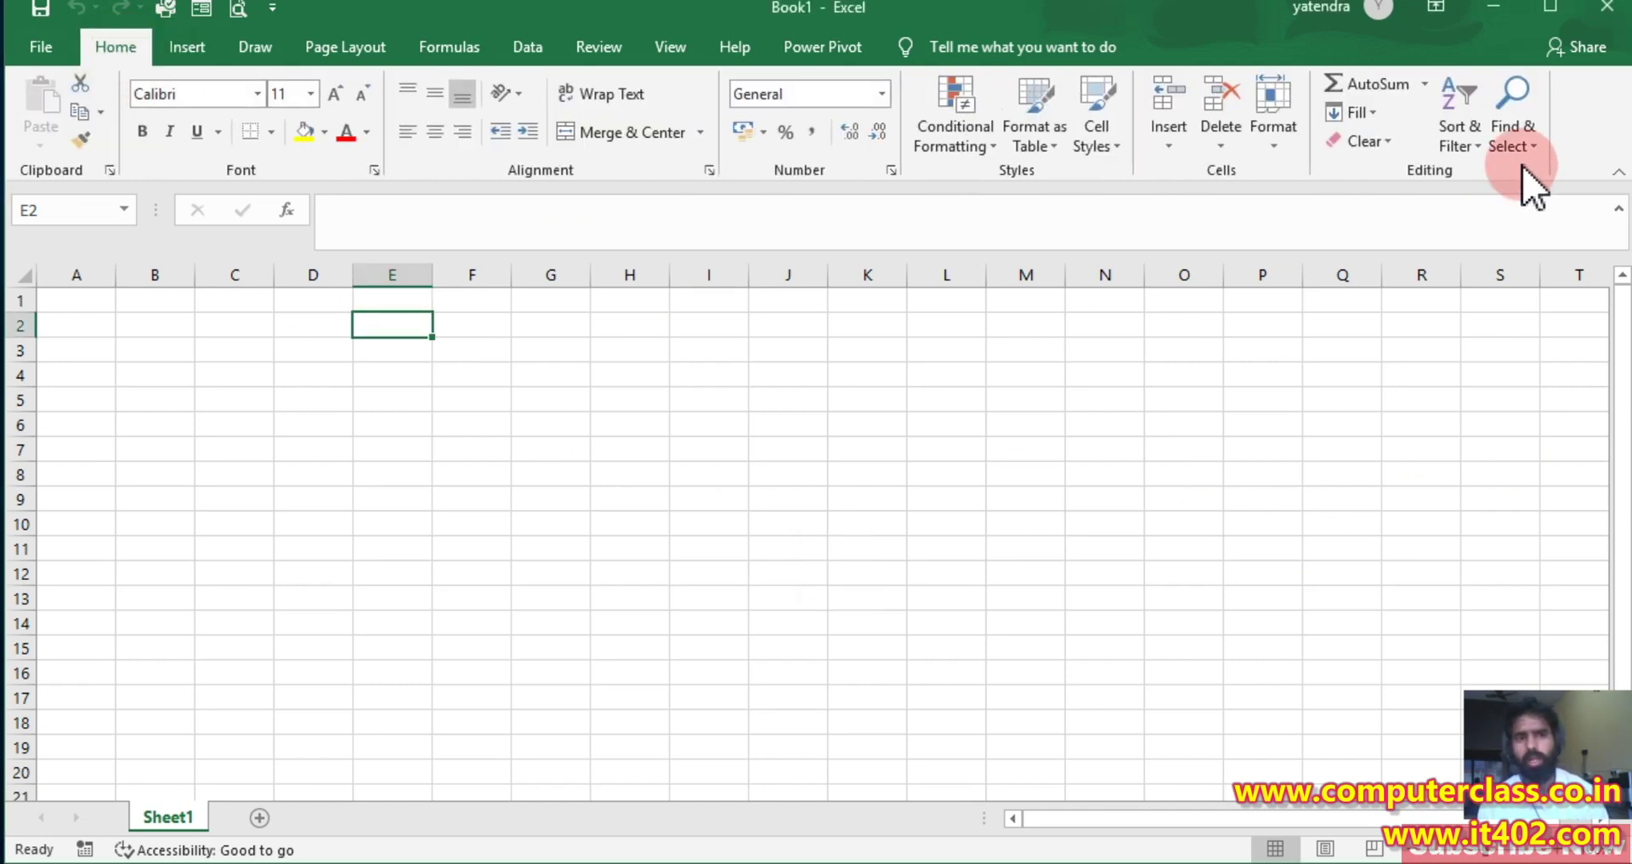
pyautogui.click(1453, 140)
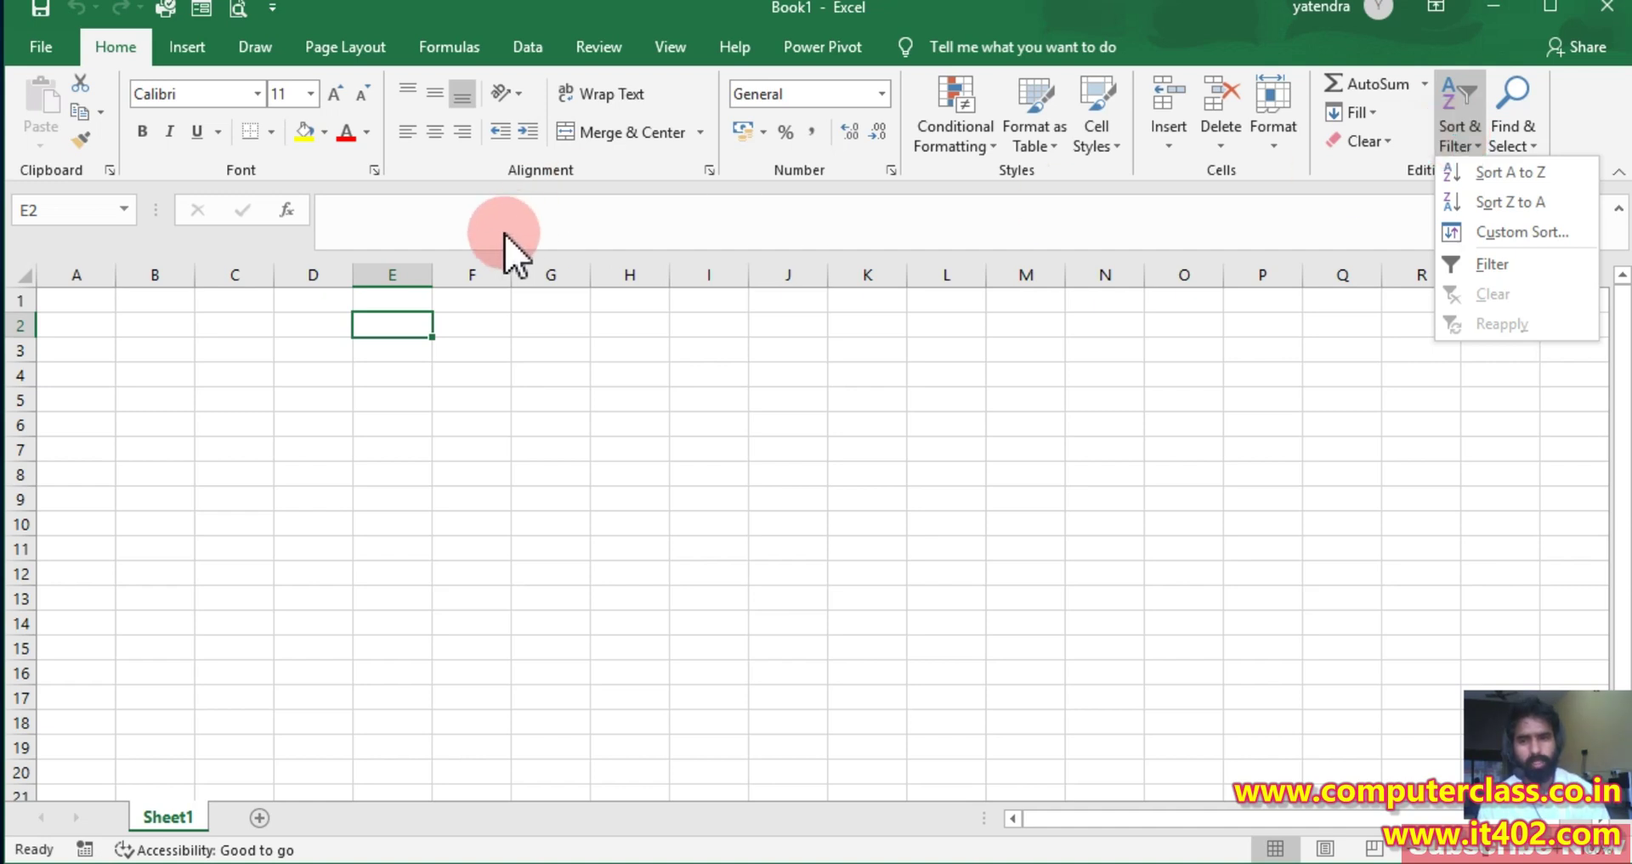
pyautogui.click(127, 306)
# Enter the header SNO in A1 and the serial numbers 1 and 2 in A2:A3
pyautogui.click(89, 304)
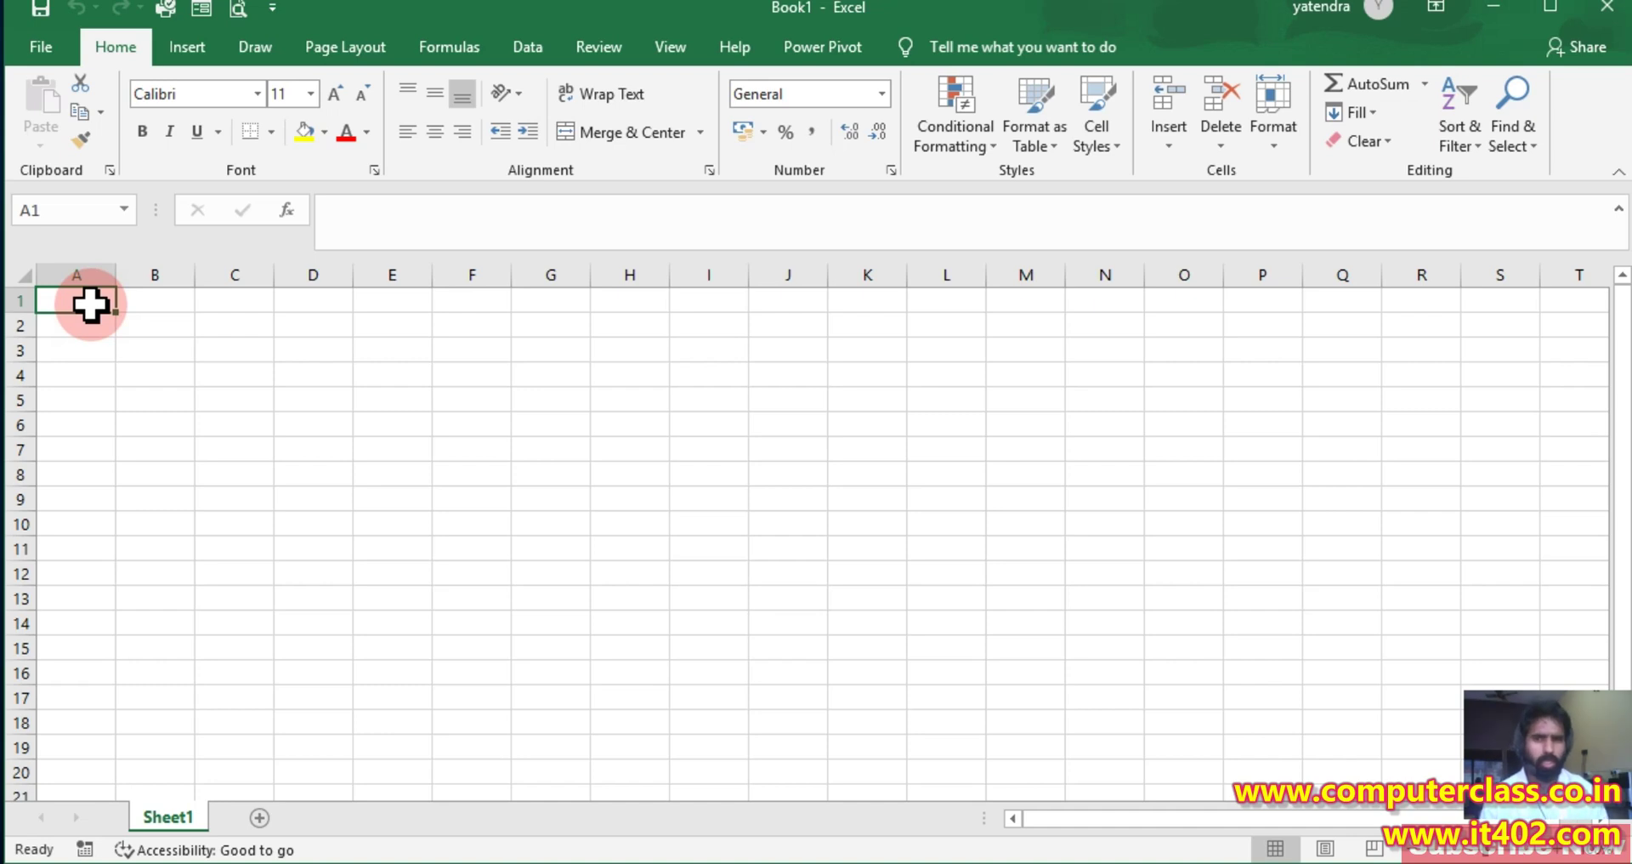
pyautogui.write('SNO')
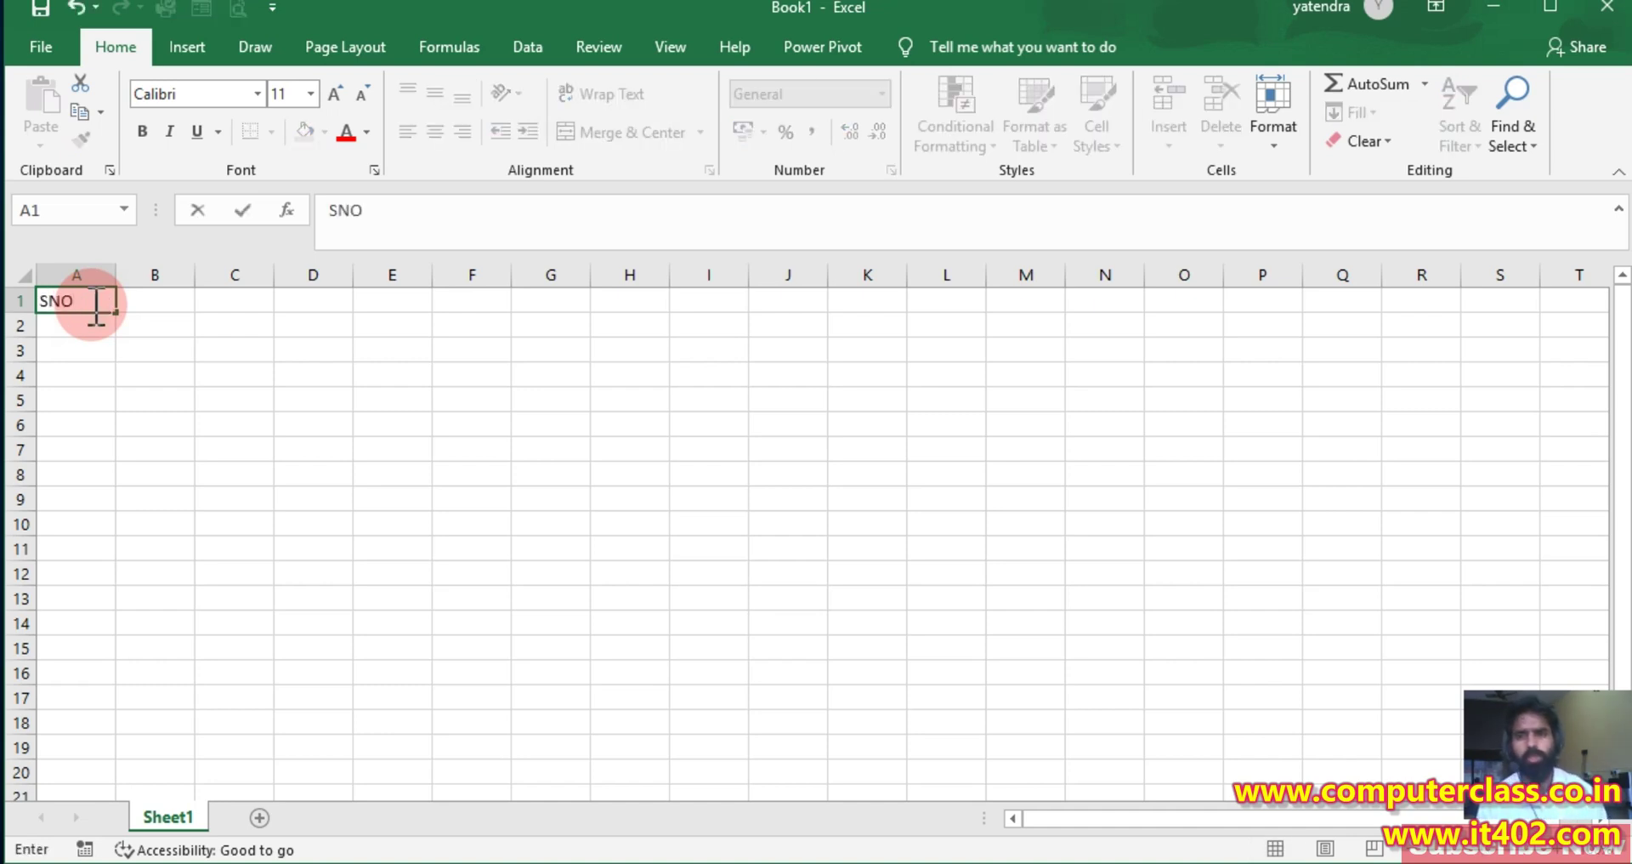
pyautogui.press('Tab')
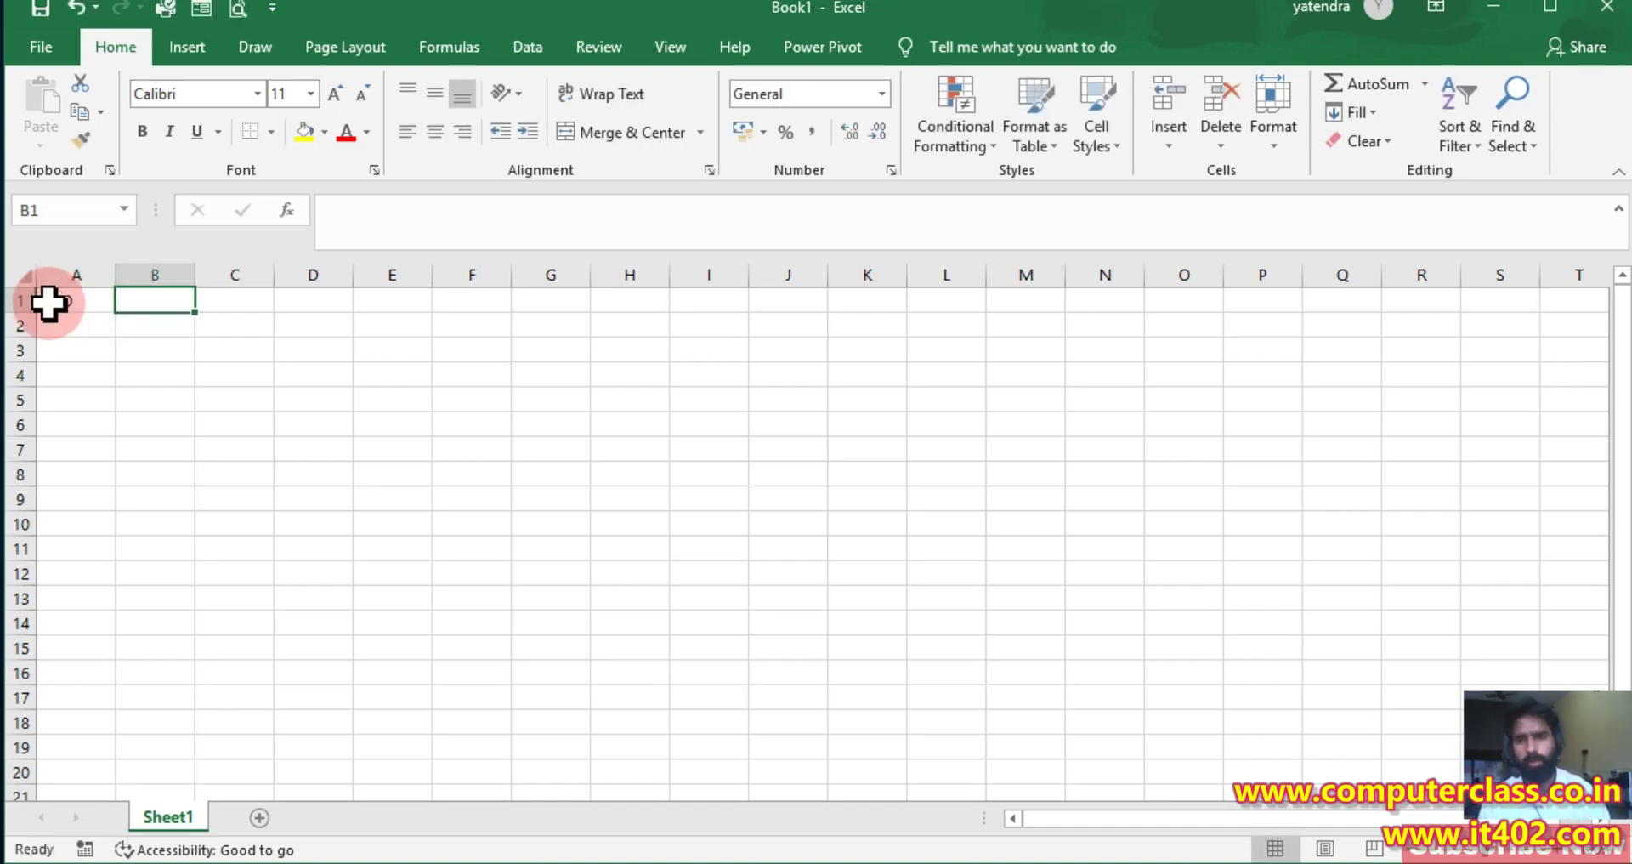
pyautogui.click(56, 321)
pyautogui.write('1')
pyautogui.press('Return')
pyautogui.write('2')
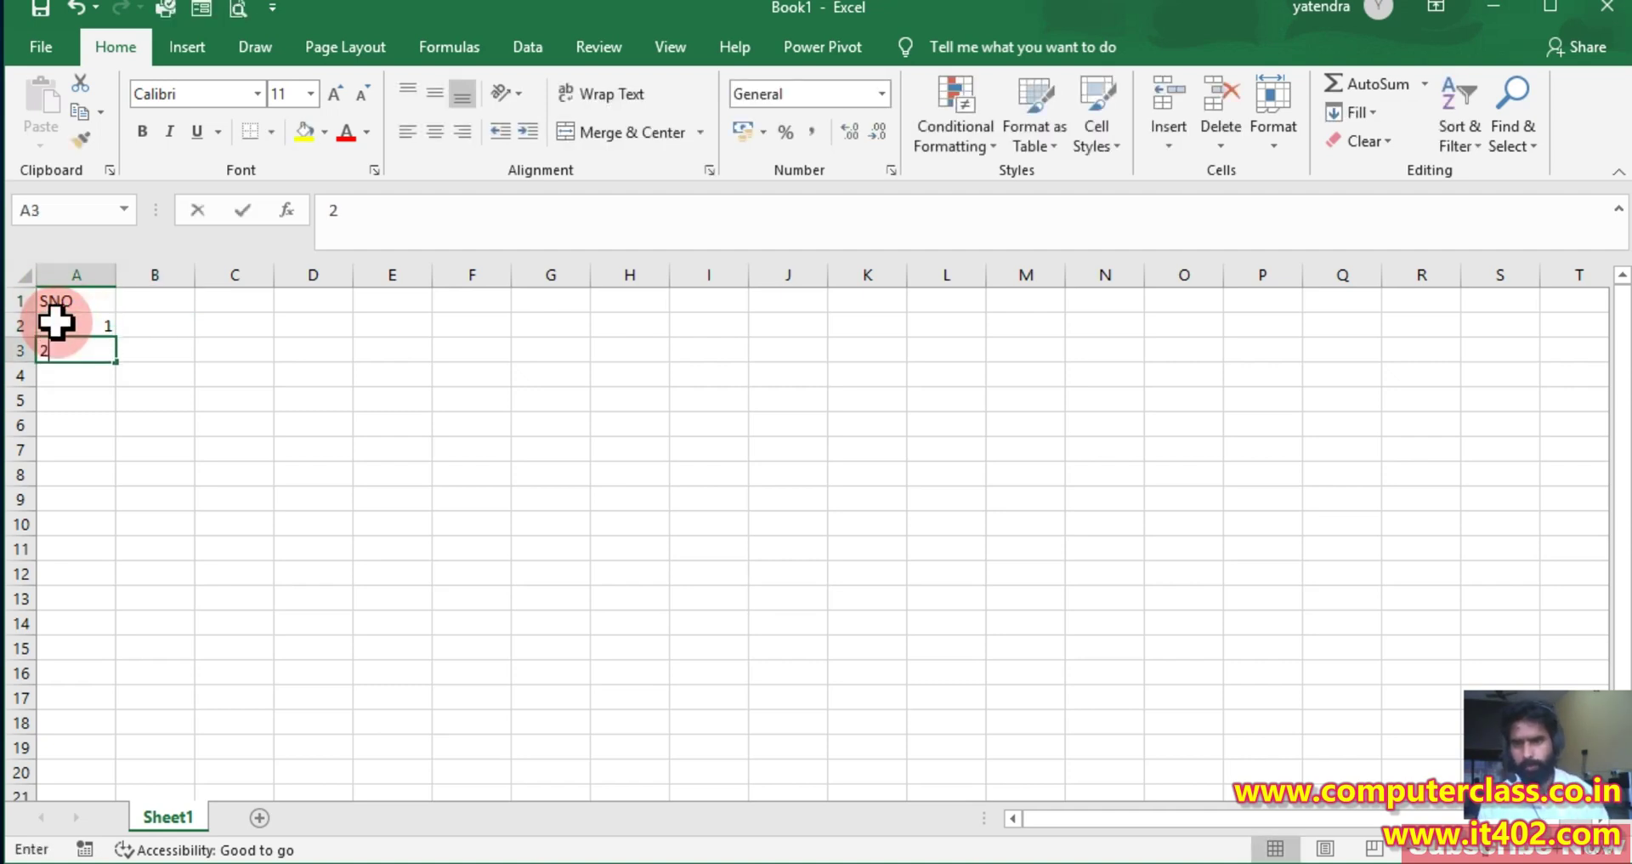
# Extend the serial number series down column A to 322
pyautogui.click(544, 428)
pyautogui.moveTo(90, 330); pyautogui.dragTo(132, 791)
pyautogui.scroll(10, 338, 786)
pyautogui.scroll(20, 339, 787)
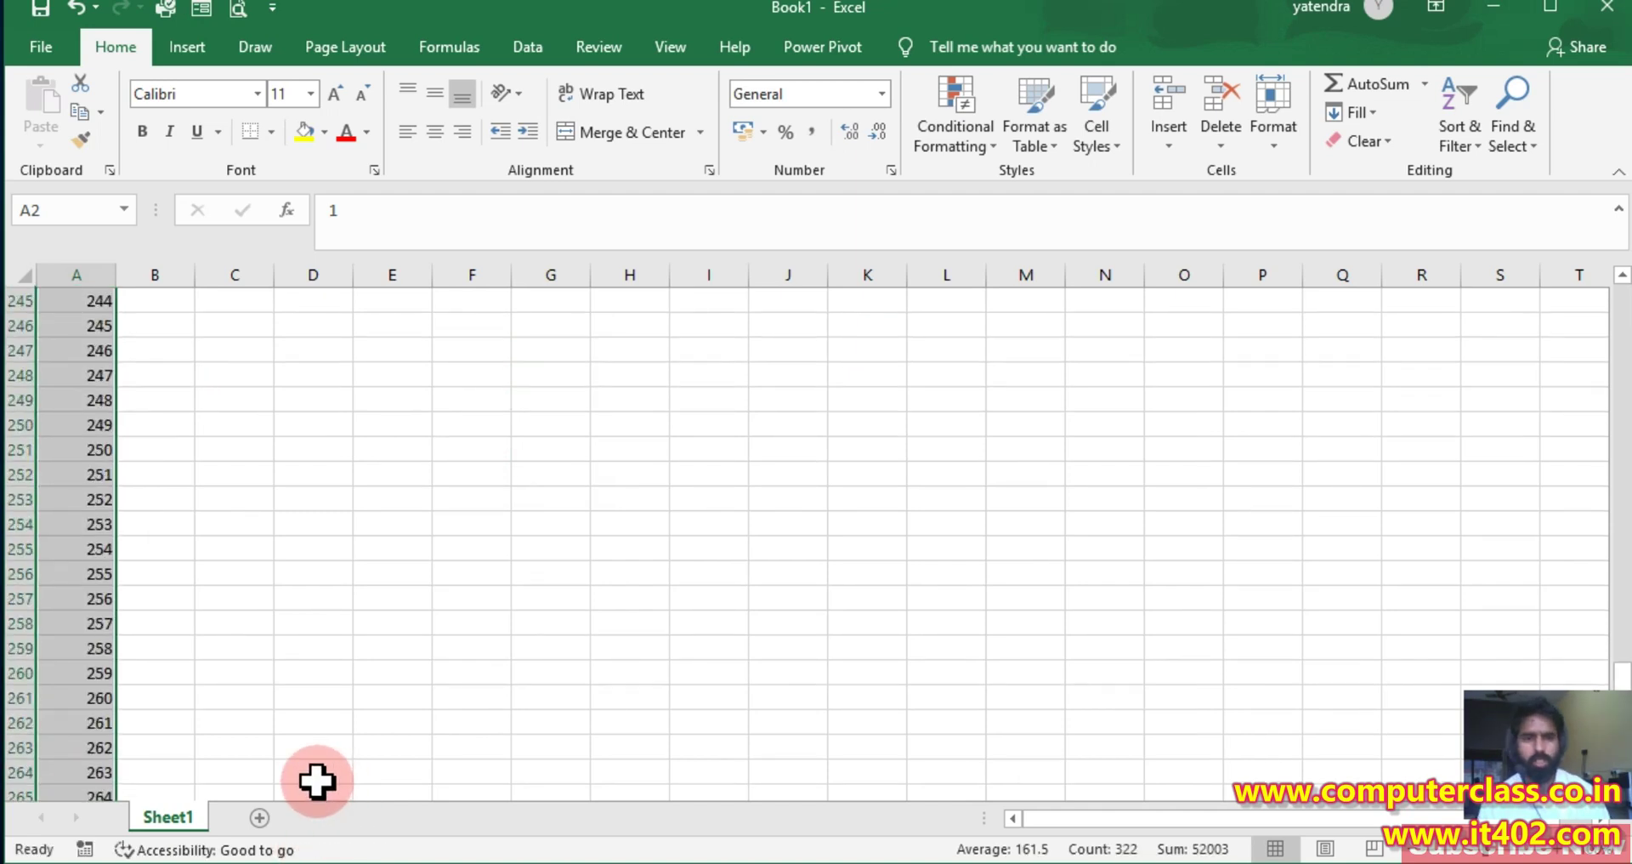
pyautogui.moveTo(1625, 561); pyautogui.dragTo(1607, 289)
# Enter the header Name of Employee in B1 and fit column B's width to it
pyautogui.click(164, 298)
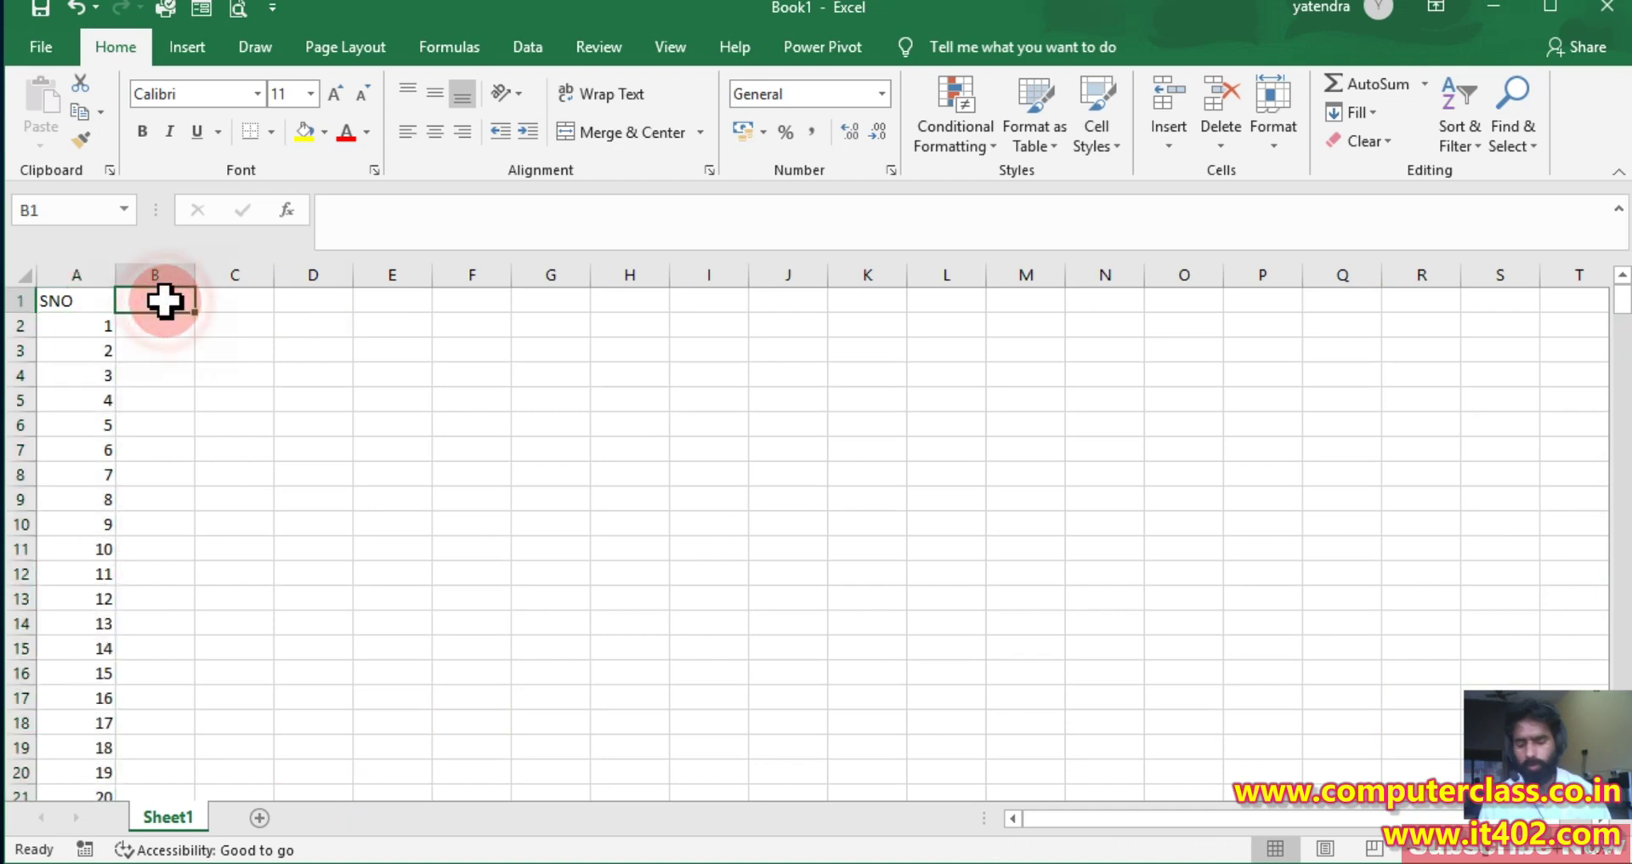
pyautogui.write('Name of')
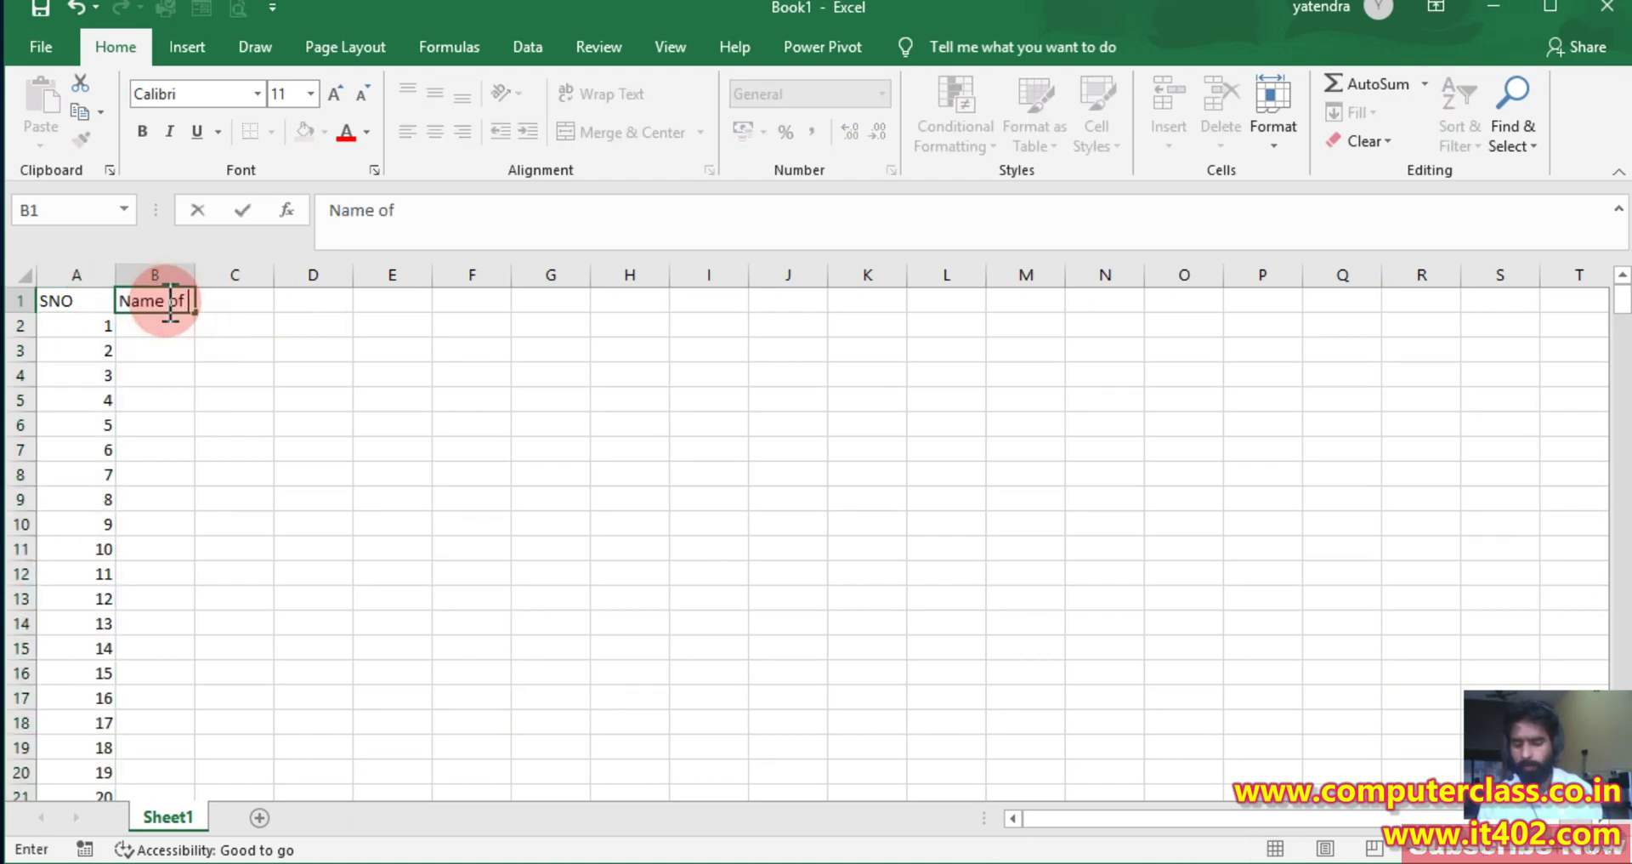
pyautogui.write(' Employee')
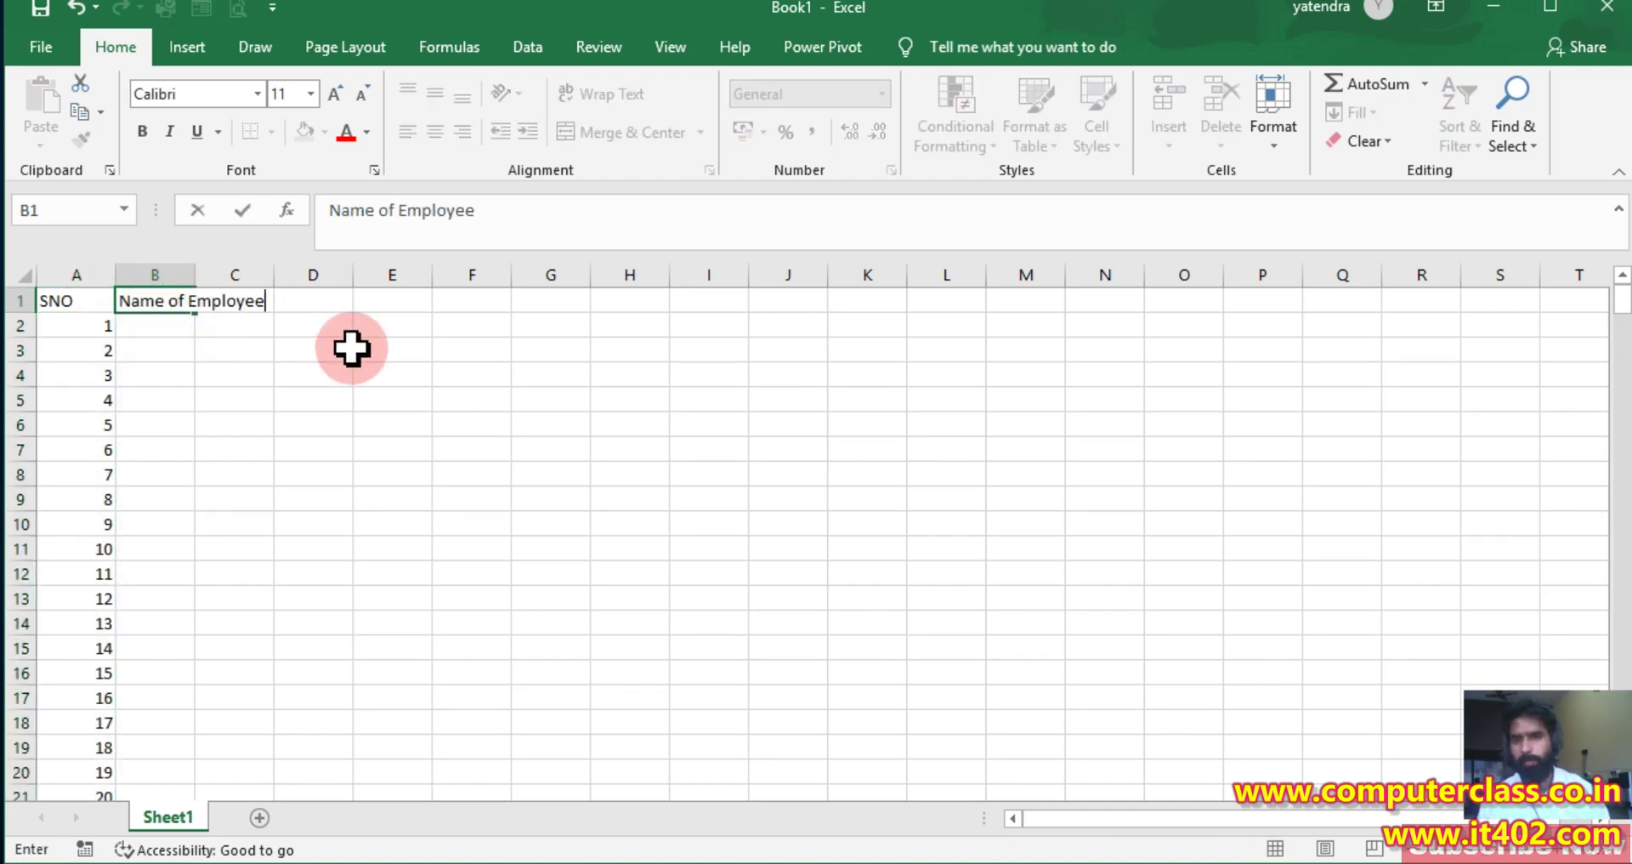
pyautogui.click(374, 399)
pyautogui.doubleClick(196, 274)
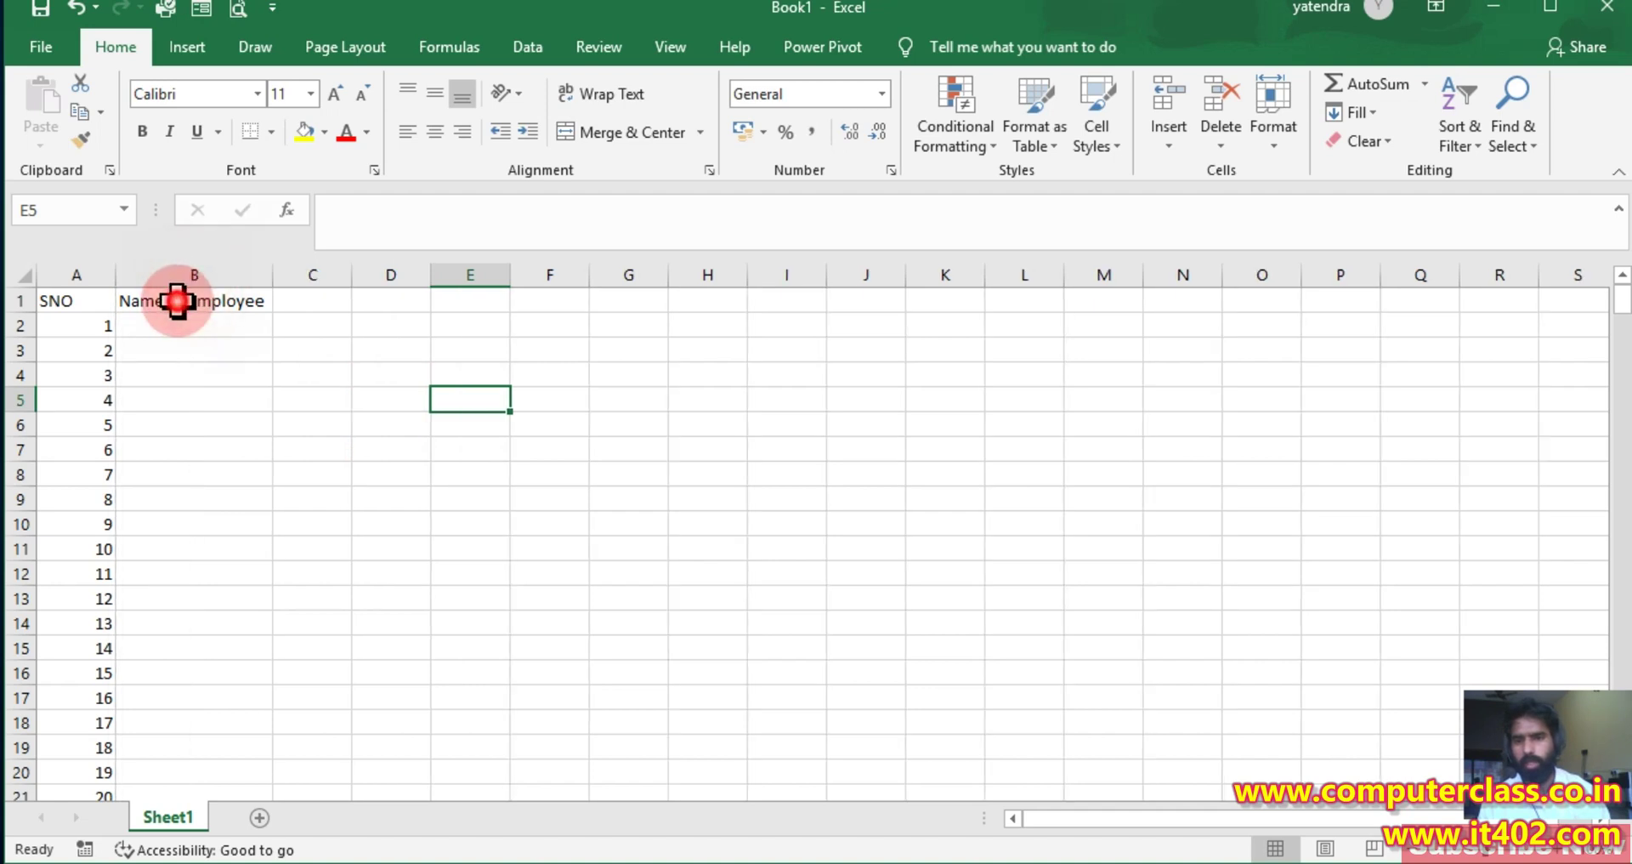
# Replace the B1 header with Name Of Sales Person and fit column B's width to the new text
pyautogui.click(175, 303)
pyautogui.write('Name Of Sales Person')
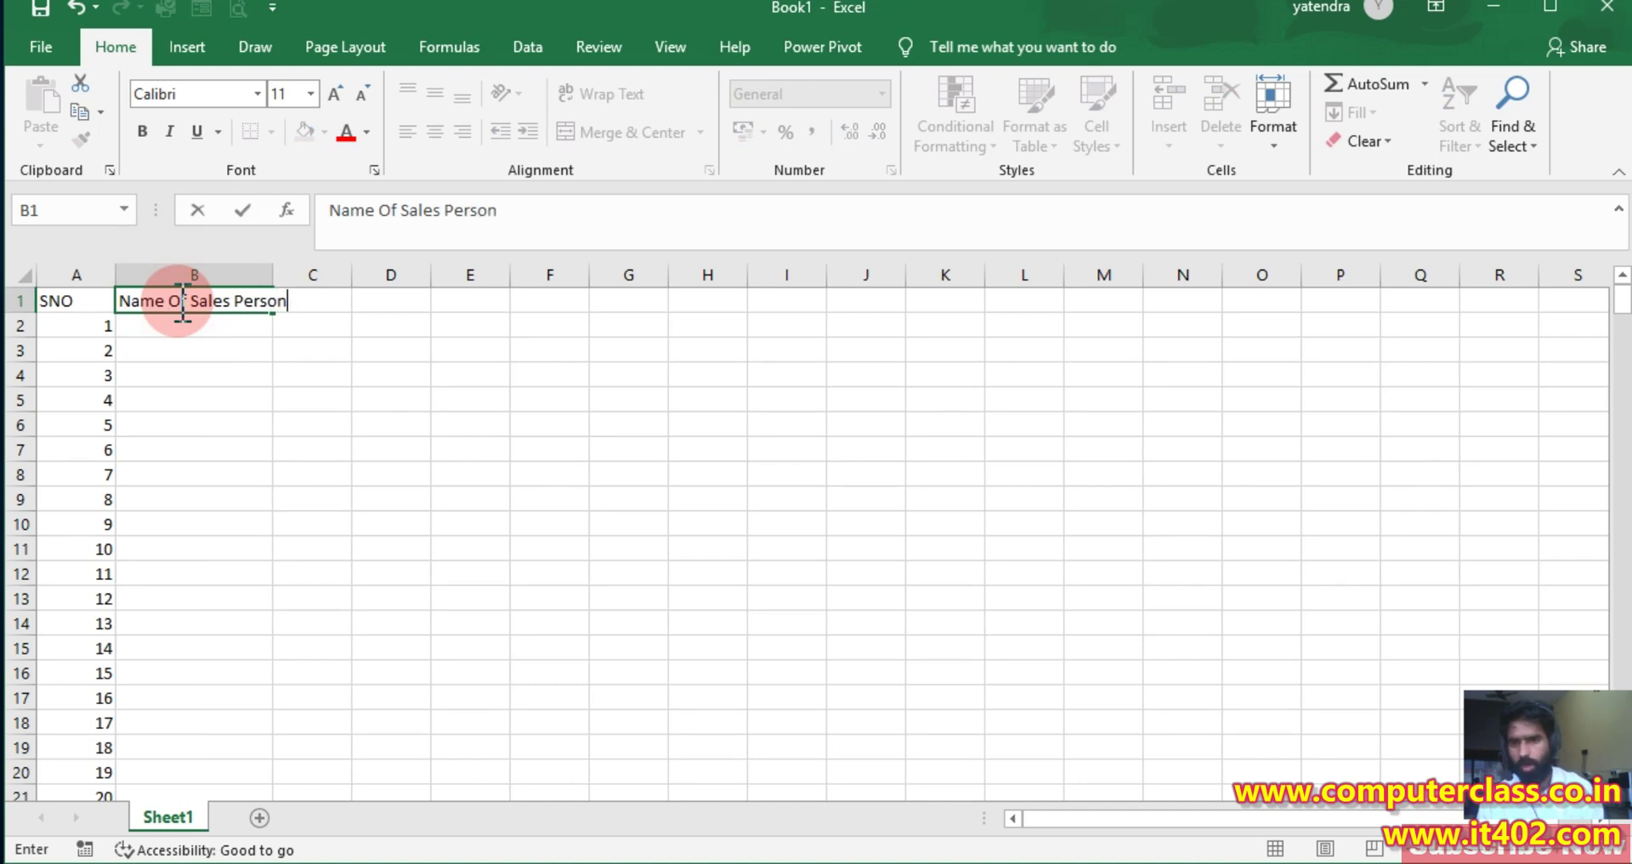
pyautogui.press('Return')
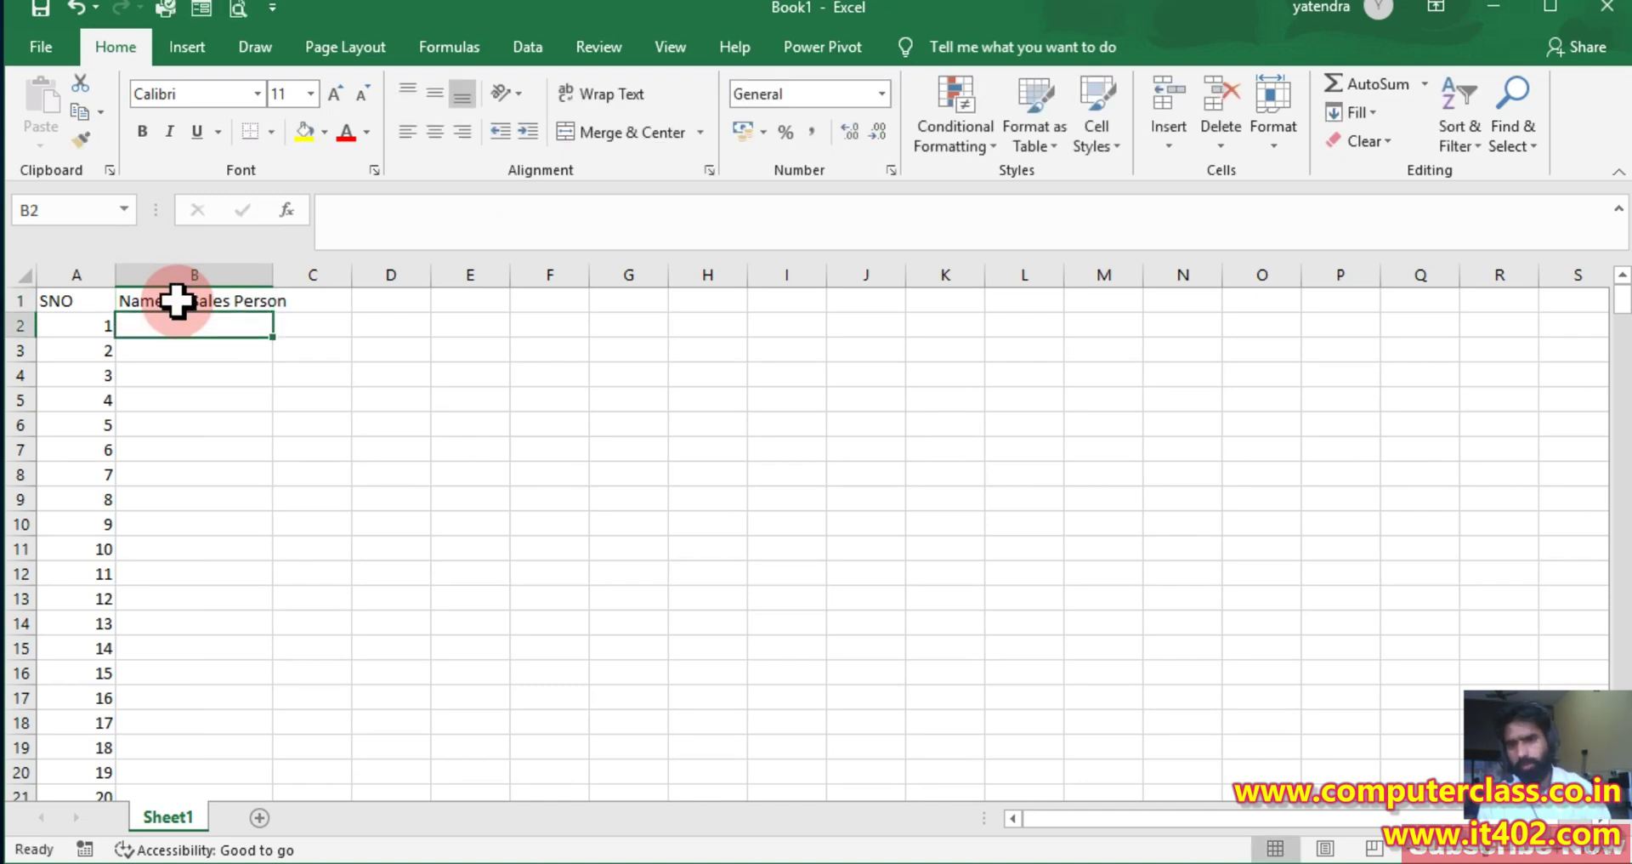
pyautogui.click(285, 425)
pyautogui.doubleClick(276, 268)
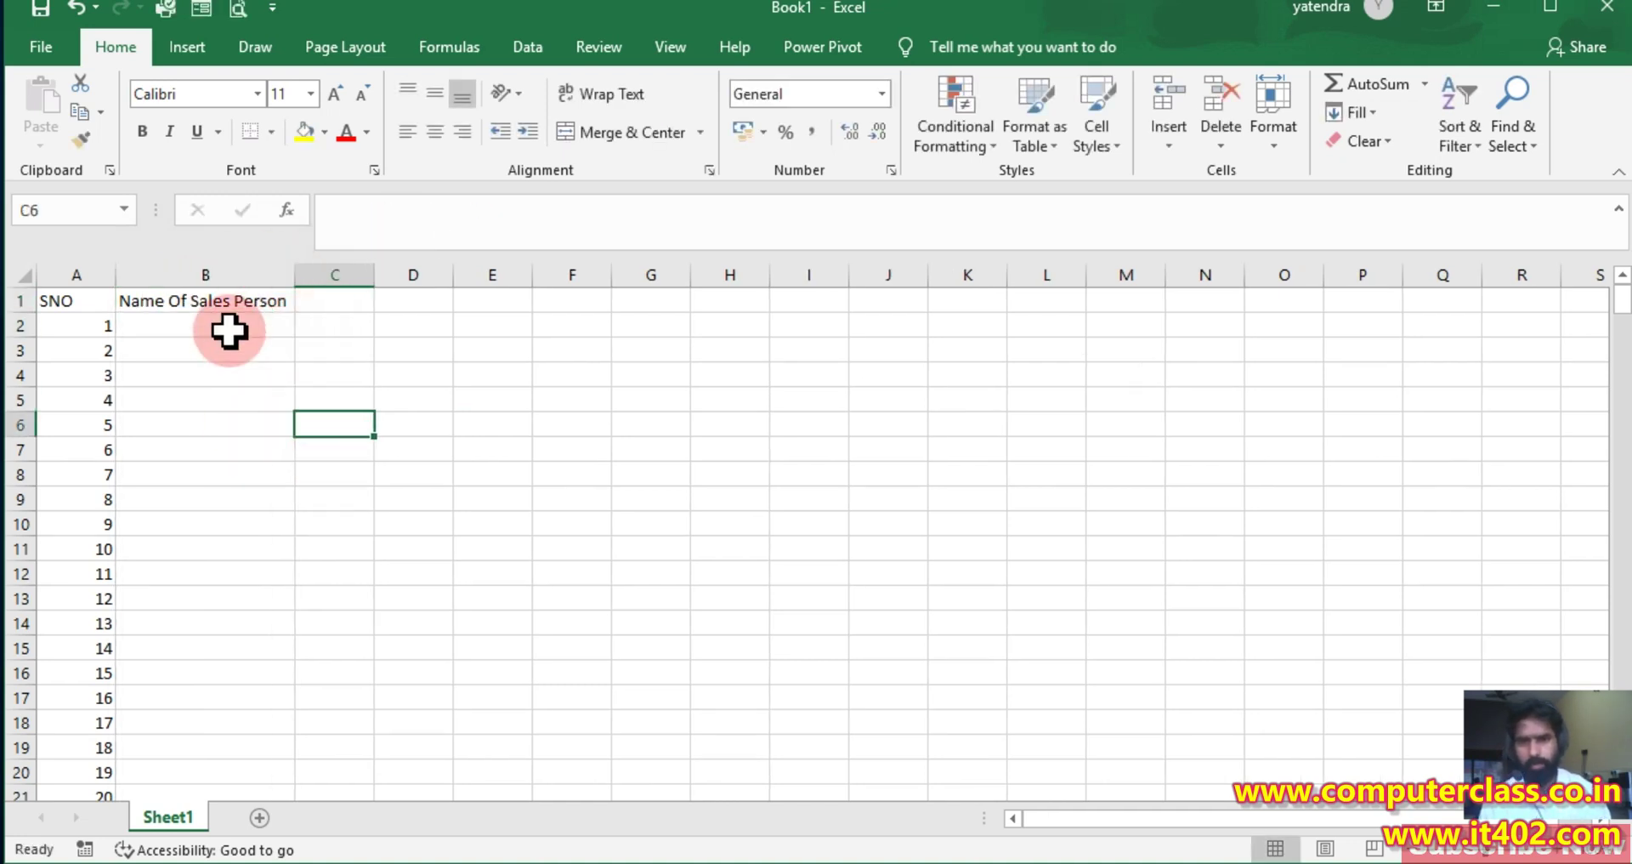
# Enter the first names of five salespeople in B2:B6
pyautogui.click(228, 328)
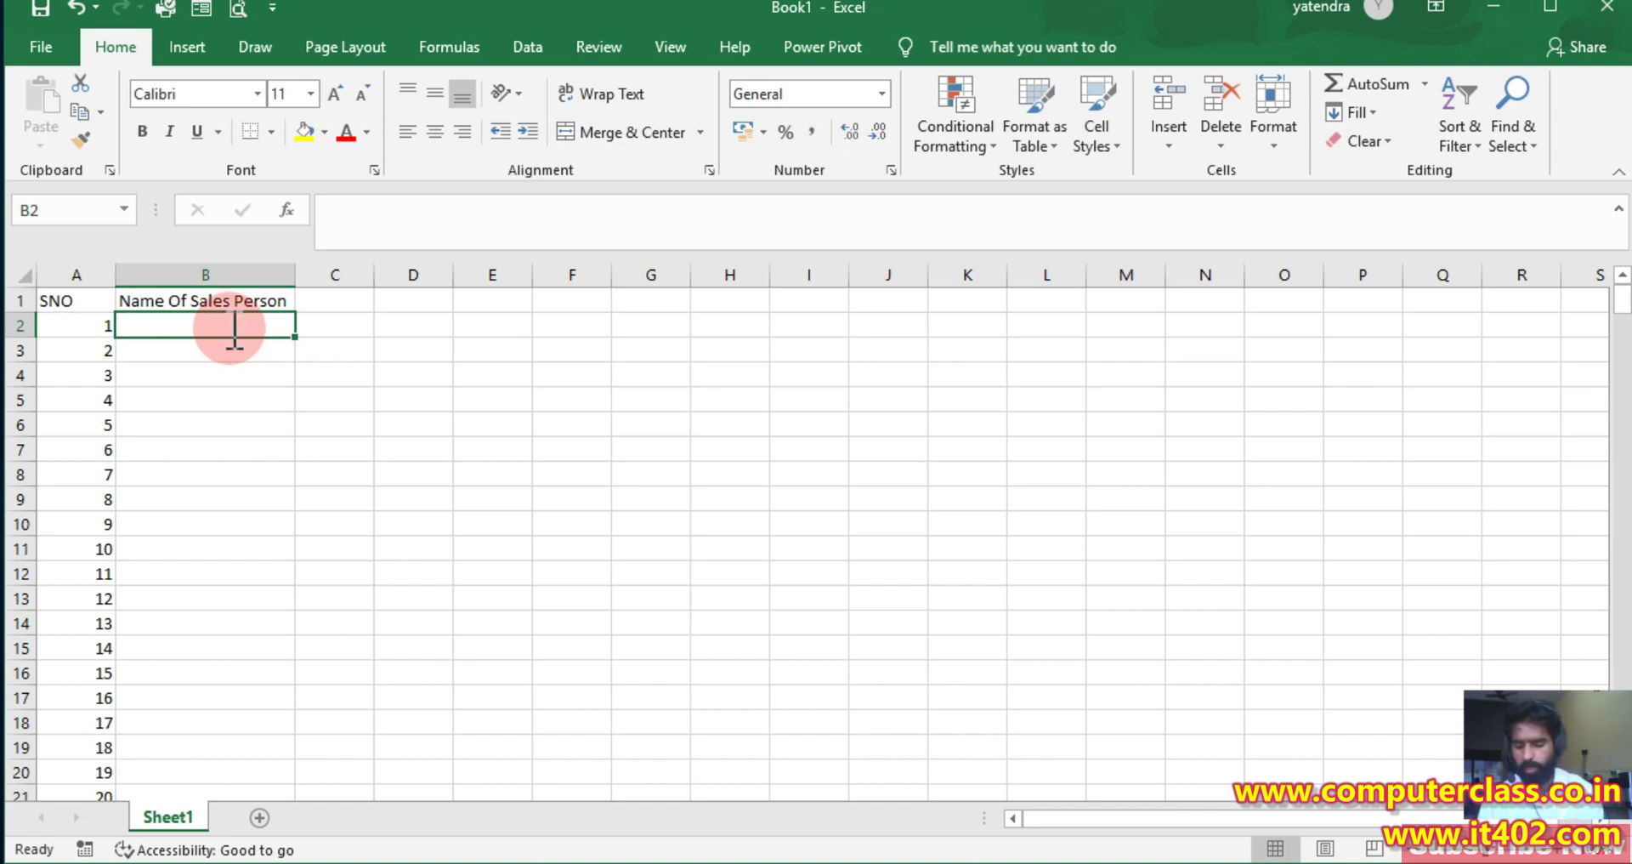
pyautogui.write('Amit')
pyautogui.press('Return')
pyautogui.write('Sumit')
pyautogui.press('Return')
pyautogui.write('Rohit')
pyautogui.press('Return')
pyautogui.write('Mohit')
pyautogui.press('Return')
pyautogui.write('Sac')
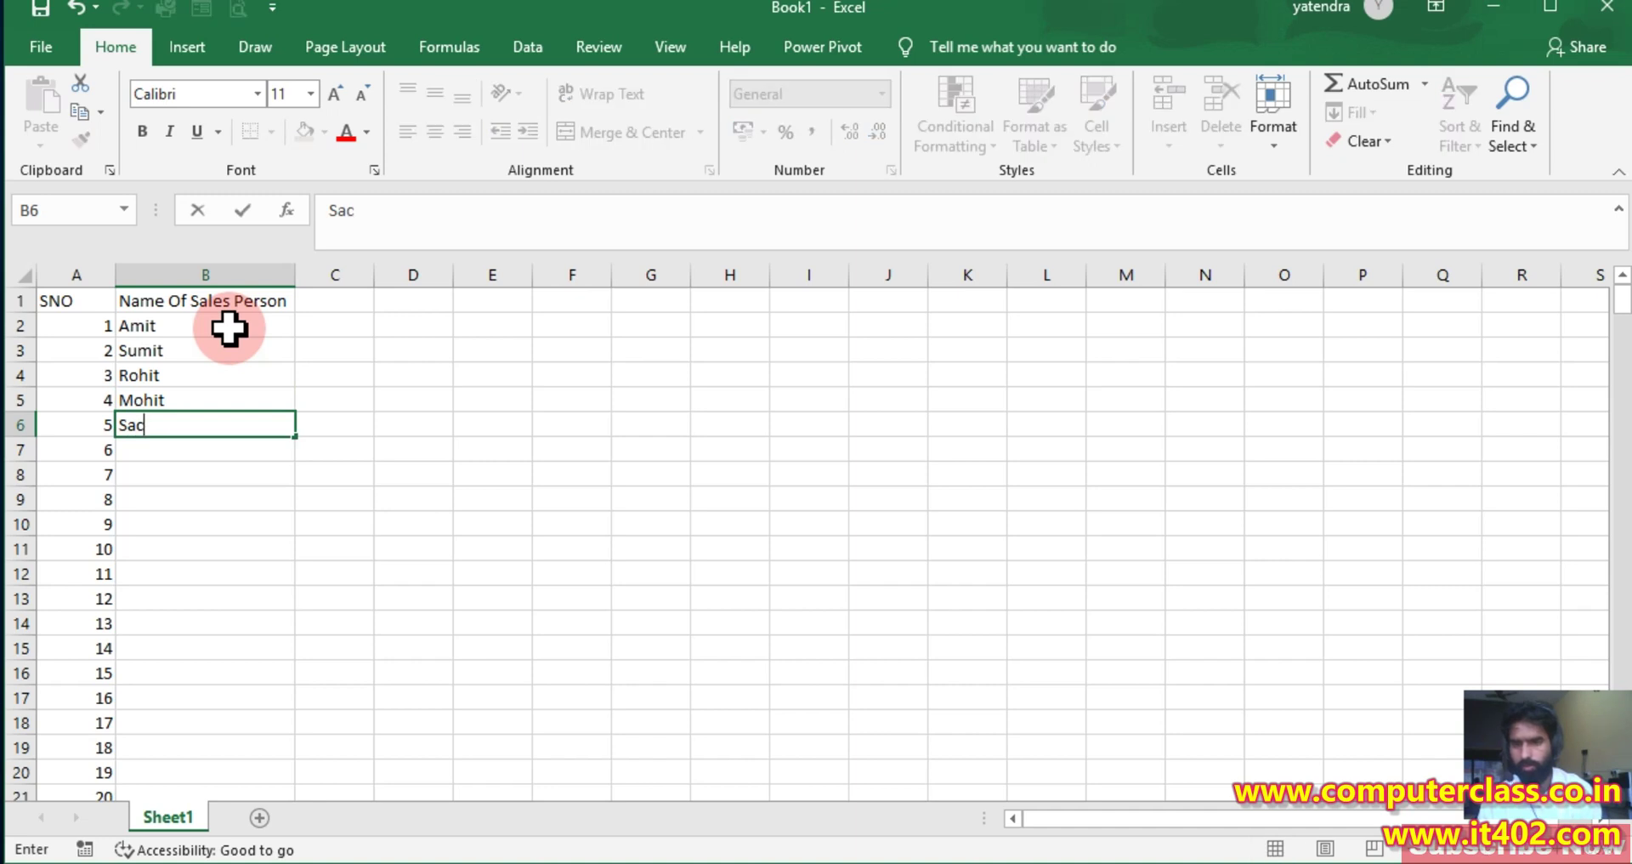
pyautogui.write('hin')
# Repeat the five salesperson names down column B for every serial number, ending at row 323
pyautogui.moveTo(230, 329); pyautogui.dragTo(235, 417)
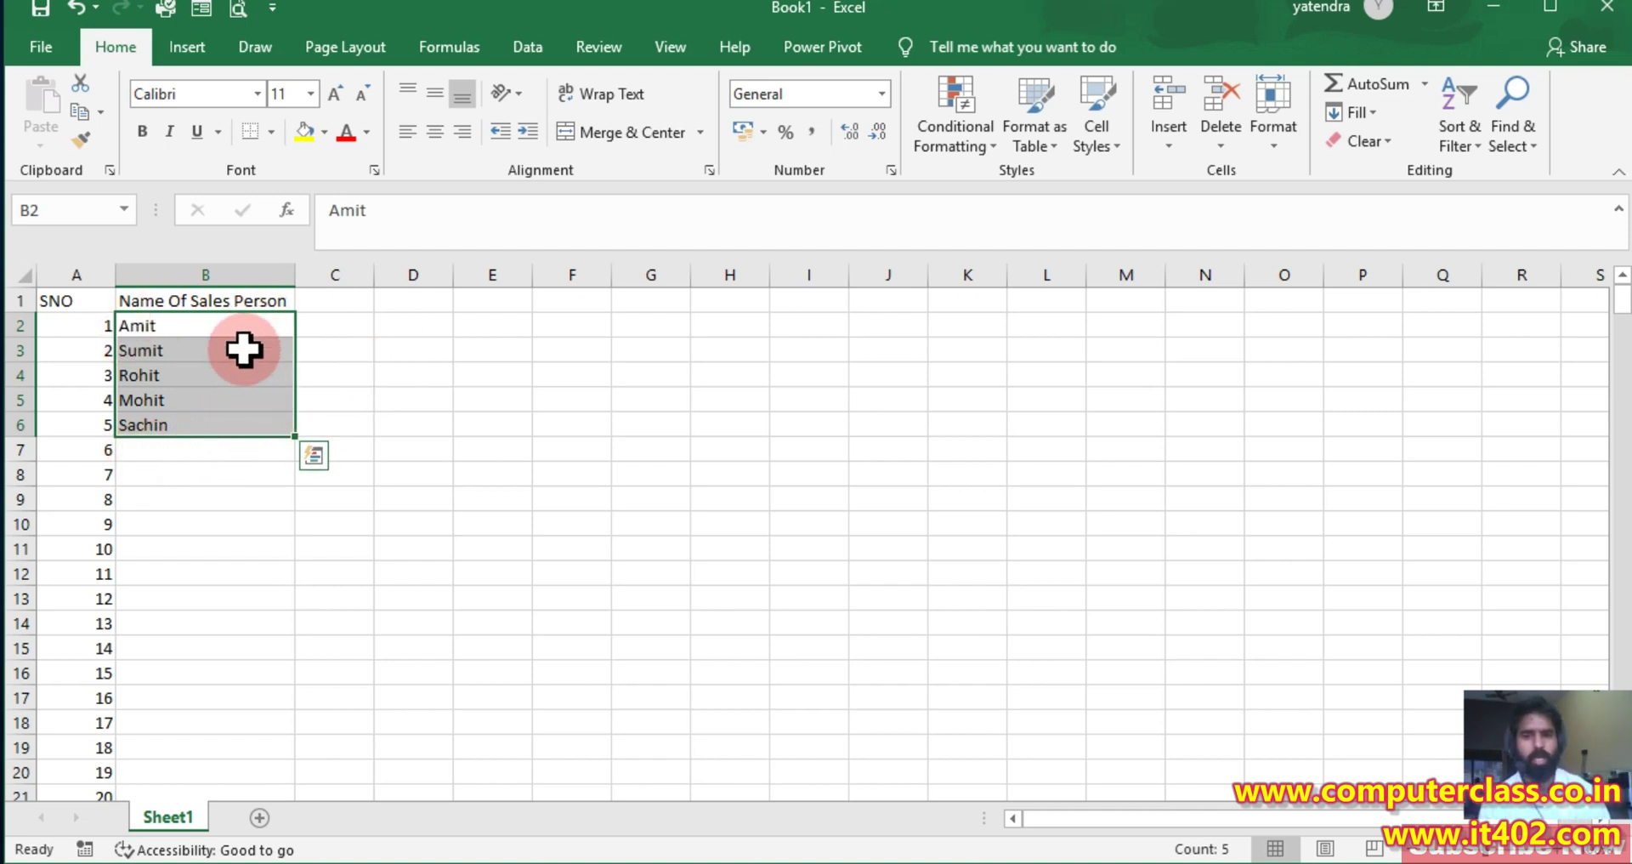
pyautogui.doubleClick(296, 436)
pyautogui.scroll(-1, 261, 547)
pyautogui.scroll(-20, 261, 546)
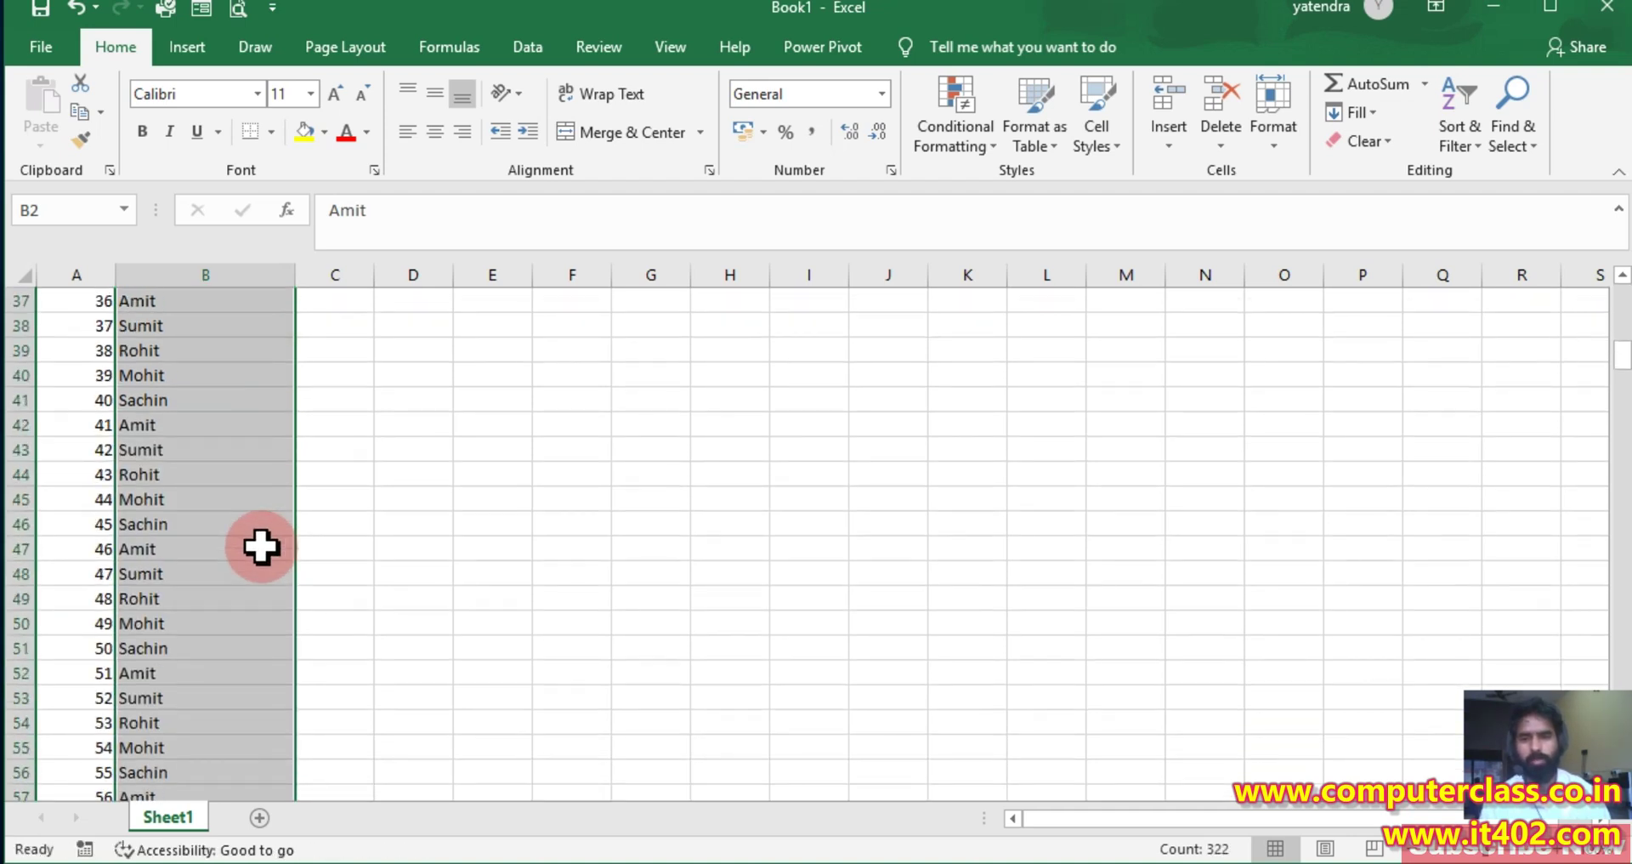
pyautogui.scroll(-20, 261, 546)
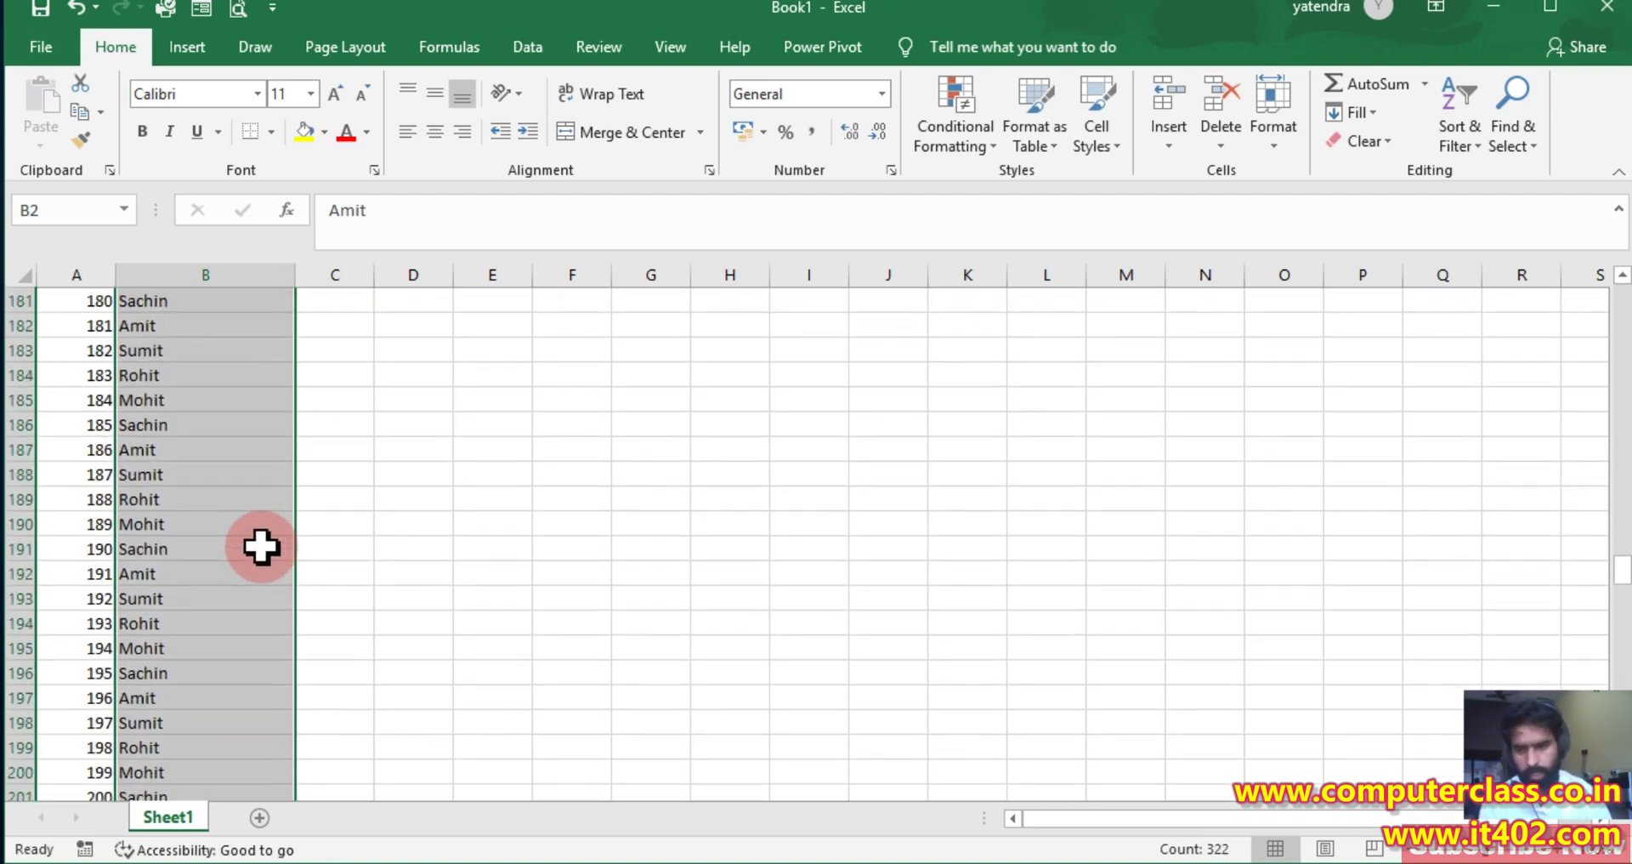
pyautogui.scroll(-16, 261, 547)
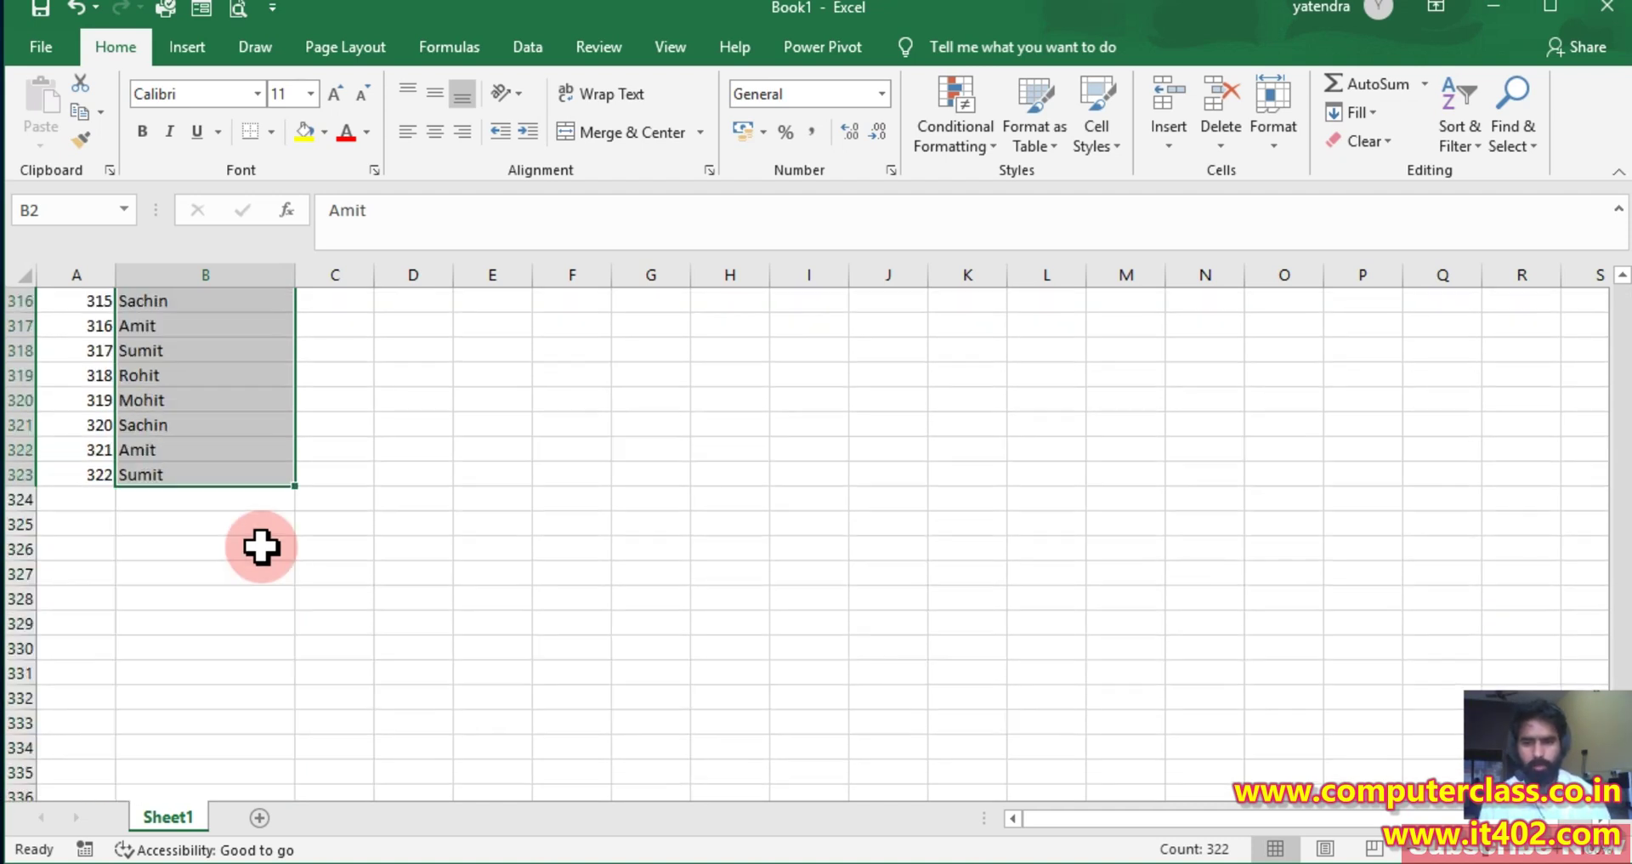
# Add the header Product Name in C1 and fit column C's width to it
pyautogui.scroll(8, 261, 546)
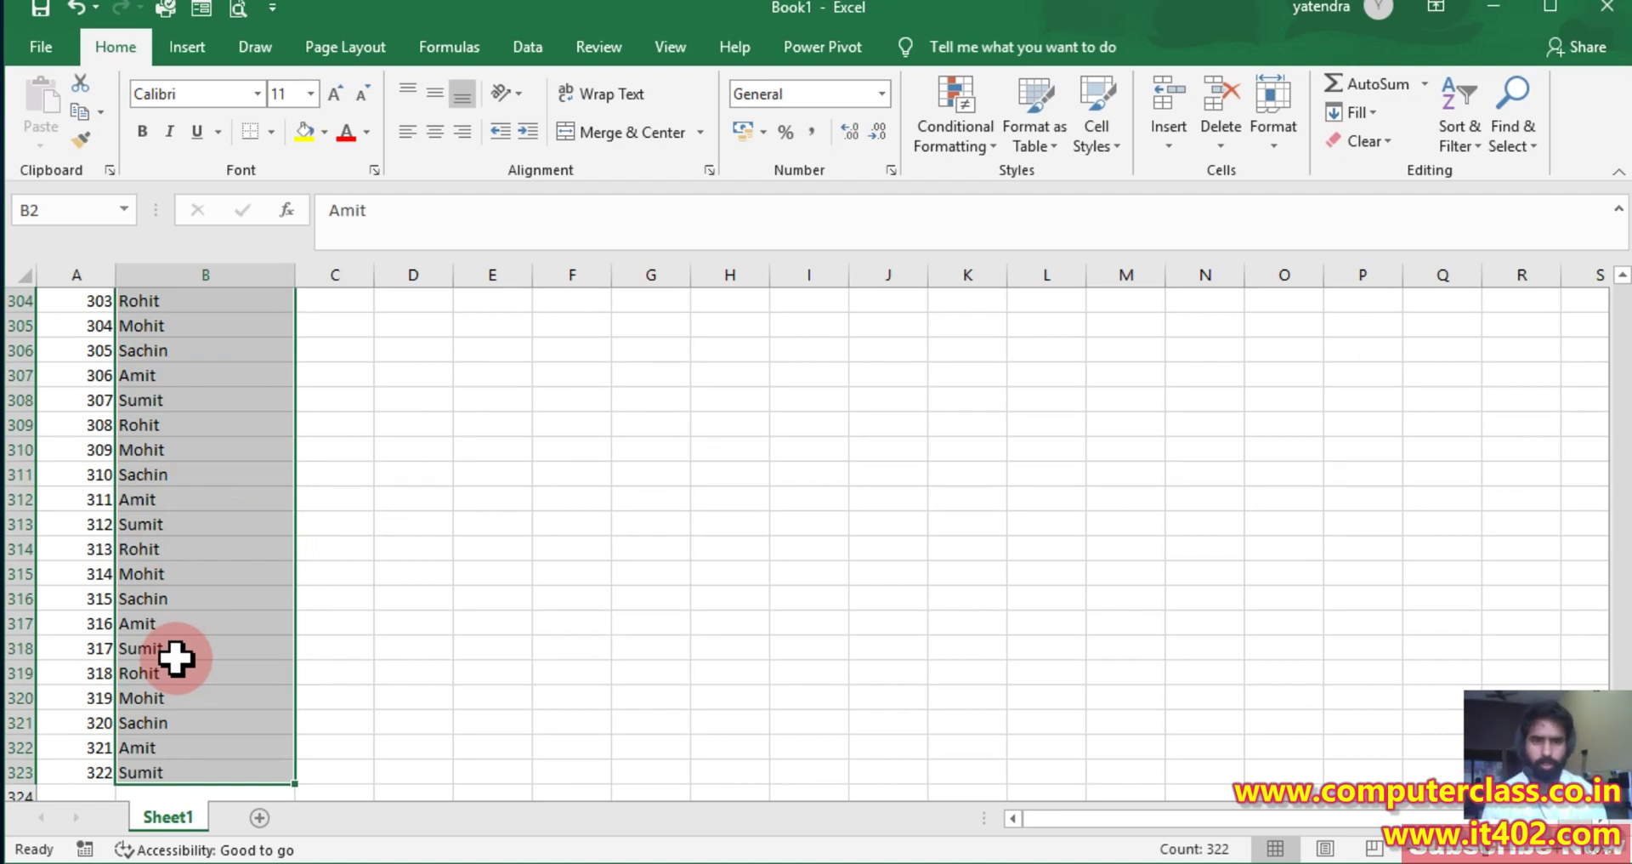
pyautogui.scroll(20, 619, 513)
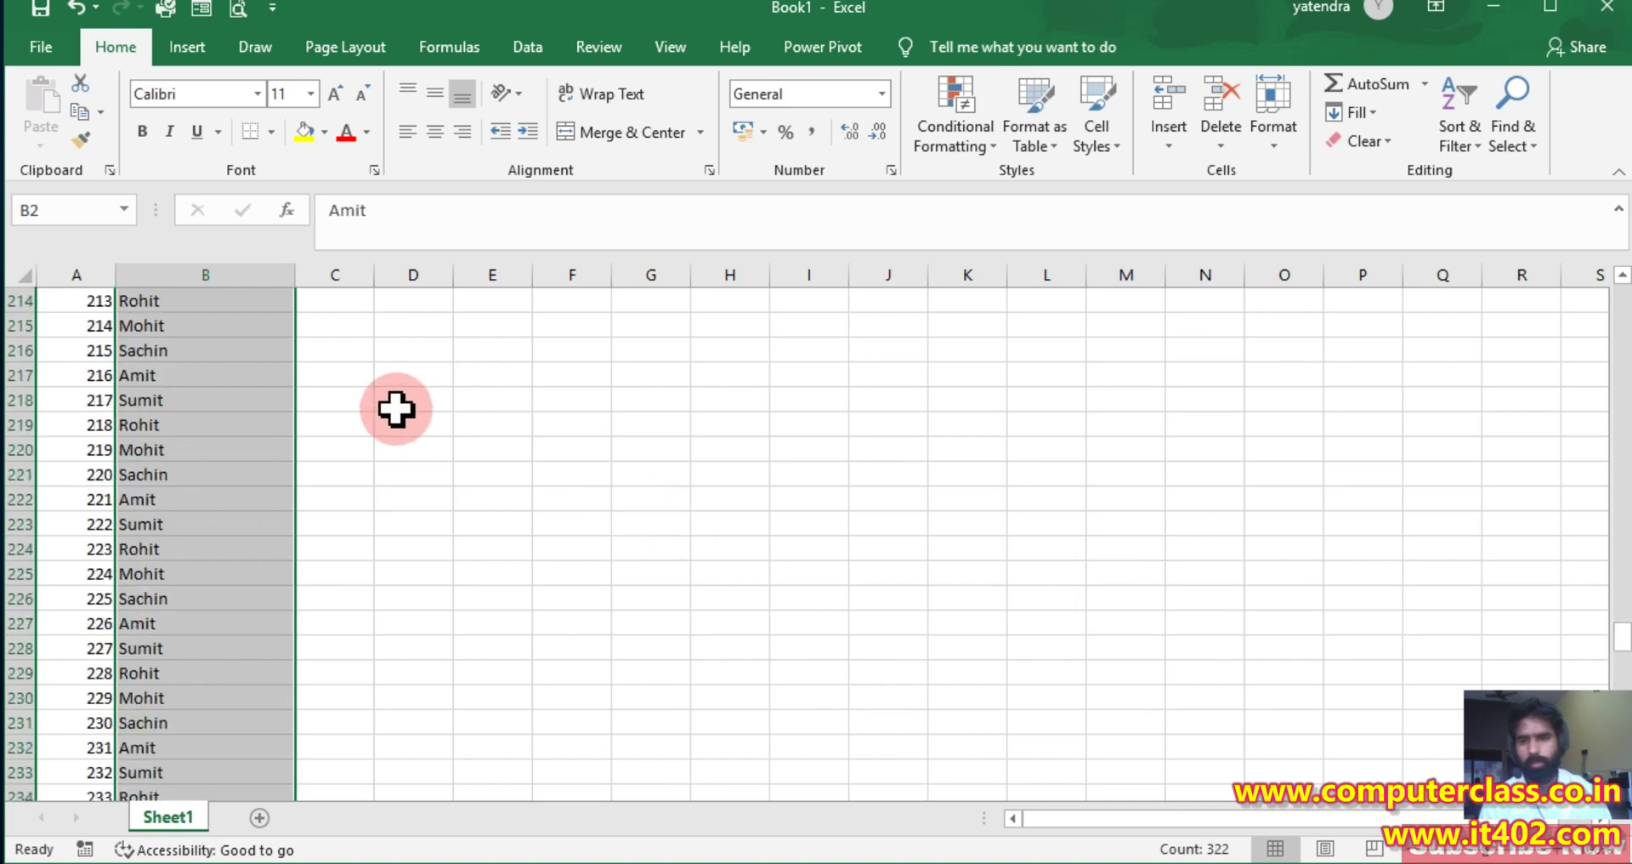
pyautogui.scroll(11, 396, 409)
pyautogui.click(397, 409)
pyautogui.hotkey('ctrl', 'Home')
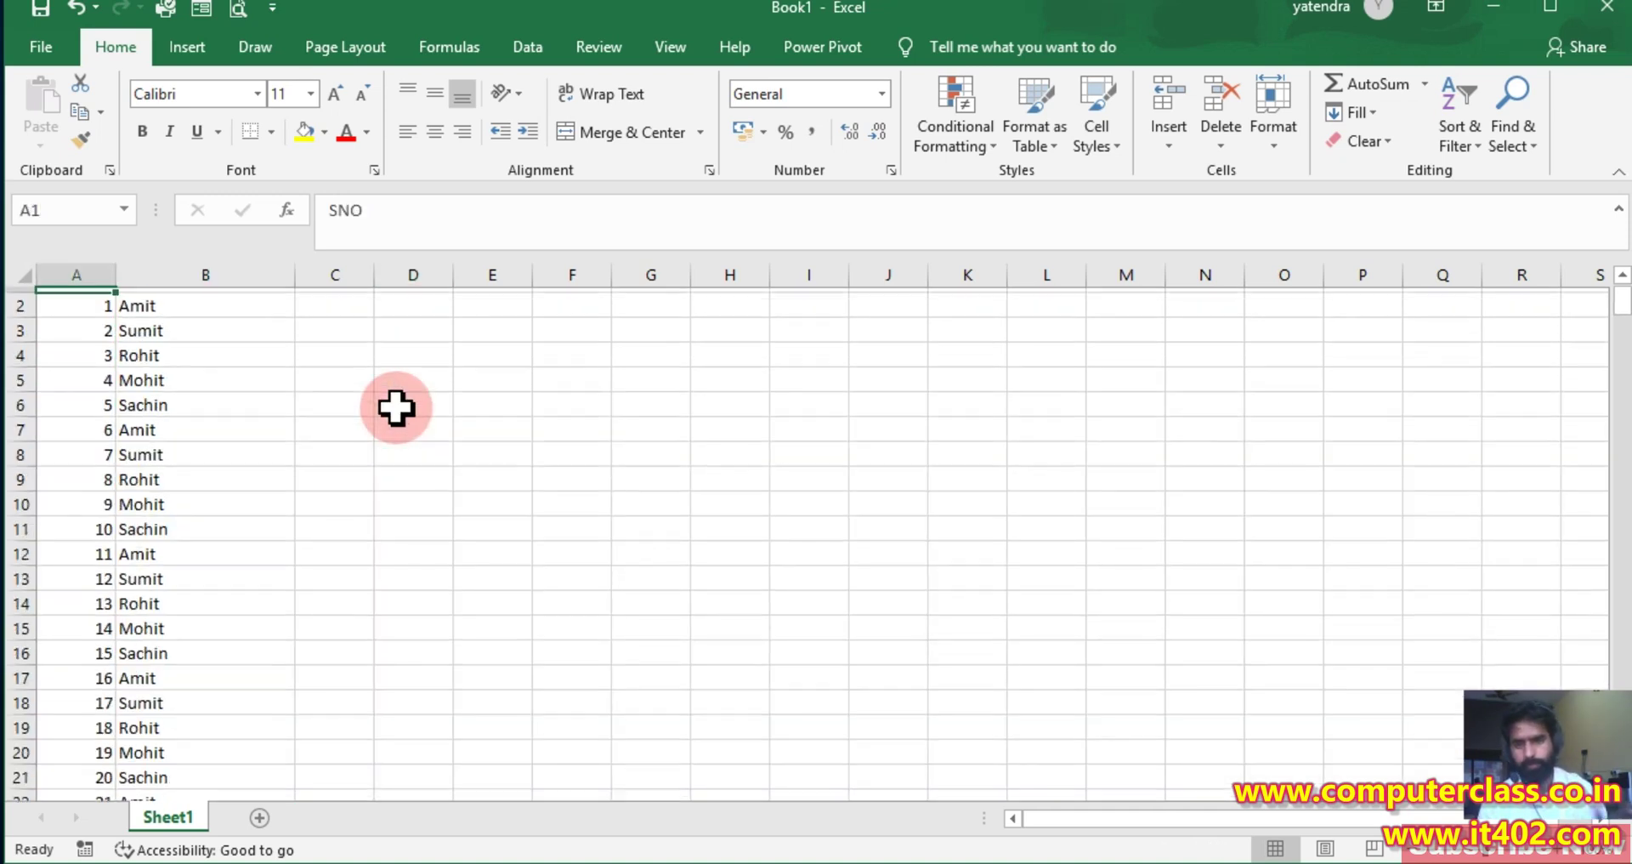
pyautogui.click(358, 312)
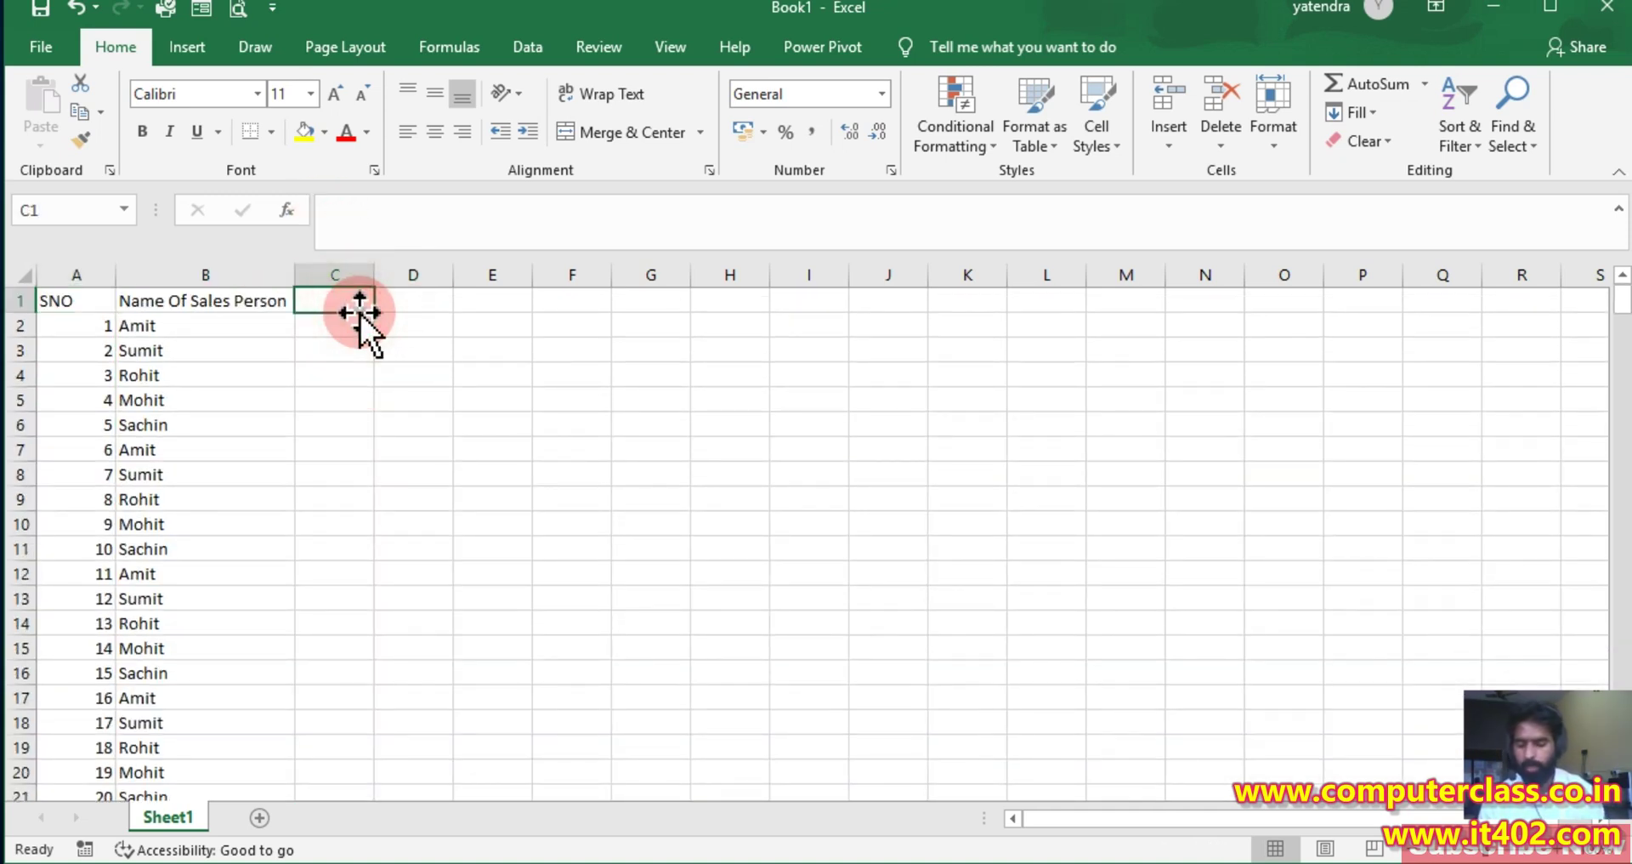
pyautogui.write('Product')
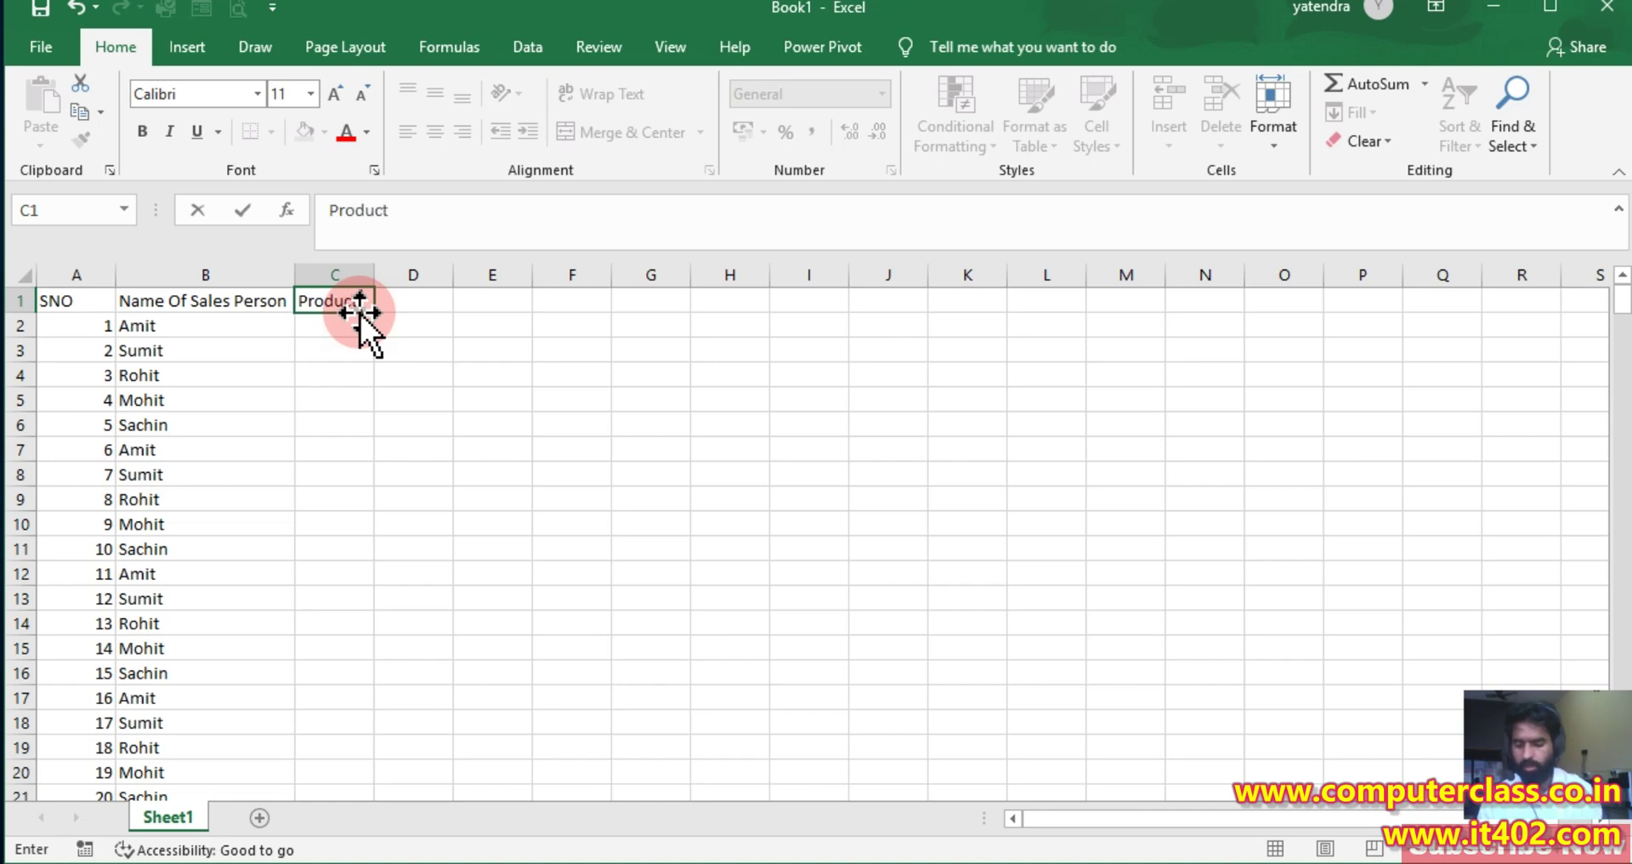
pyautogui.write(' Name')
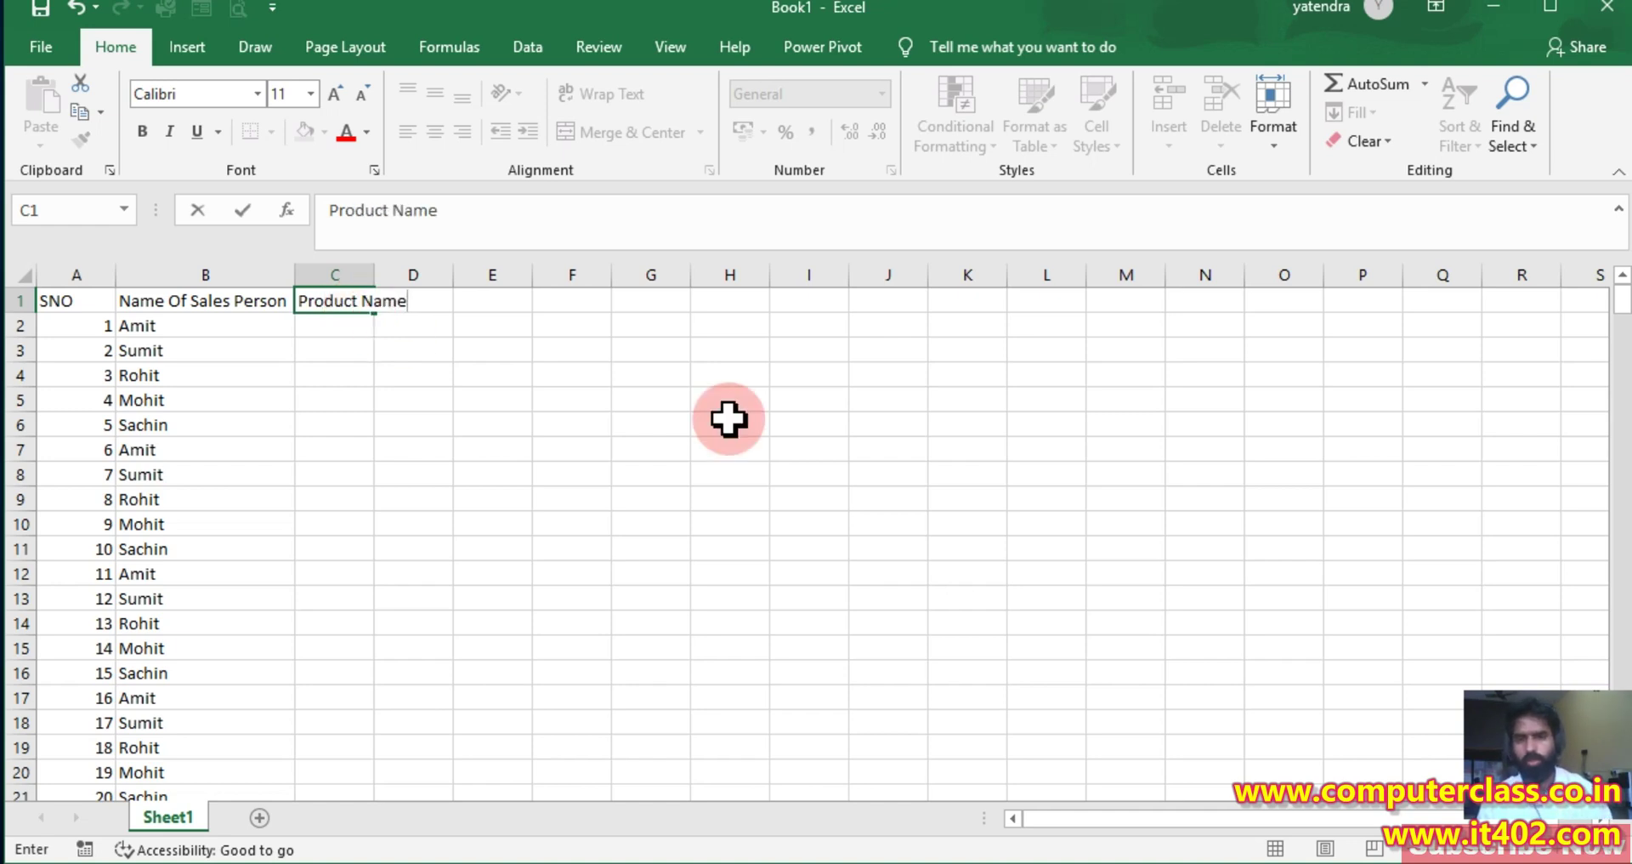
pyautogui.click(729, 670)
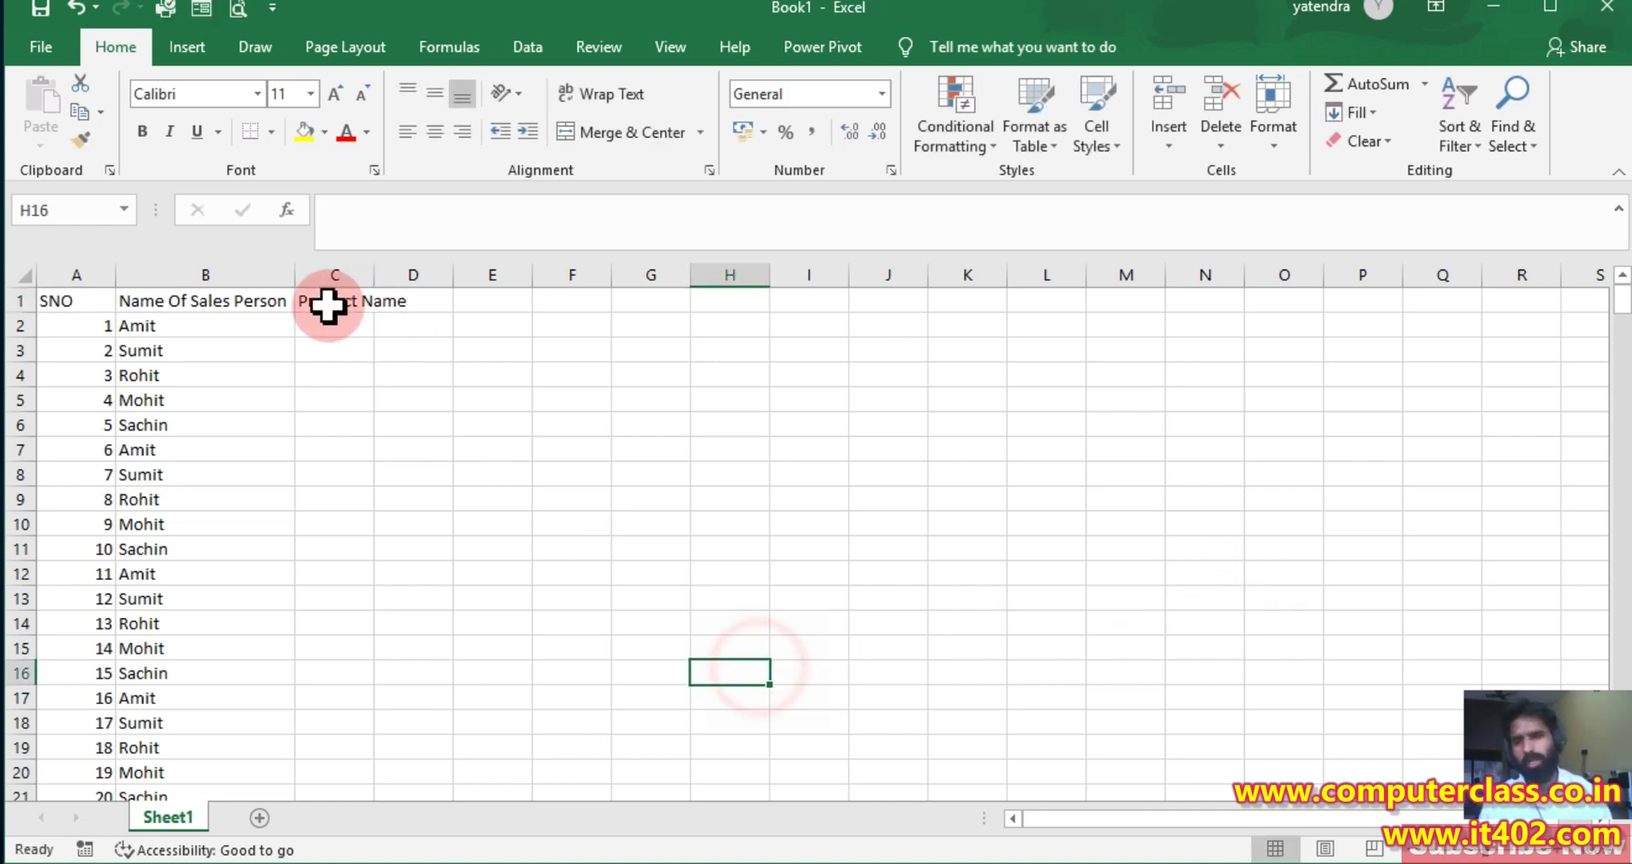
pyautogui.doubleClick(374, 279)
# List the products TV, AC, Freege, Laptop, Desktop and Phone in C2:C7
pyautogui.click(373, 325)
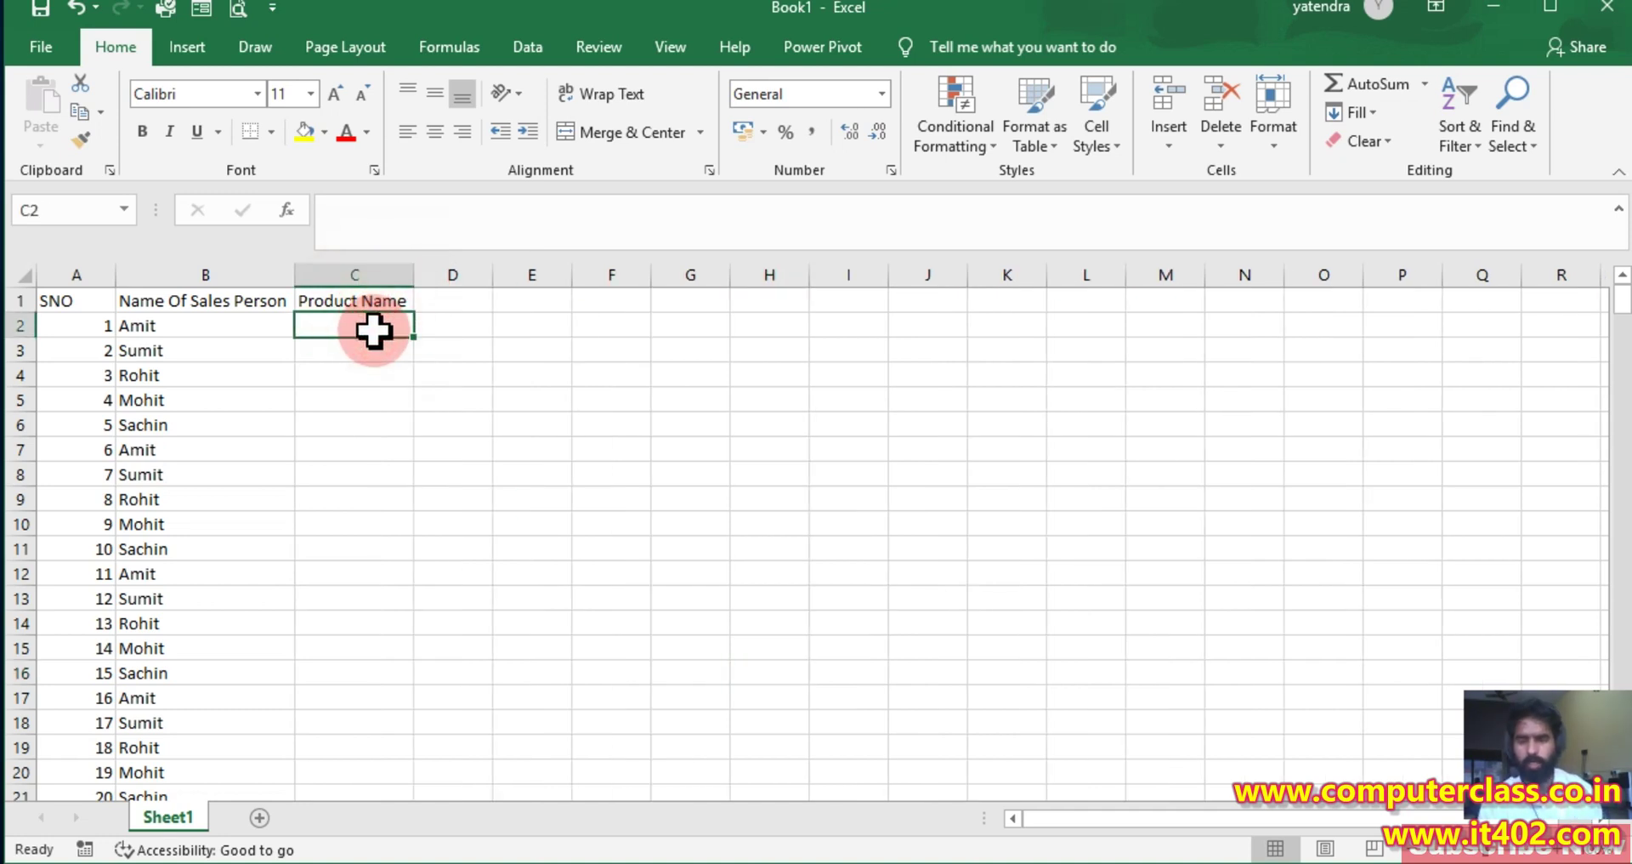
pyautogui.write('TV')
pyautogui.press('Return')
pyautogui.write('AC')
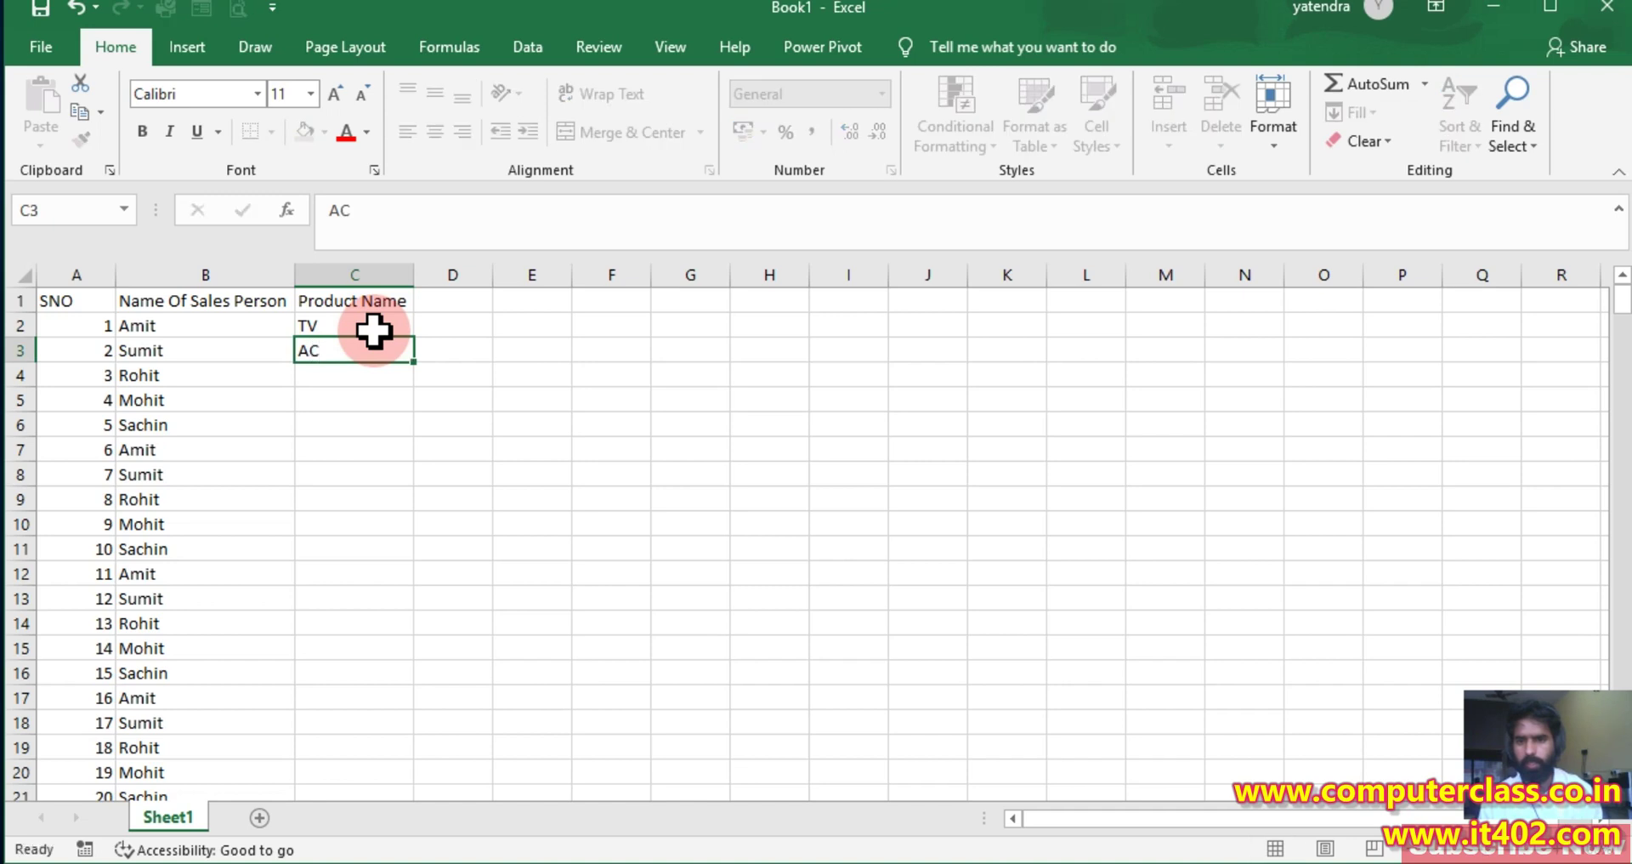
pyautogui.press('Return')
pyautogui.write('Frggee')
pyautogui.press('BackSpace')
pyautogui.press('BackSpace')
pyautogui.press('BackSpace')
pyautogui.press('BackSpace')
pyautogui.press('BackSpace')
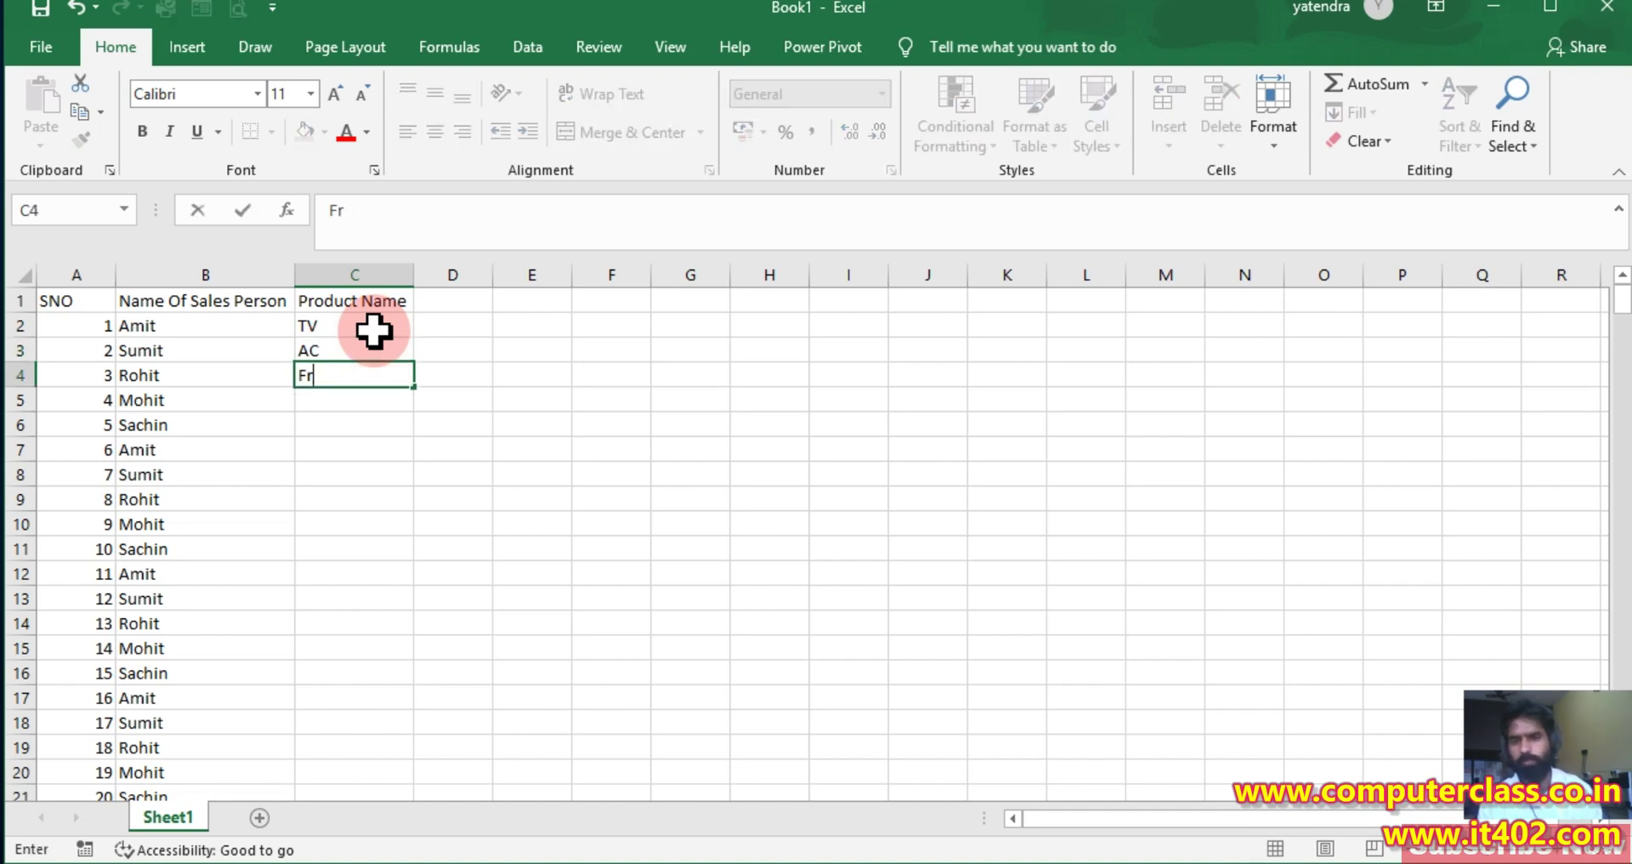
pyautogui.write('reege')
pyautogui.press('Return')
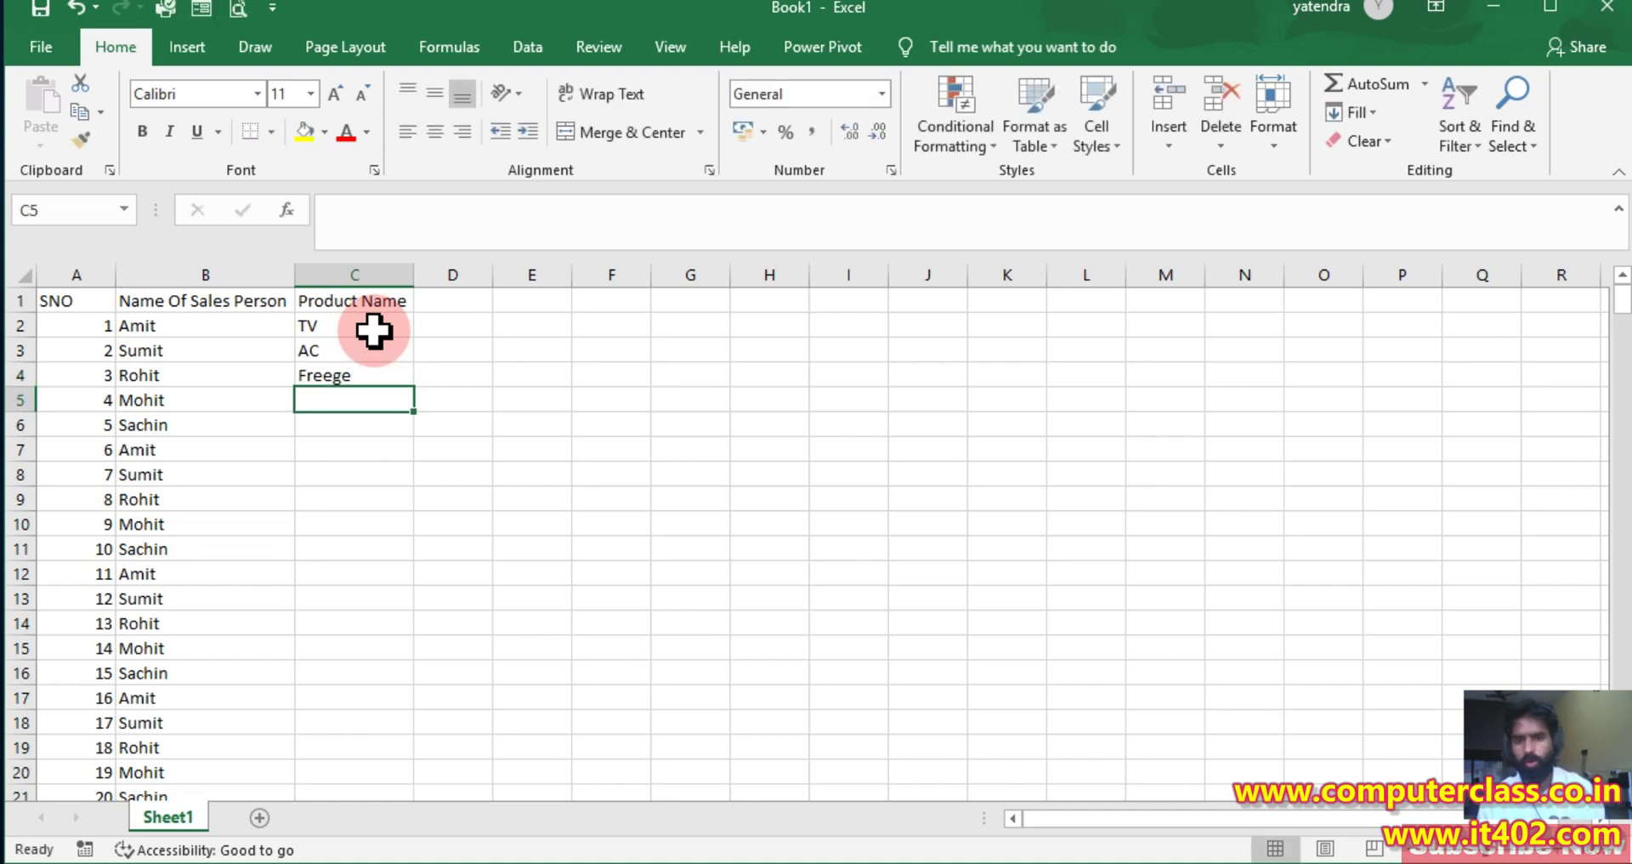
pyautogui.write('Laptop')
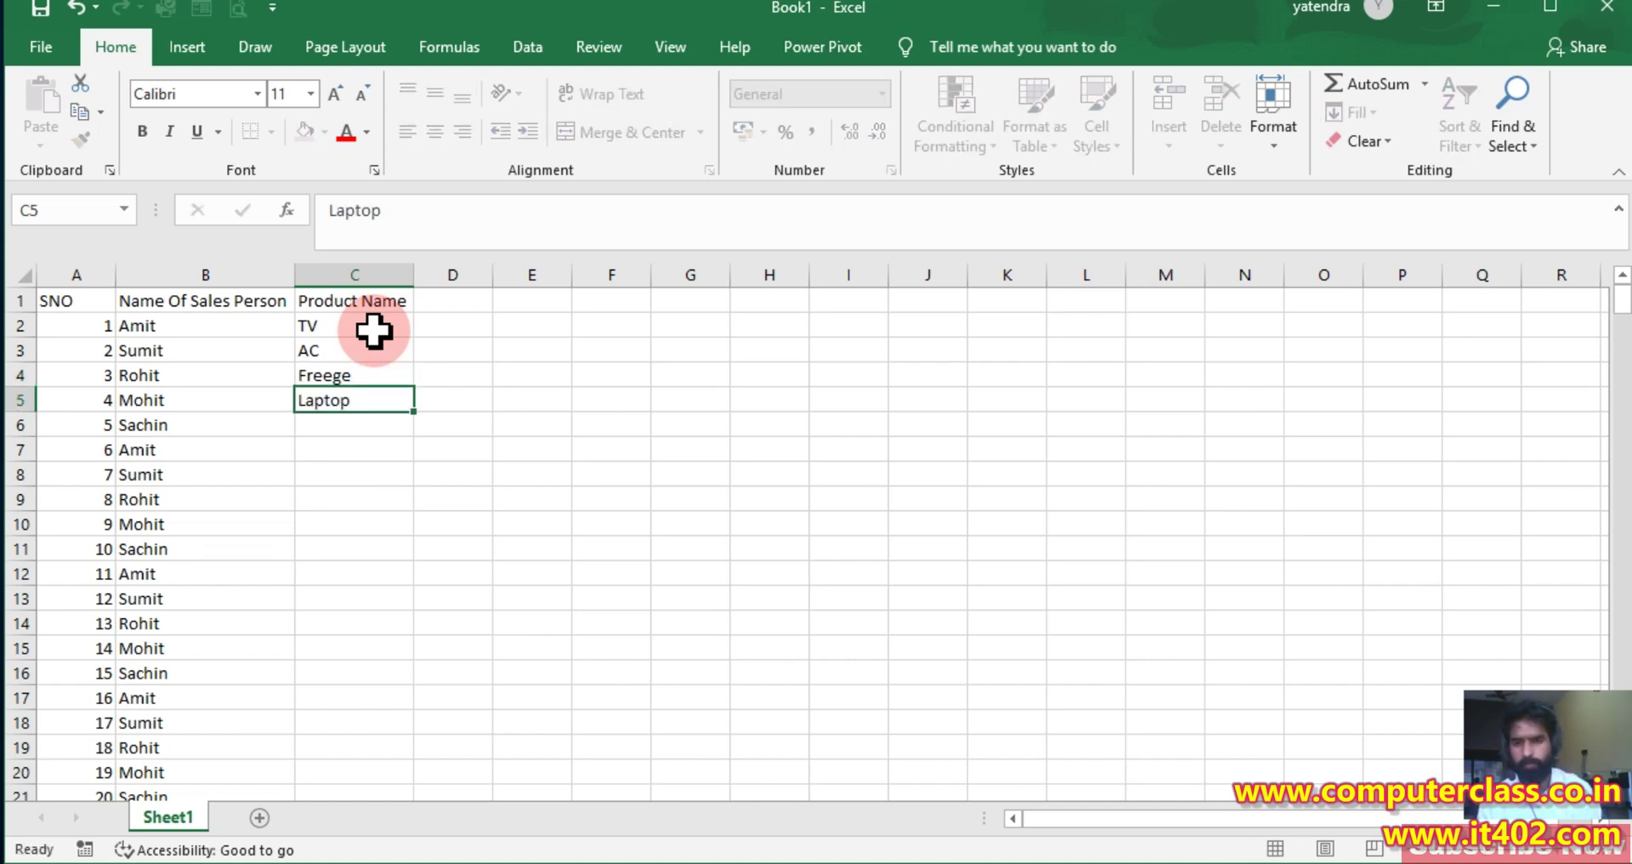
pyautogui.press('Return')
pyautogui.write('Desktop')
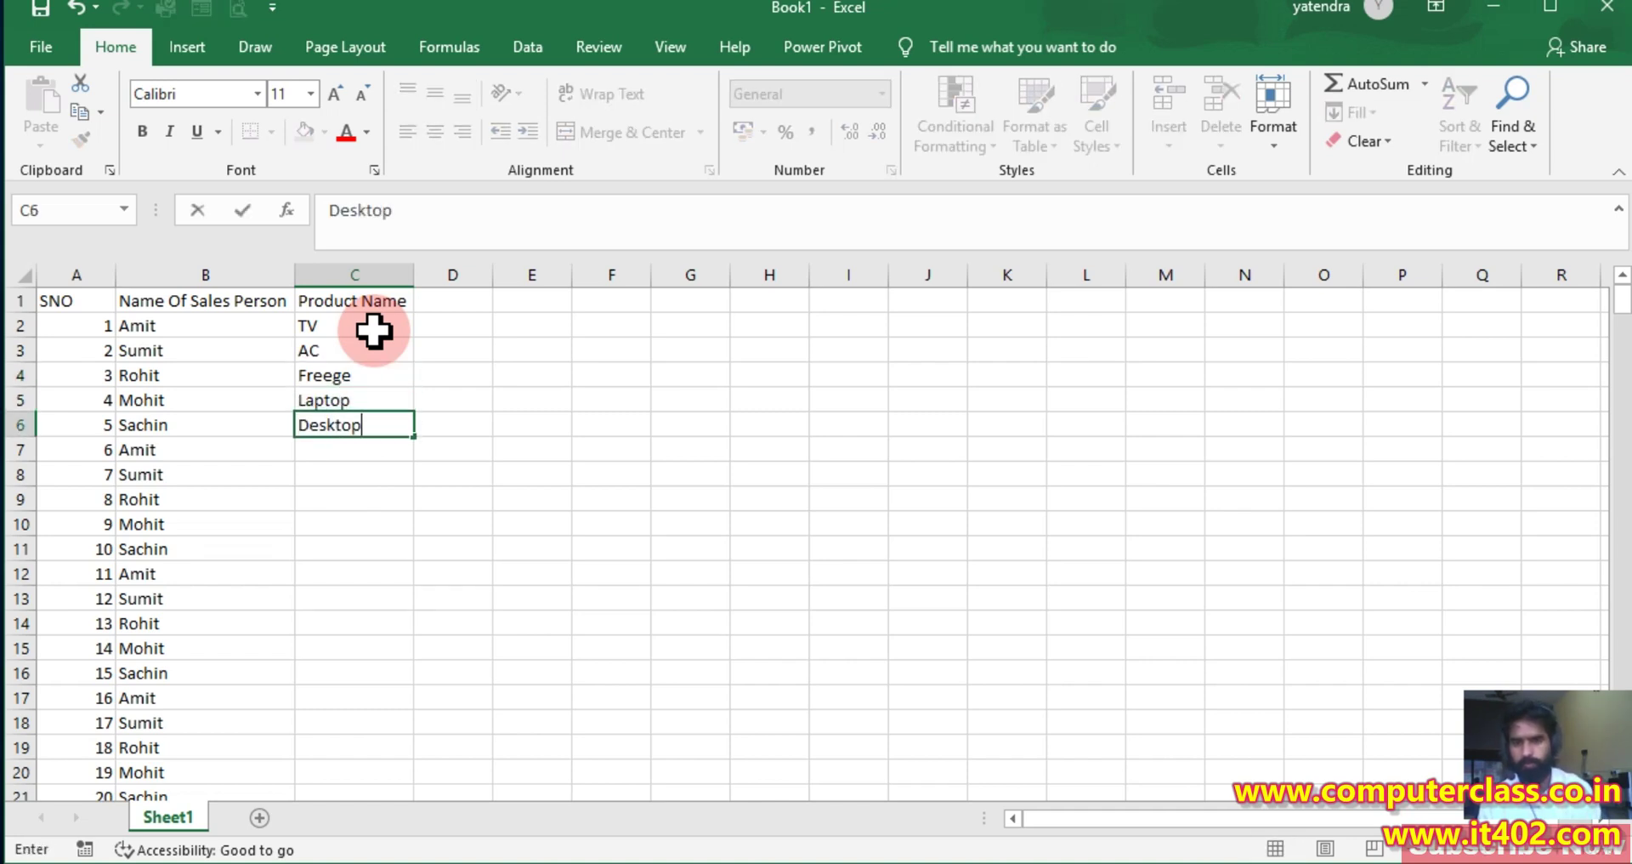
pyautogui.press('Return')
pyautogui.write('Phone')
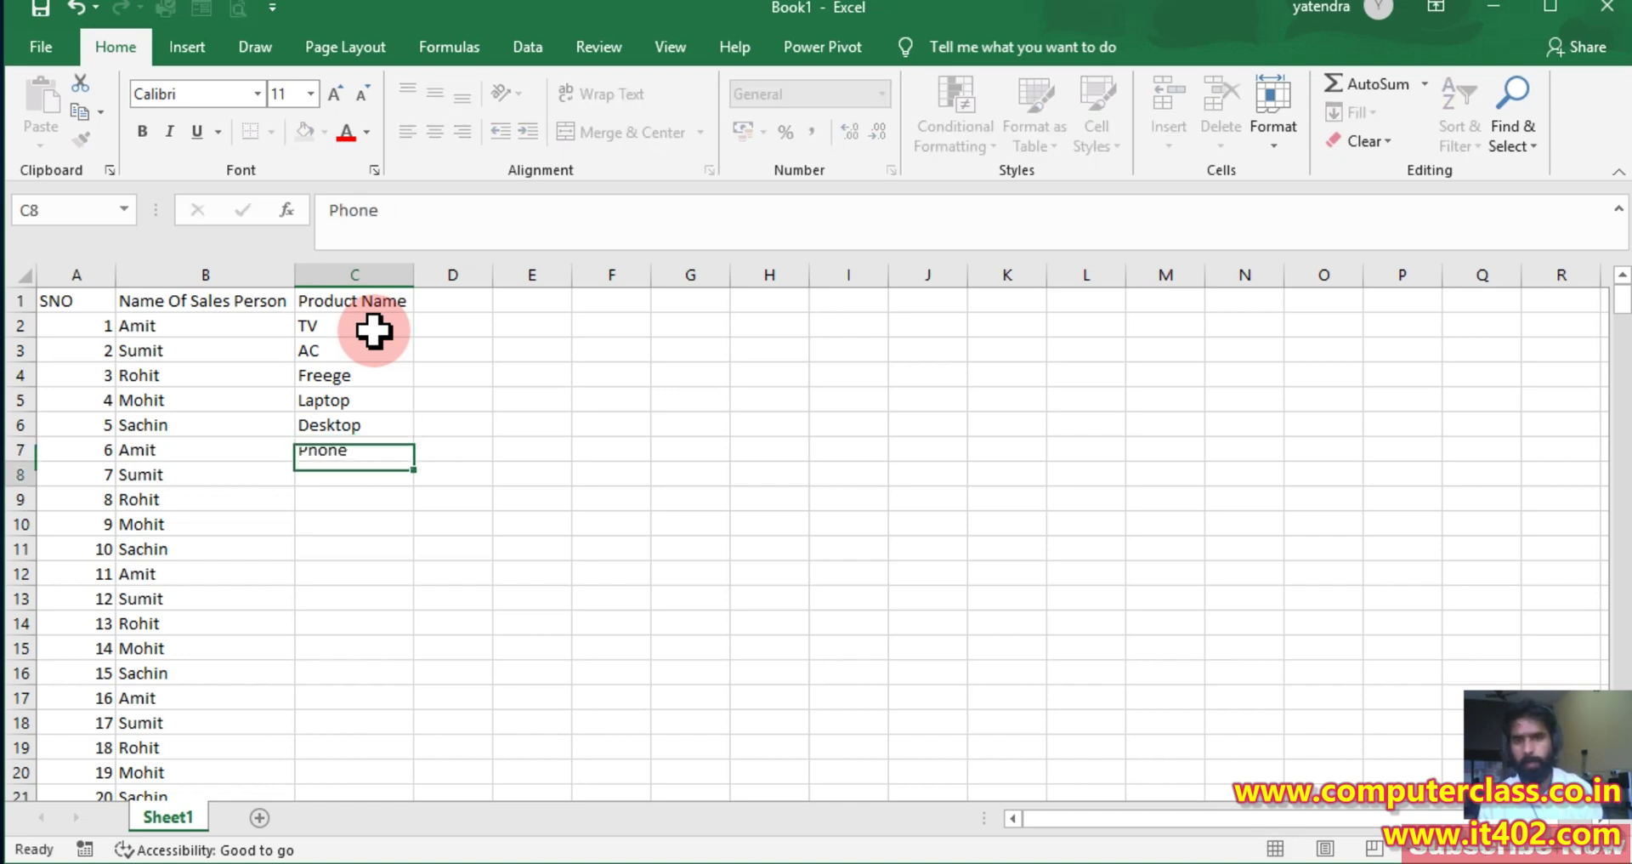
pyautogui.press('Return')
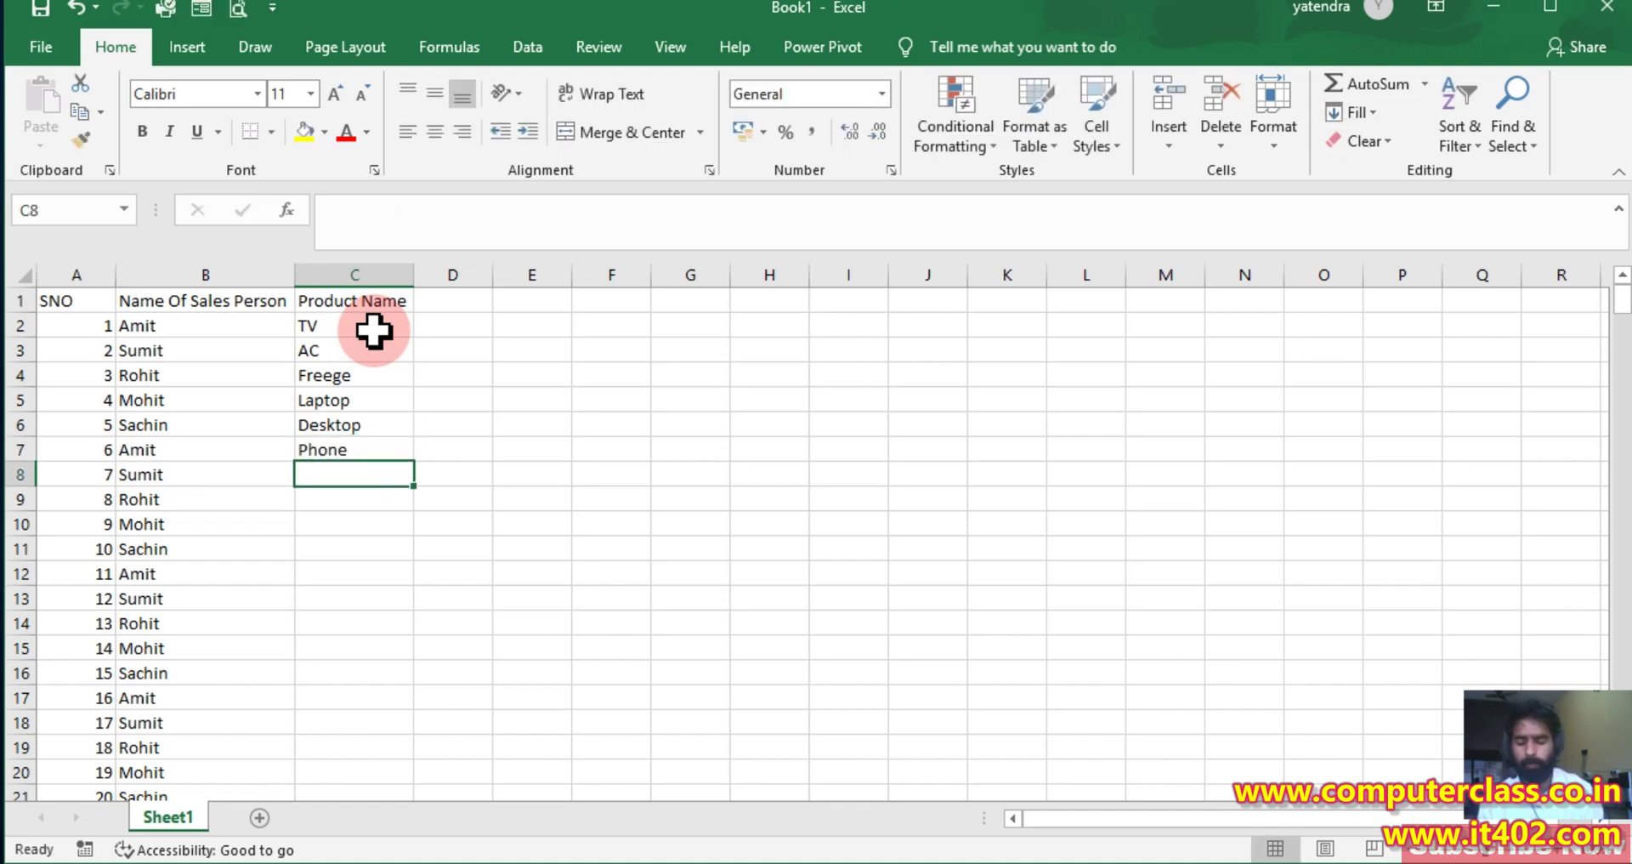
# Continue the product list with Printer, Scanner, Pendrive, Mouse and Keyboard in C8:C12
pyautogui.write('Printer')
pyautogui.press('Return')
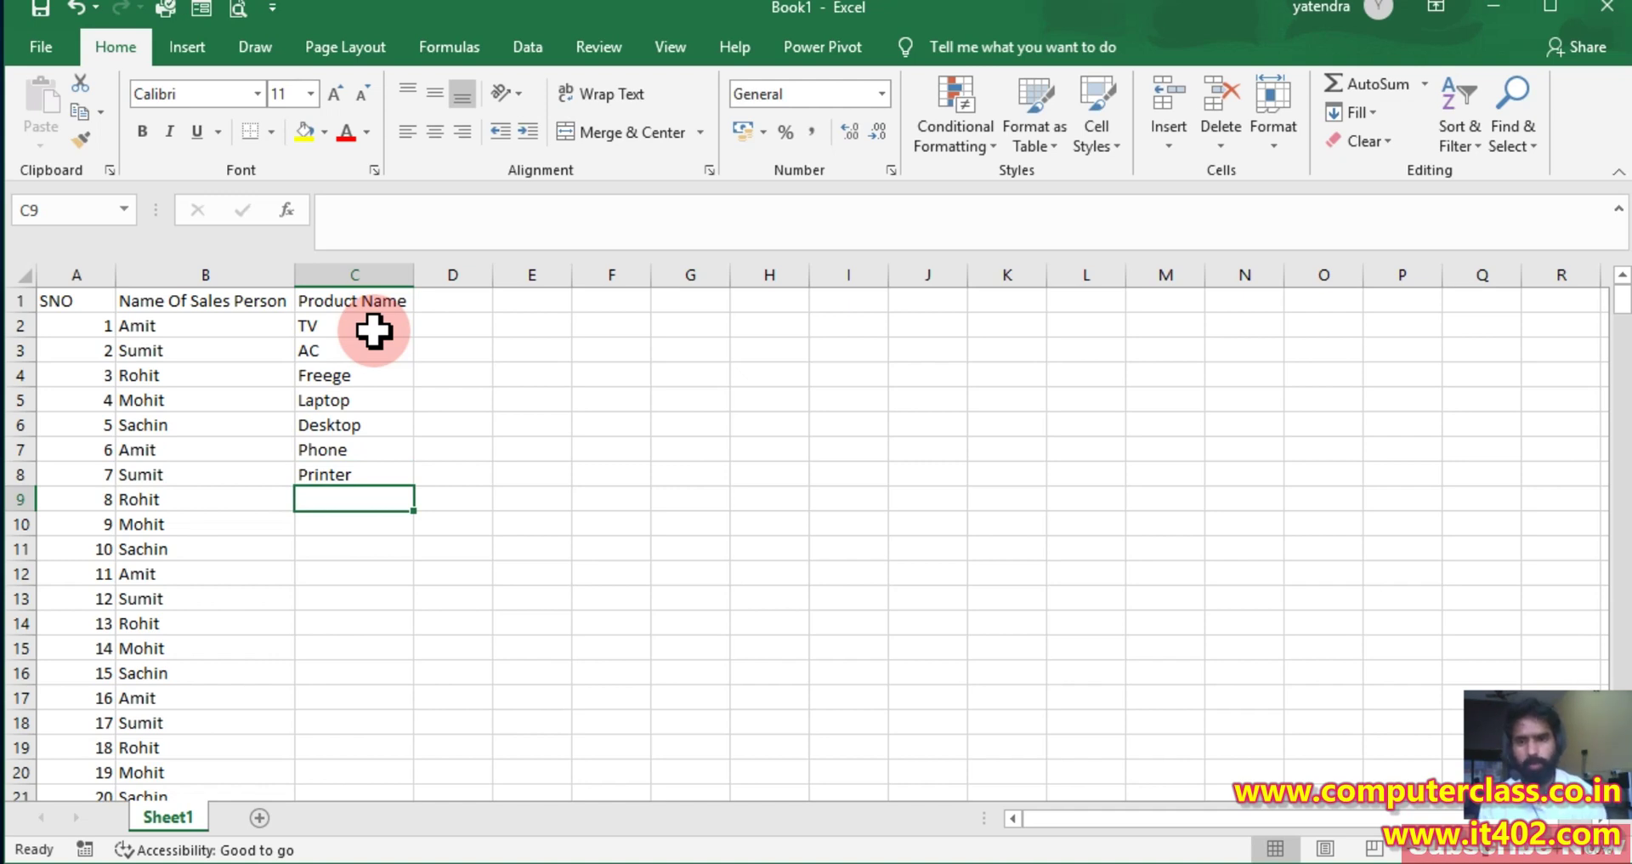
pyautogui.write('Scanner')
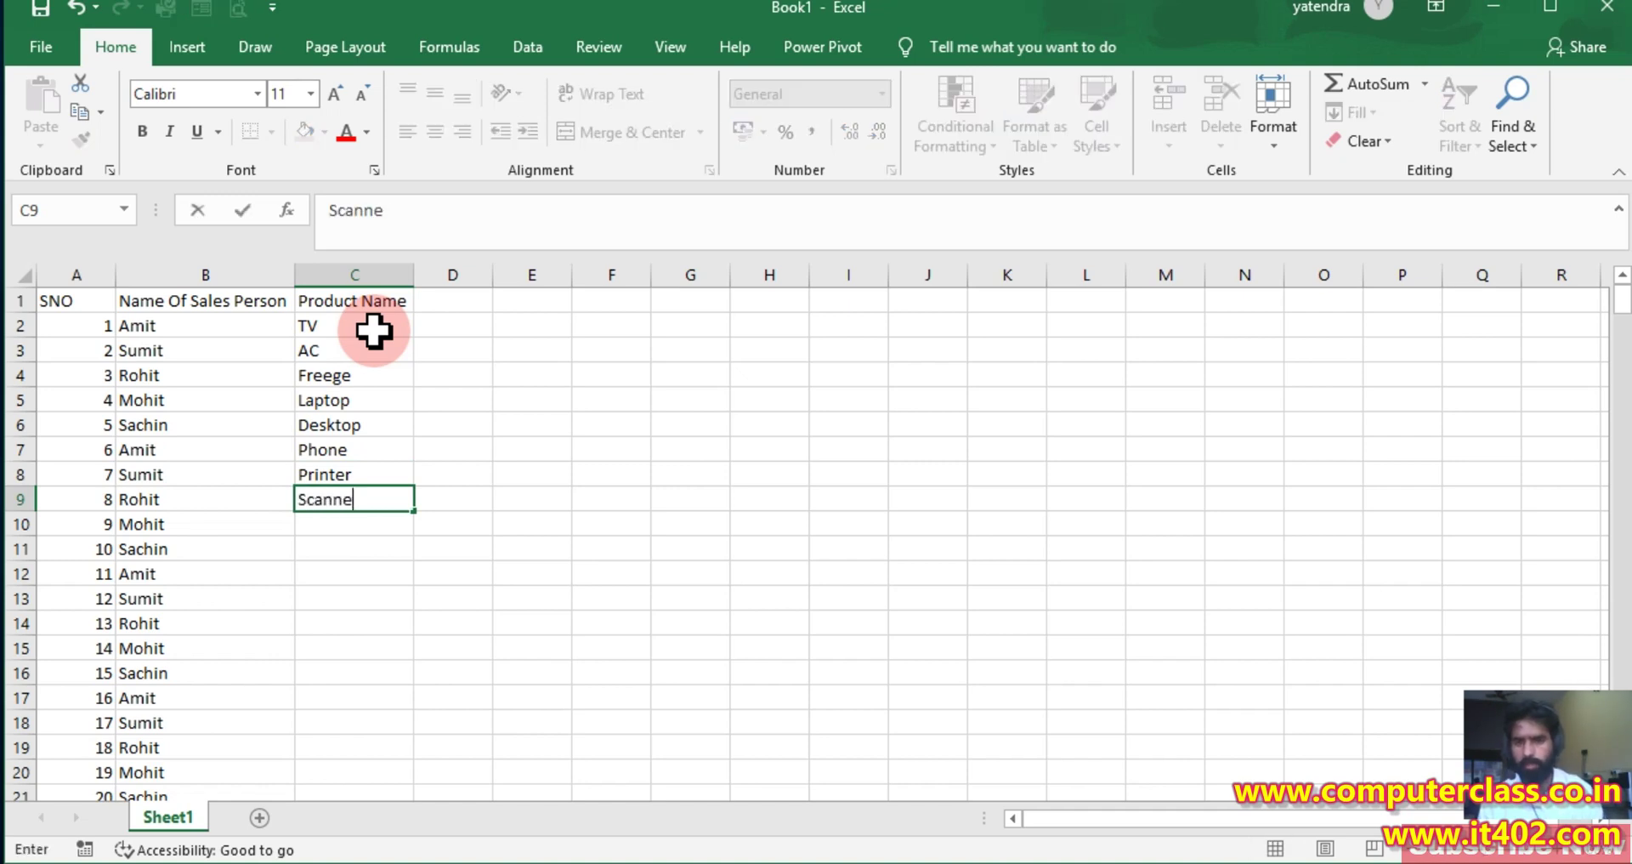
pyautogui.press('Return')
pyautogui.write('Pendriver')
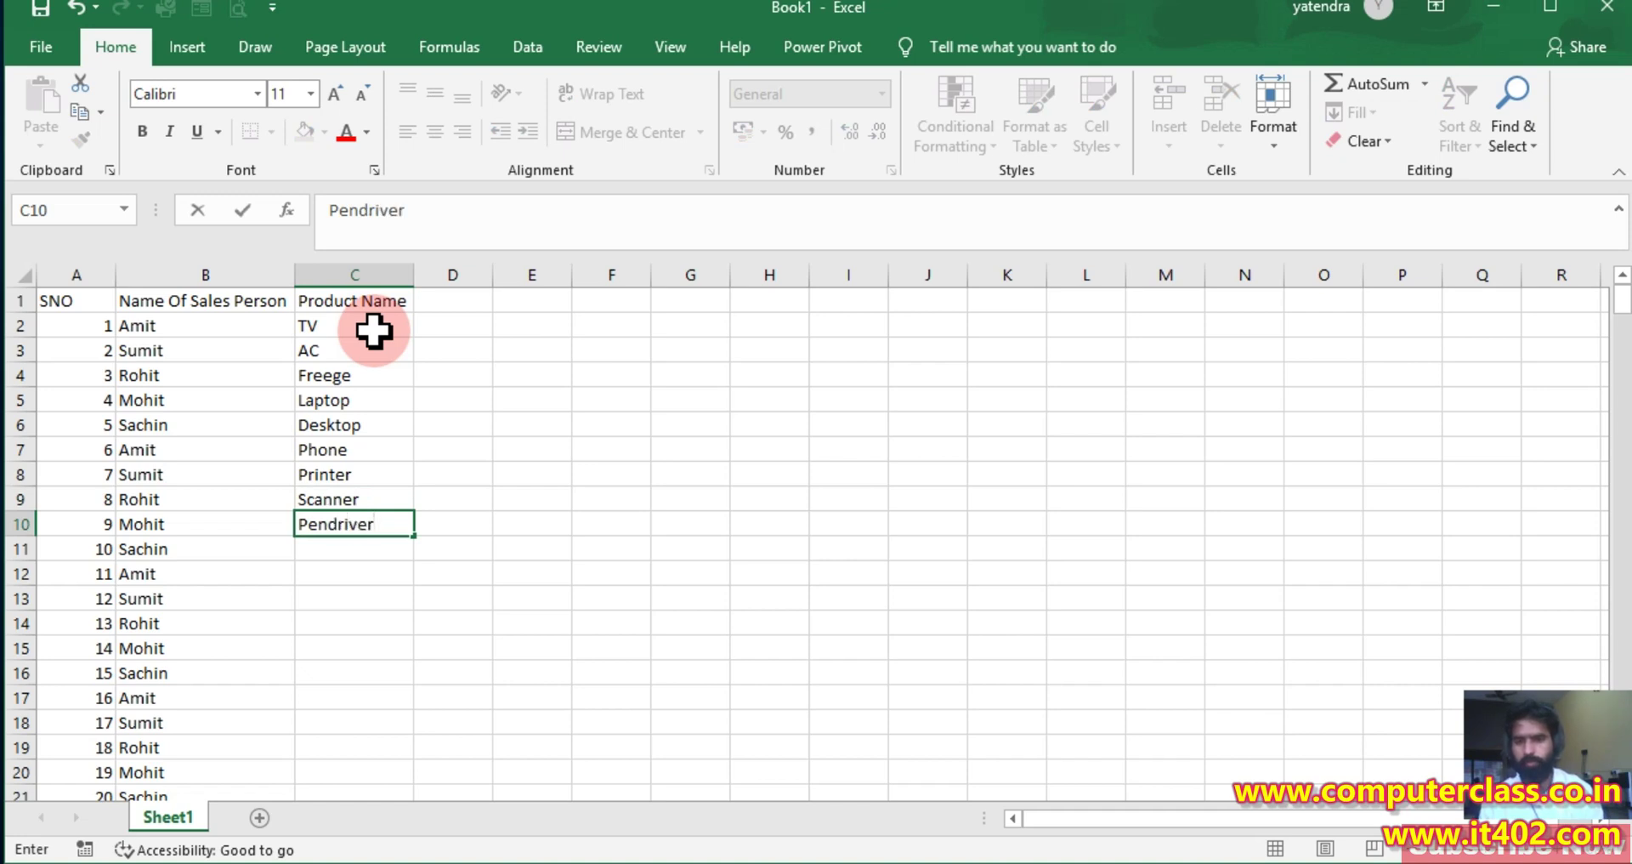
pyautogui.press('Return')
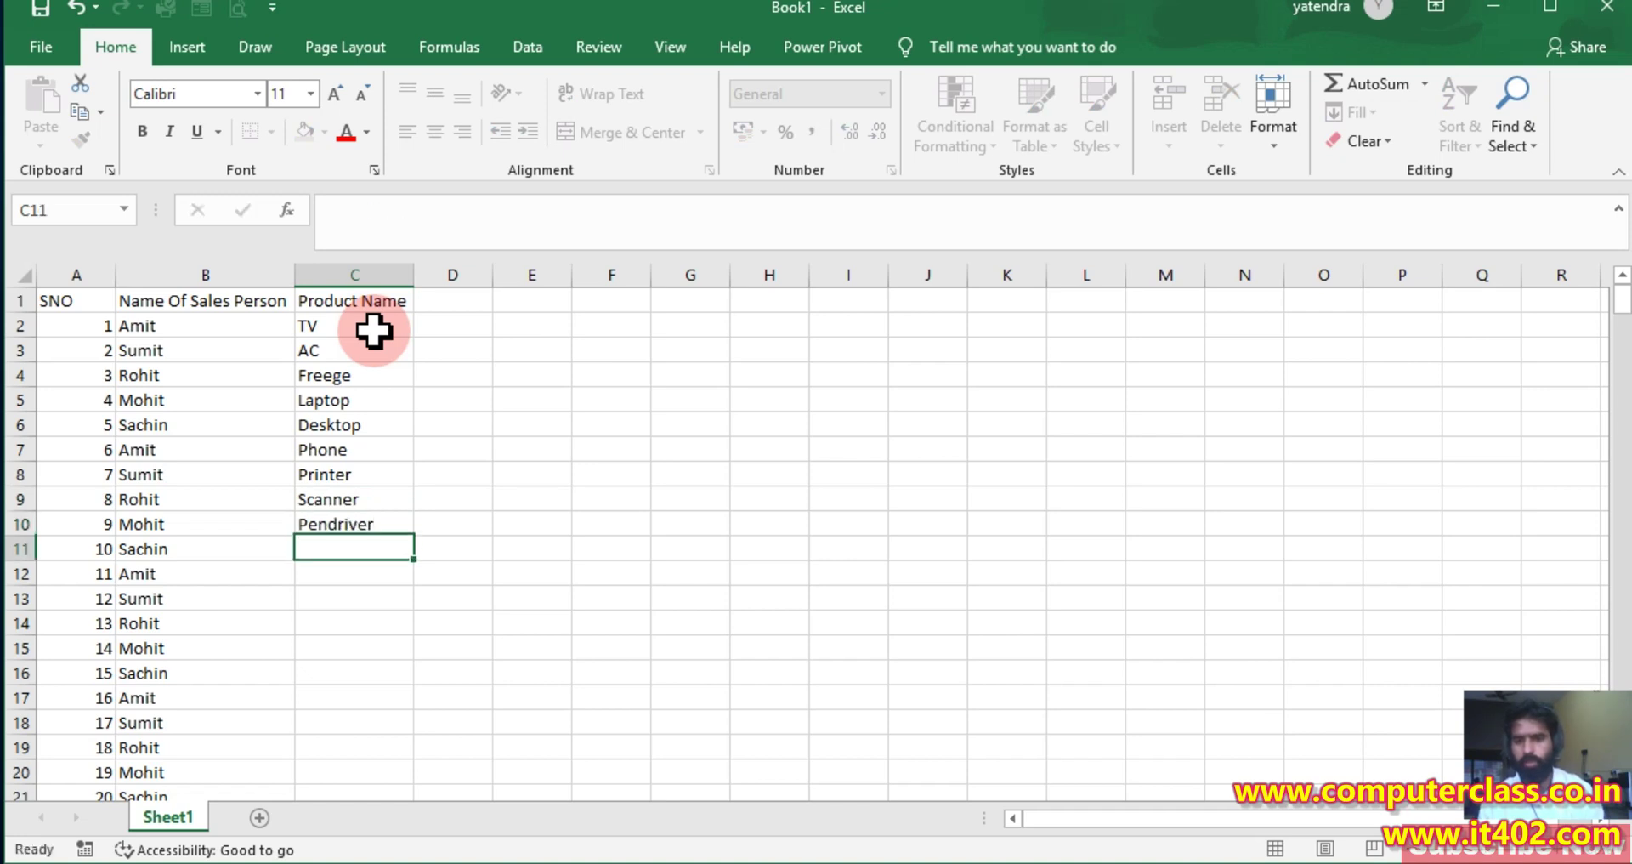
pyautogui.press('Up')
pyautogui.write('Pendrive')
pyautogui.press('Return')
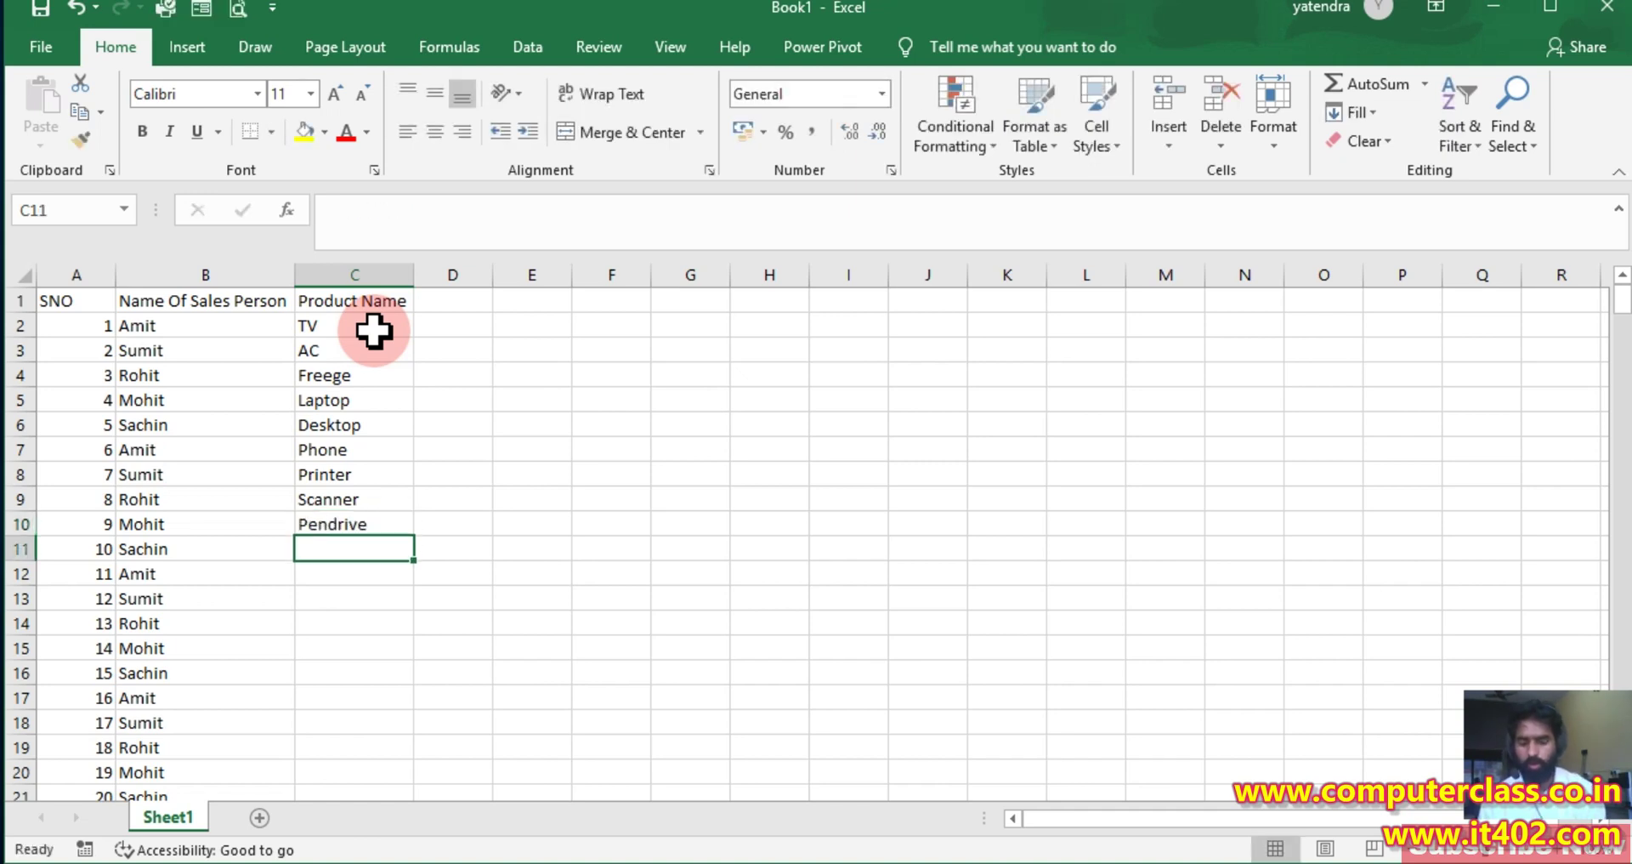
pyautogui.write('Mouse')
pyautogui.press('Return')
pyautogui.write('Keyboard')
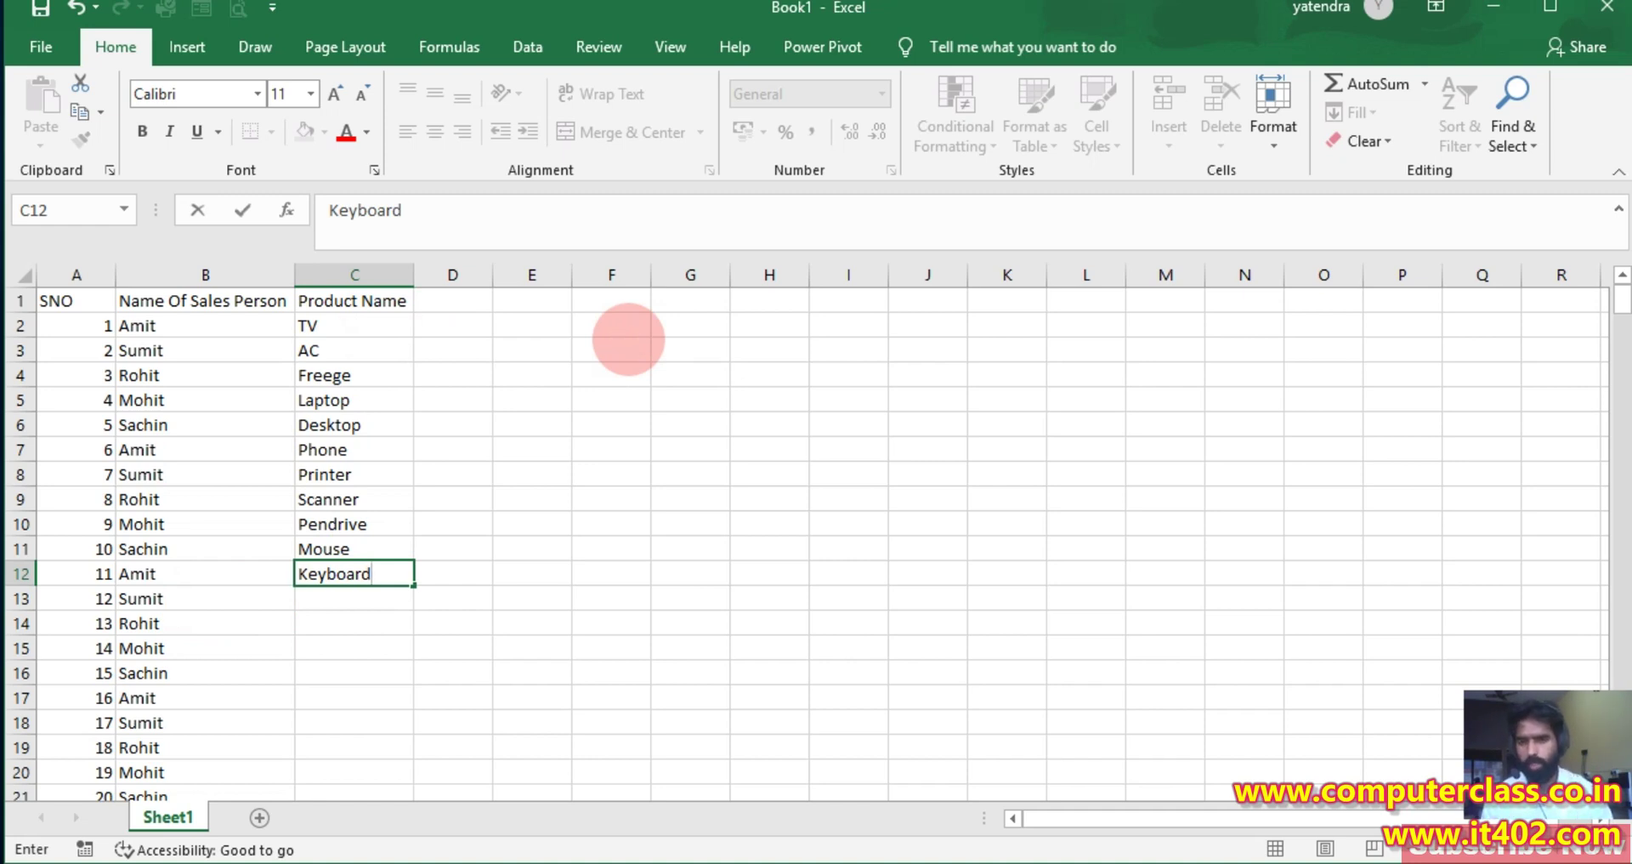
pyautogui.moveTo(174, 328); pyautogui.dragTo(289, 326)
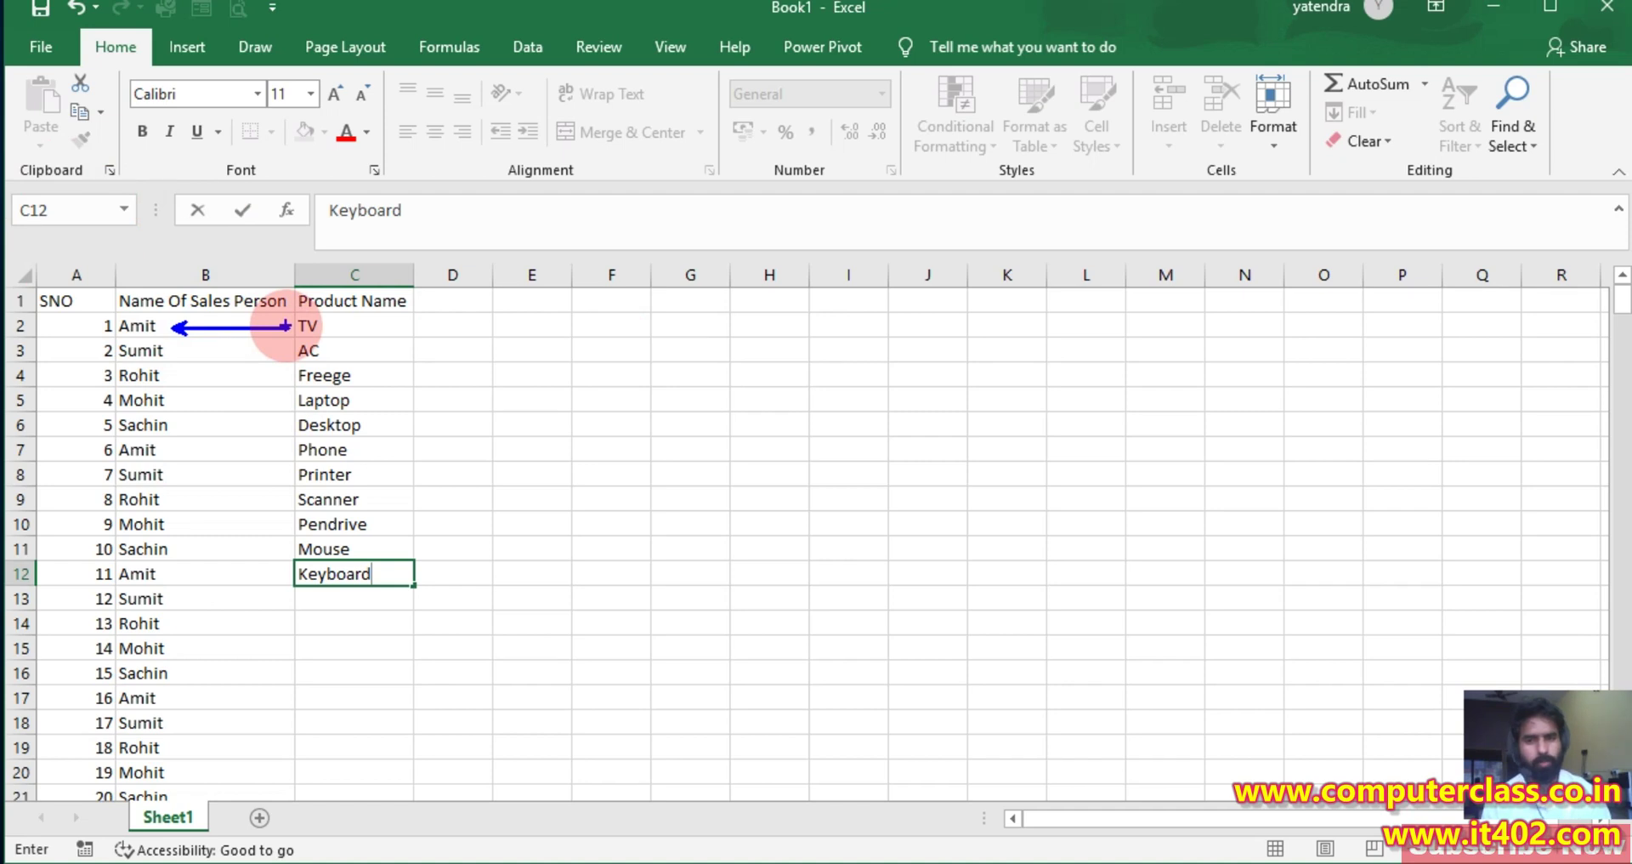
pyautogui.moveTo(170, 451); pyautogui.dragTo(291, 450)
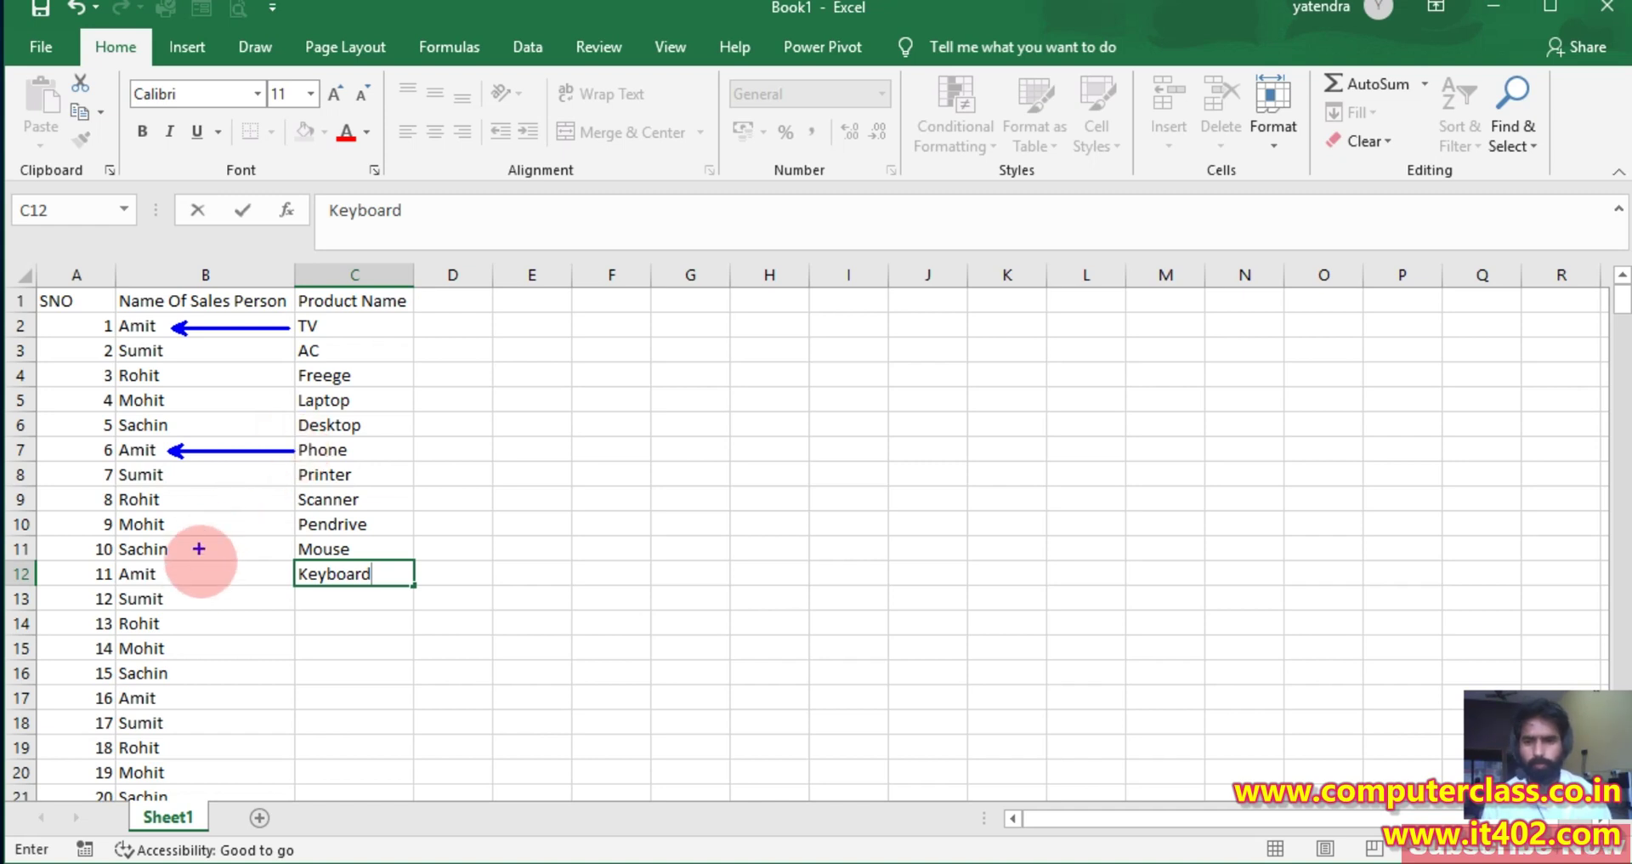
pyautogui.moveTo(168, 573); pyautogui.dragTo(292, 575)
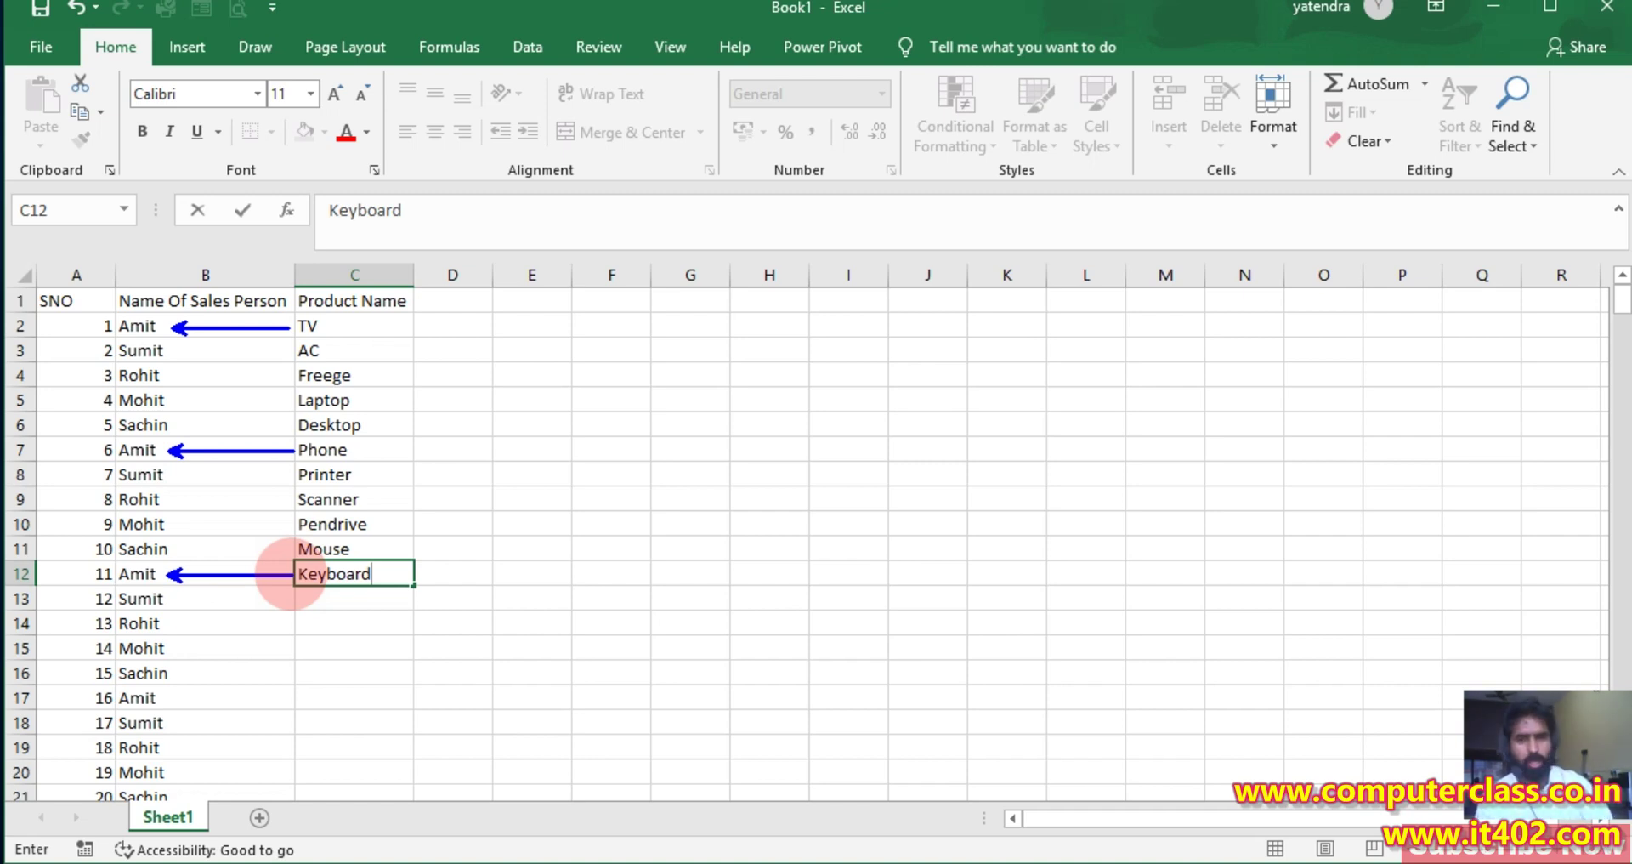
pyautogui.press('Escape')
# Copy the product names in C2:C12 and paste them in consecutive blocks starting at C13, C24 and C35
pyautogui.click(575, 461)
pyautogui.moveTo(363, 323); pyautogui.dragTo(376, 567)
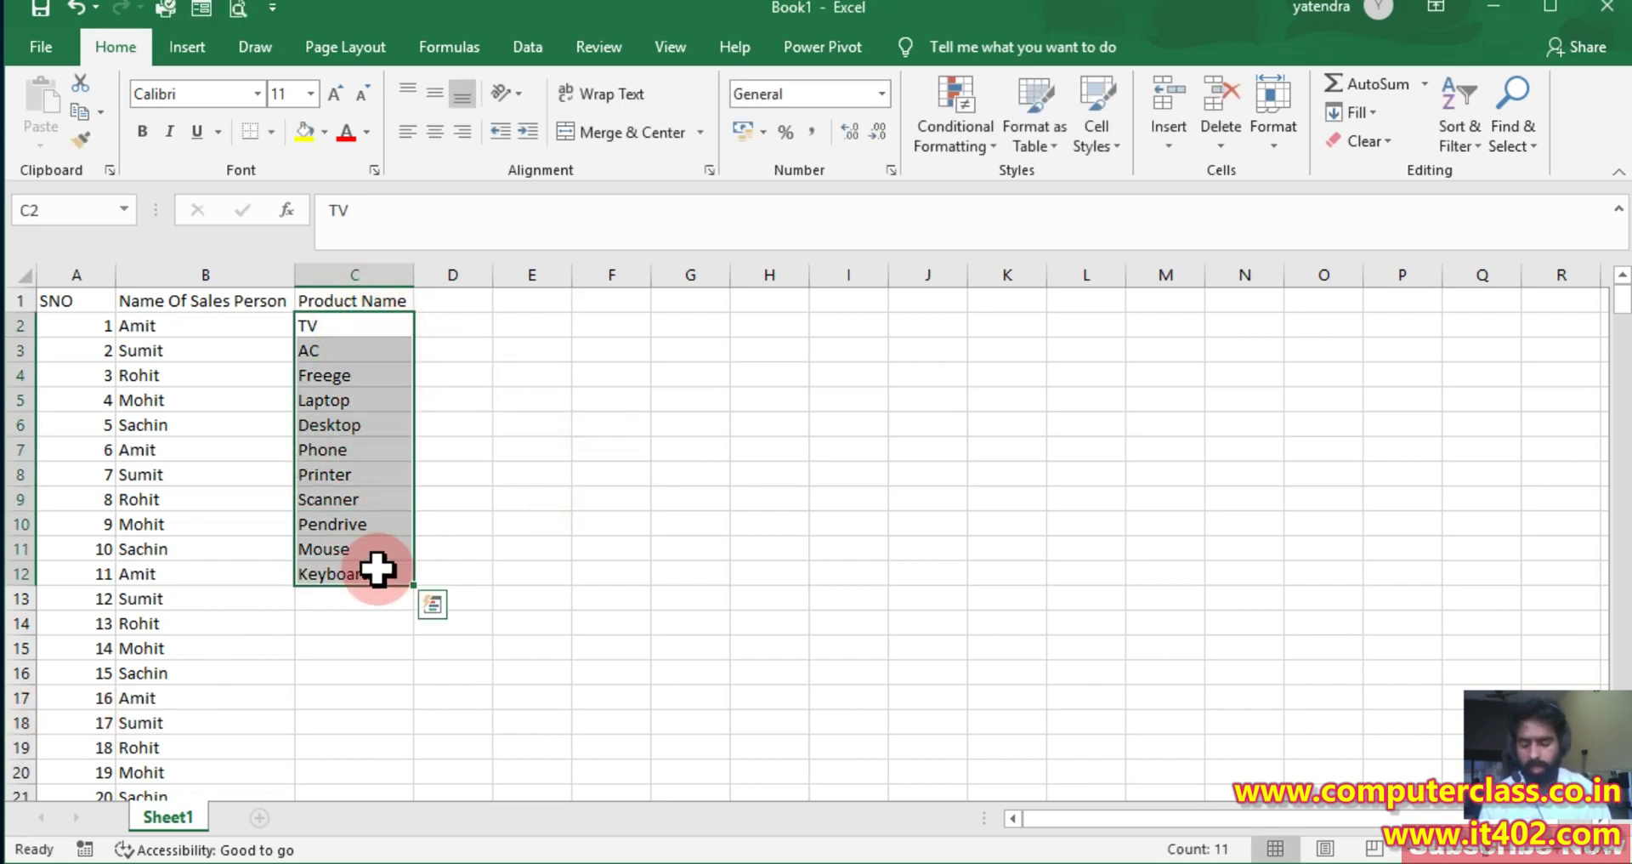
pyautogui.hotkey('ctrl', 'c')
pyautogui.scroll(-1, 353, 556)
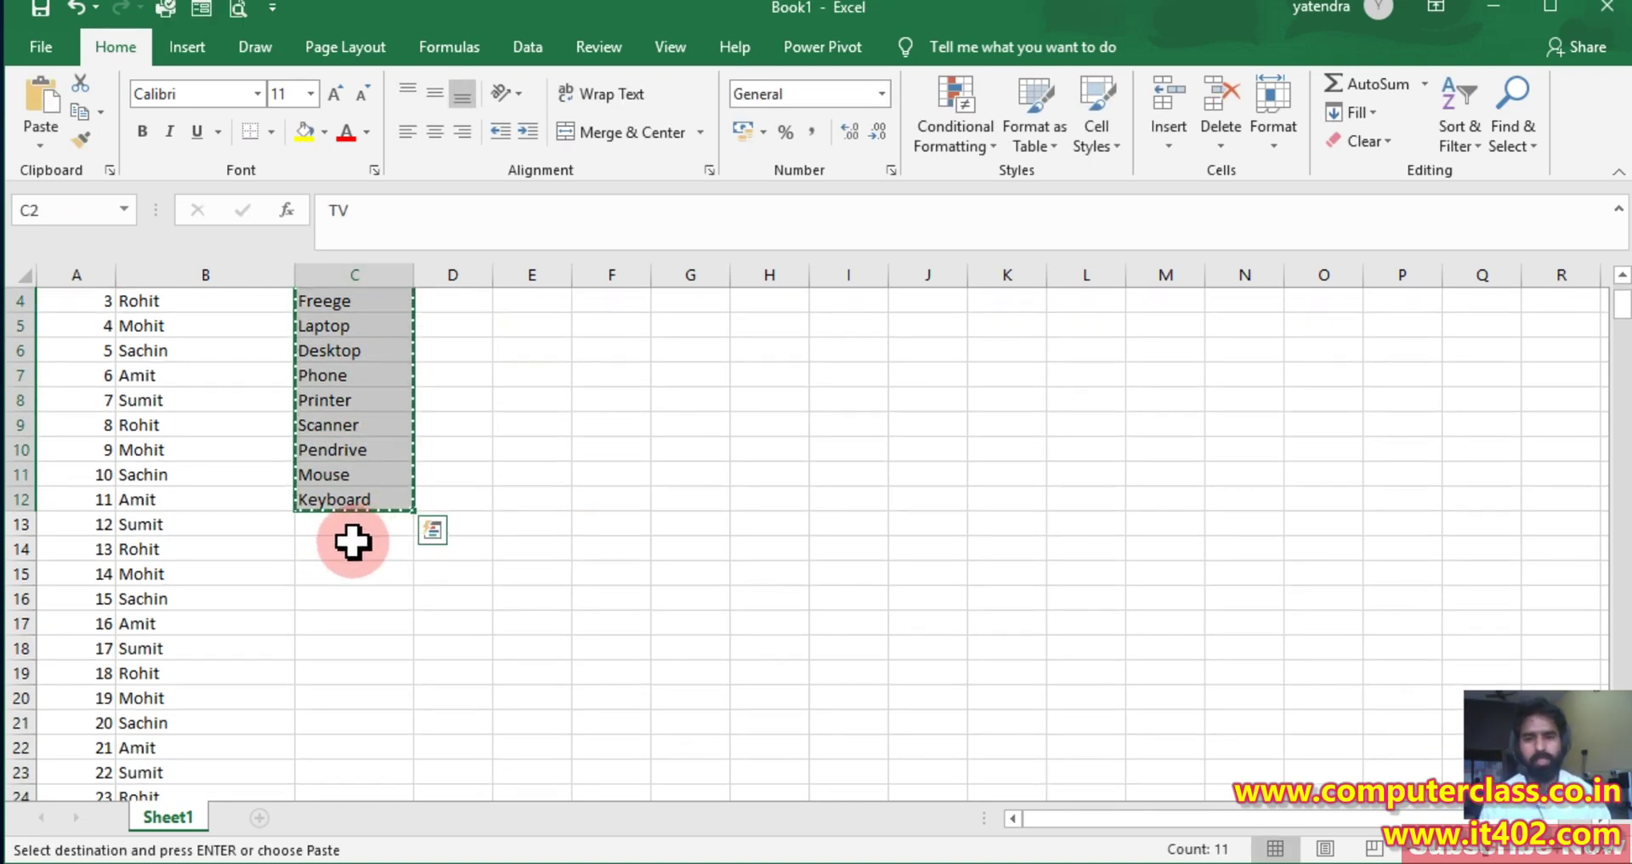
pyautogui.click(355, 525)
pyautogui.hotkey('ctrl', 'v')
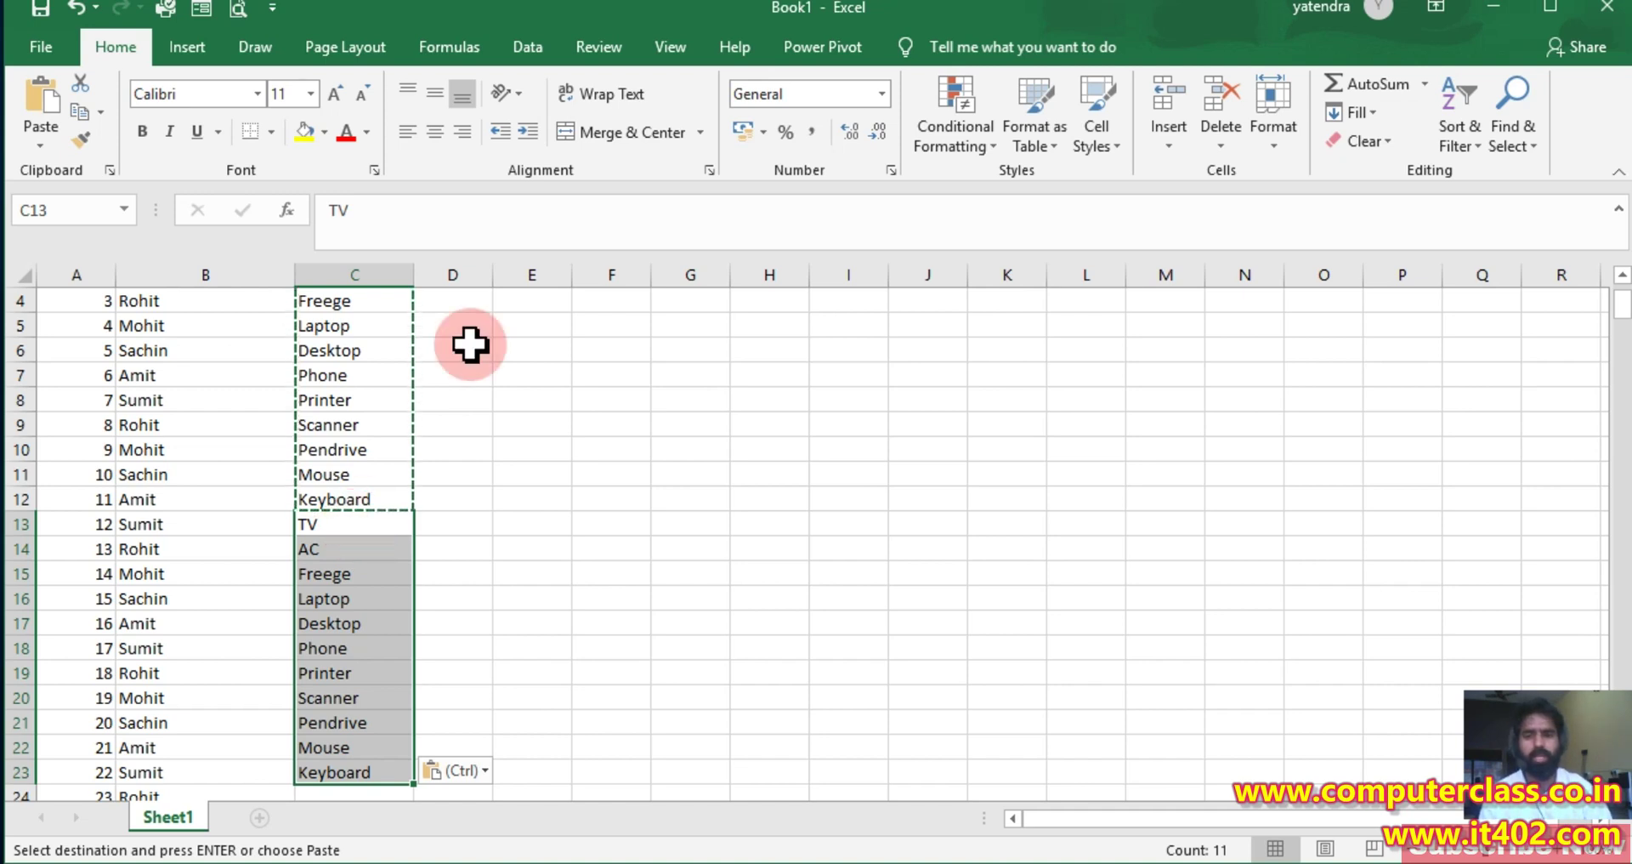
pyautogui.scroll(-2, 353, 660)
pyautogui.click(348, 643)
pyautogui.hotkey('ctrl', 'v')
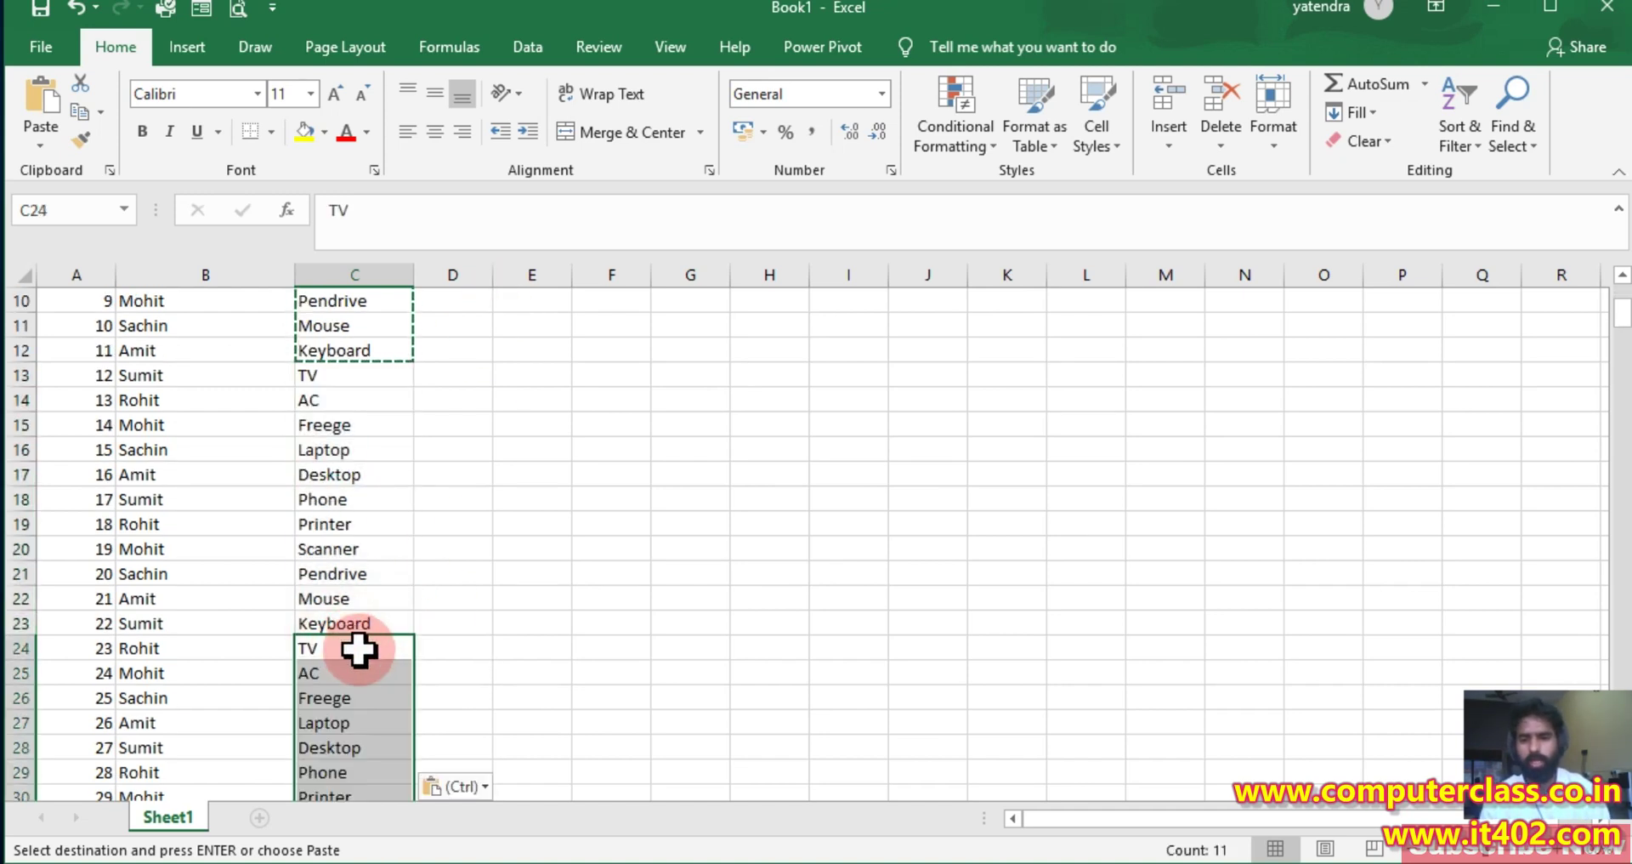
pyautogui.scroll(-4, 340, 629)
pyautogui.click(336, 618)
pyautogui.hotkey('ctrl', 'v')
# Paste the copied product list further down column C, starting at C50, C68, C84, C99 and C114
pyautogui.scroll(-6, 328, 629)
pyautogui.click(351, 549)
pyautogui.hotkey('ctrl', 'v')
pyautogui.scroll(-6, 334, 570)
pyautogui.click(332, 551)
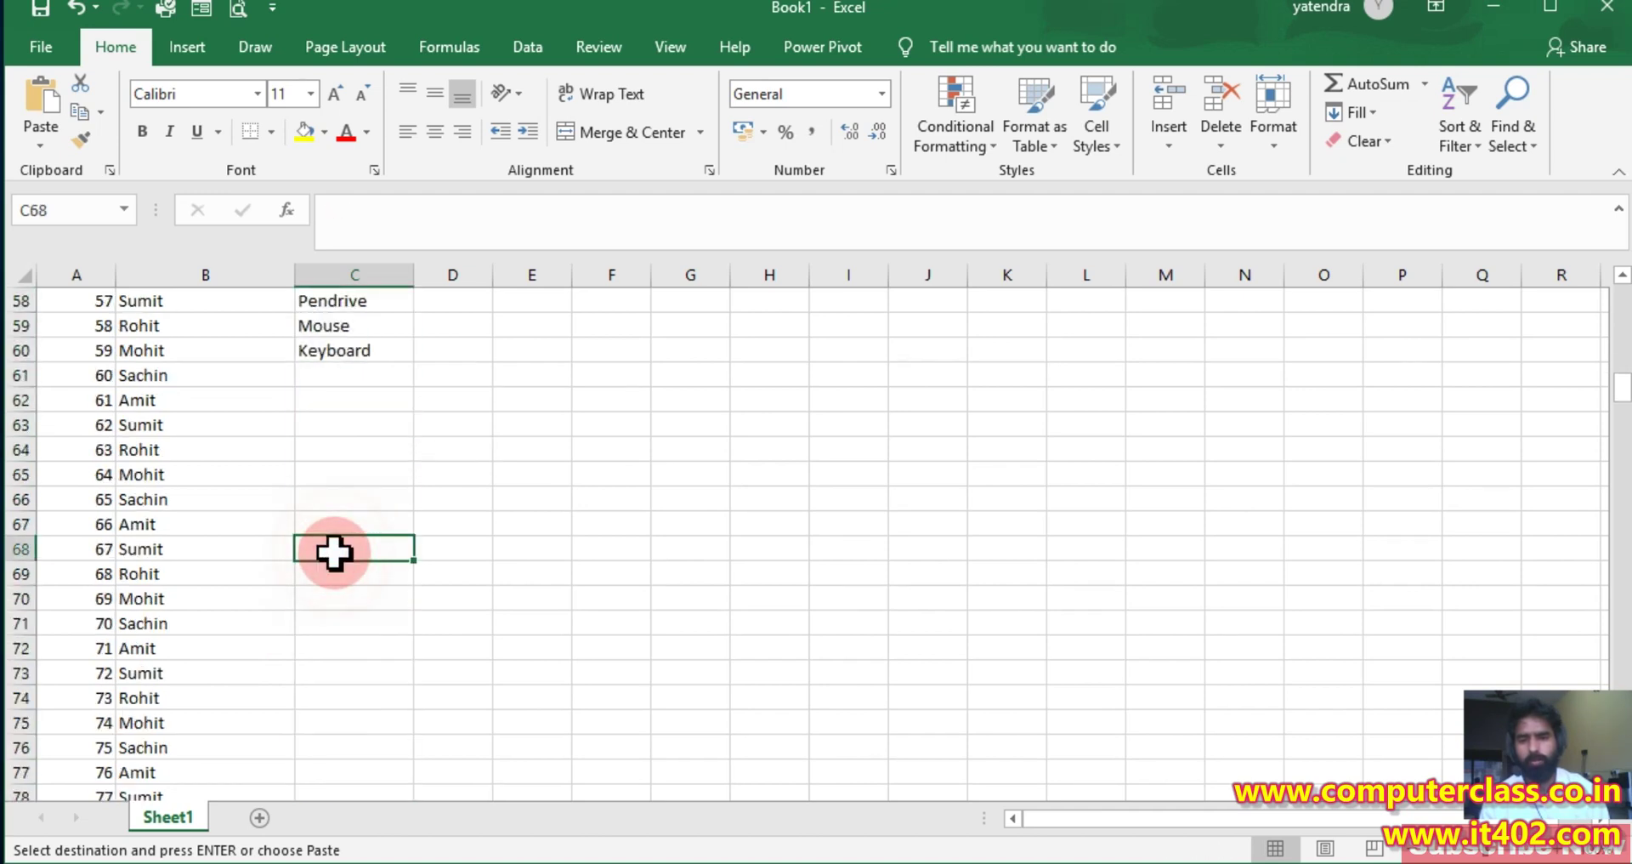
pyautogui.hotkey('ctrl', 'v')
pyautogui.scroll(-5, 322, 588)
pyautogui.click(328, 572)
pyautogui.hotkey('ctrl', 'v')
pyautogui.scroll(-5, 320, 600)
pyautogui.click(321, 568)
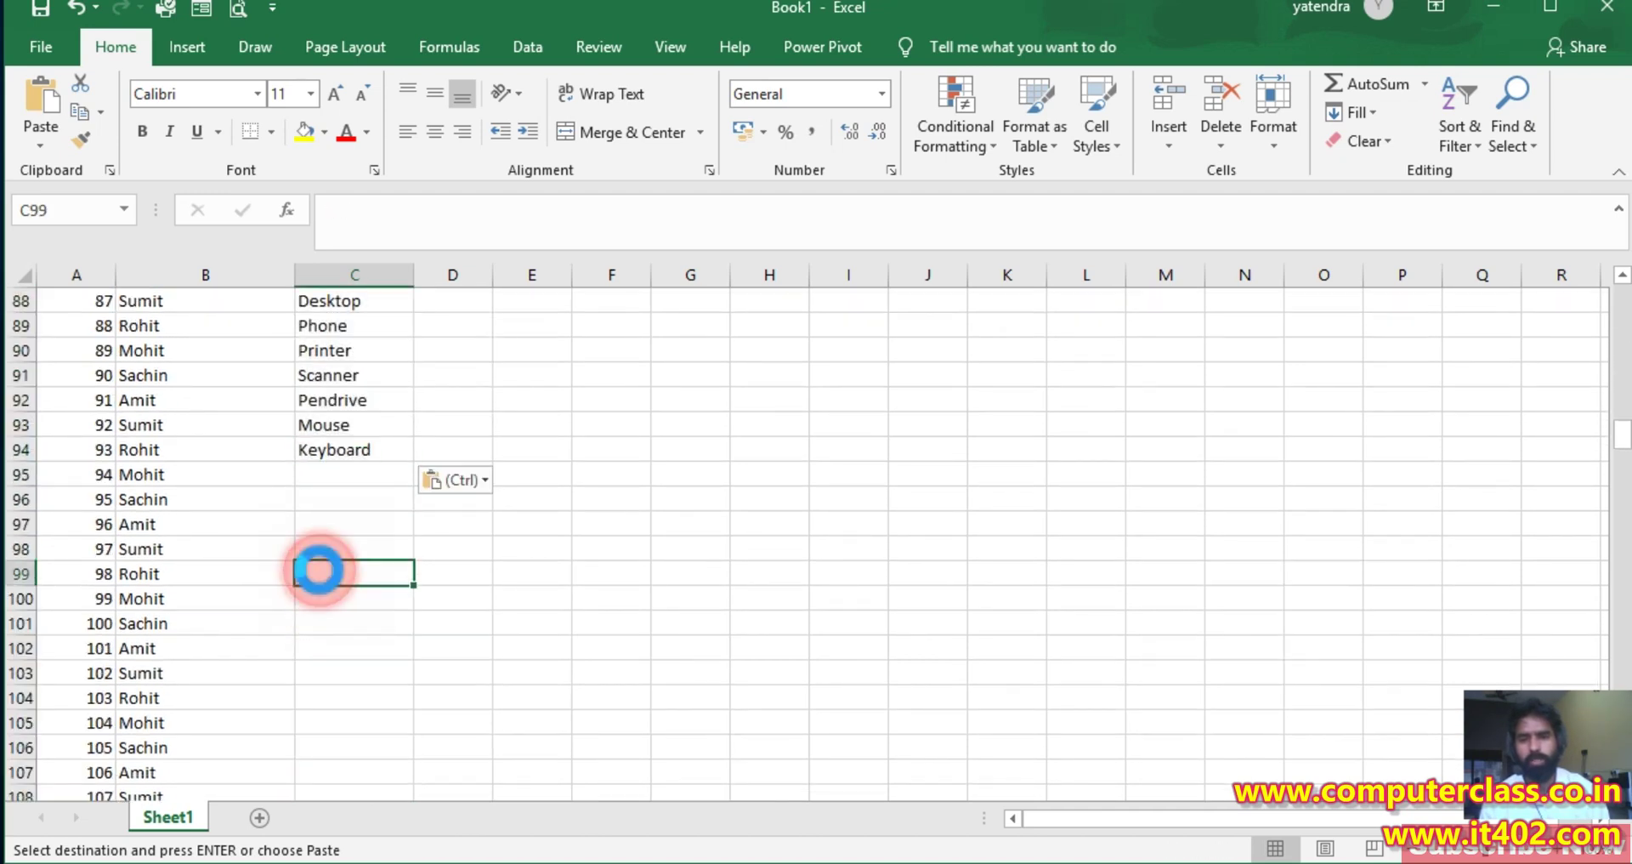
pyautogui.hotkey('ctrl', 'v')
pyautogui.scroll(-5, 306, 595)
pyautogui.click(324, 567)
pyautogui.hotkey('ctrl', 'v')
# Continue pasting the product list at C127, C145, C165, C154, C176 and C187
pyautogui.scroll(-4, 331, 594)
pyautogui.click(302, 608)
pyautogui.hotkey('ctrl', 'v')
pyautogui.scroll(-6, 295, 626)
pyautogui.click(312, 599)
pyautogui.hotkey('ctrl', 'v')
pyautogui.scroll(-7, 315, 600)
pyautogui.click(324, 572)
pyautogui.hotkey('ctrl', 'v')
pyautogui.click(307, 306)
pyautogui.hotkey('ctrl', 'v')
pyautogui.scroll(-4, 302, 476)
pyautogui.click(317, 544)
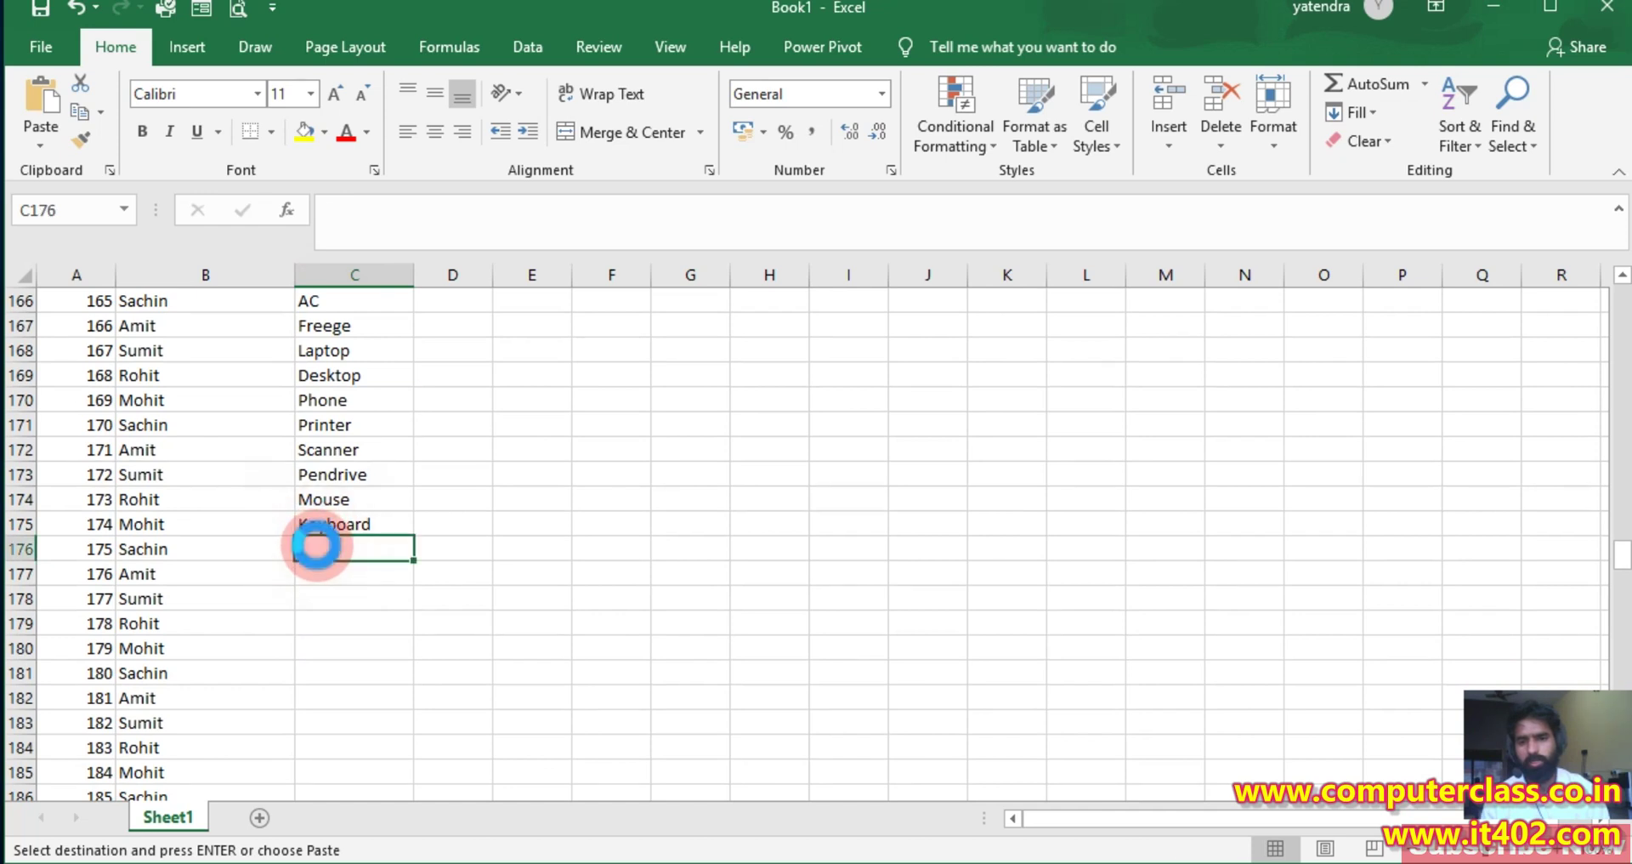
pyautogui.hotkey('ctrl', 'v')
pyautogui.scroll(-5, 313, 557)
pyautogui.click(321, 454)
pyautogui.hotkey('ctrl', 'v')
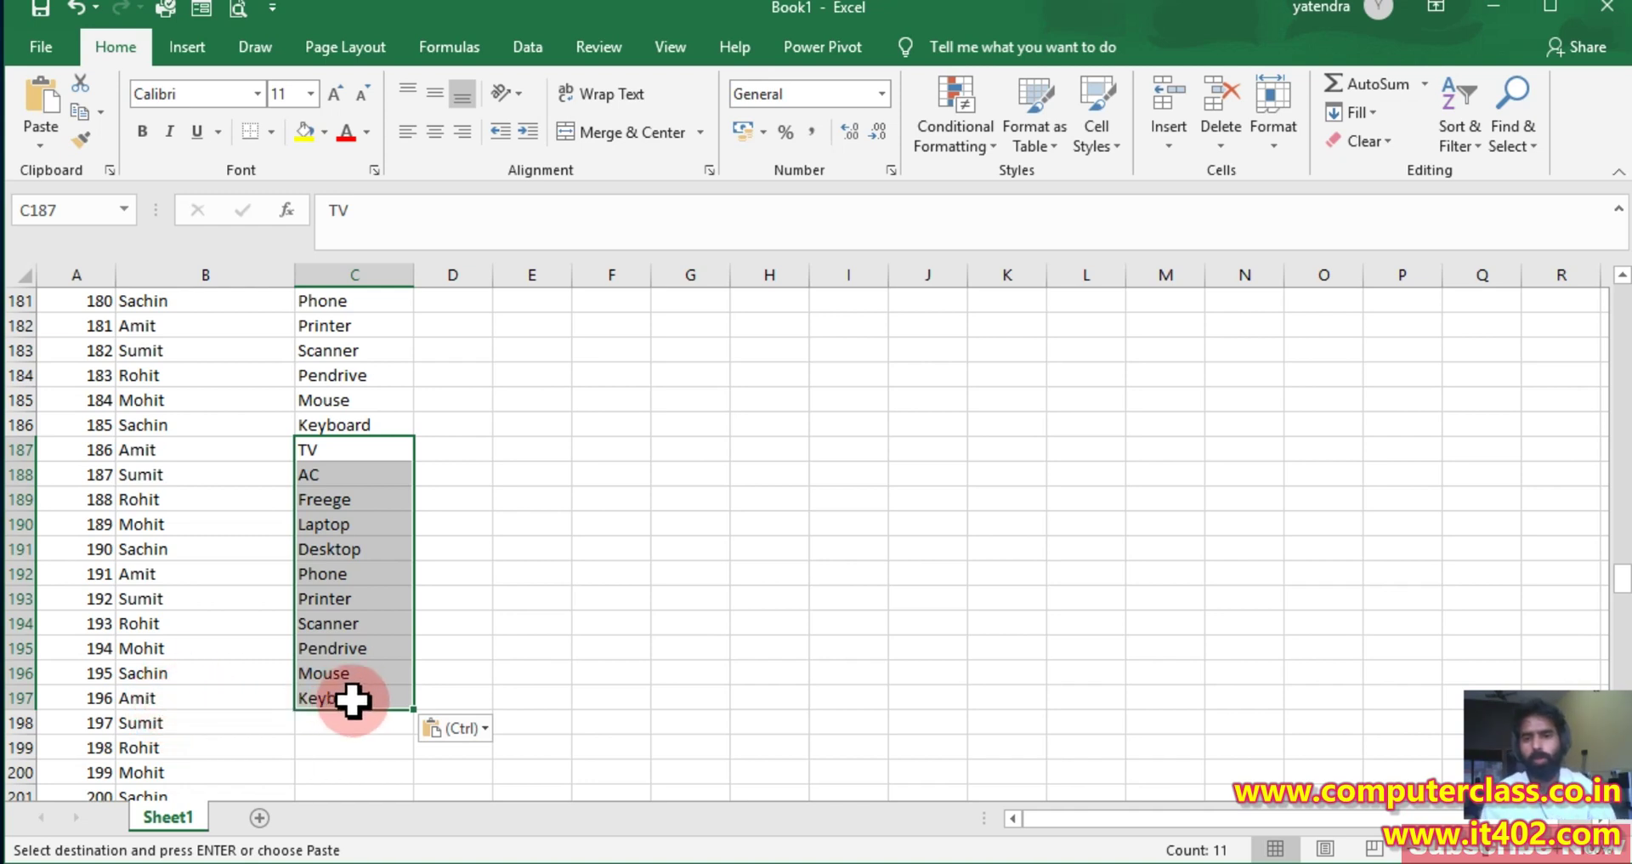
# Paste the product list in further blocks down column C, from C200 to the block starting at C270
pyautogui.scroll(-2, 366, 595)
pyautogui.click(362, 613)
pyautogui.hotkey('ctrl', 'v')
pyautogui.scroll(-5, 357, 621)
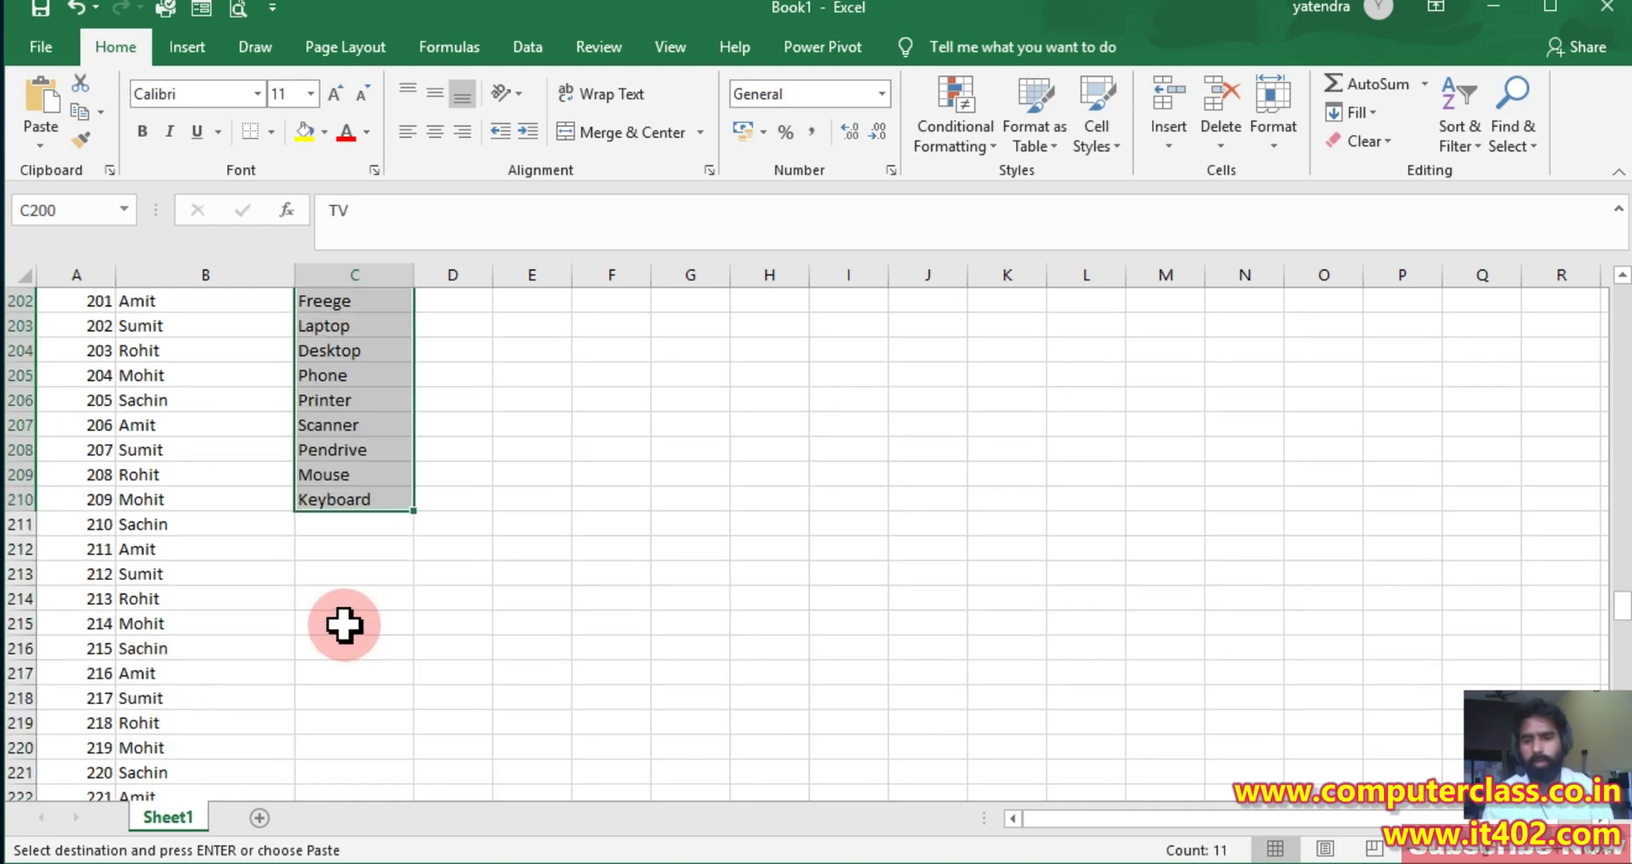
pyautogui.click(328, 586)
pyautogui.hotkey('ctrl', 'v')
pyautogui.scroll(-4, 323, 570)
pyautogui.click(320, 597)
pyautogui.hotkey('ctrl', 'v')
pyautogui.scroll(-5, 321, 603)
pyautogui.click(318, 597)
pyautogui.hotkey('ctrl', 'v')
pyautogui.scroll(-6, 319, 599)
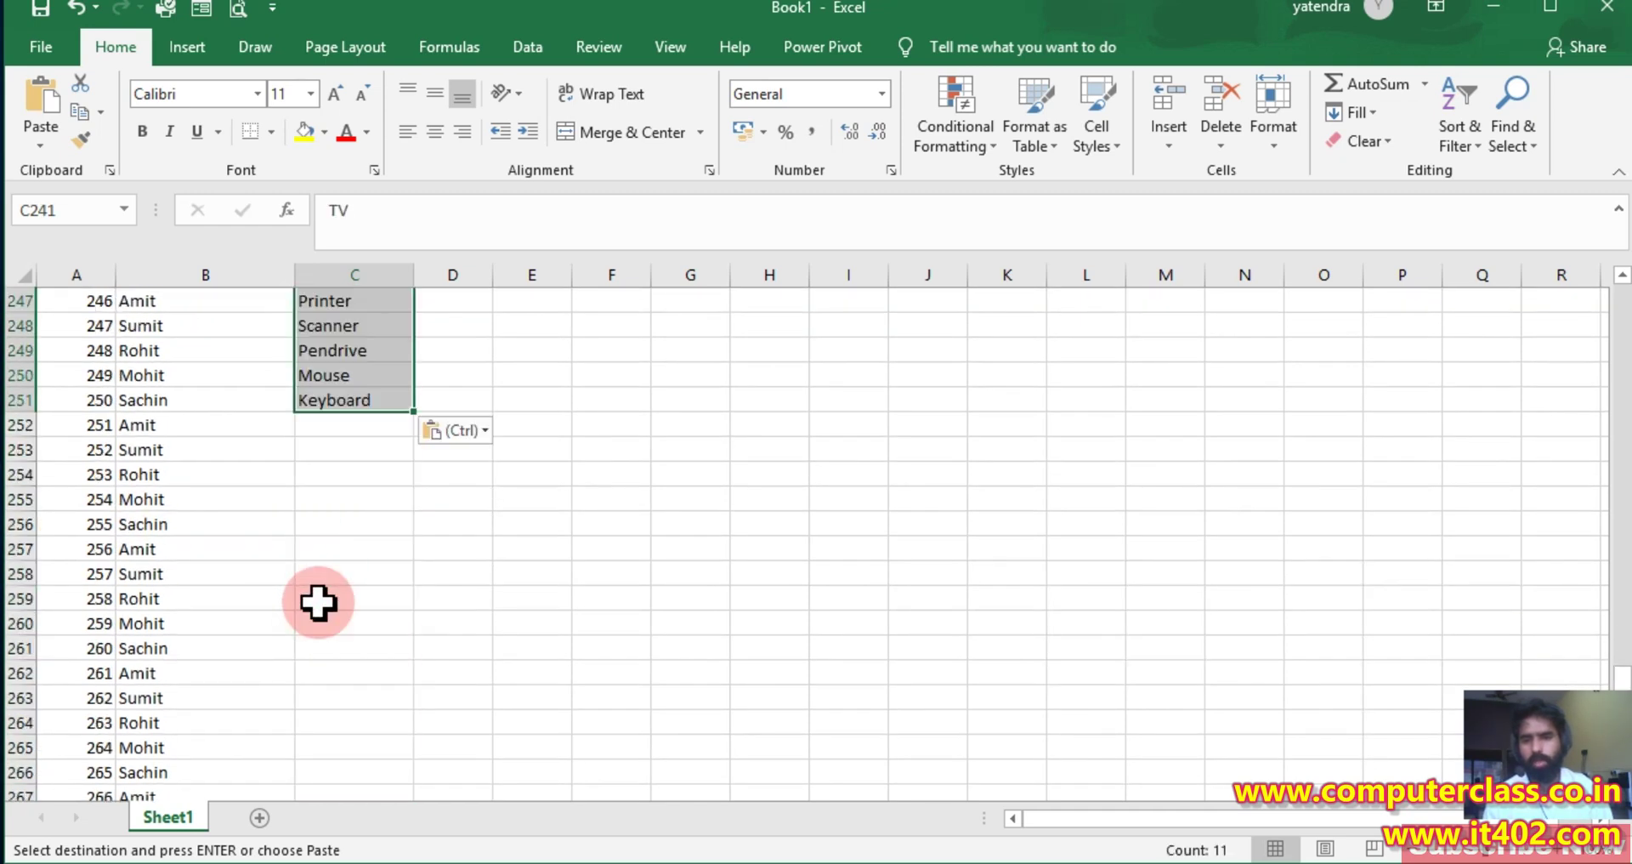
pyautogui.click(328, 547)
pyautogui.hotkey('ctrl', 'v')
pyautogui.scroll(-4, 302, 587)
pyautogui.click(314, 561)
pyautogui.hotkey('ctrl', 'v')
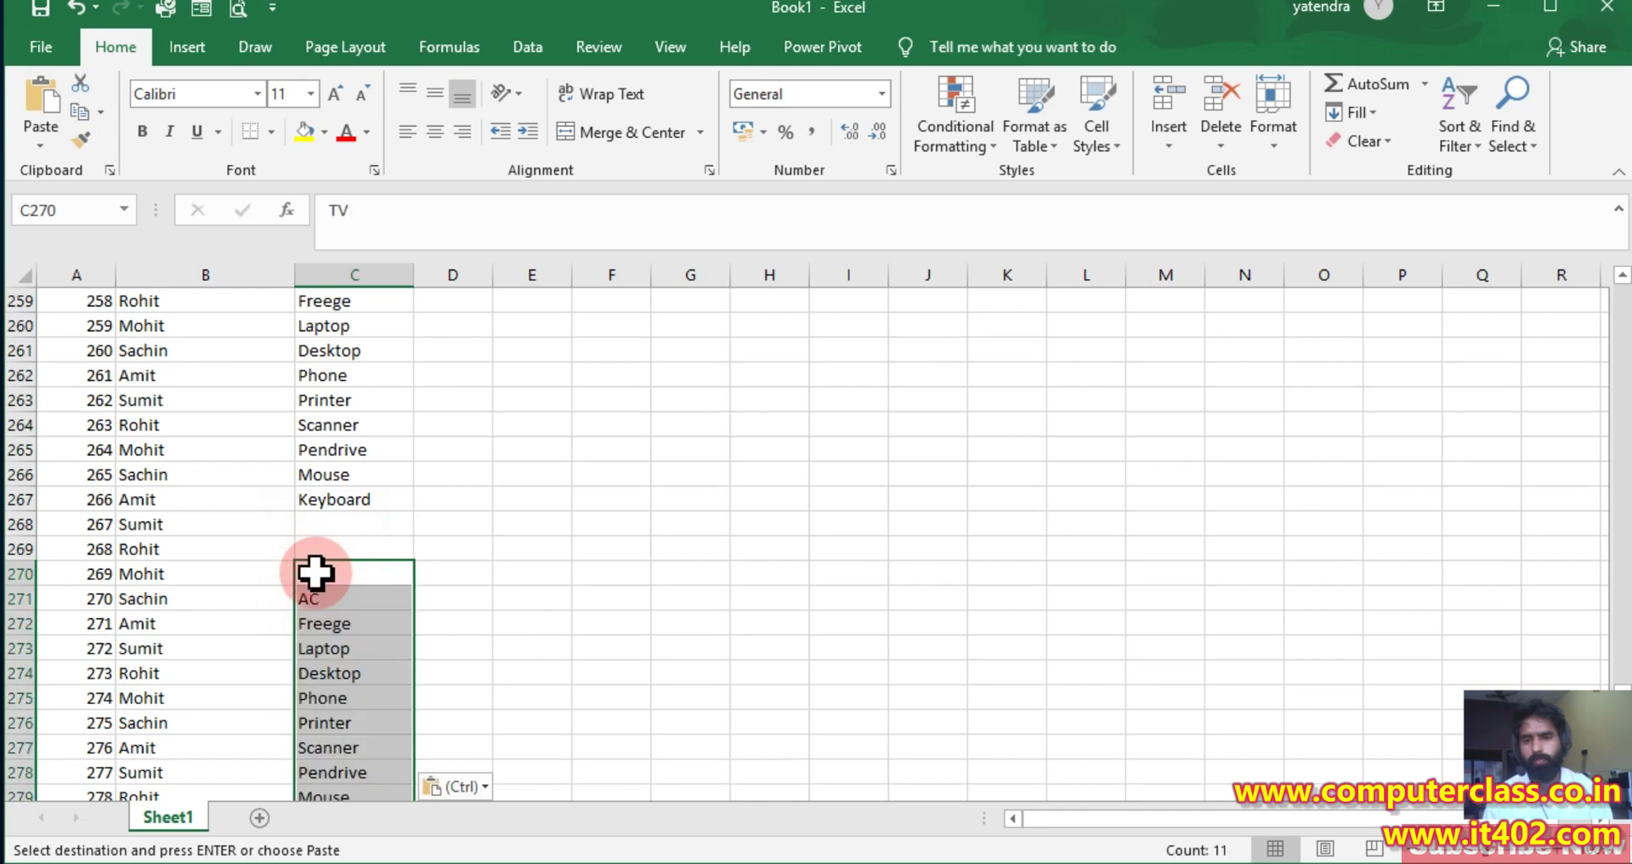
# Paste the product list at C283, C296, C312 and C318, and extend the salesperson names and serial numbers to row 328
pyautogui.scroll(-5, 332, 535)
pyautogui.click(303, 531)
pyautogui.hotkey('ctrl', 'v')
pyautogui.scroll(-5, 300, 552)
pyautogui.click(319, 476)
pyautogui.hotkey('ctrl', 'v')
pyautogui.scroll(-5, 321, 492)
pyautogui.click(315, 491)
pyautogui.hotkey('ctrl', 'v')
pyautogui.scroll(-2, 316, 492)
pyautogui.click(310, 501)
pyautogui.hotkey('ctrl', 'v')
pyautogui.moveTo(172, 553); pyautogui.dragTo(294, 748)
pyautogui.moveTo(98, 600); pyautogui.dragTo(119, 748)
# Copy Printer through Keyboard from C302:C306 into the blank cells C307:C311
pyautogui.scroll(4, 329, 564)
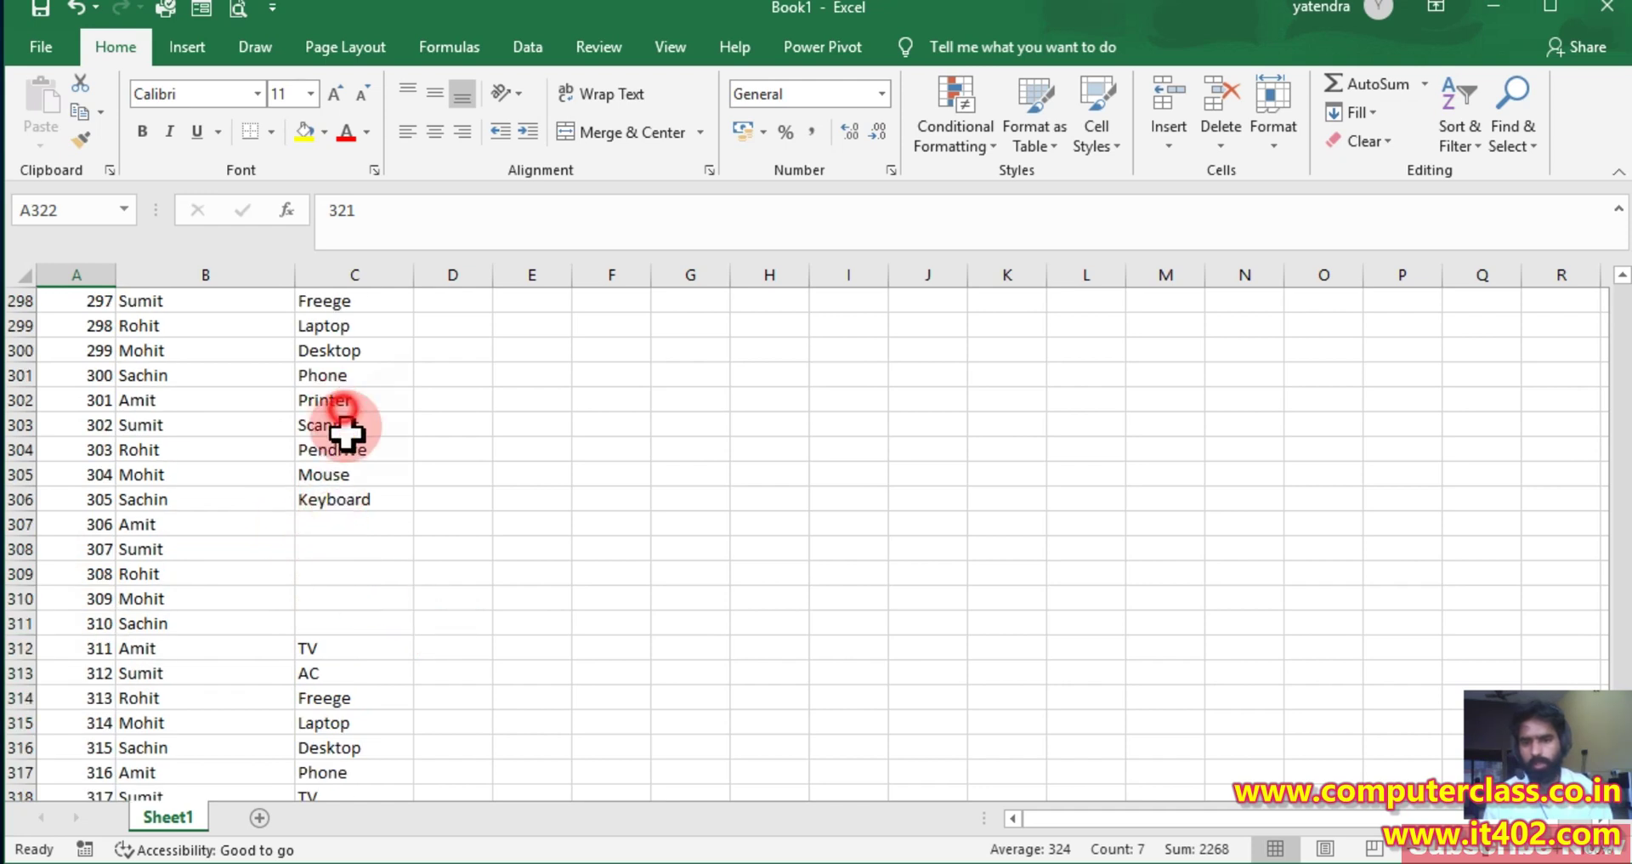
pyautogui.moveTo(344, 399); pyautogui.dragTo(349, 498)
pyautogui.hotkey('ctrl', 'c')
pyautogui.click(316, 527)
pyautogui.hotkey('ctrl', 'v')
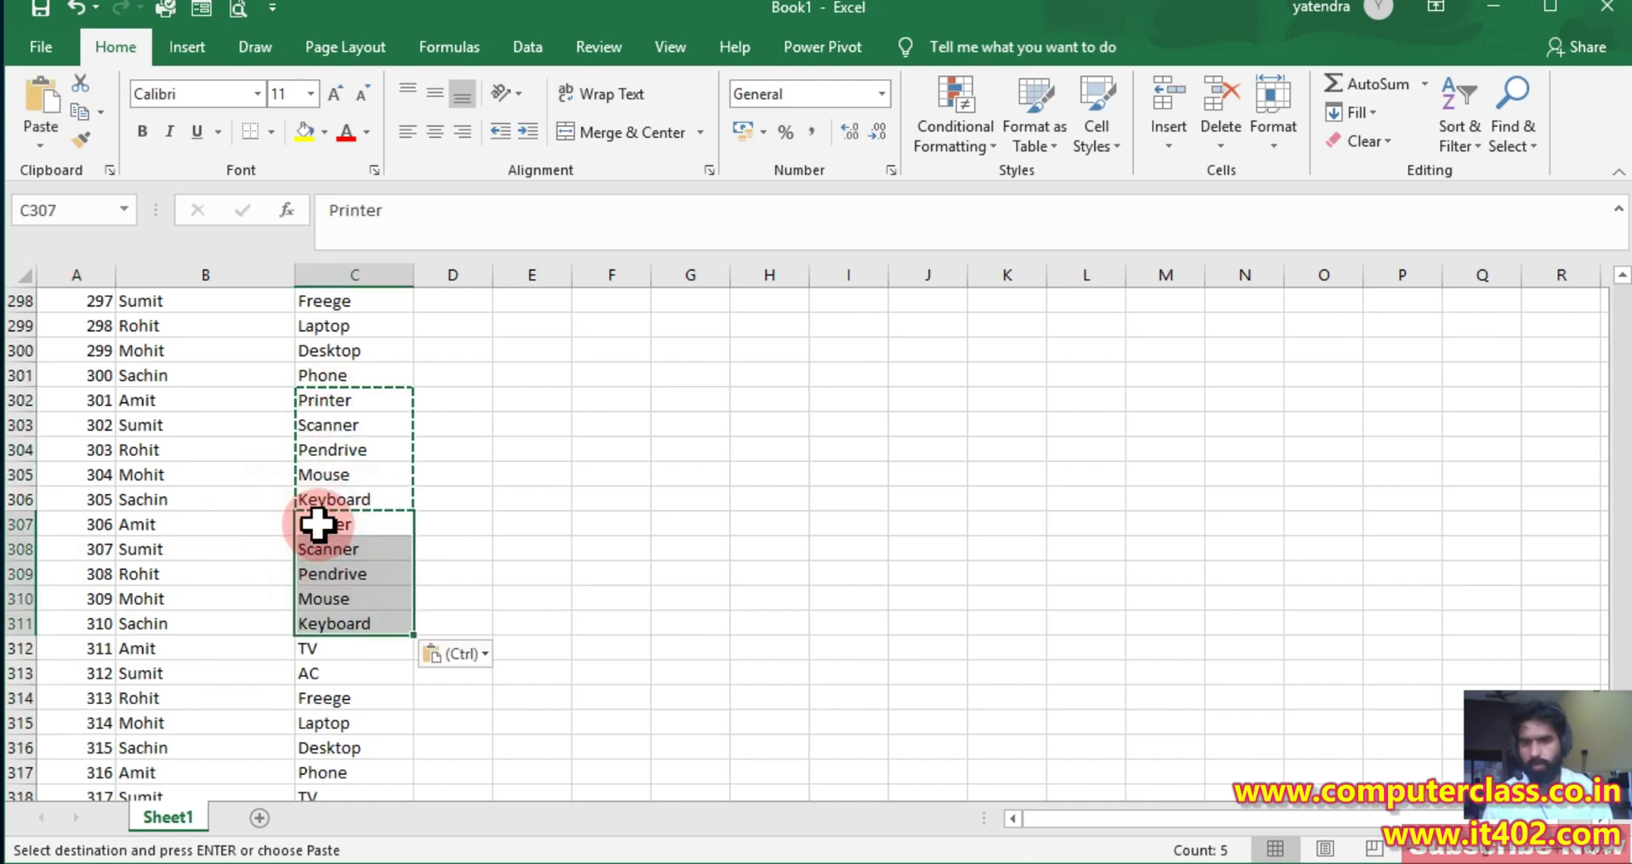
# Fill the next blank product cells going up the column, including C281:C282 and C268:C269 with Keyboard
pyautogui.scroll(3, 437, 467)
pyautogui.click(334, 350)
pyautogui.hotkey('ctrl', 'c')
pyautogui.moveTo(321, 361)
pyautogui.mouseDown()
pyautogui.moveTo(349, 416)
pyautogui.moveTo(411, 421)
pyautogui.mouseUp()
pyautogui.moveTo(374, 361); pyautogui.dragTo(393, 503)
pyautogui.scroll(5, 401, 456)
pyautogui.click(404, 455)
pyautogui.scroll(3, 394, 503)
pyautogui.click(391, 347)
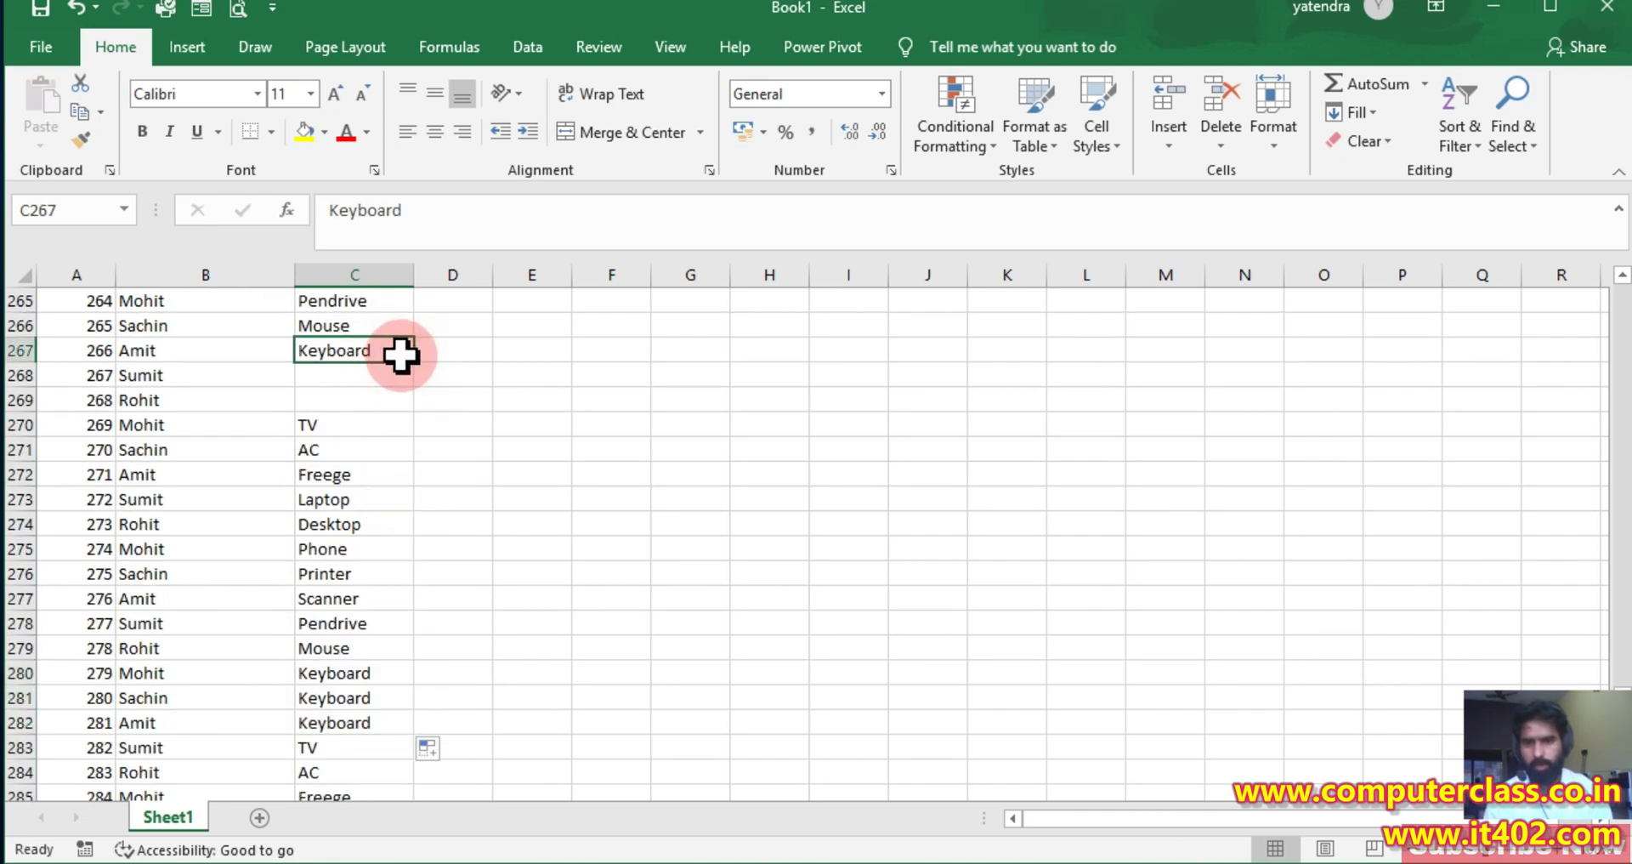
pyautogui.moveTo(414, 361); pyautogui.dragTo(400, 408)
# Fill C252:C256 by repeating Scanner through Keyboard, and copy Keyboard from C236 into the blank cells beneath it
pyautogui.scroll(6, 400, 408)
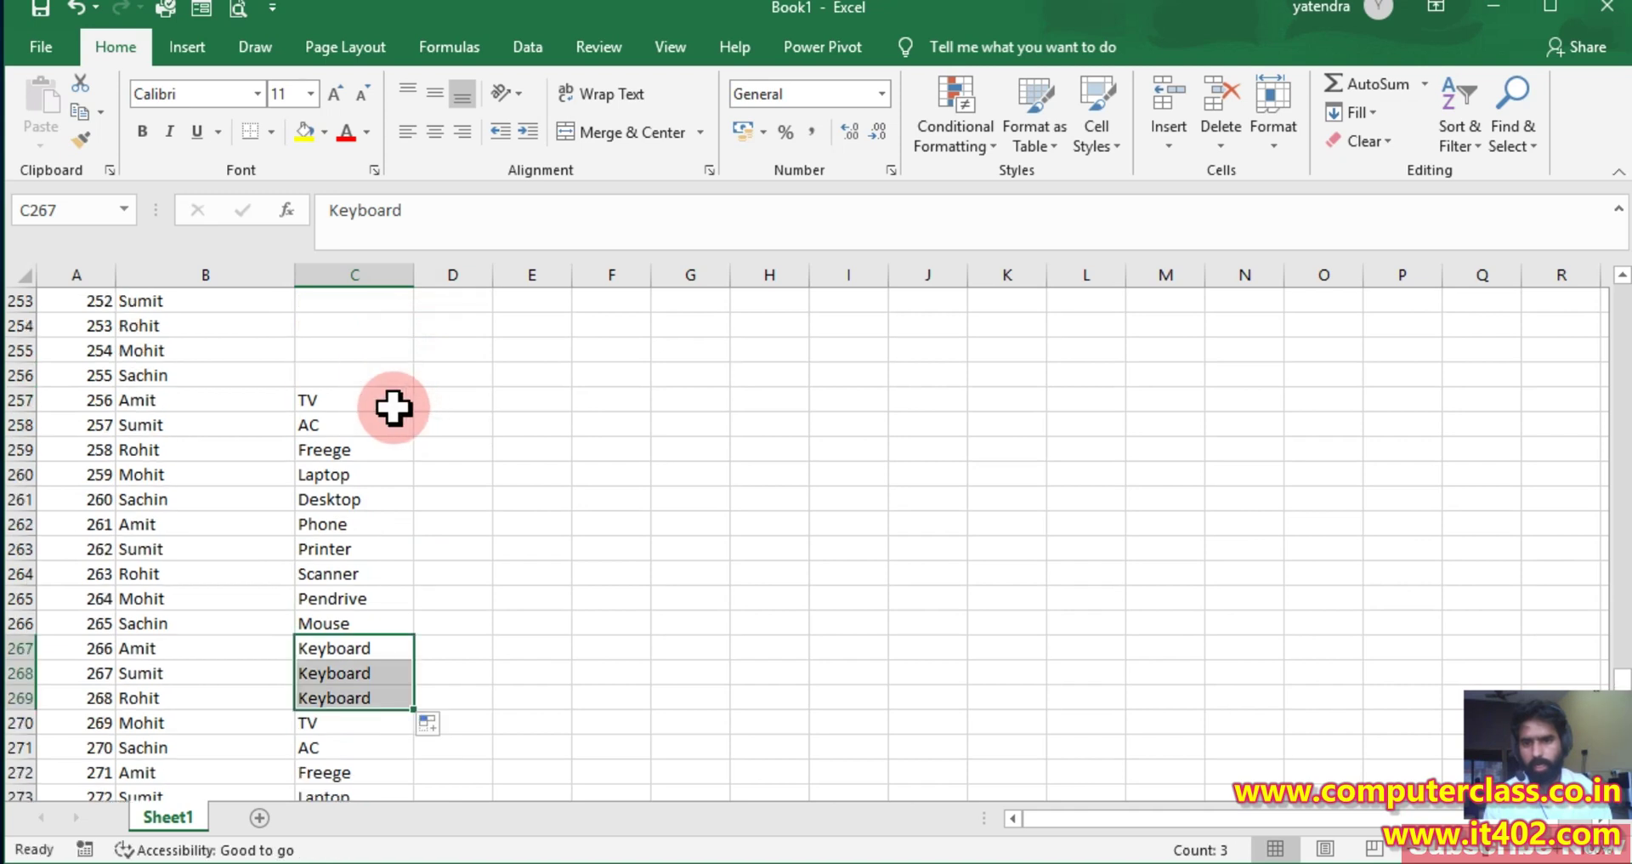
pyautogui.scroll(1, 335, 401)
pyautogui.moveTo(328, 401); pyautogui.dragTo(411, 616)
pyautogui.scroll(5, 408, 590)
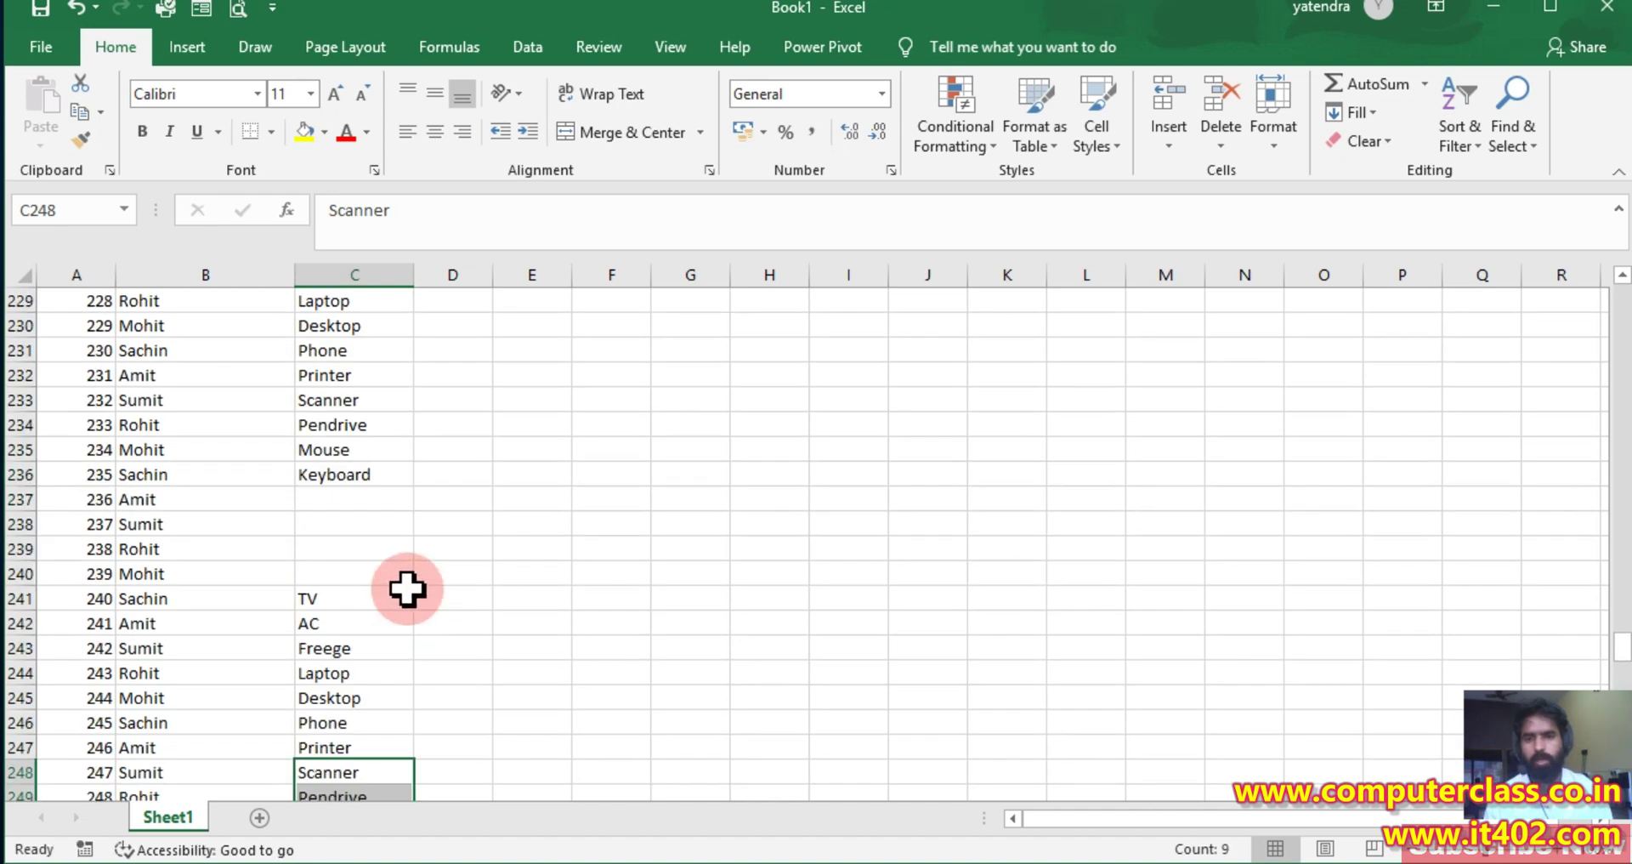
pyautogui.click(375, 477)
pyautogui.moveTo(413, 486); pyautogui.dragTo(387, 559)
# Copy Scanner and Pendrive from C220:C221 into the blank product gaps between C224 and C198
pyautogui.scroll(5, 365, 543)
pyautogui.moveTo(350, 446); pyautogui.dragTo(349, 476)
pyautogui.hotkey('ctrl', 'c')
pyautogui.click(337, 545)
pyautogui.hotkey('ctrl', 'v')
pyautogui.scroll(5, 345, 521)
pyautogui.click(313, 580)
pyautogui.hotkey('ctrl', 'v')
pyautogui.click(330, 621)
pyautogui.hotkey('ctrl', 'v')
pyautogui.scroll(4, 324, 539)
pyautogui.click(318, 574)
pyautogui.hotkey('ctrl', 'v')
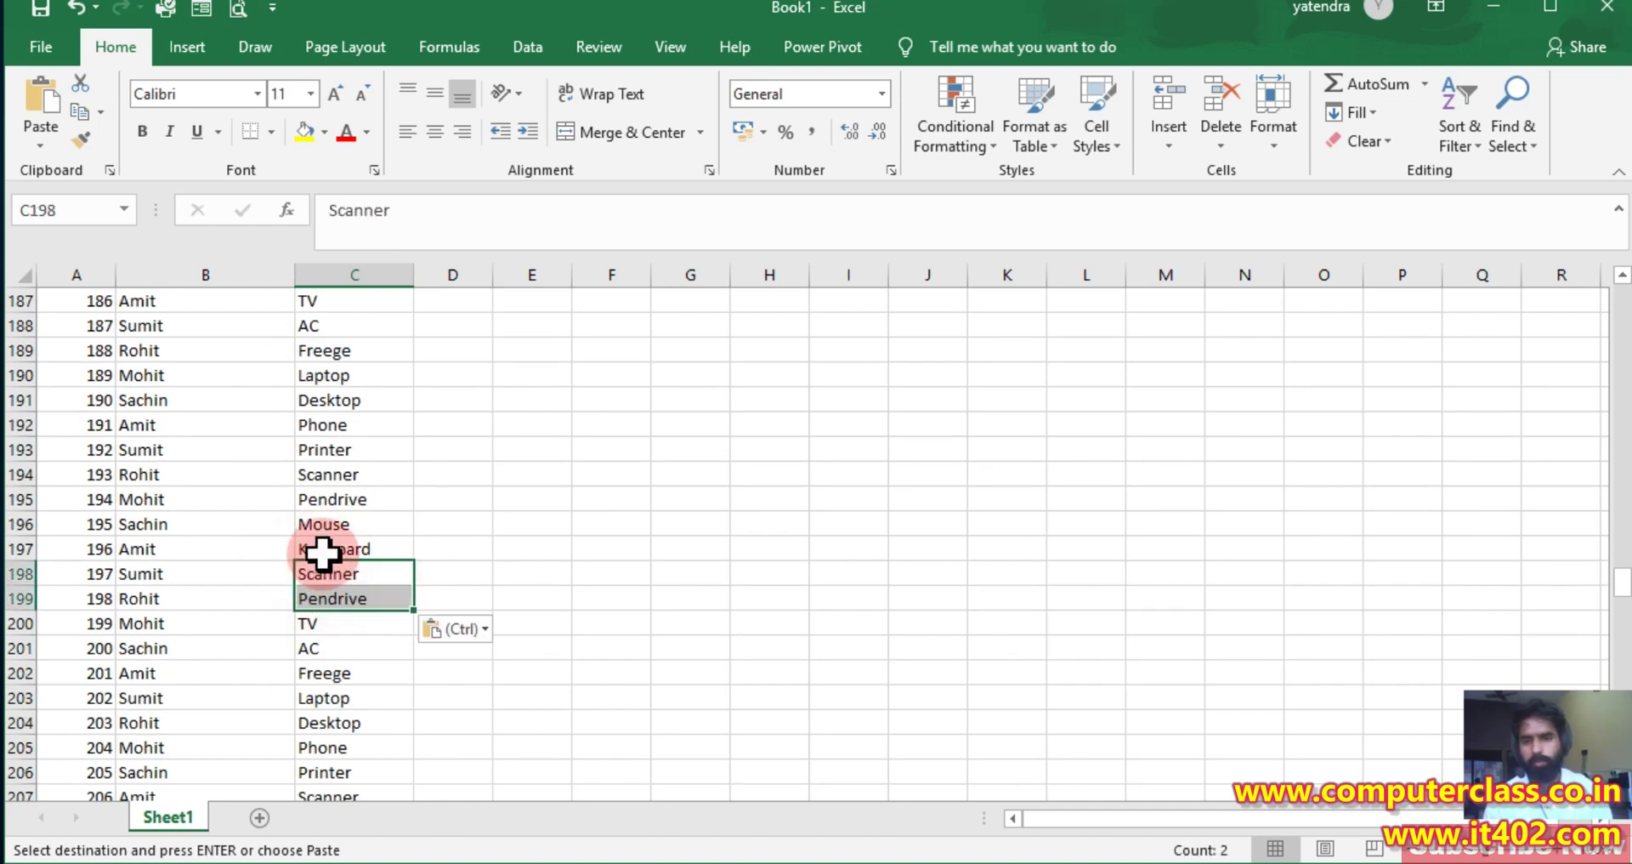
# Fill C138:C141 with Scanner and Pendrive twice, and copy TV, AC, Freege and Laptop from C145:C148 to C142
pyautogui.scroll(4, 354, 503)
pyautogui.scroll(5, 339, 437)
pyautogui.scroll(8, 340, 443)
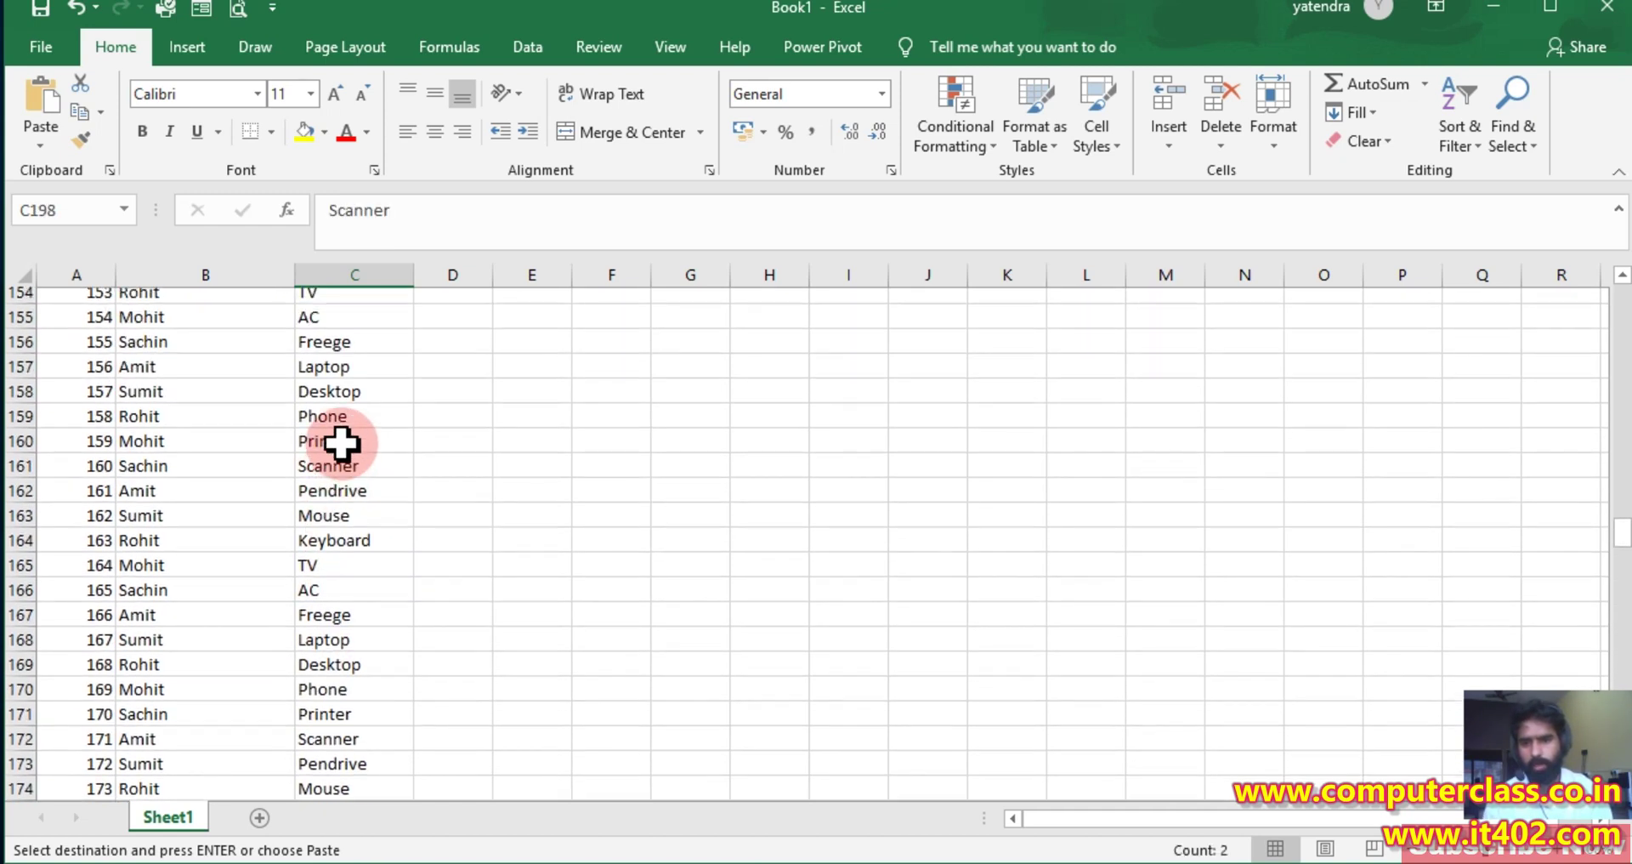
pyautogui.click(330, 345)
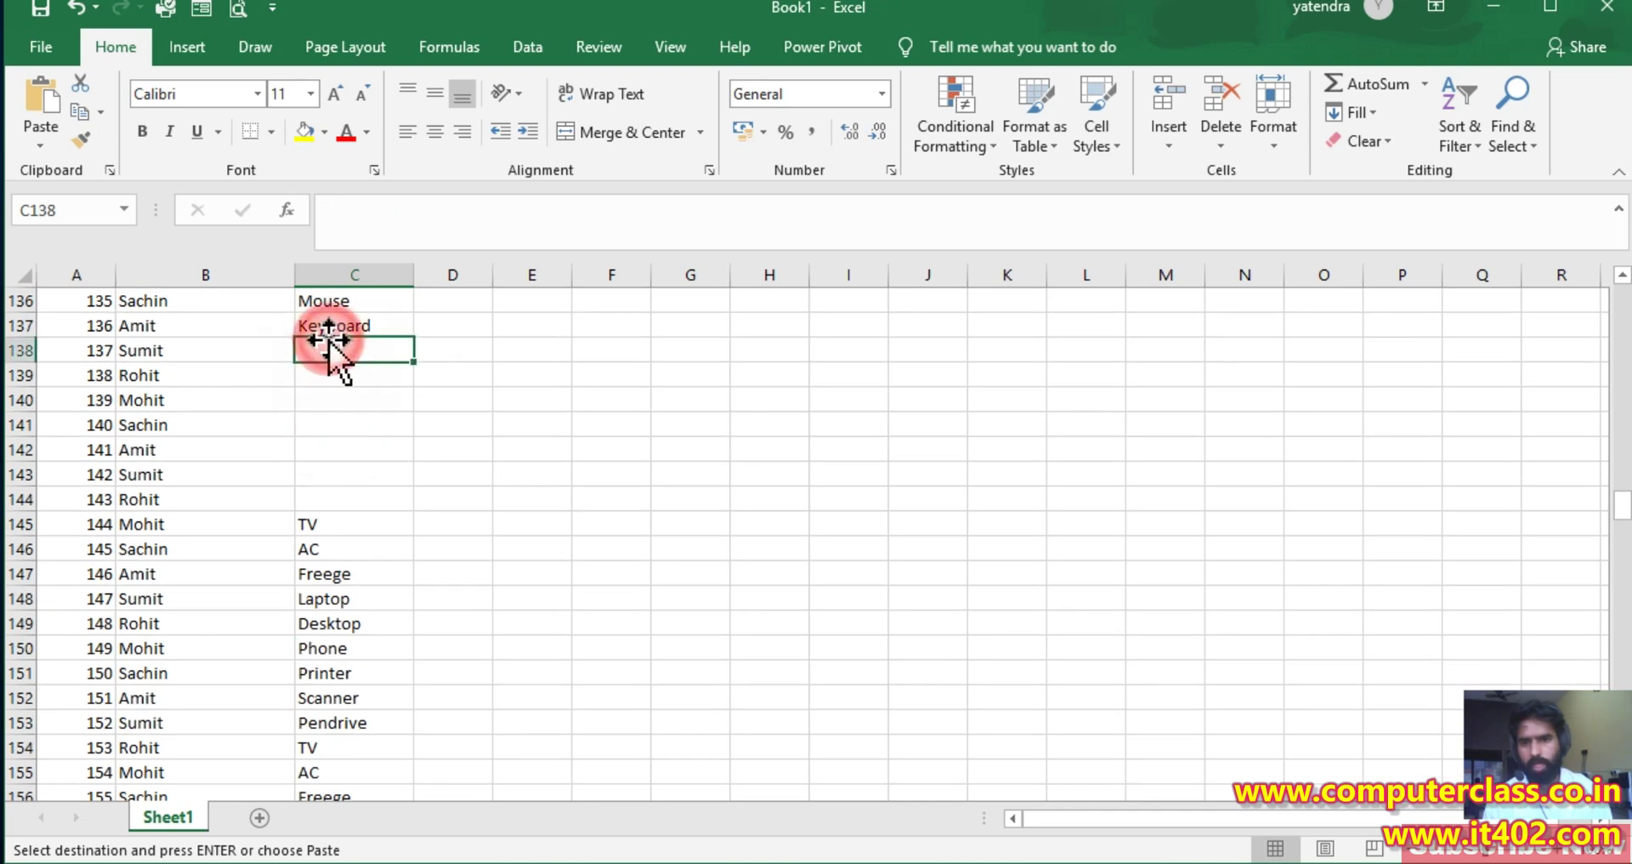
pyautogui.hotkey('ctrl', 'v')
pyautogui.click(344, 395)
pyautogui.hotkey('ctrl', 'v')
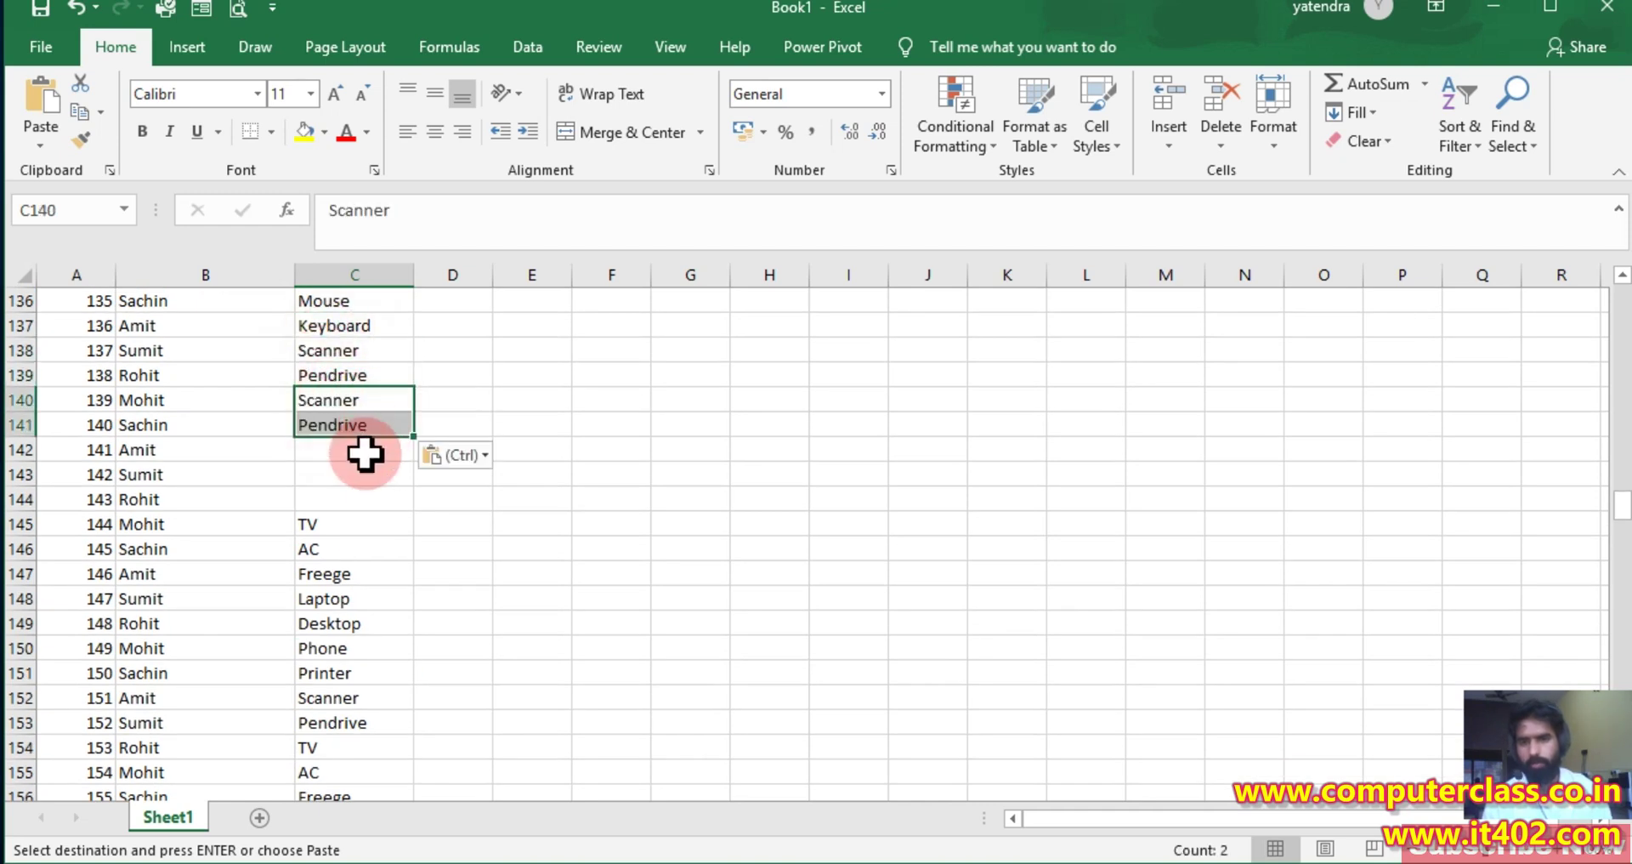
pyautogui.moveTo(328, 524); pyautogui.dragTo(337, 598)
pyautogui.hotkey('ctrl', 'c')
pyautogui.click(336, 448)
pyautogui.hotkey('ctrl', 'v')
# Fill C125:C126 by repeating Mouse and Keyboard, and C110:C113 by repeating Scanner through Keyboard
pyautogui.scroll(5, 349, 449)
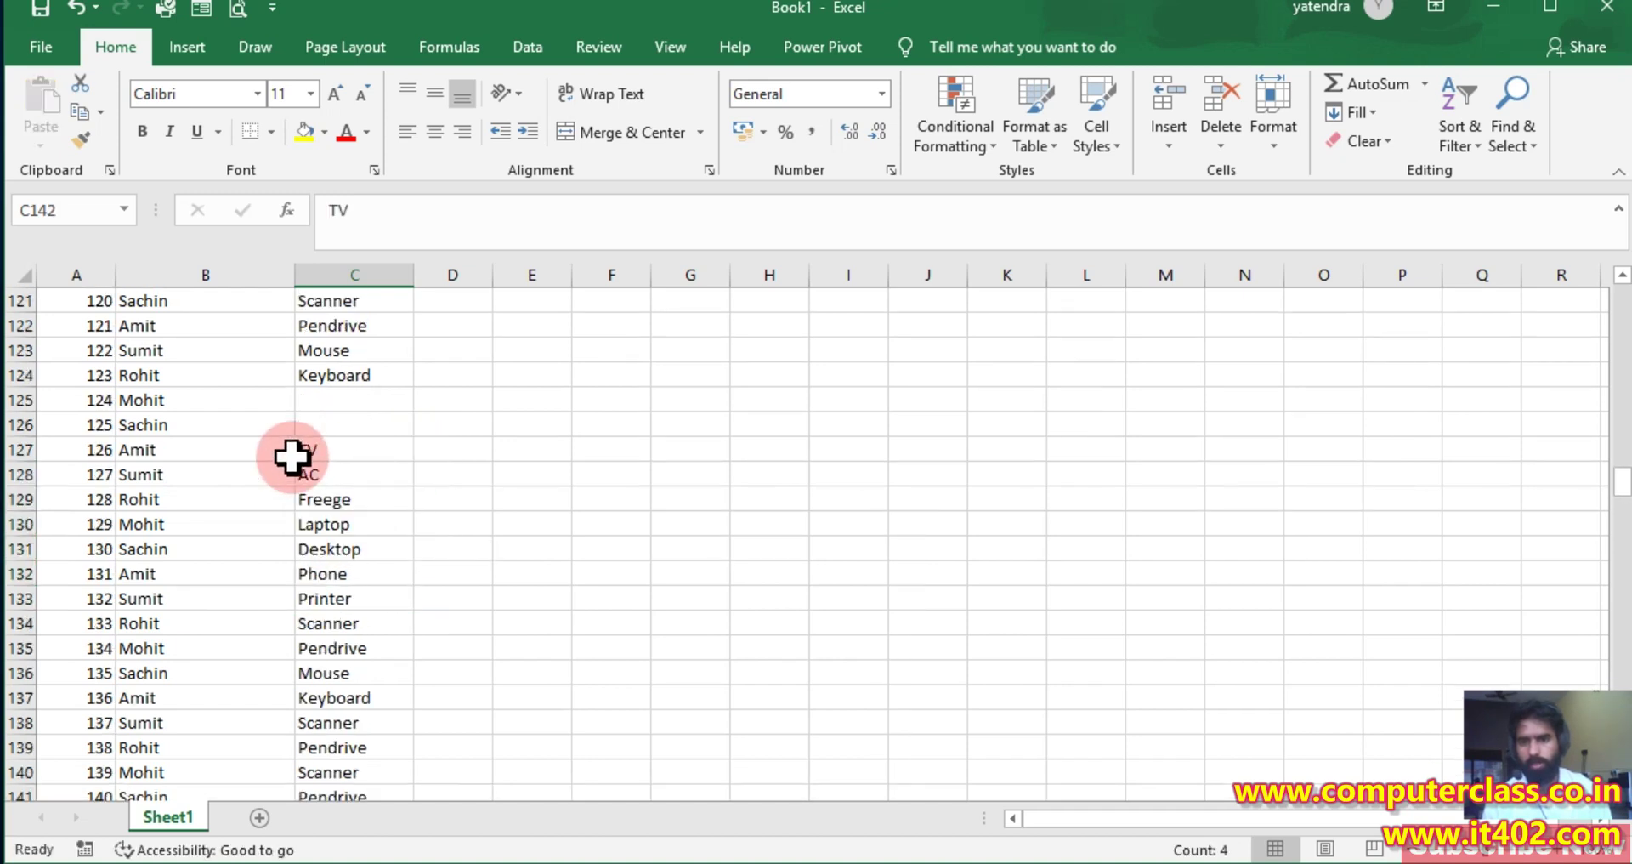
pyautogui.click(328, 398)
pyautogui.moveTo(340, 352); pyautogui.dragTo(357, 376)
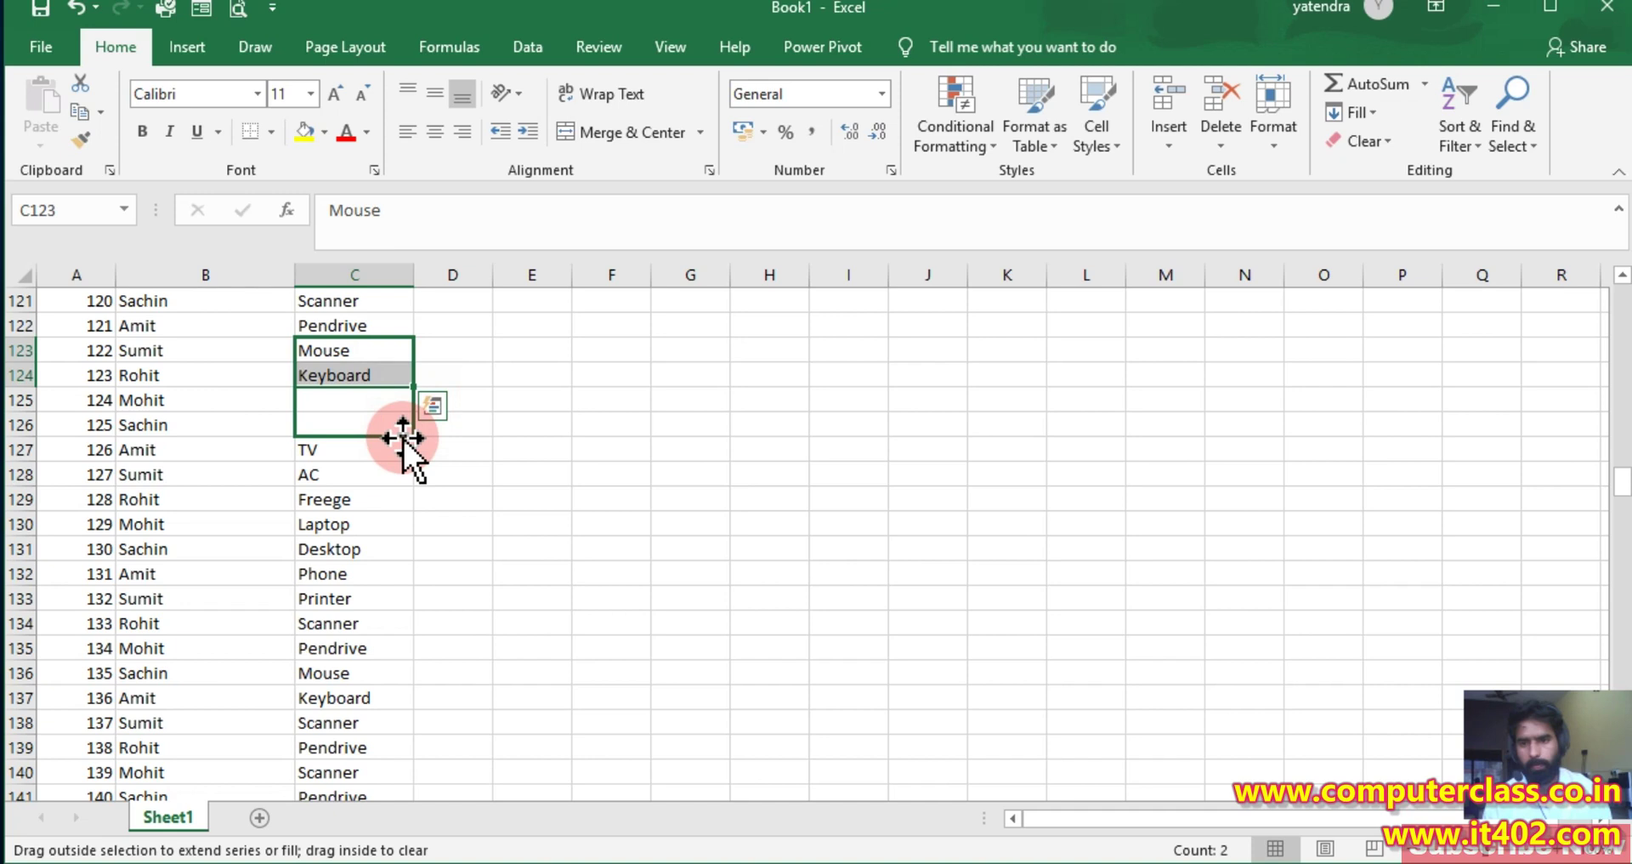
pyautogui.moveTo(402, 438); pyautogui.dragTo(401, 437)
pyautogui.scroll(5, 402, 437)
pyautogui.moveTo(371, 298); pyautogui.dragTo(383, 485)
# Fill the blank product cells beneath C94 from the names above, and repeat Mouse and Keyboard from C77:C78 through C83
pyautogui.scroll(5, 382, 485)
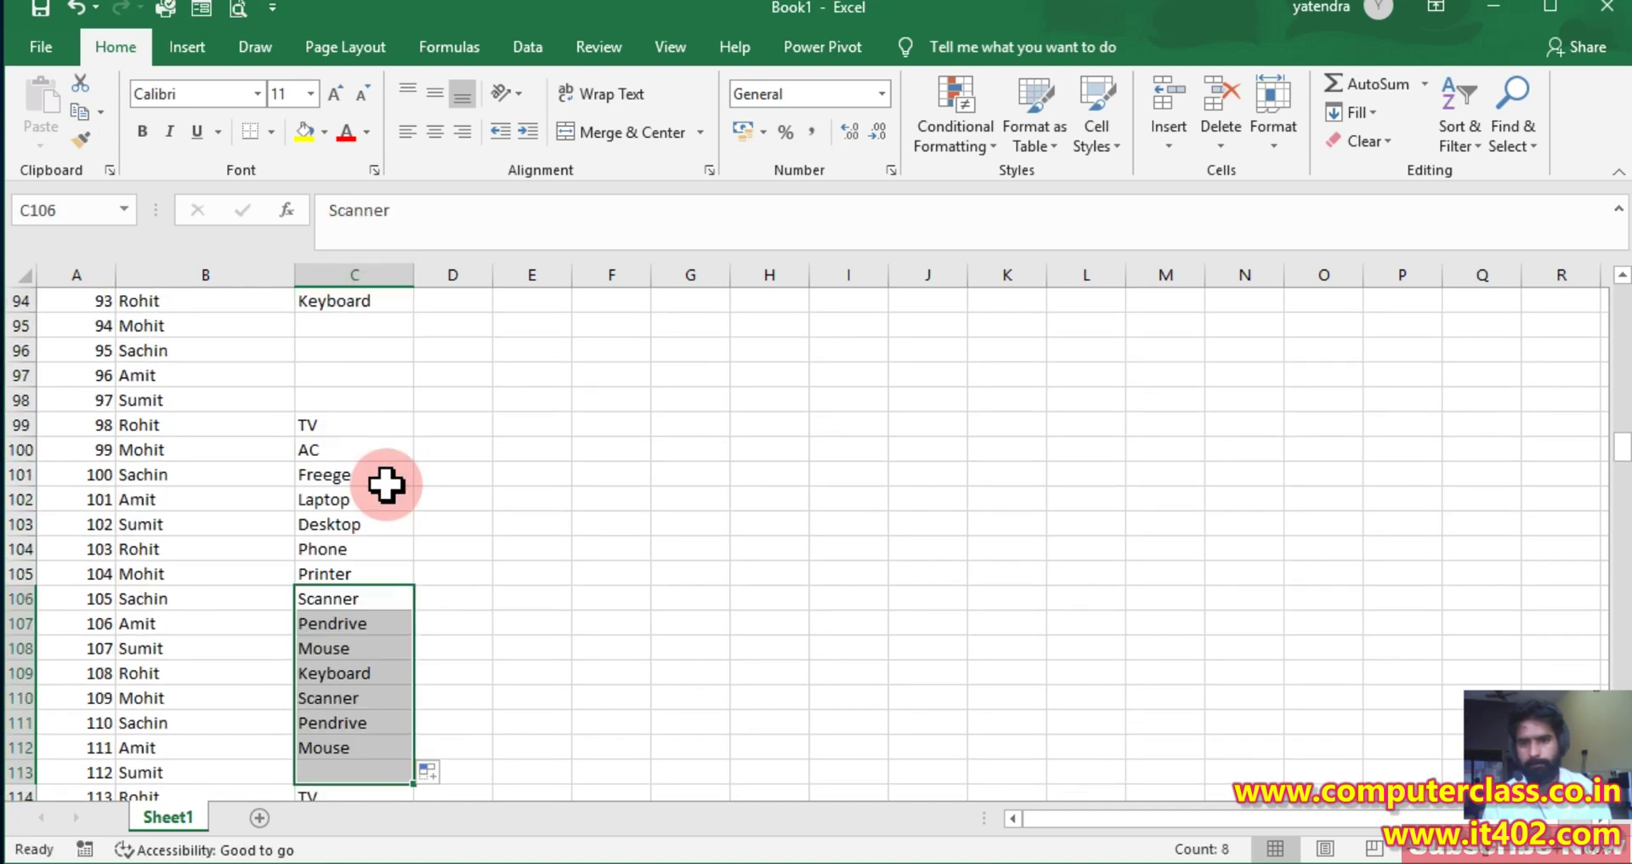
pyautogui.moveTo(378, 326); pyautogui.dragTo(390, 492)
pyautogui.scroll(6, 393, 437)
pyautogui.moveTo(389, 395); pyautogui.dragTo(382, 564)
pyautogui.scroll(8, 368, 524)
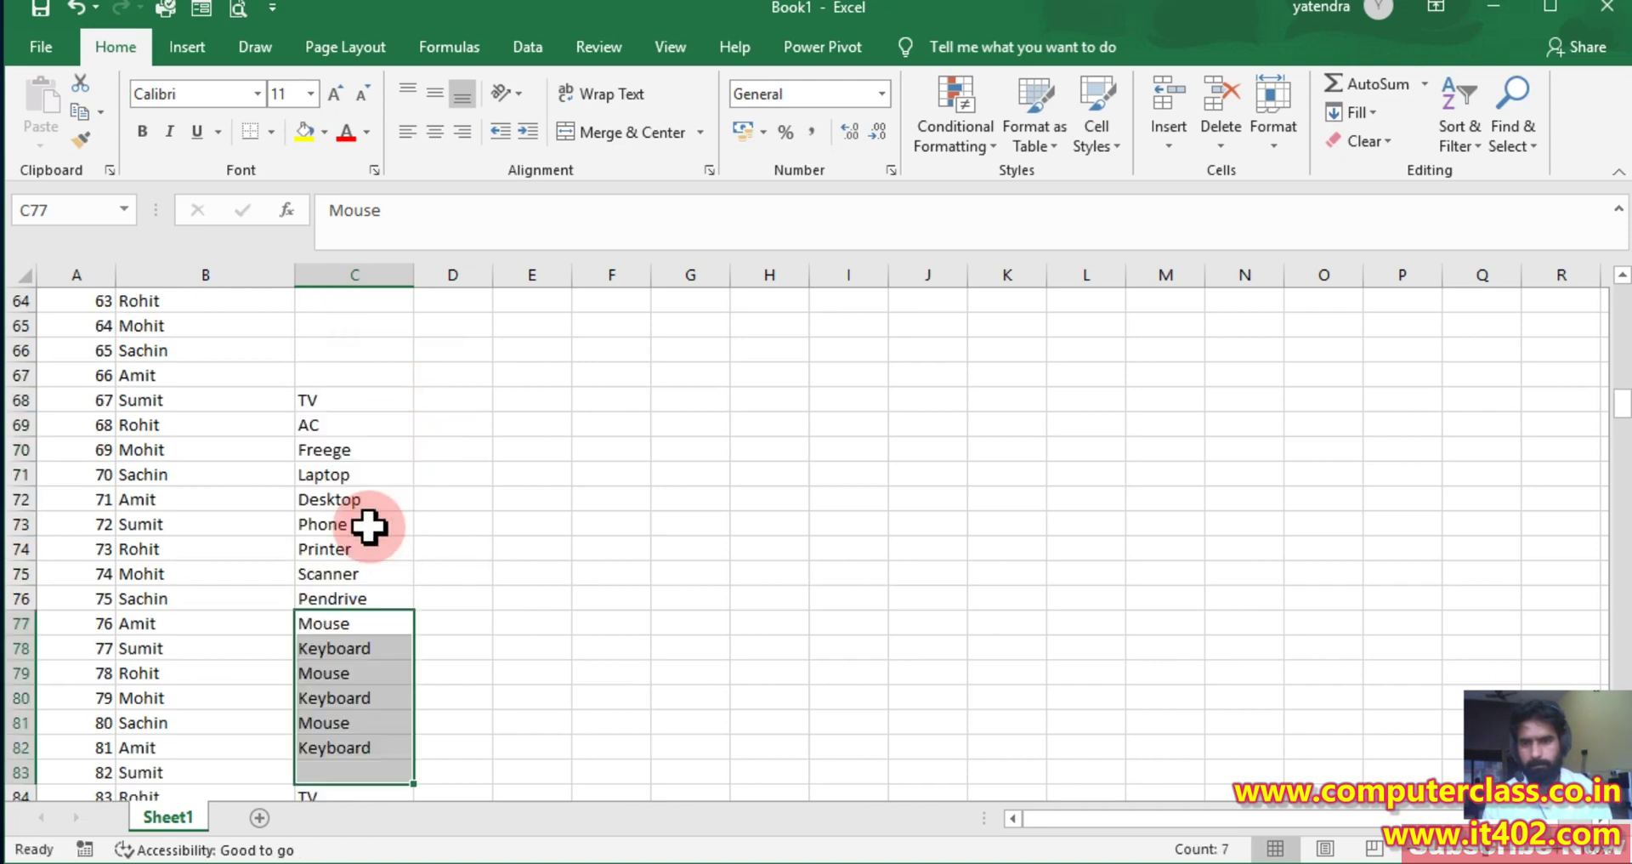
# Copy Freege through Keyboard from C52:C60 and paste them starting at C61
pyautogui.moveTo(354, 385); pyautogui.dragTo(368, 572)
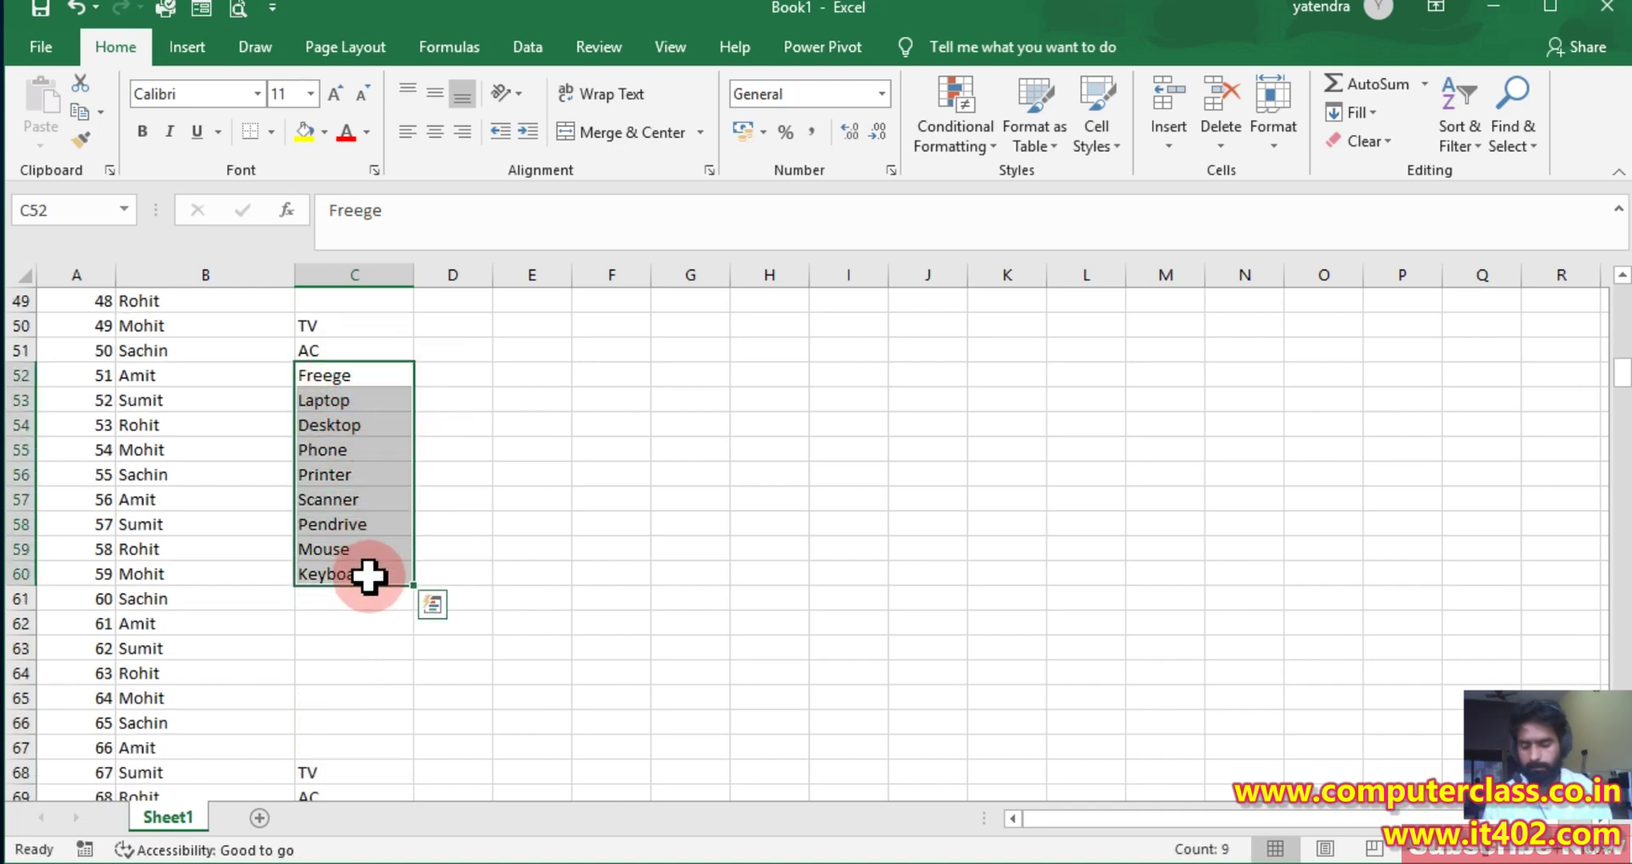
pyautogui.hotkey('ctrl', 'c')
pyautogui.click(337, 602)
pyautogui.hotkey('ctrl', 'v')
pyautogui.scroll(-3, 337, 602)
# Fill the remaining product gap beneath C45 by repeating Pendrive, Mouse and Keyboard from C43:C45
pyautogui.scroll(5, 337, 591)
pyautogui.moveTo(339, 302); pyautogui.dragTo(374, 467)
pyautogui.scroll(8, 374, 466)
pyautogui.scroll(6, 368, 459)
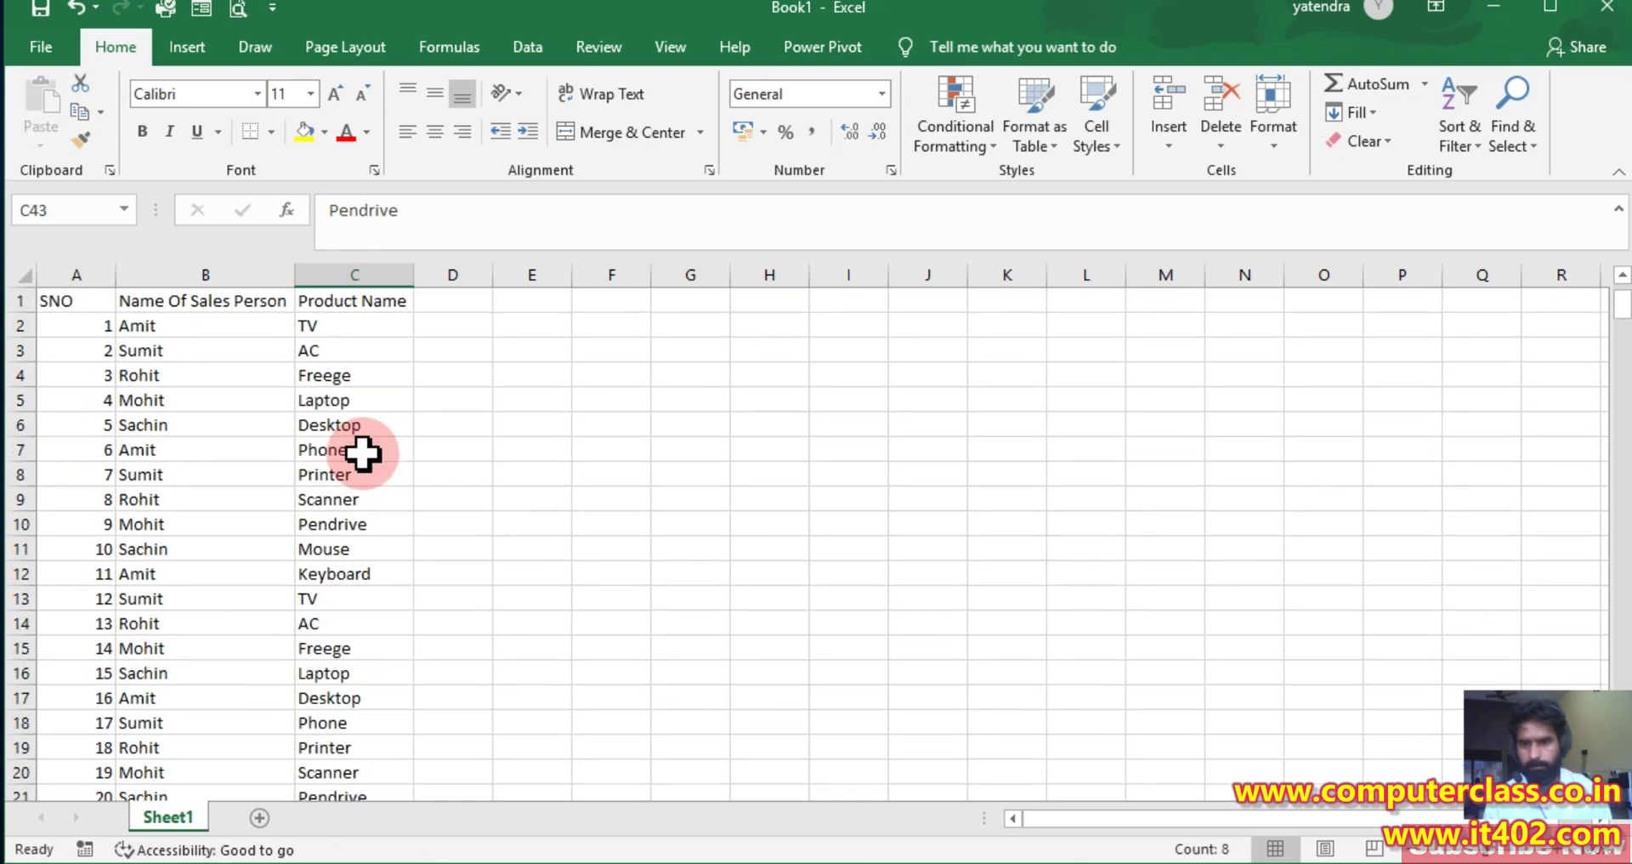
# Add the headers QTY in D1 and Sales Amount in E1, and widen column E to fit its header
pyautogui.scroll(-6, 363, 445)
pyautogui.scroll(-20, 360, 445)
pyautogui.click(338, 462)
pyautogui.scroll(19, 338, 462)
pyautogui.scroll(7, 333, 460)
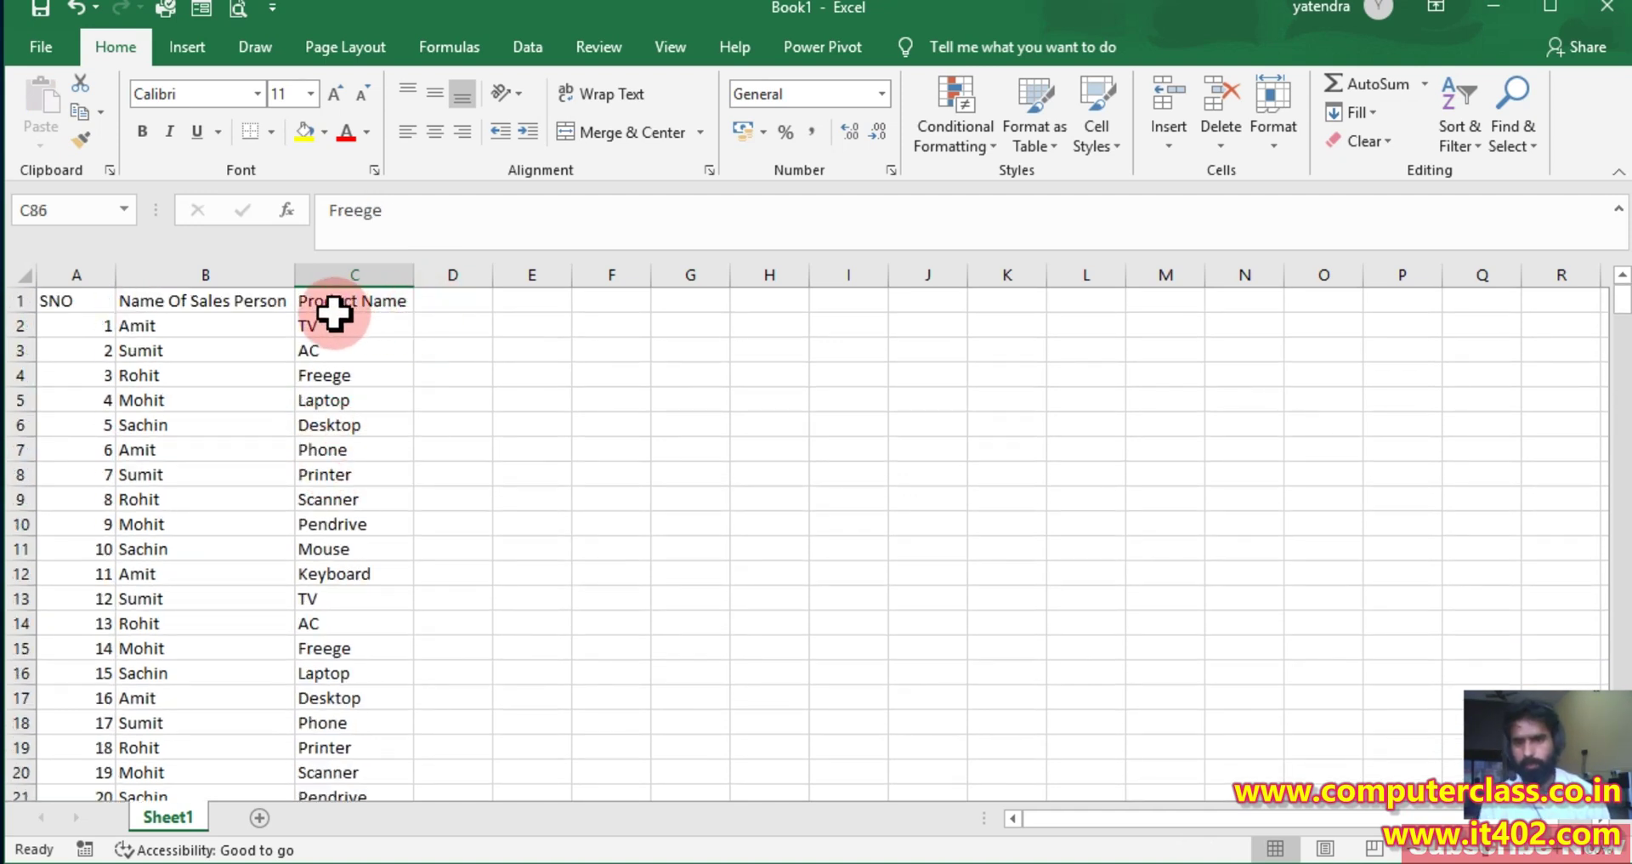
pyautogui.click(476, 295)
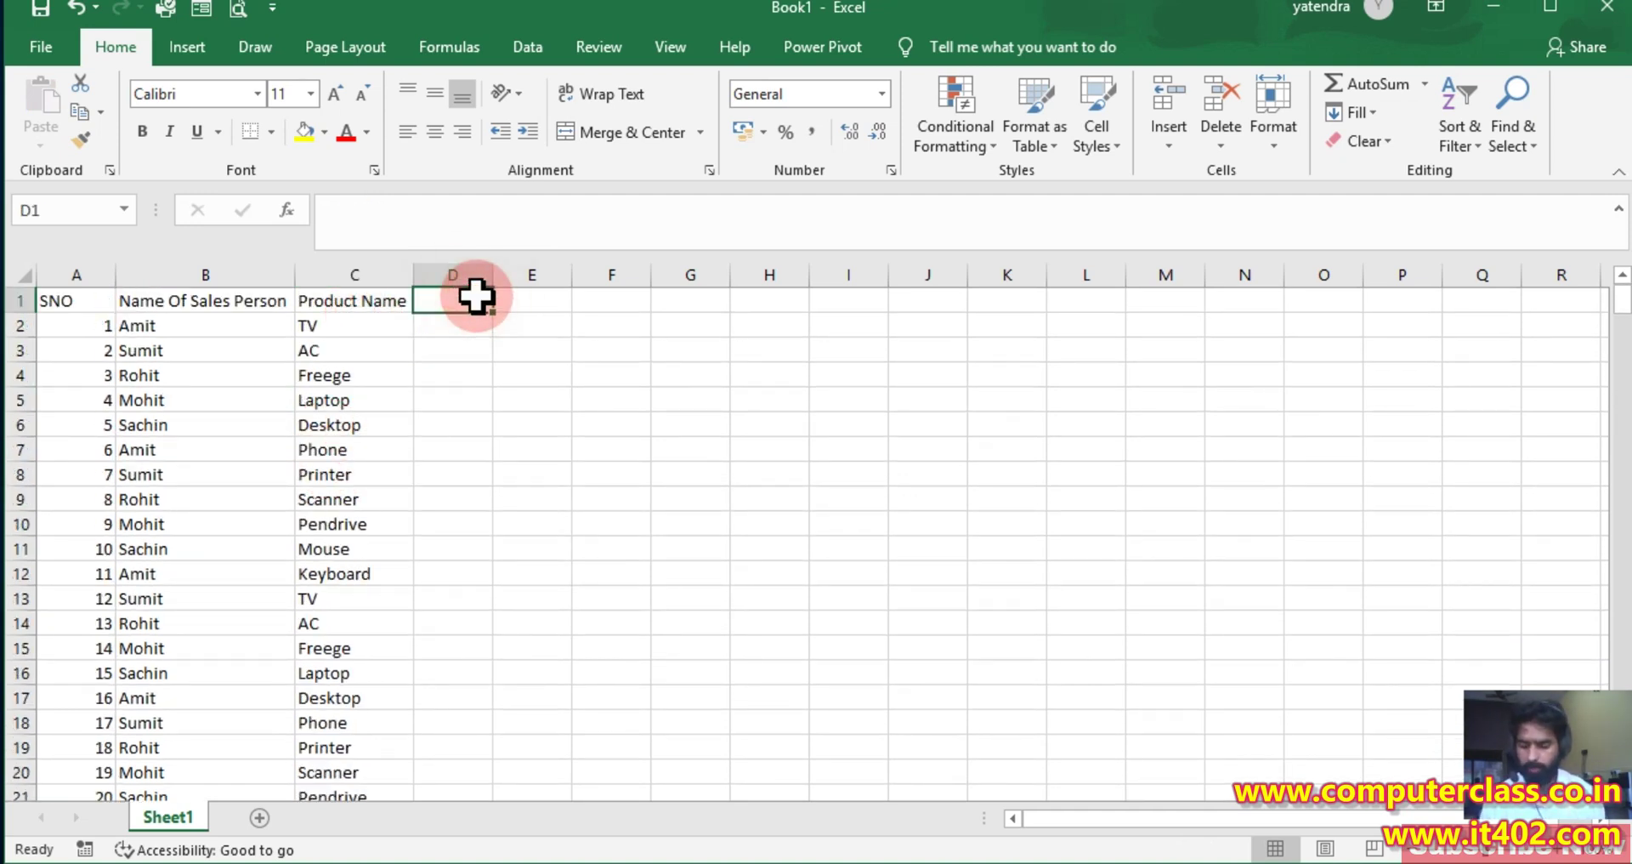
pyautogui.write('QTY')
pyautogui.press('Tab')
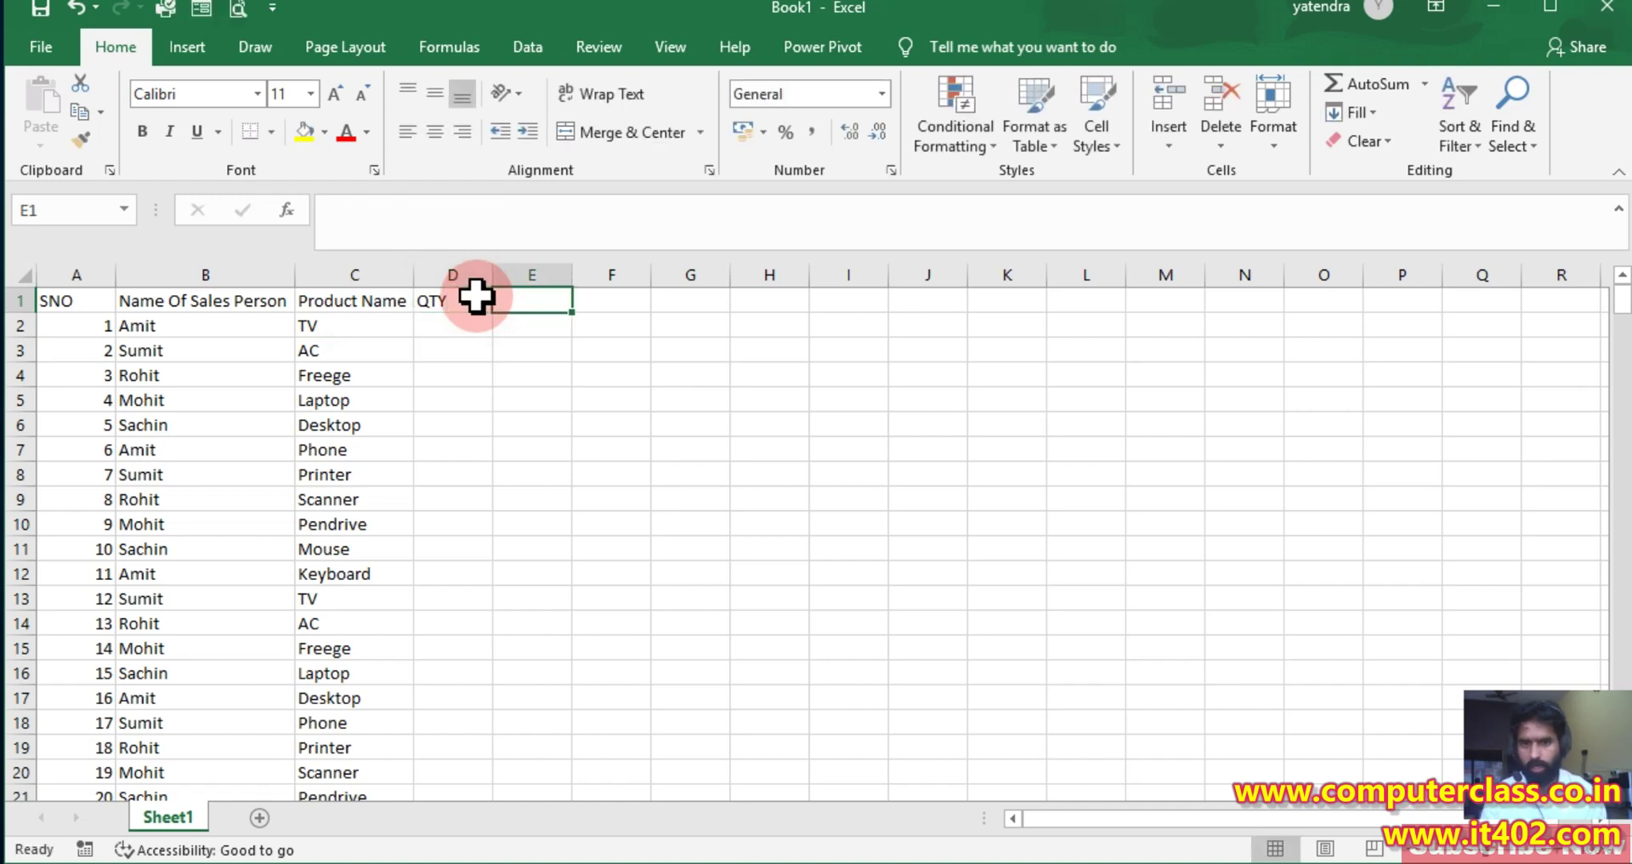
pyautogui.write('Sales Amount')
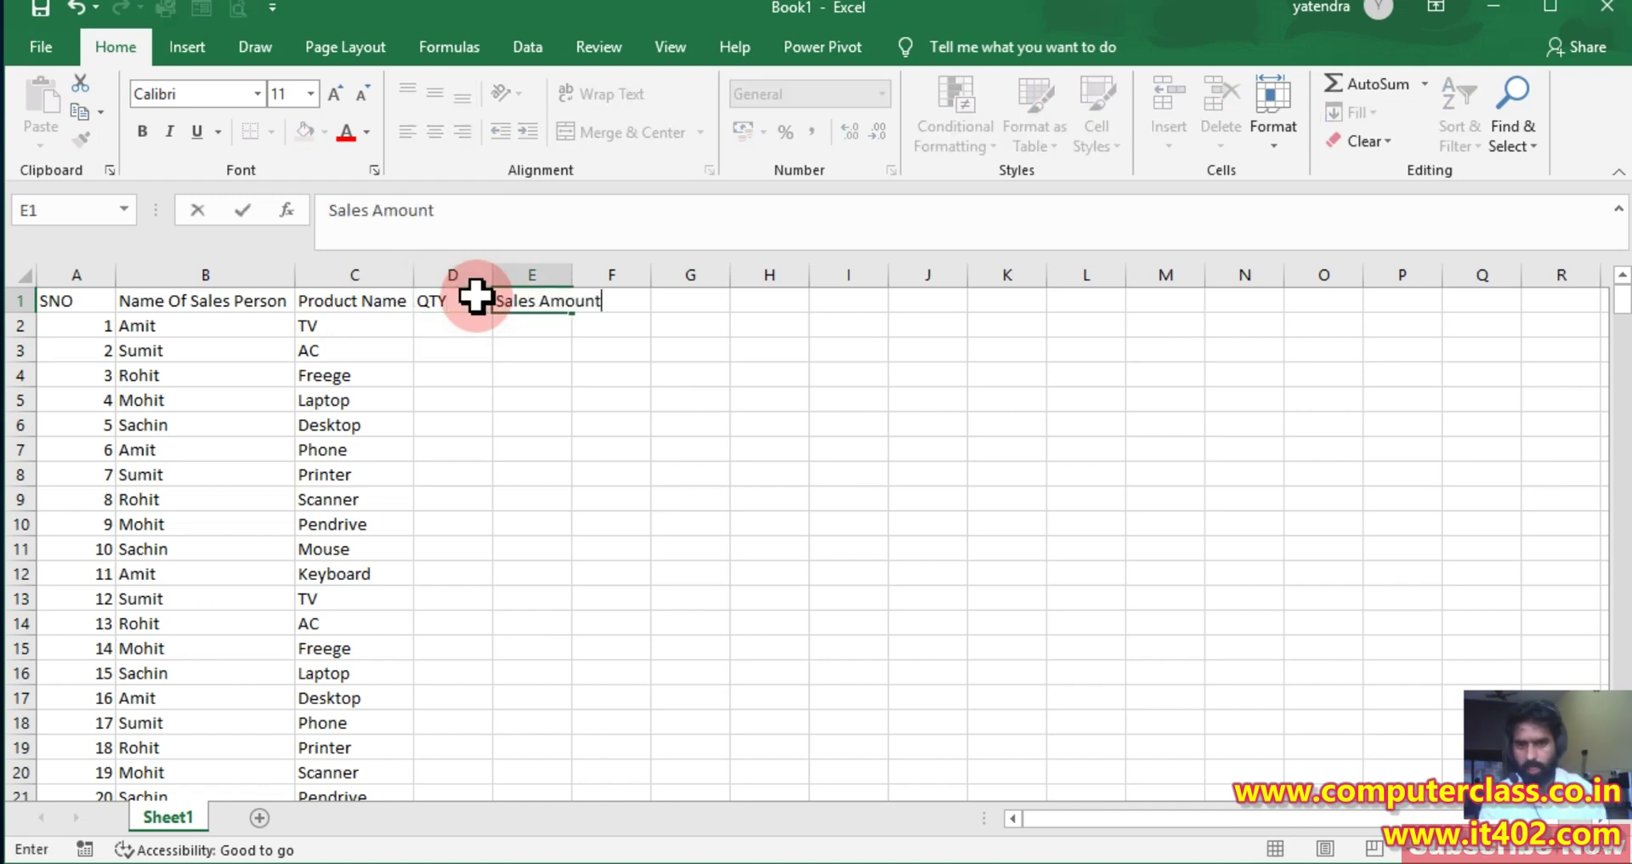
pyautogui.click(682, 397)
pyautogui.doubleClick(572, 274)
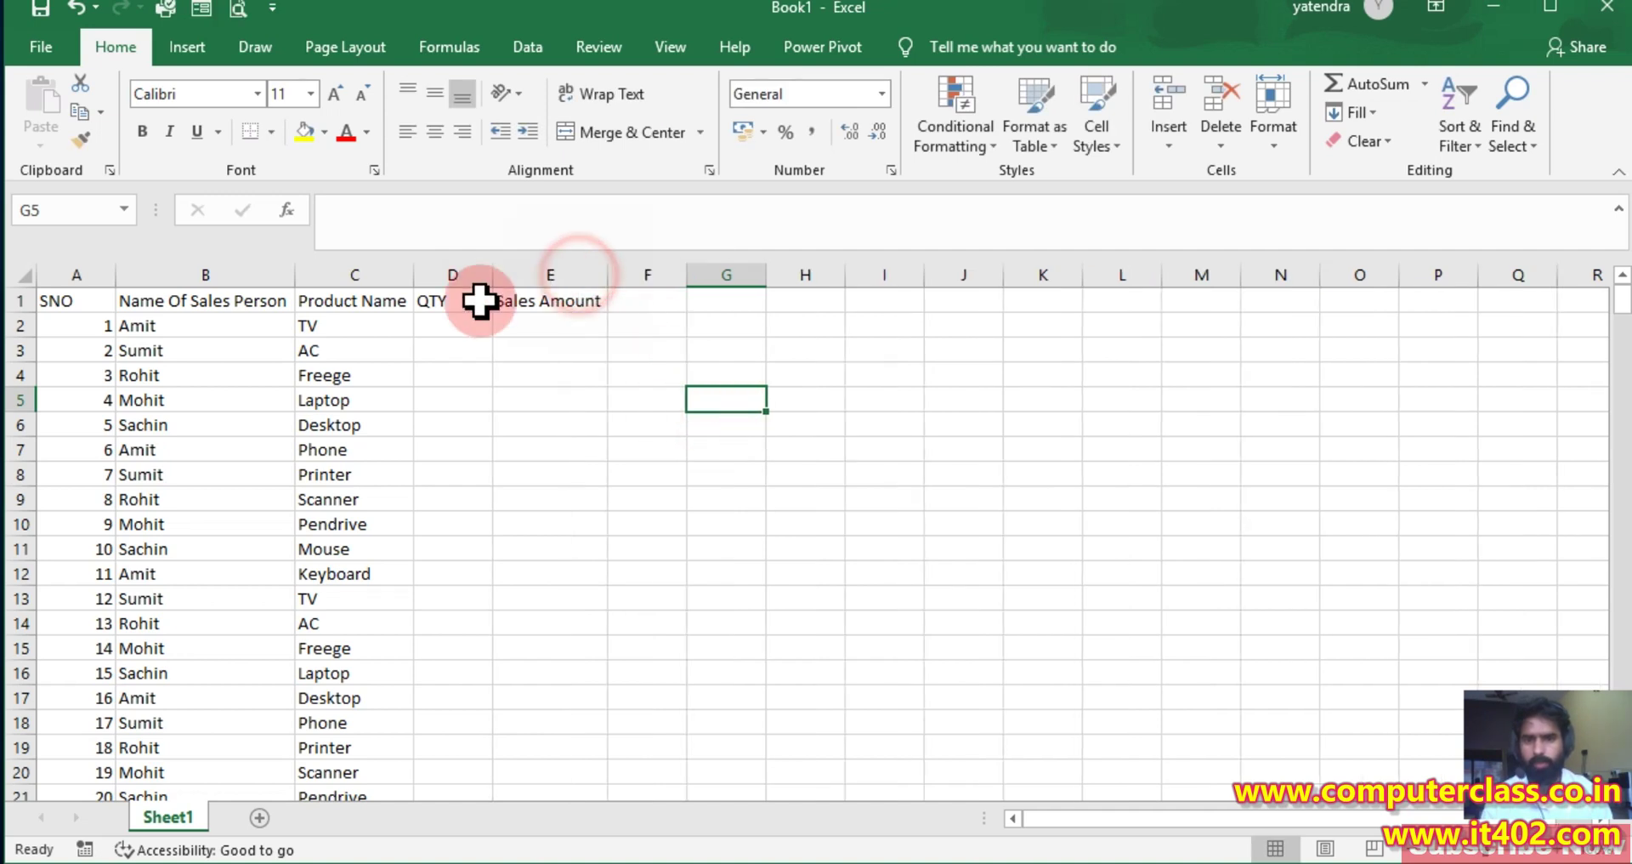
# Enter =RANDBETWEEN(1,5) as the first quantity in D2
pyautogui.click(441, 321)
pyautogui.write('=rand')
pyautogui.press('Down')
pyautogui.press('Tab')
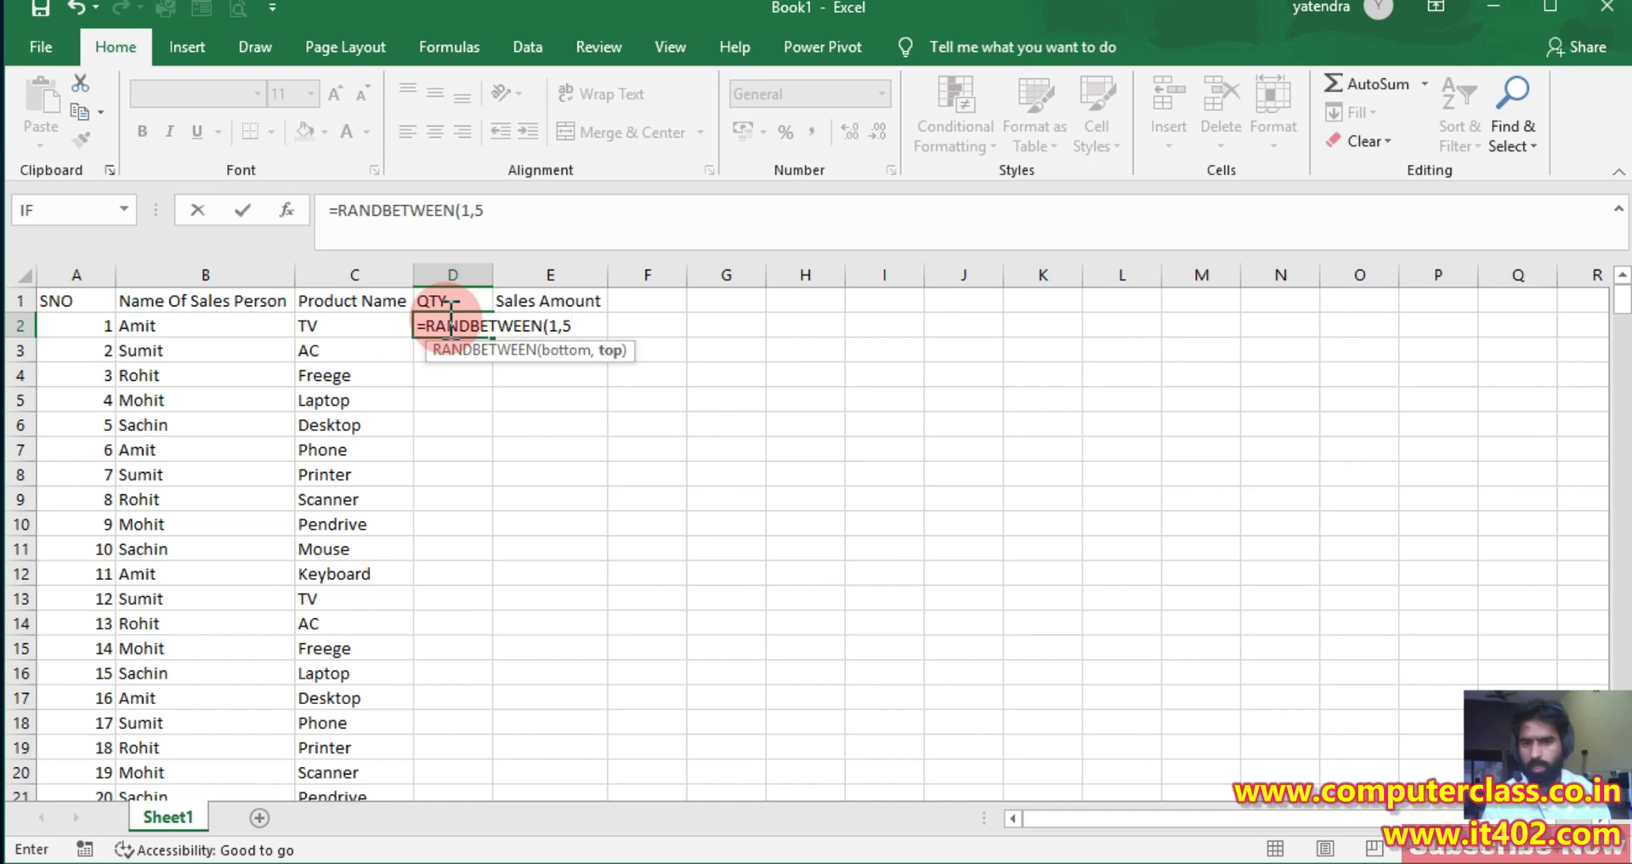
pyautogui.click(515, 318)
# Enter a RANDBETWEEN formula with a lower limit of 5000 as the first sales amount in E2
pyautogui.click(557, 321)
pyautogui.write('=')
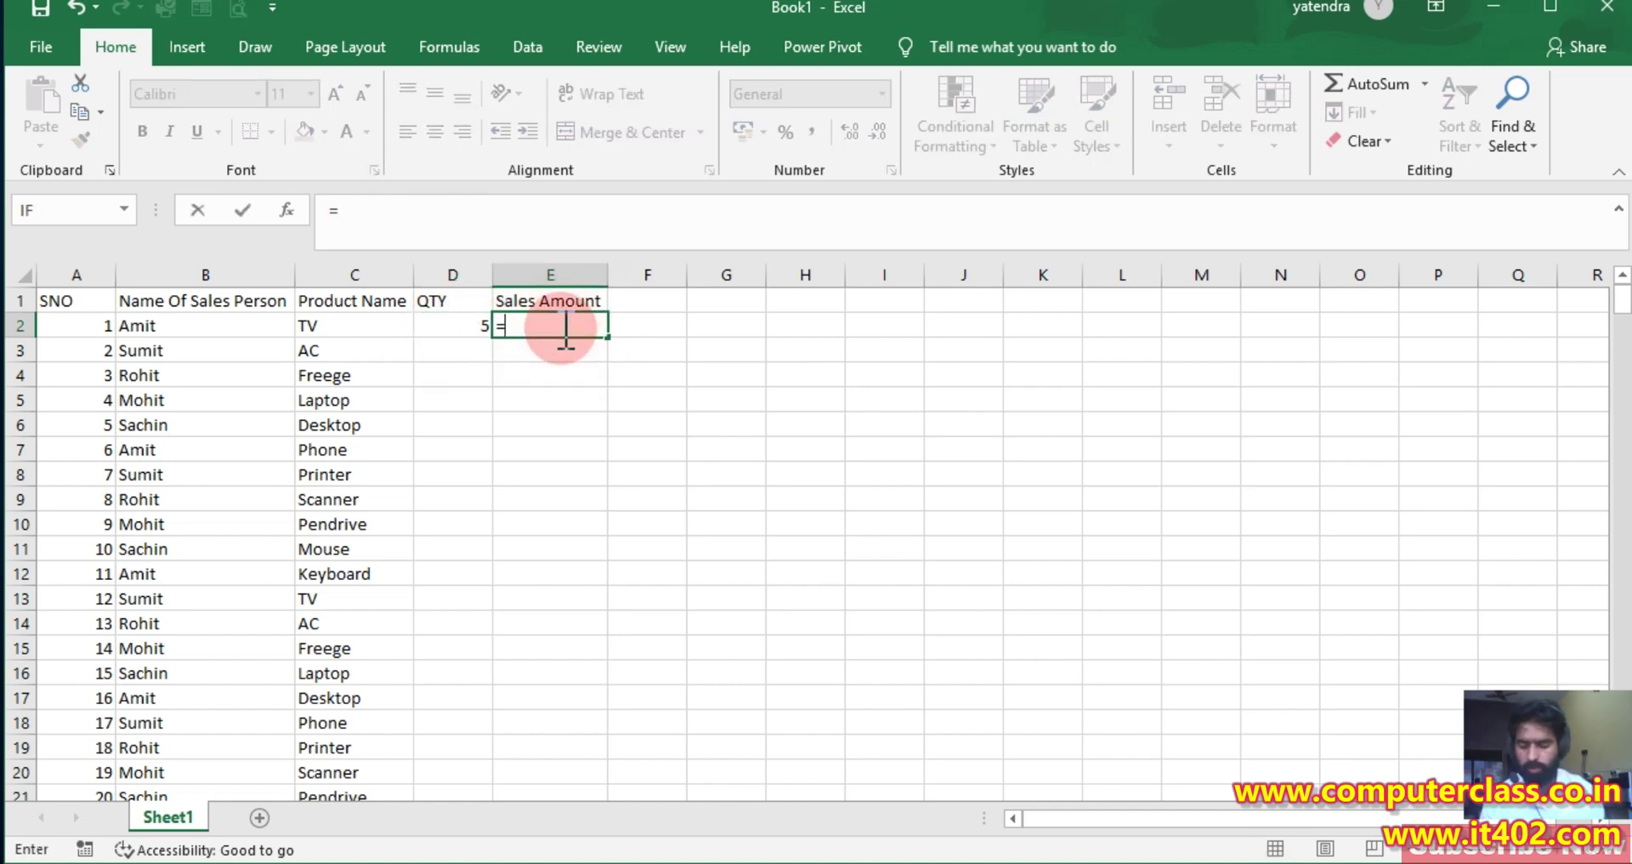
pyautogui.write('rand')
pyautogui.press('Down')
pyautogui.press('Tab')
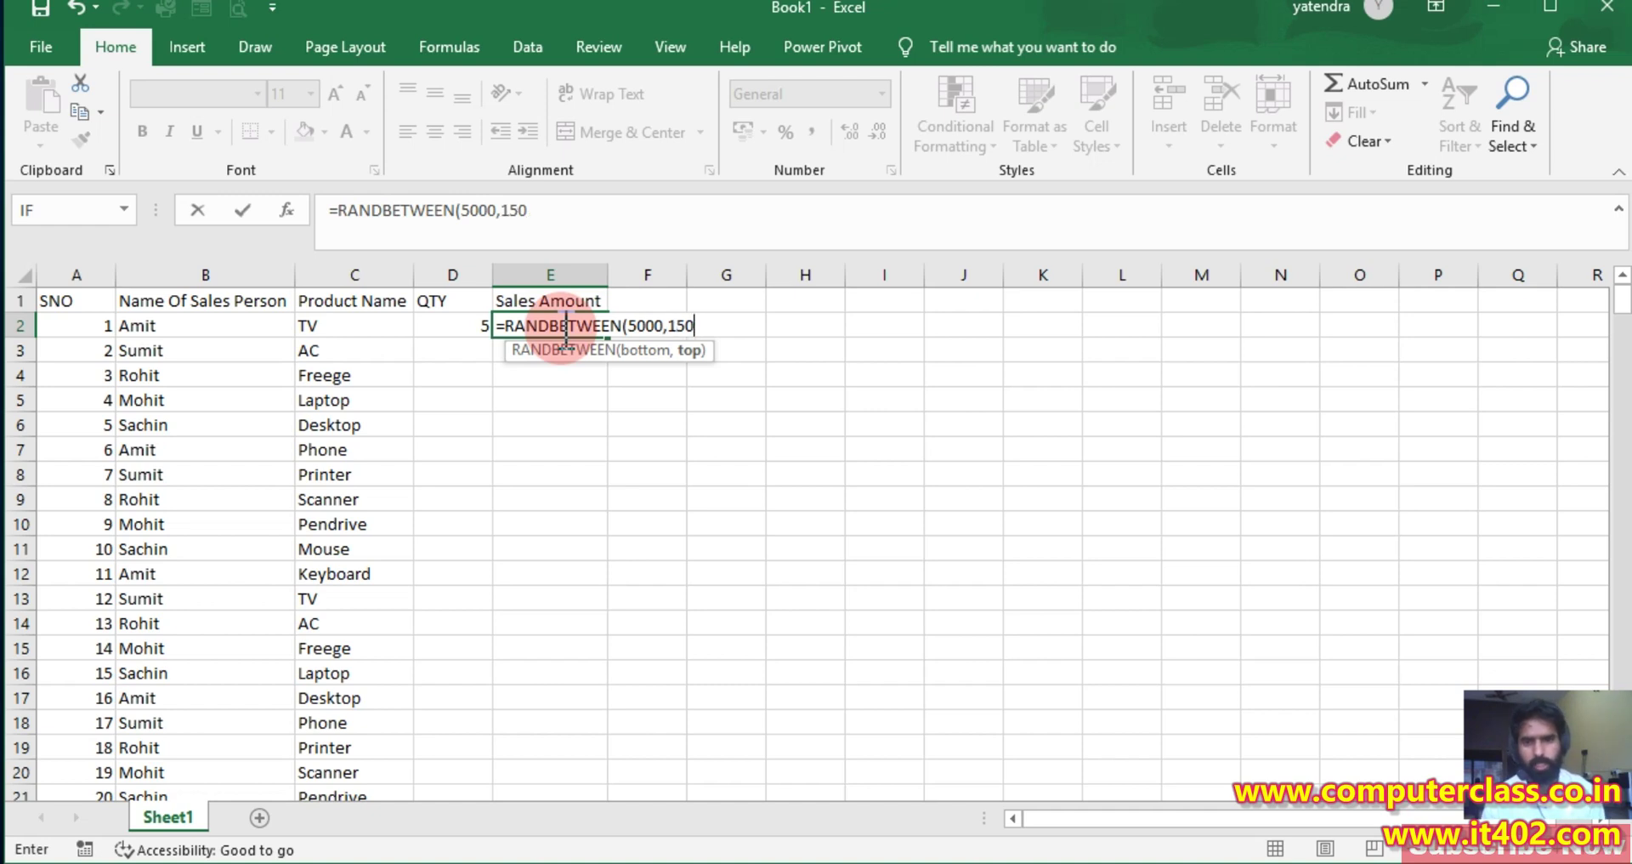
pyautogui.hotkey('ctrl', 'Return')
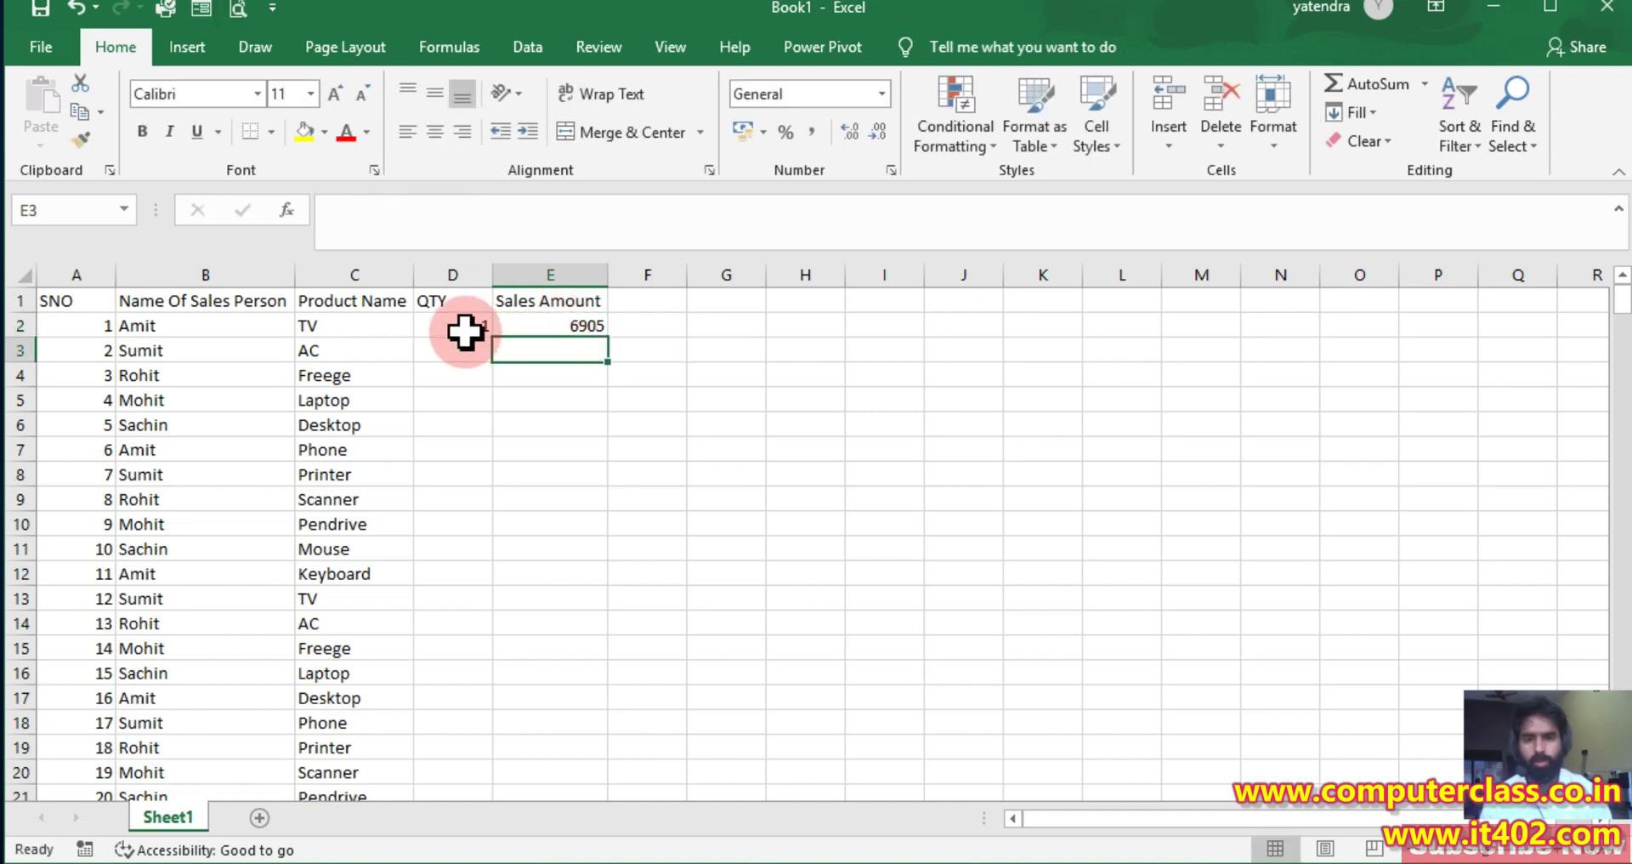
# Fill the D2:E2 formulas down to the last table row and replace them with their static values
pyautogui.moveTo(467, 334); pyautogui.dragTo(527, 316)
pyautogui.doubleClick(607, 337)
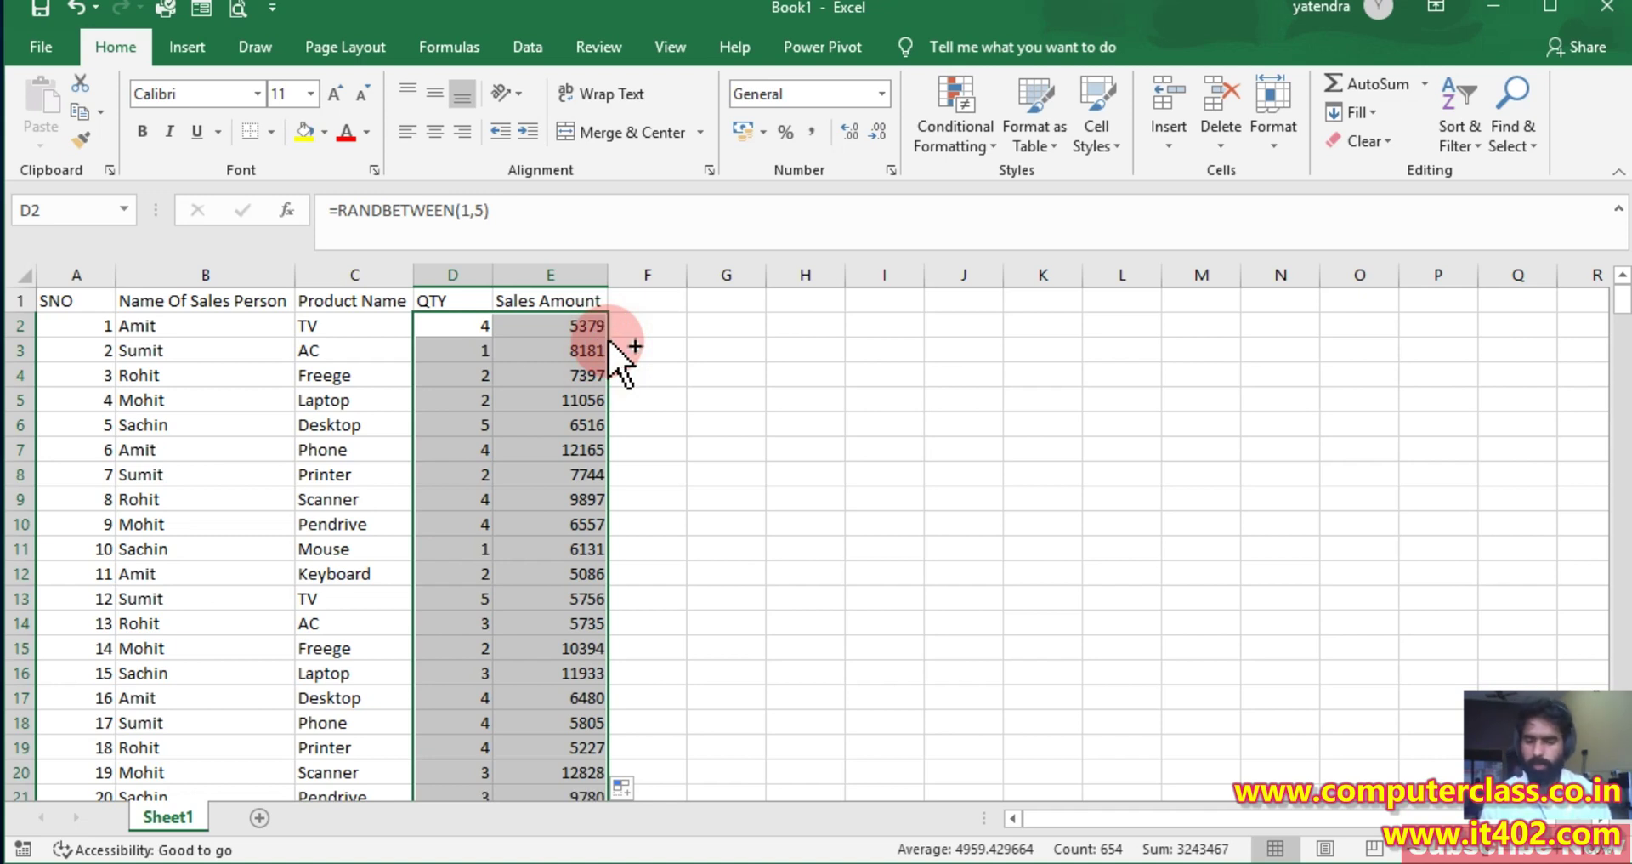
pyautogui.hotkey('ctrl', 'c')
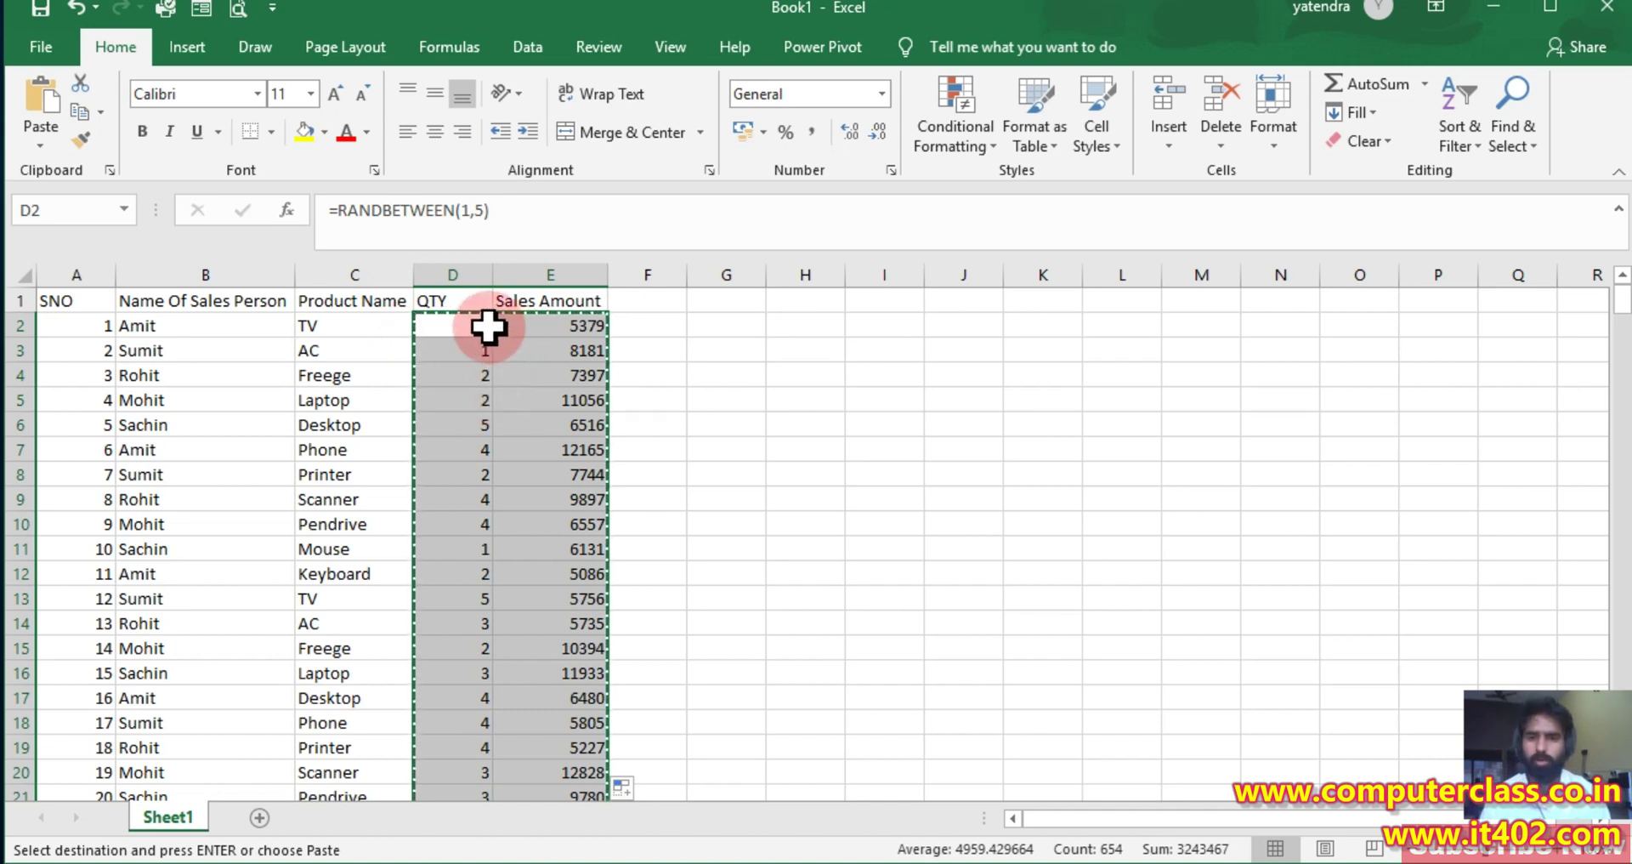
pyautogui.click(75, 108)
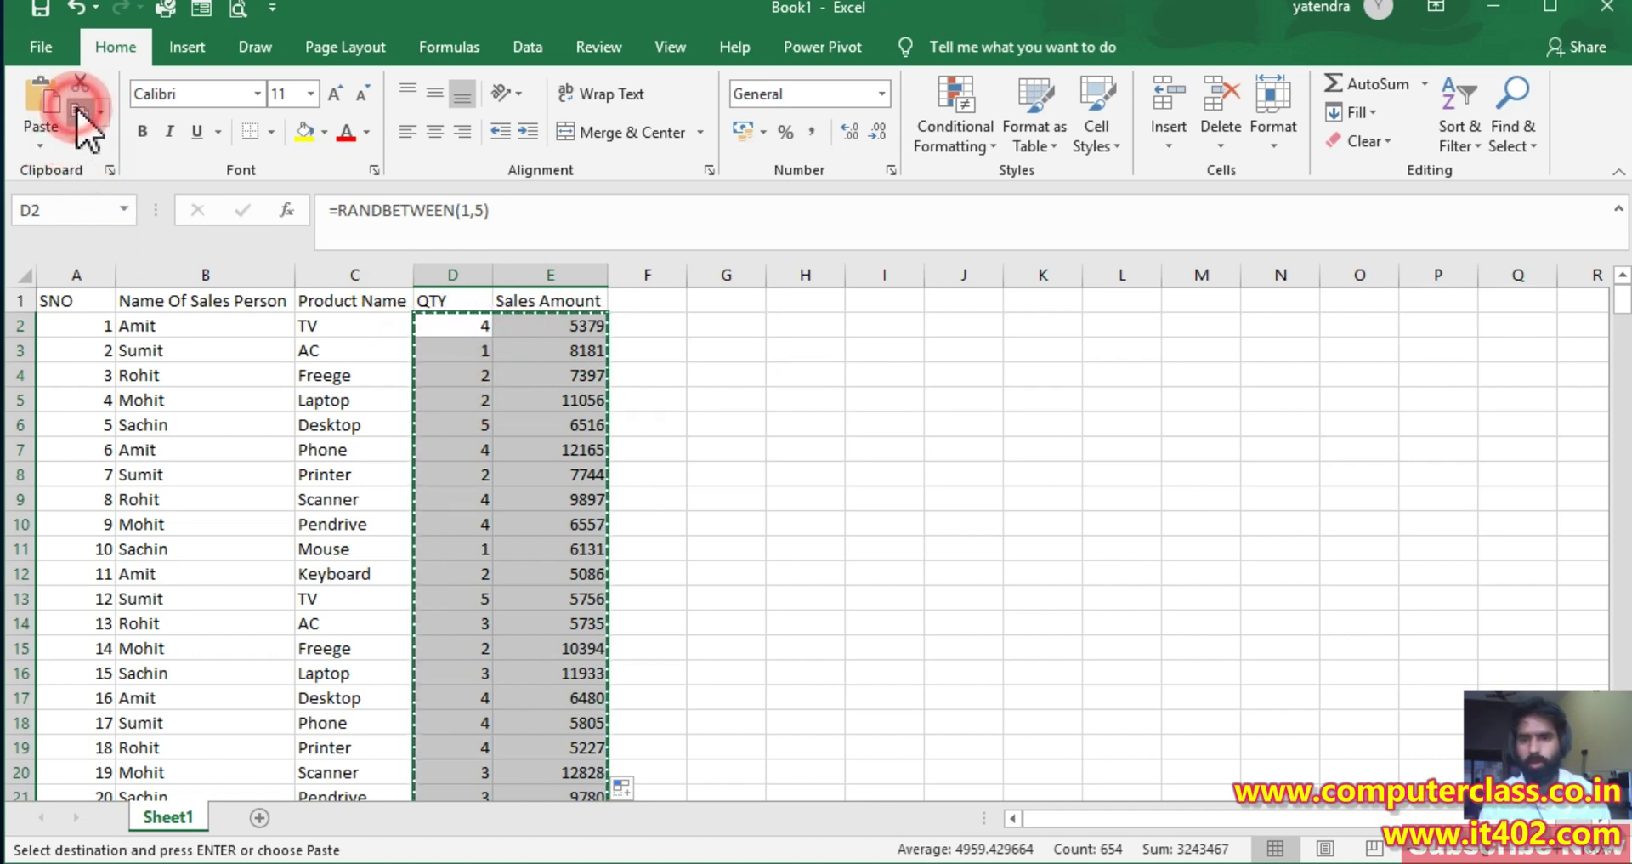
pyautogui.click(47, 131)
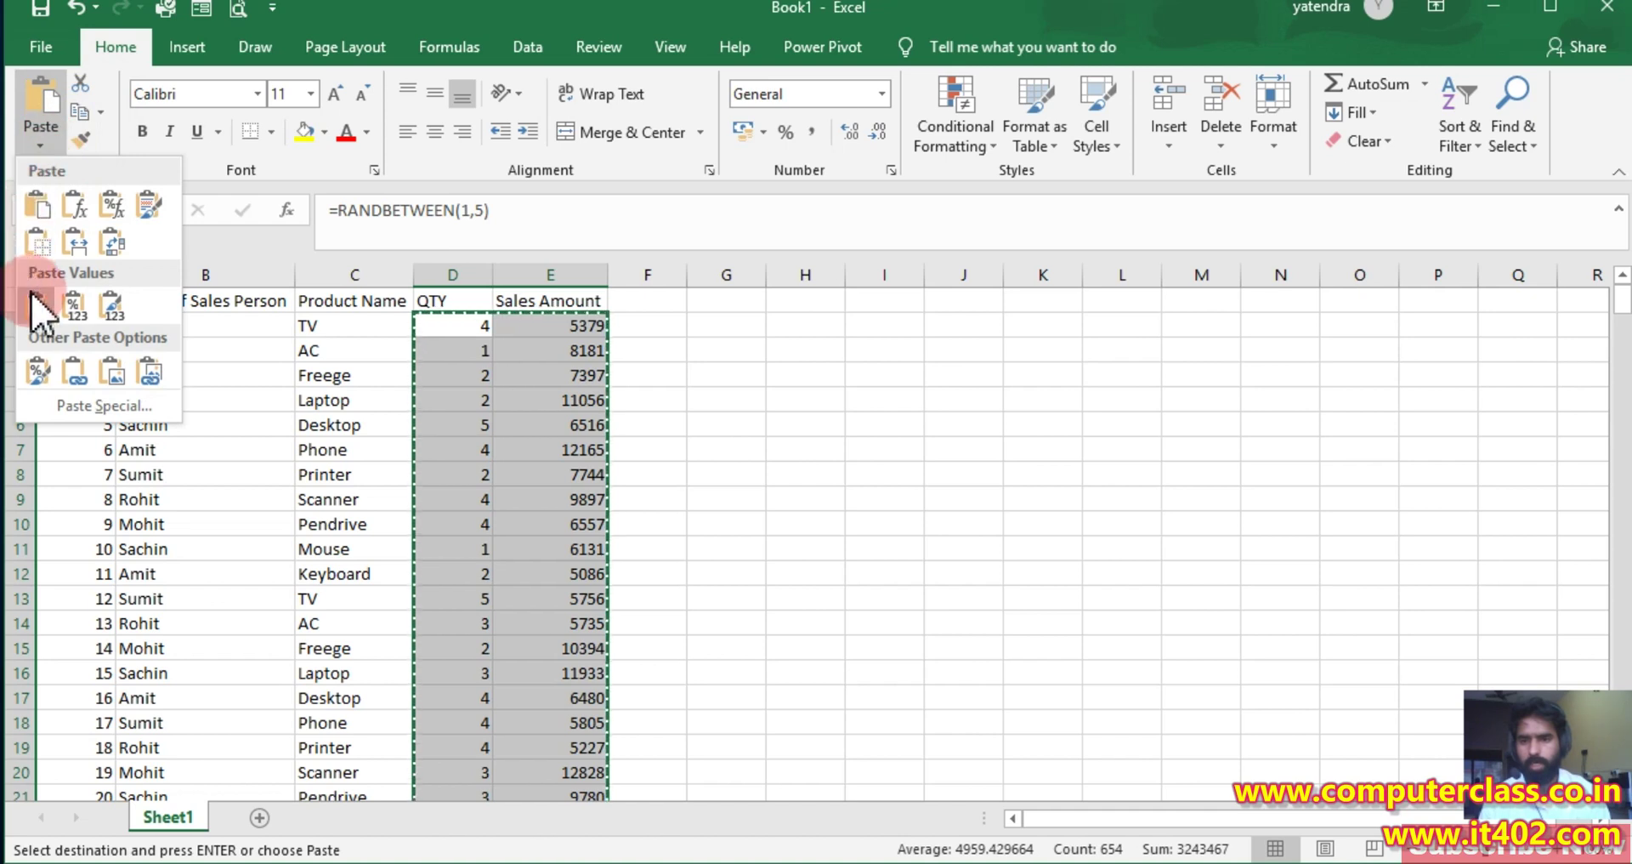
pyautogui.click(36, 305)
pyautogui.click(748, 429)
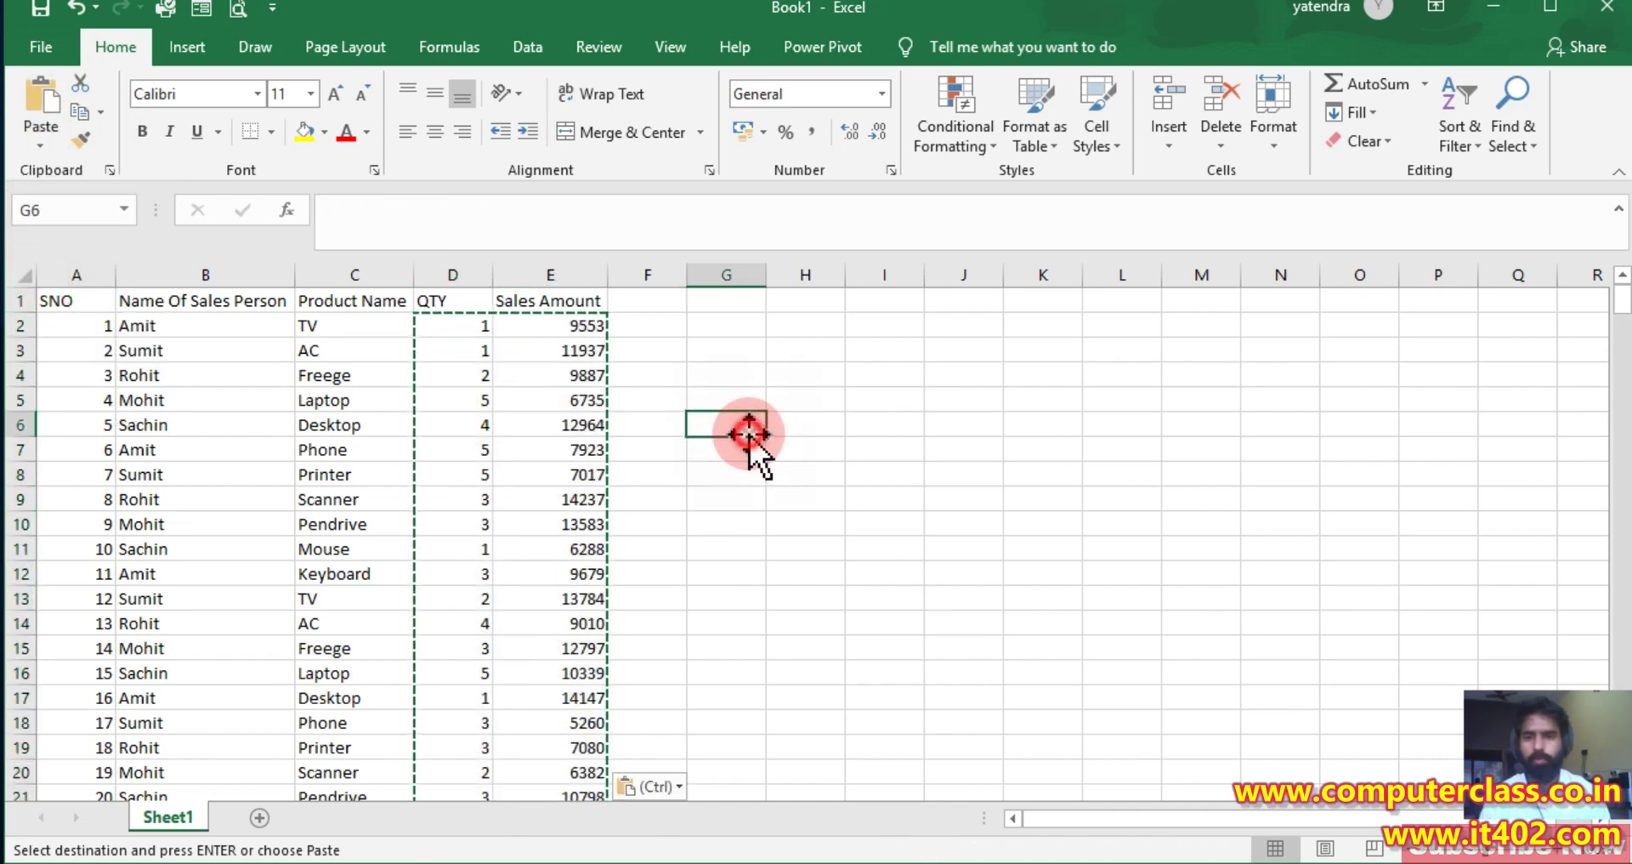
# Apply all borders to the entire sales table and center its contents horizontally
pyautogui.click(352, 404)
pyautogui.hotkey('ctrl', 'Down')
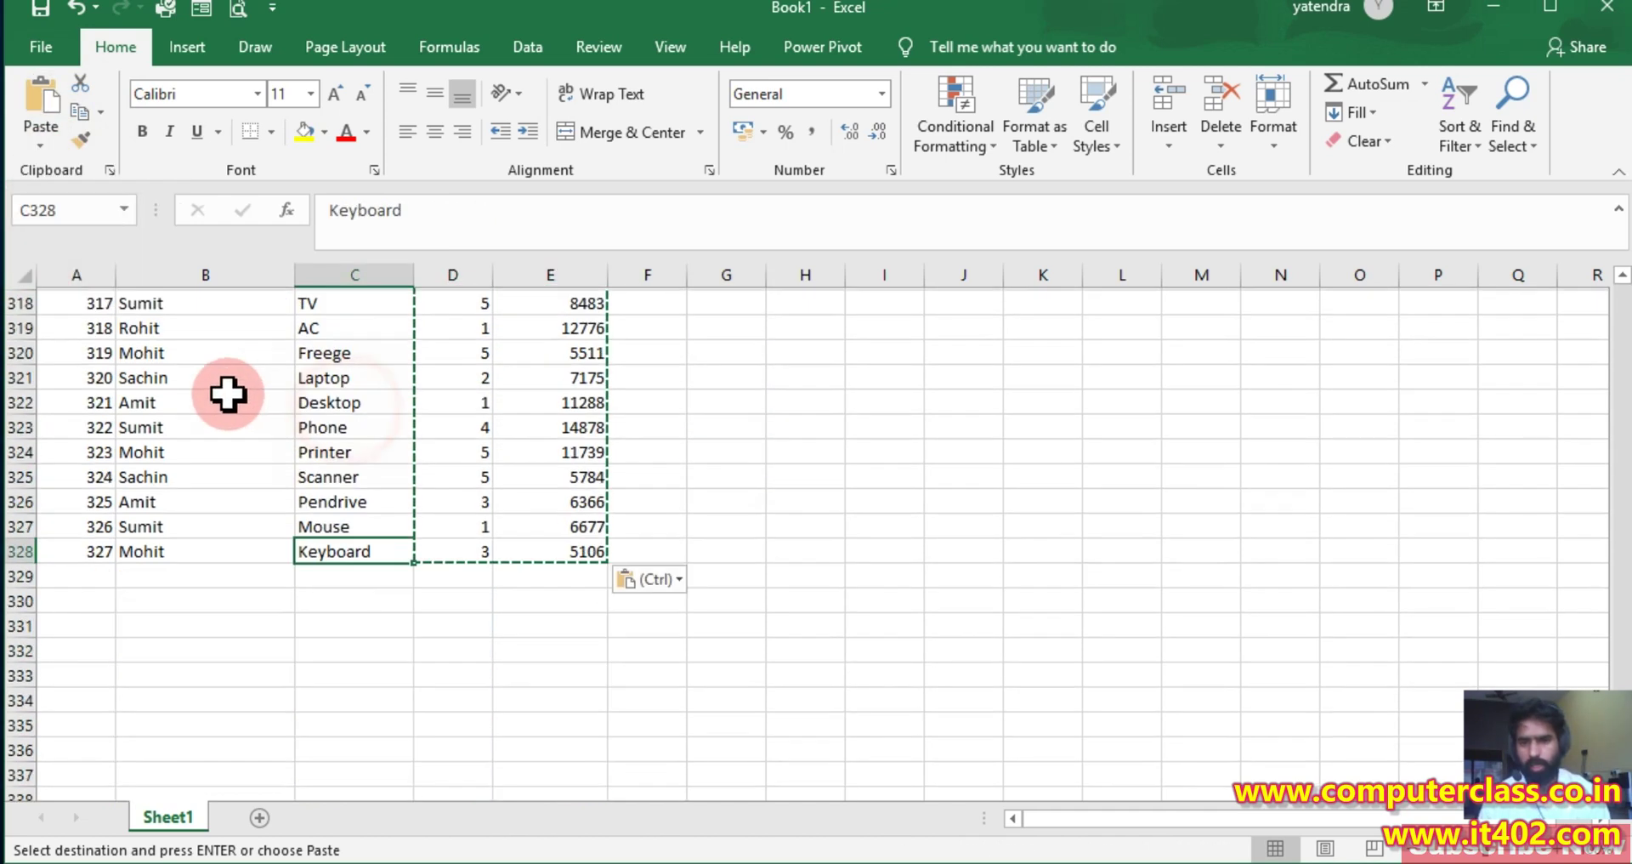
pyautogui.click(205, 357)
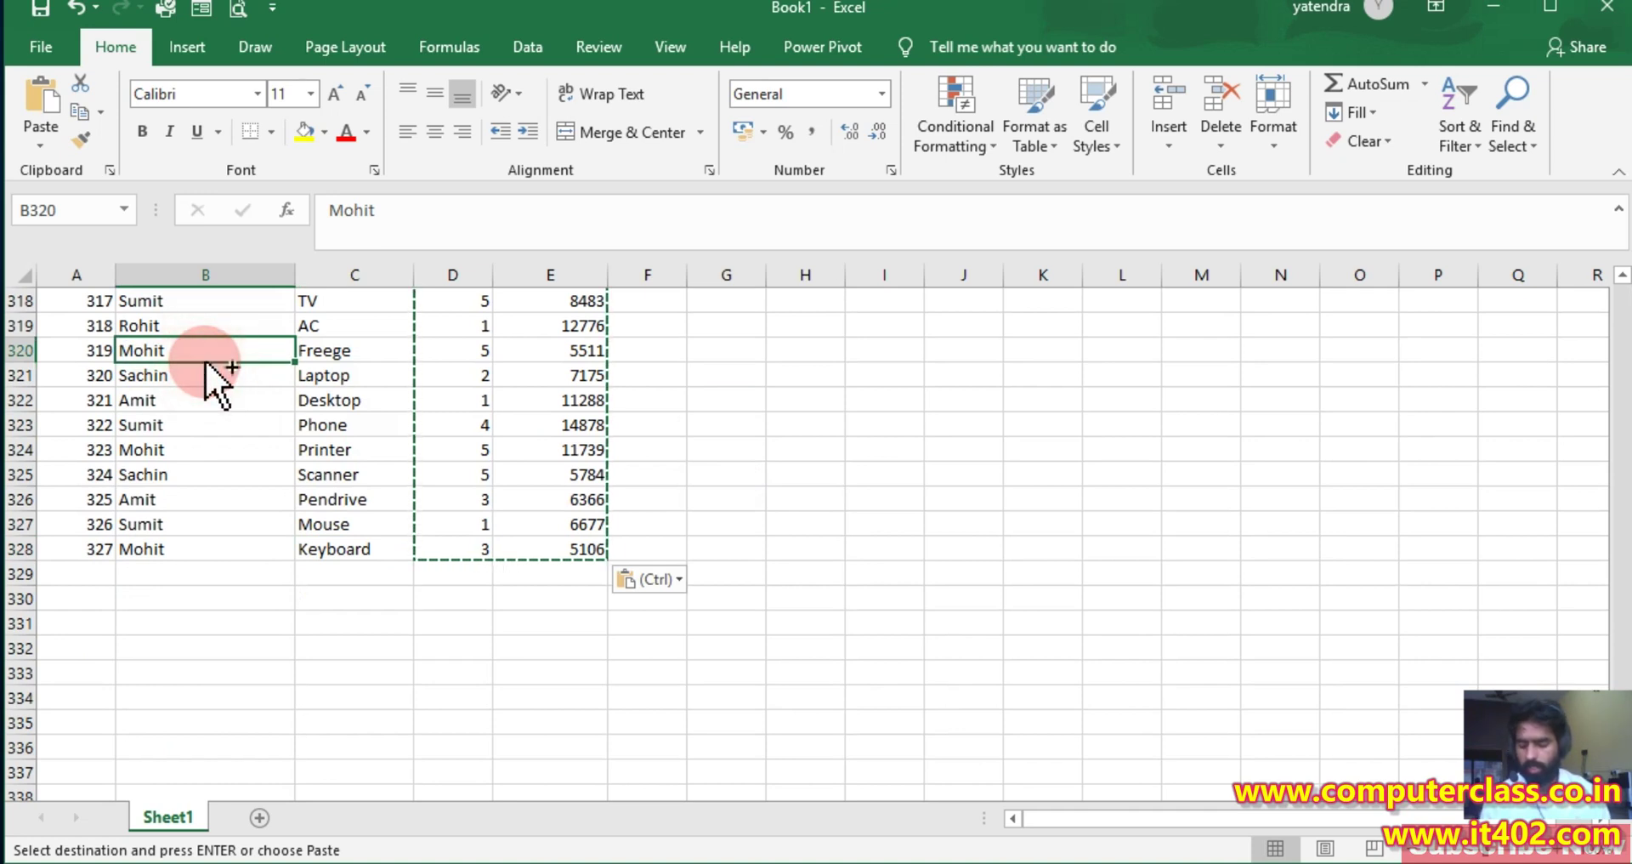
pyautogui.hotkey('ctrl', 'a')
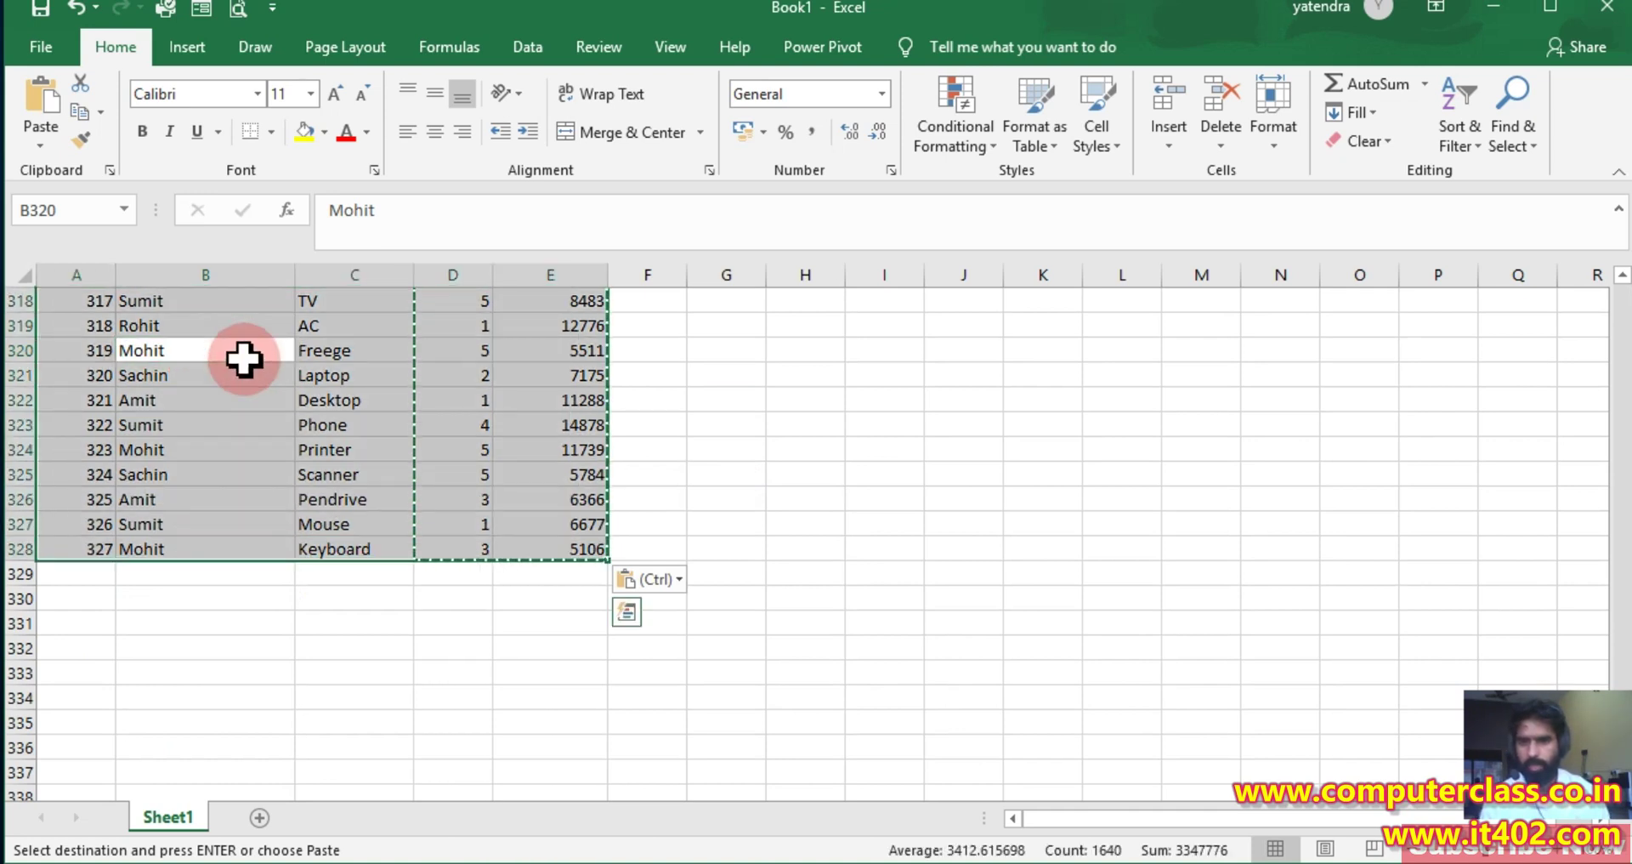
pyautogui.click(271, 132)
pyautogui.click(317, 344)
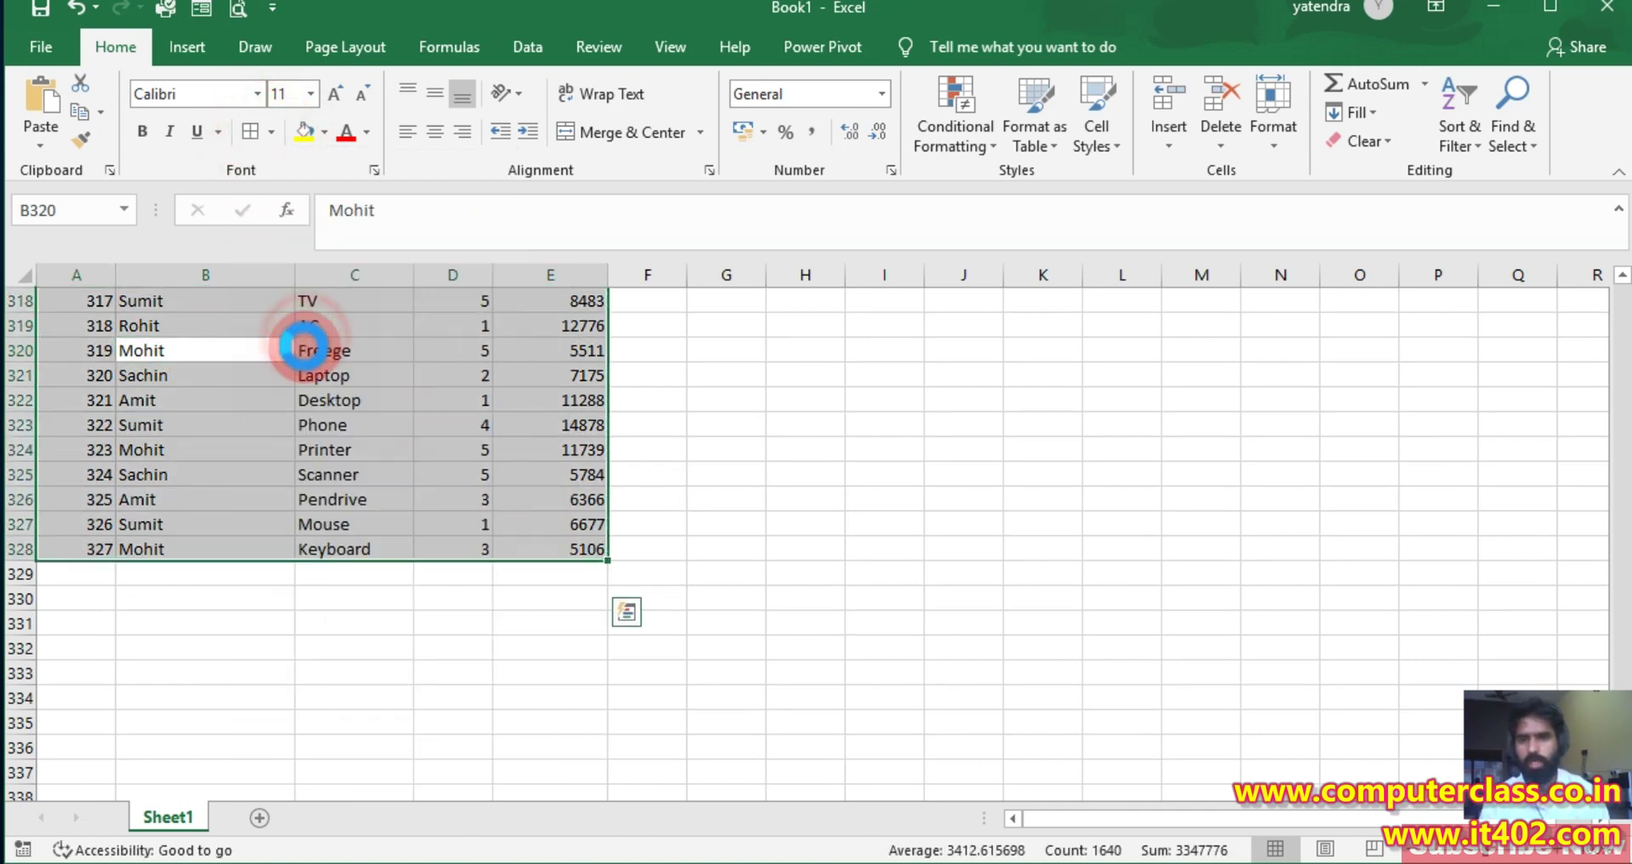
pyautogui.click(431, 133)
pyautogui.scroll(20, 382, 306)
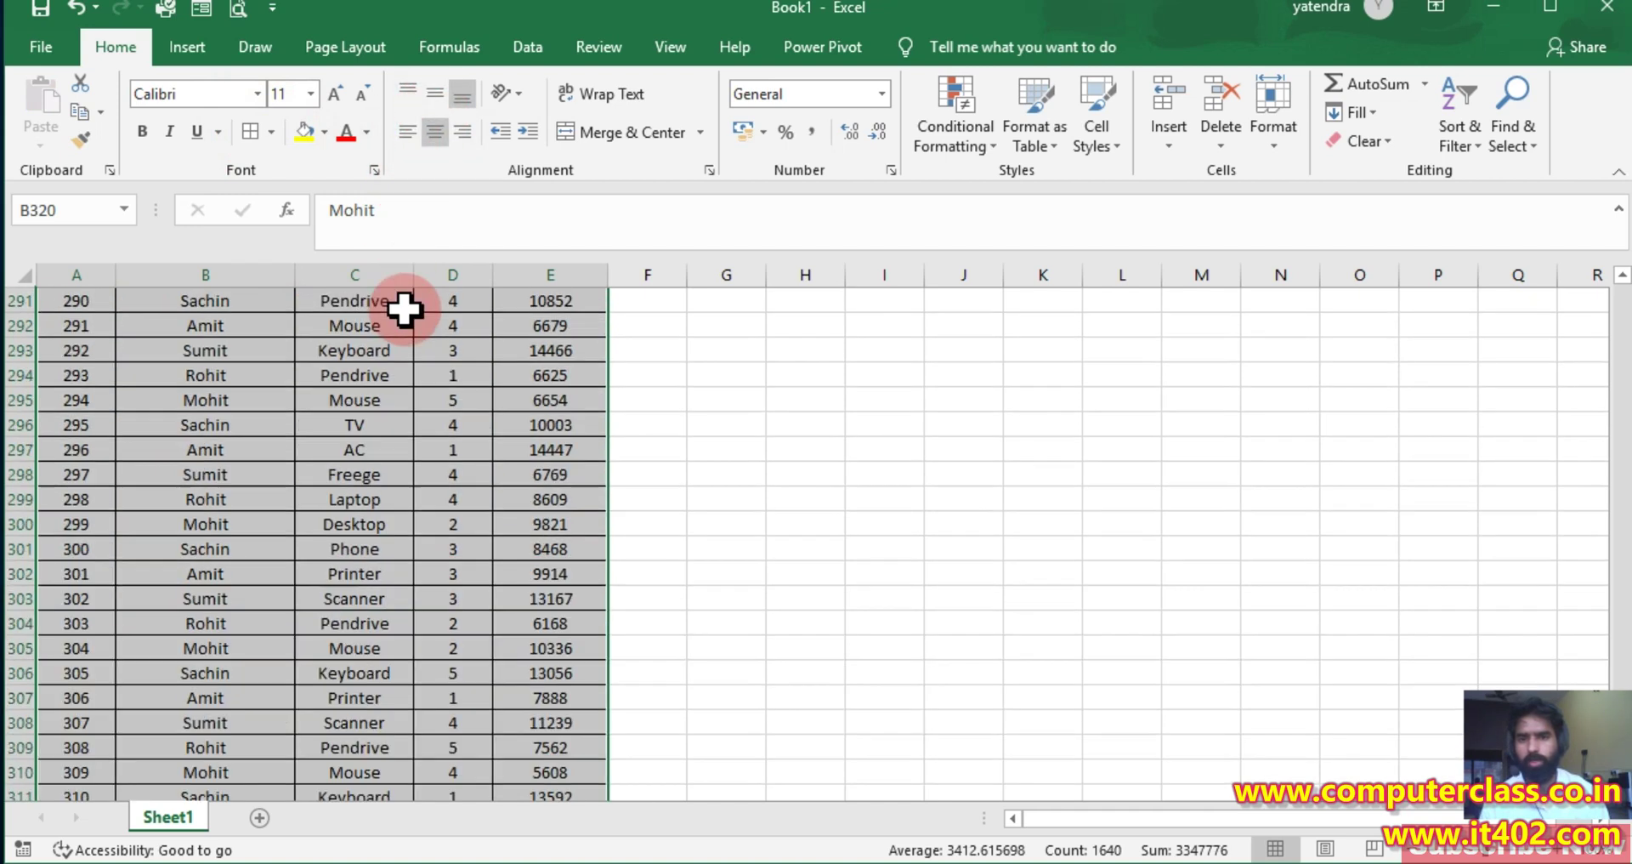
pyautogui.scroll(20, 374, 289)
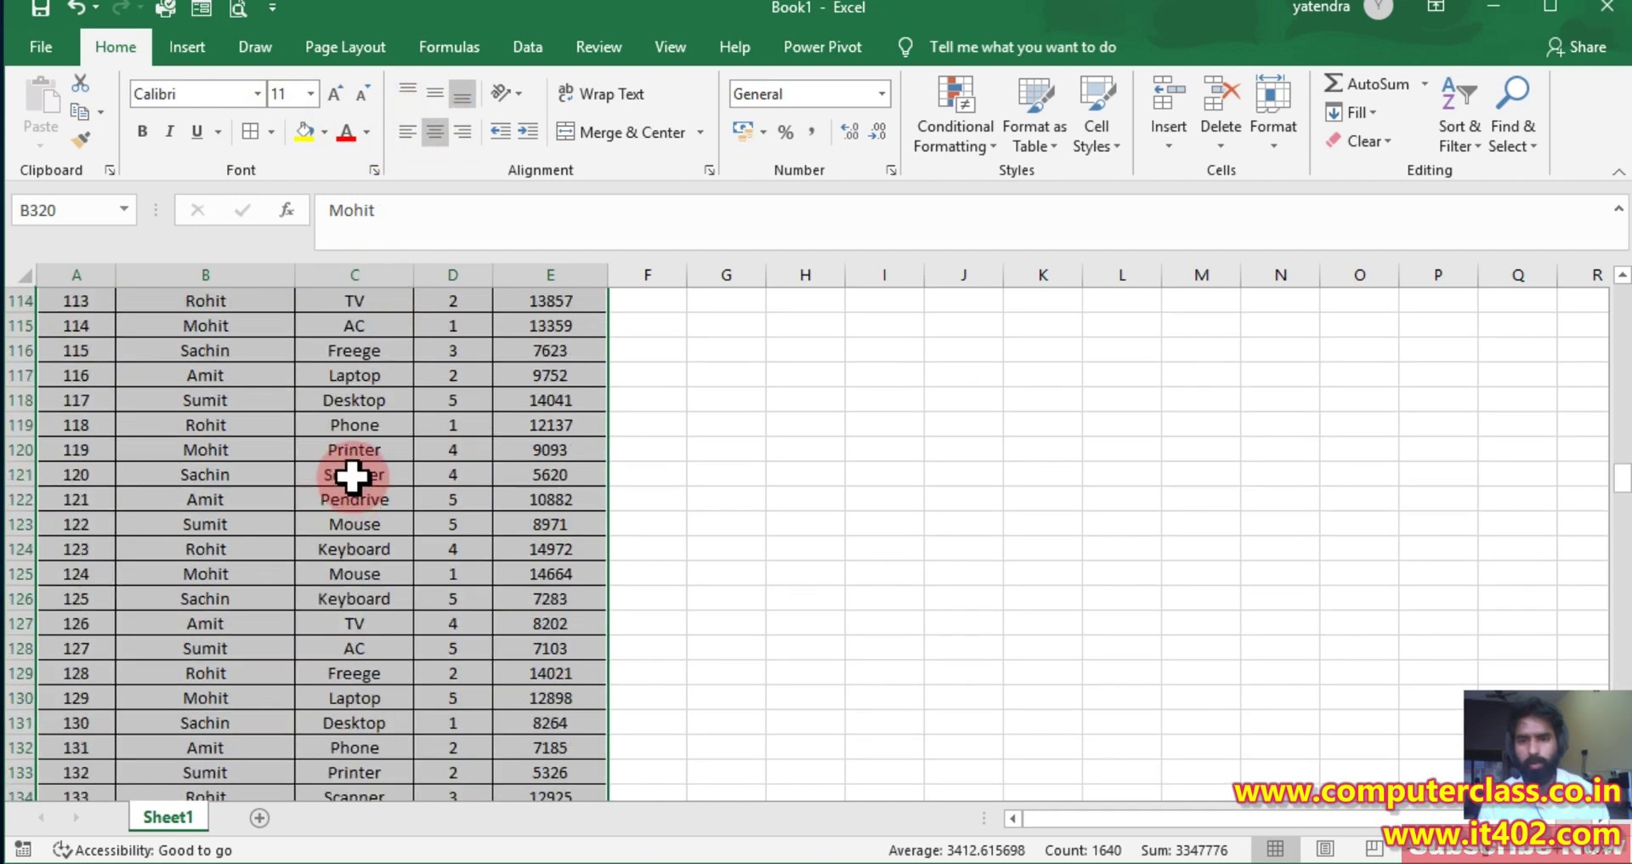
pyautogui.scroll(20, 339, 460)
pyautogui.click(298, 426)
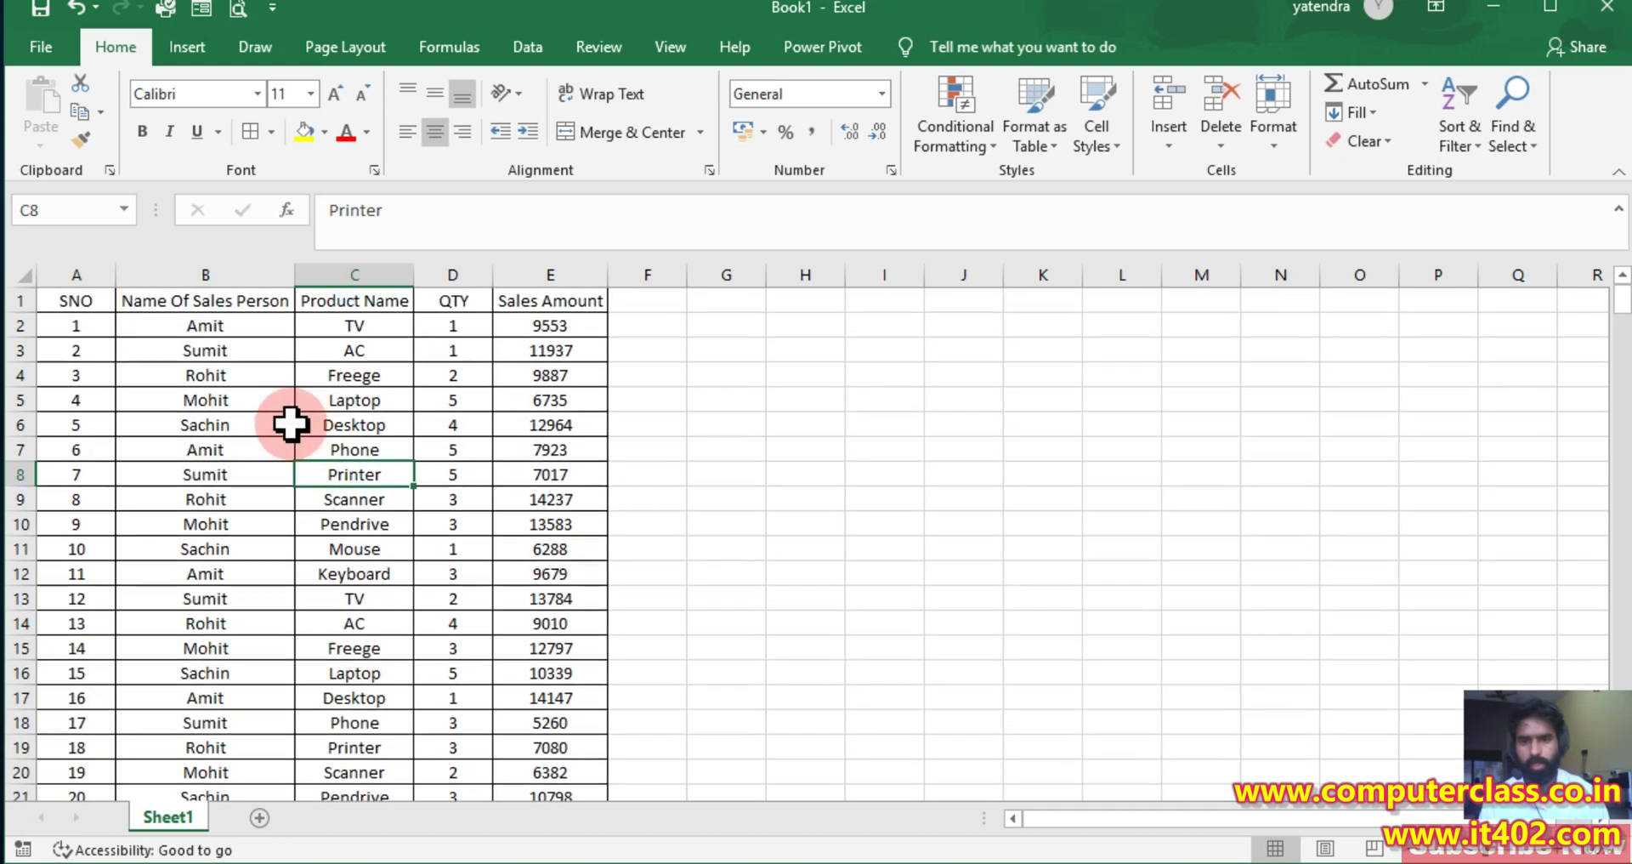
# Insert a blank row above the headers, and merge and center A1:E1
pyautogui.click(8, 302)
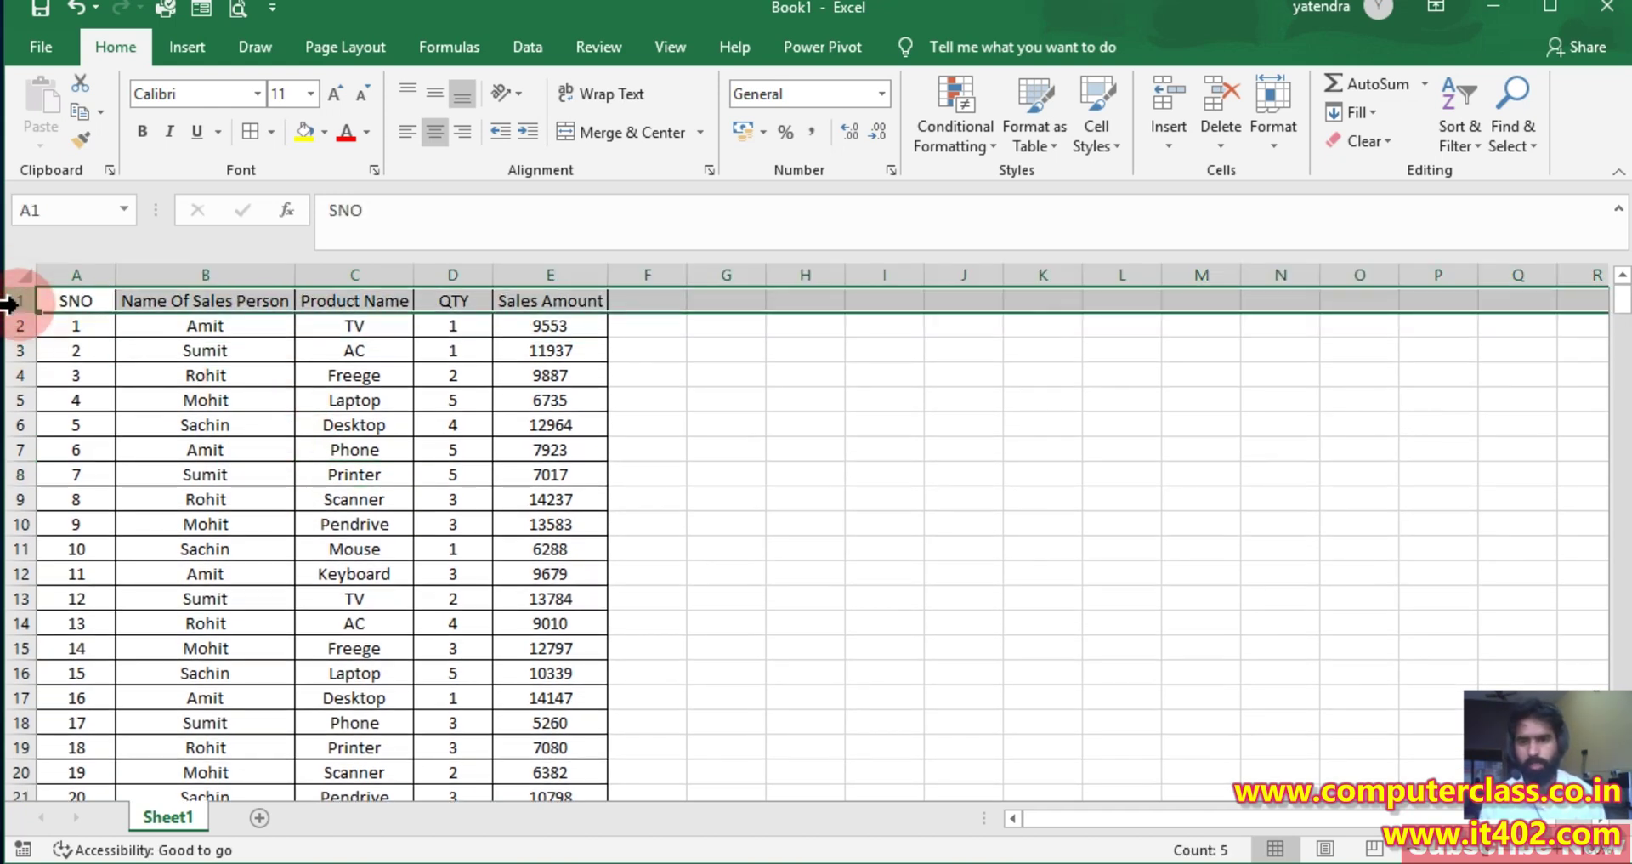
pyautogui.hotkey('ctrl', 'shift', '+')
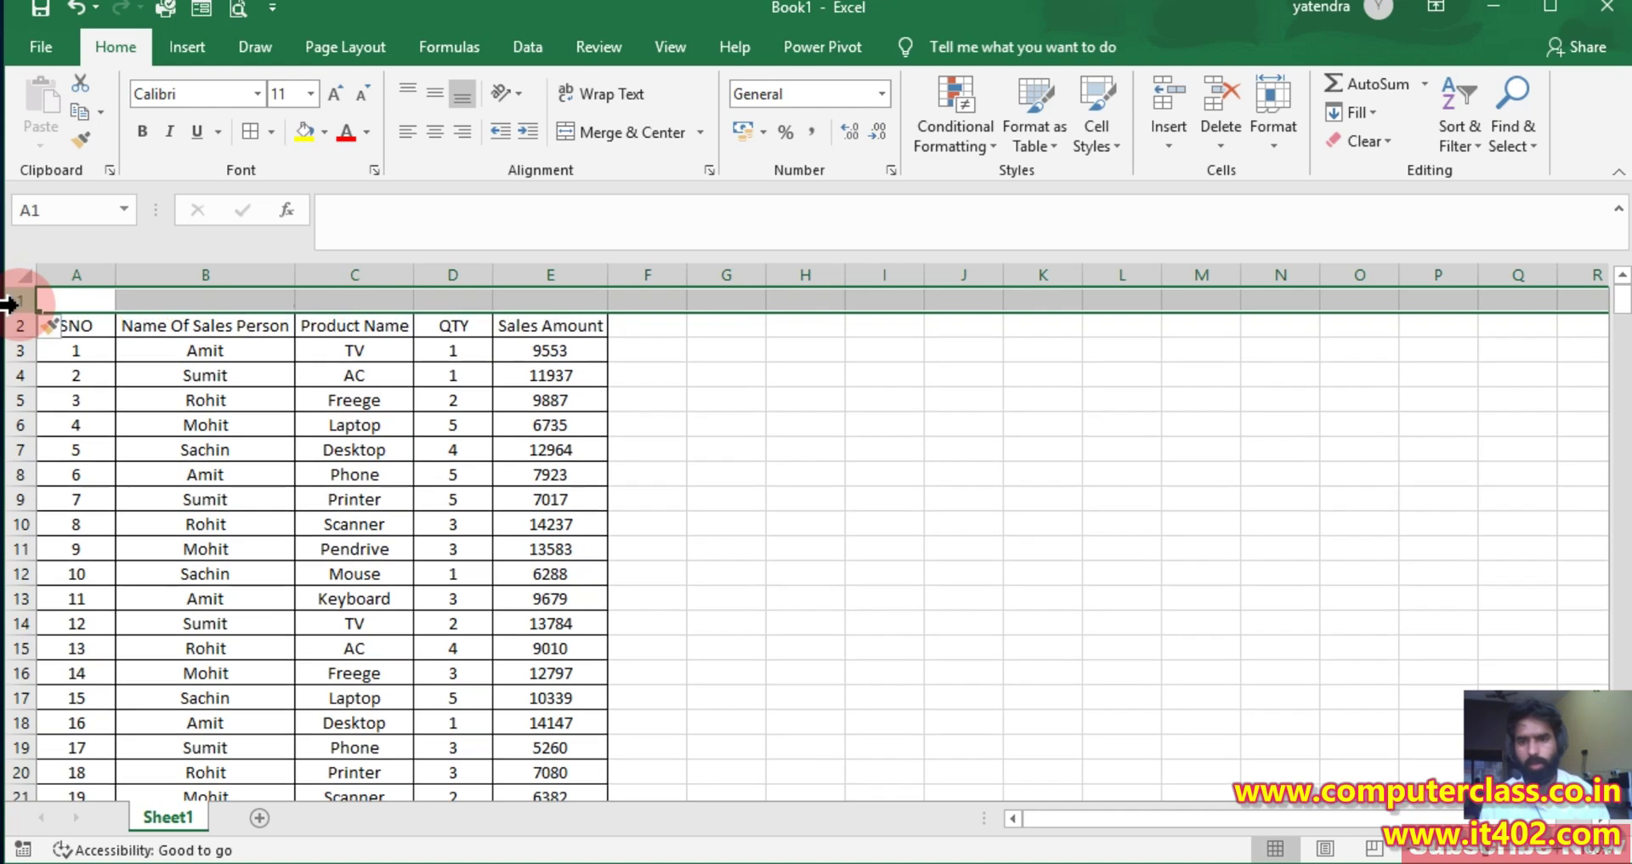
pyautogui.click(238, 442)
pyautogui.moveTo(45, 299); pyautogui.dragTo(510, 293)
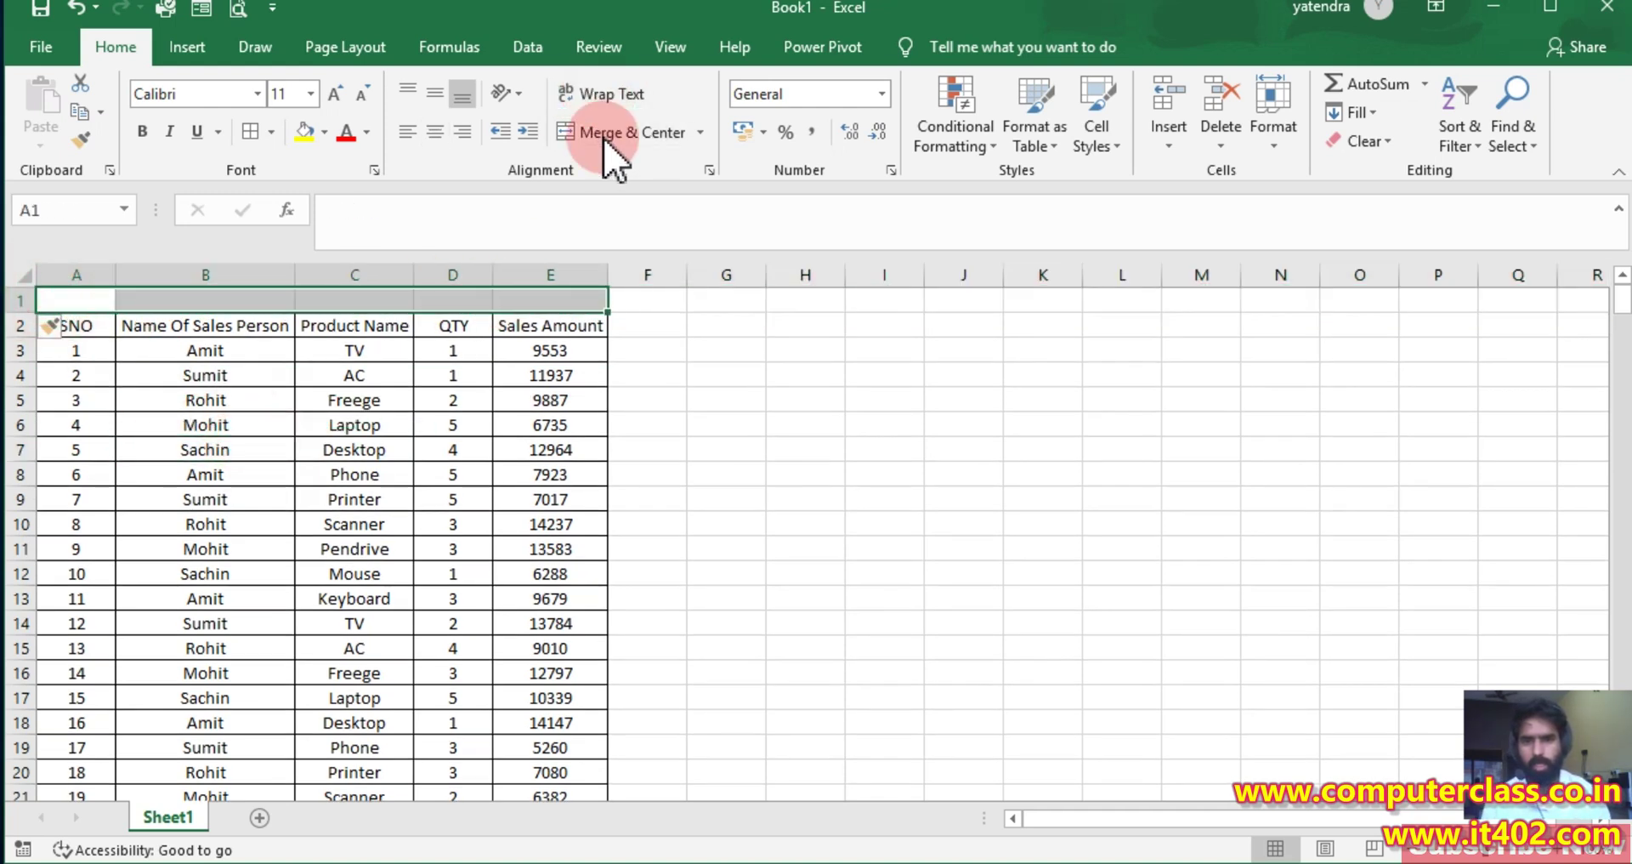
pyautogui.click(609, 133)
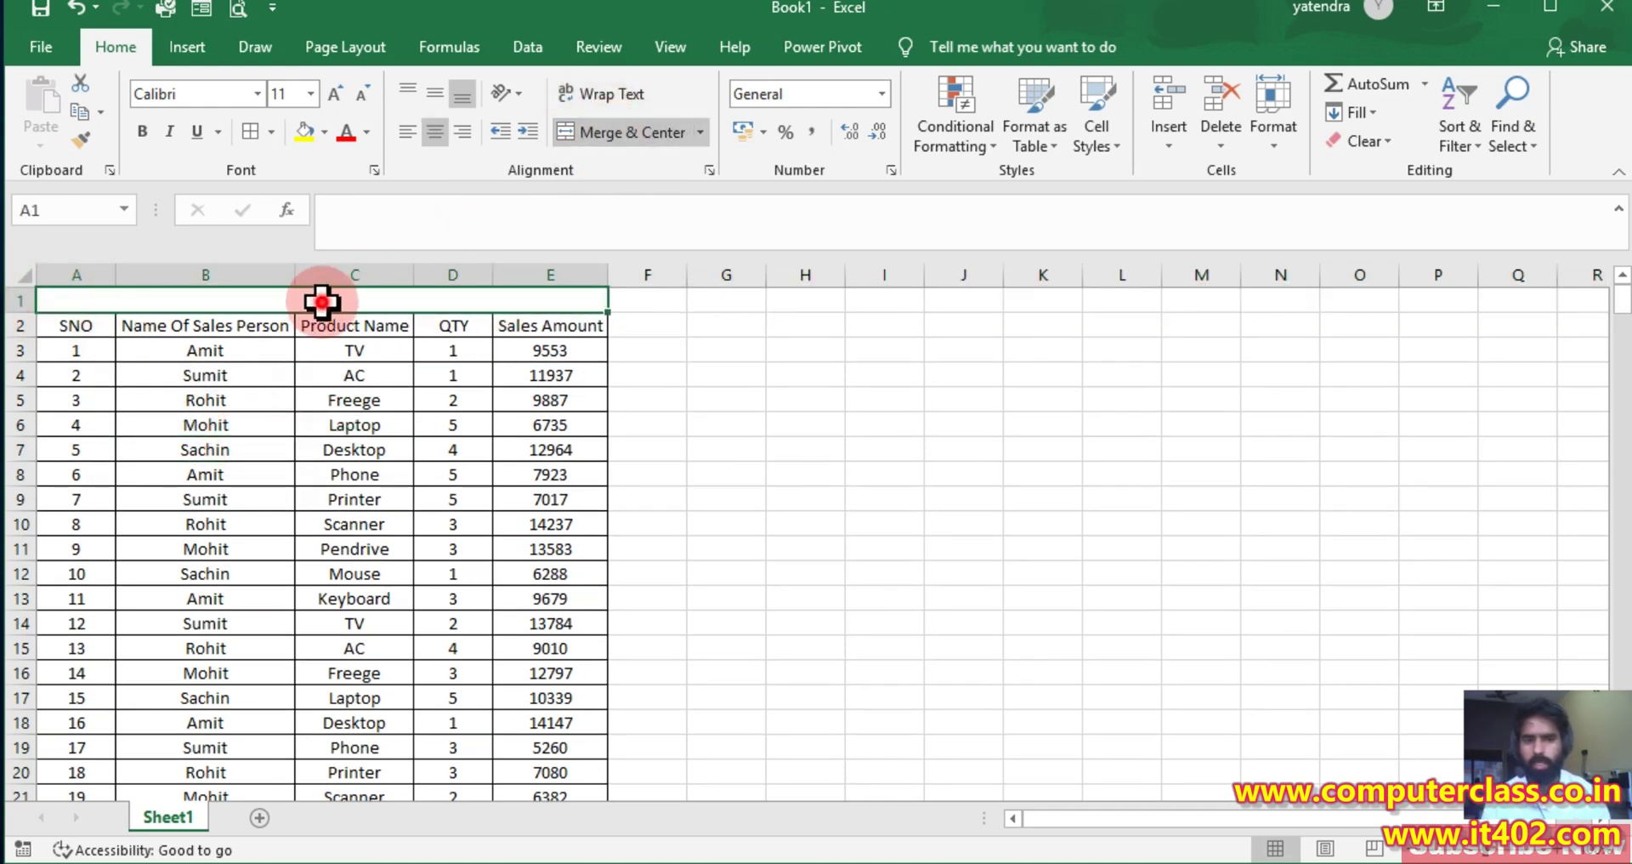
# Enter the title "Details of Total Sales for the Day of october 2018" in the merged cell A1
pyautogui.write('Lis')
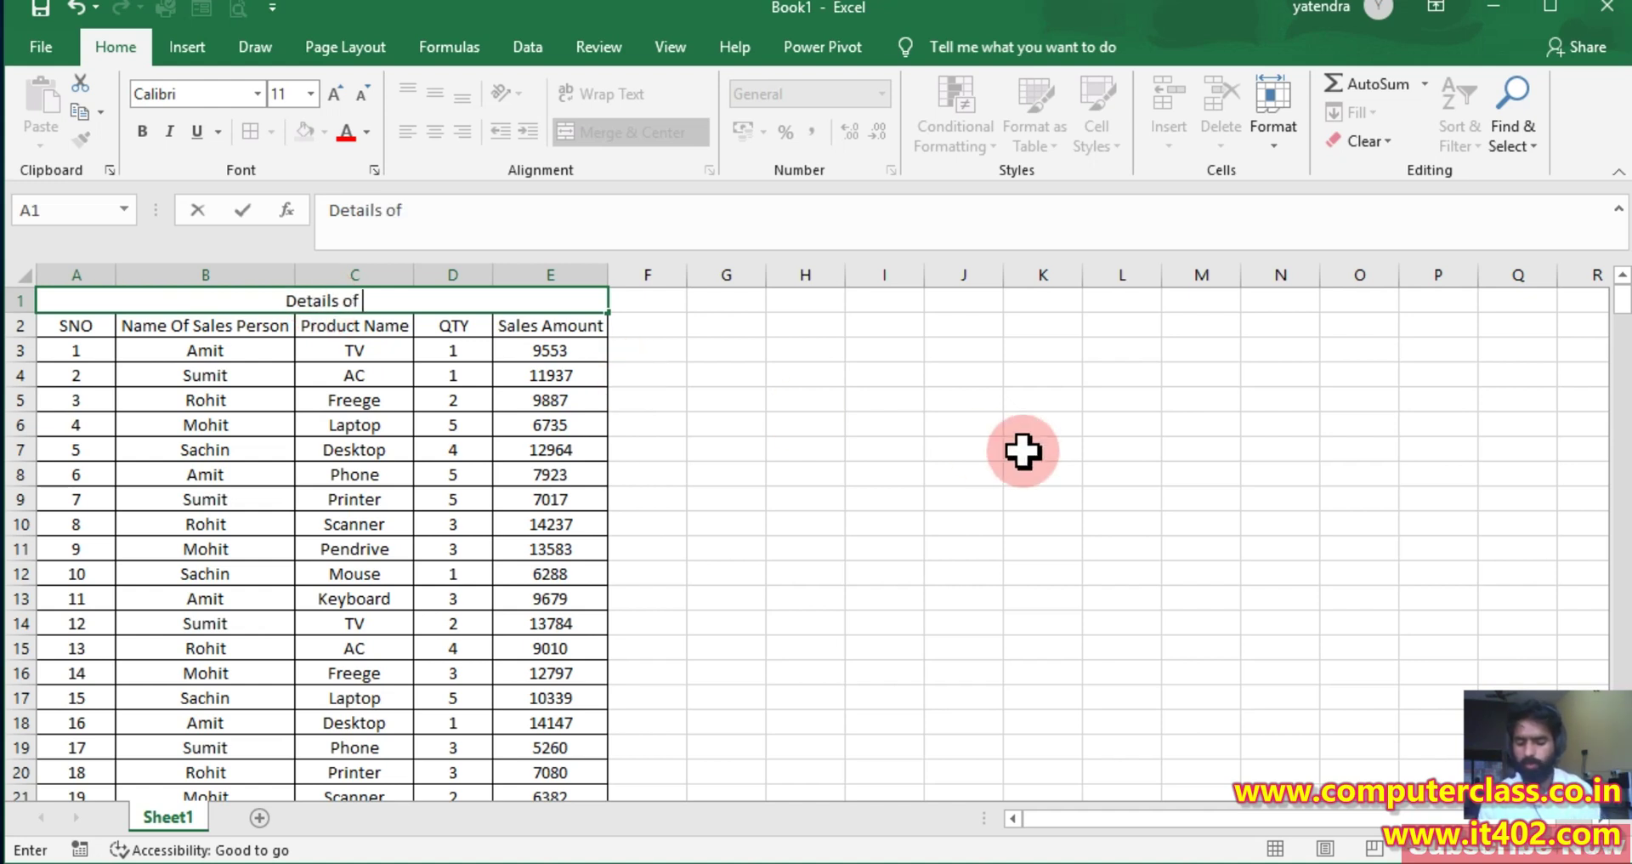
pyautogui.write('ales for ')
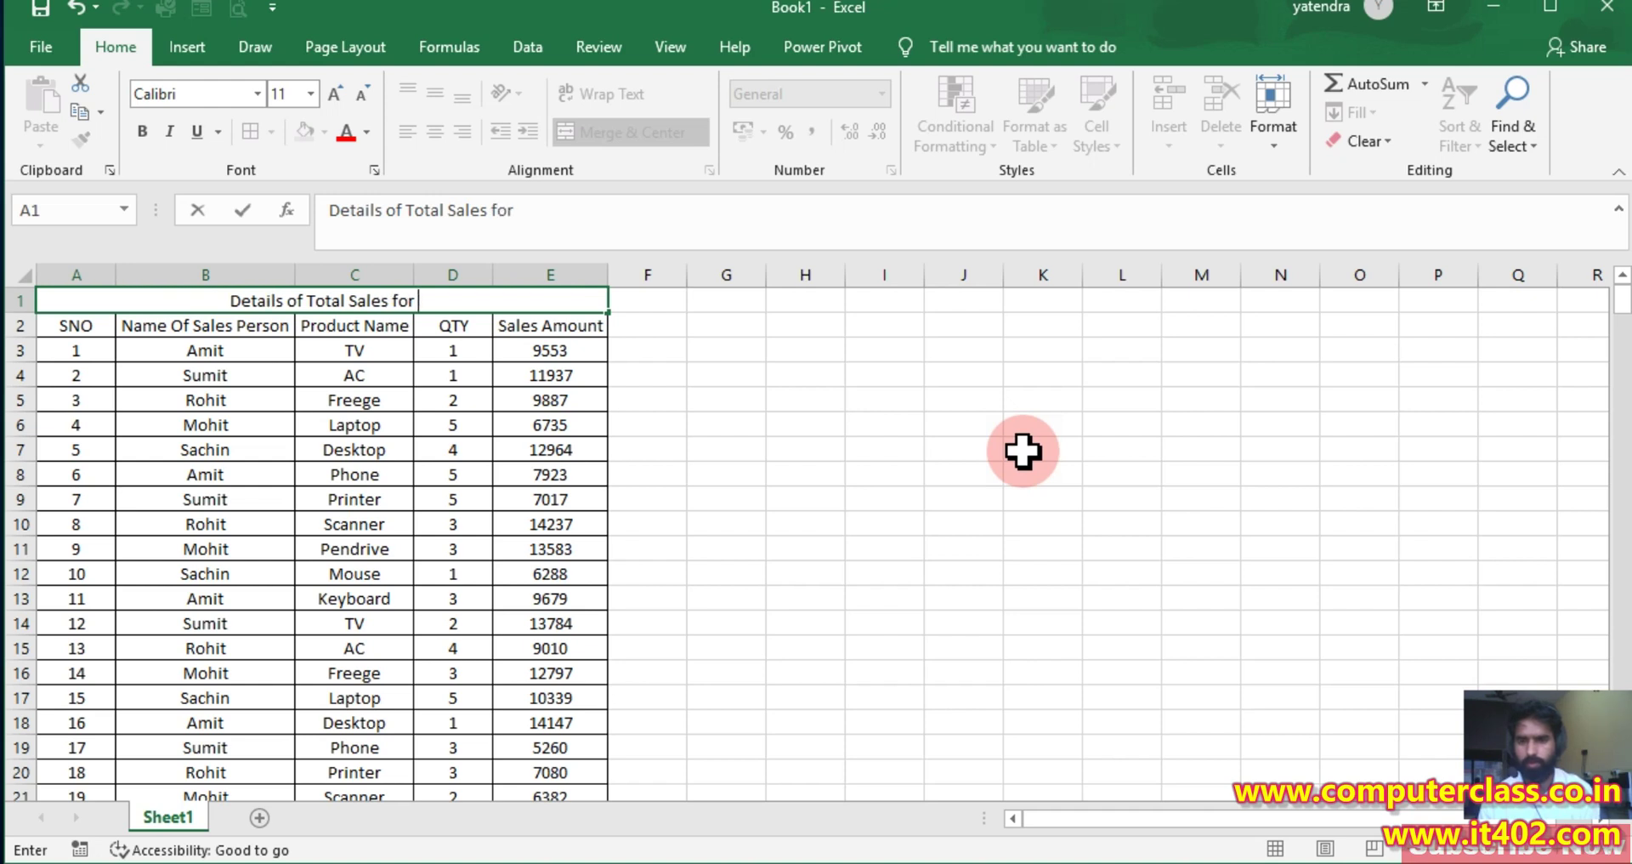
pyautogui.write('the Day o')
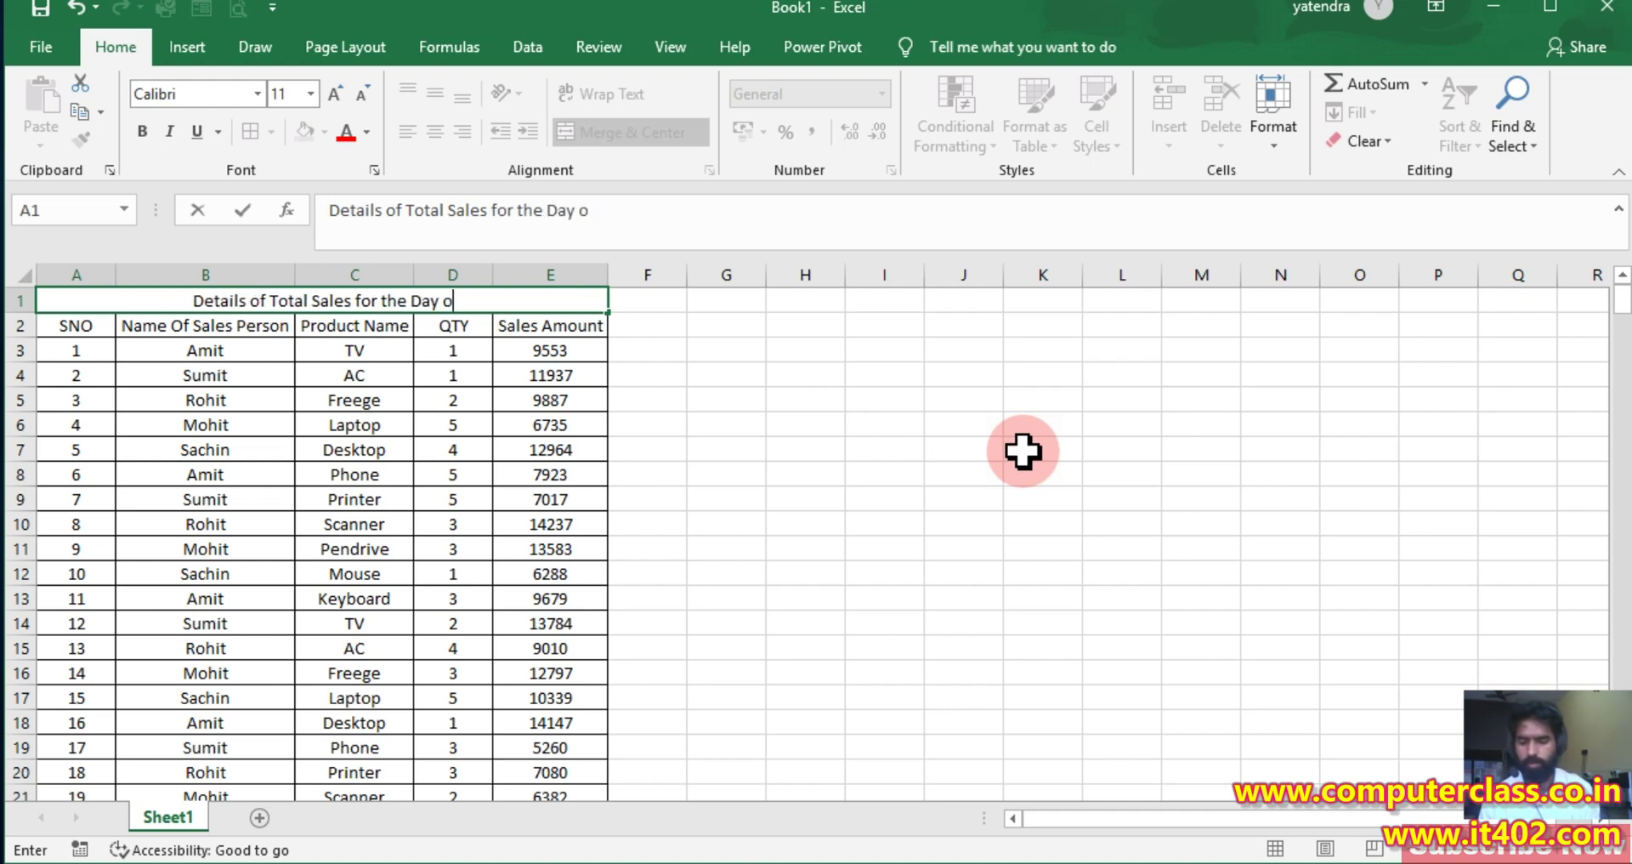
pyautogui.write('f october 2018')
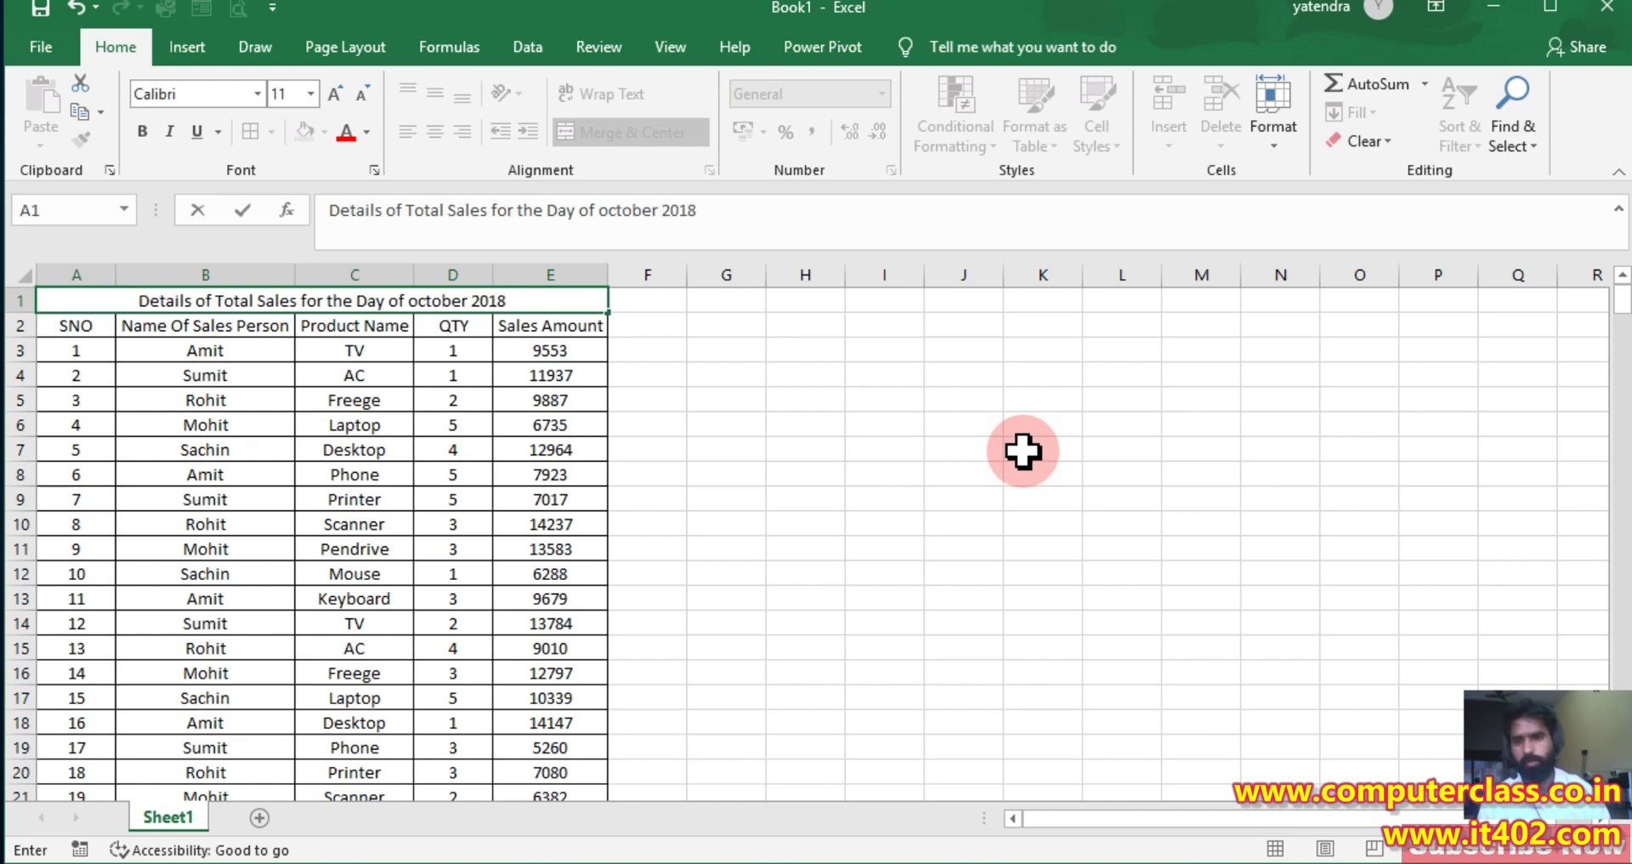
pyautogui.click(936, 554)
# Make the title in row 1 and the column headers in row 2 bold
pyautogui.moveTo(436, 306); pyautogui.dragTo(407, 330)
pyautogui.hotkey('ctrl', 'b')
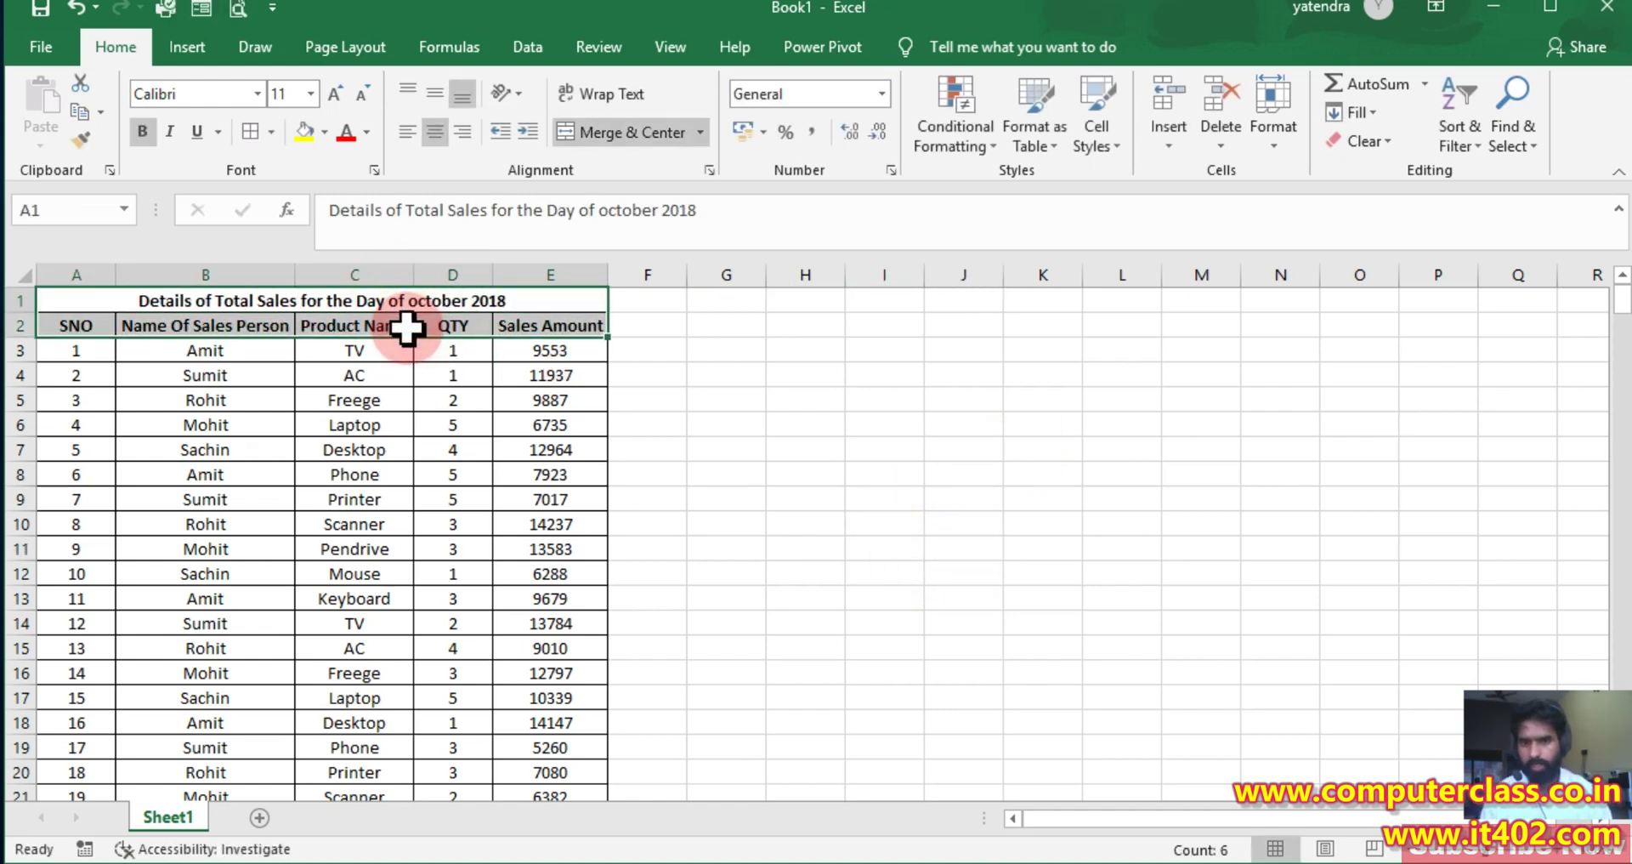
pyautogui.click(714, 323)
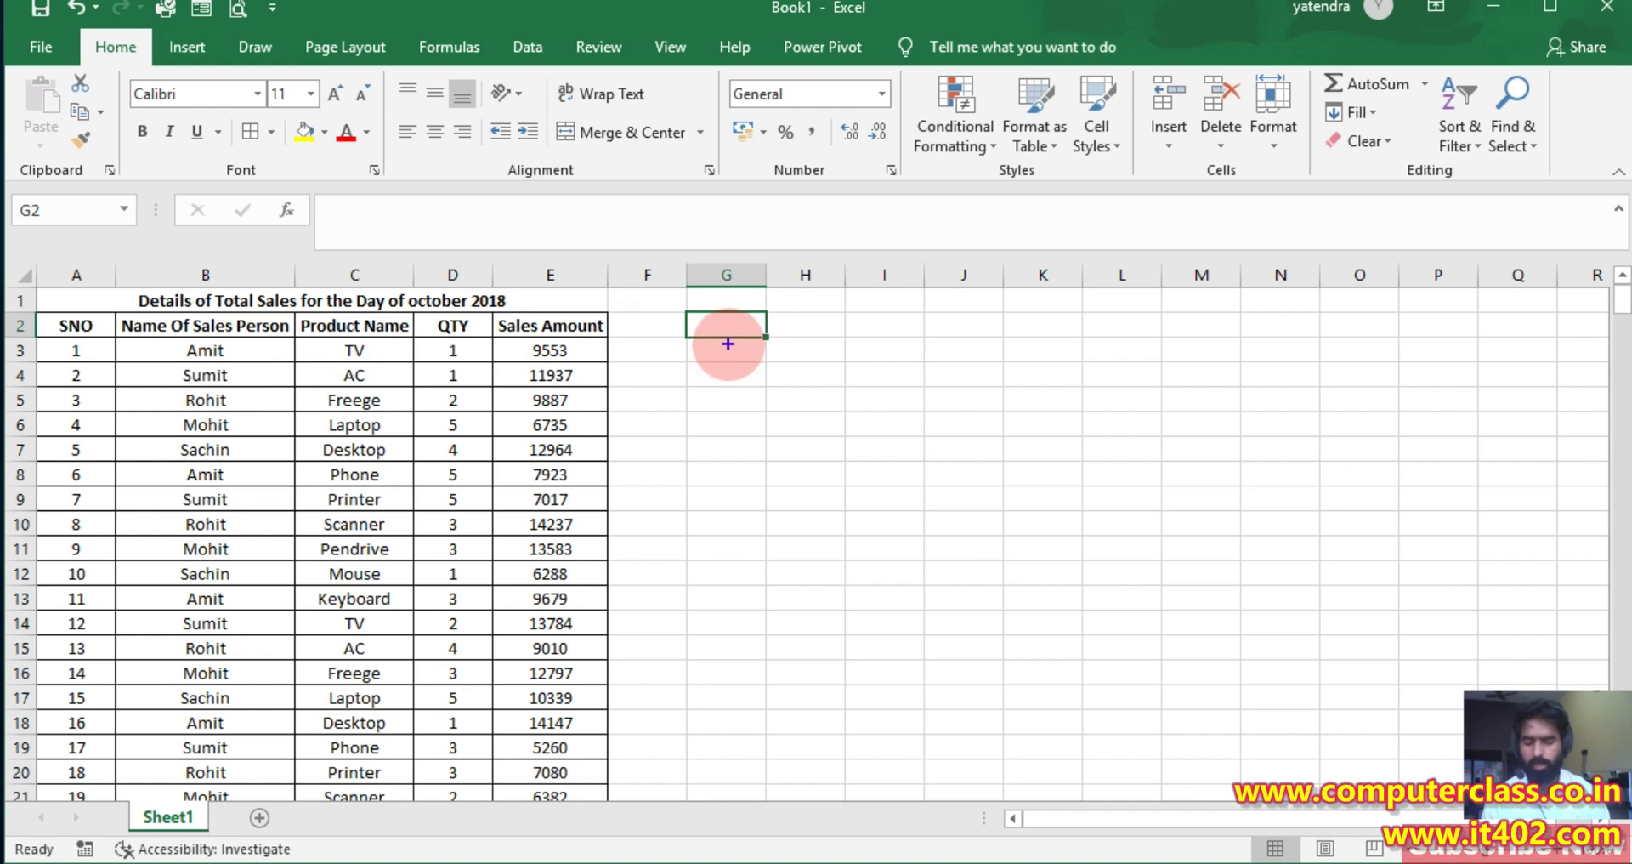
# Annotate the screen with a salesperson's total and the products Ac, TV, Laptop and Desktop, and clear the annotation
pyautogui.write('tAmit')
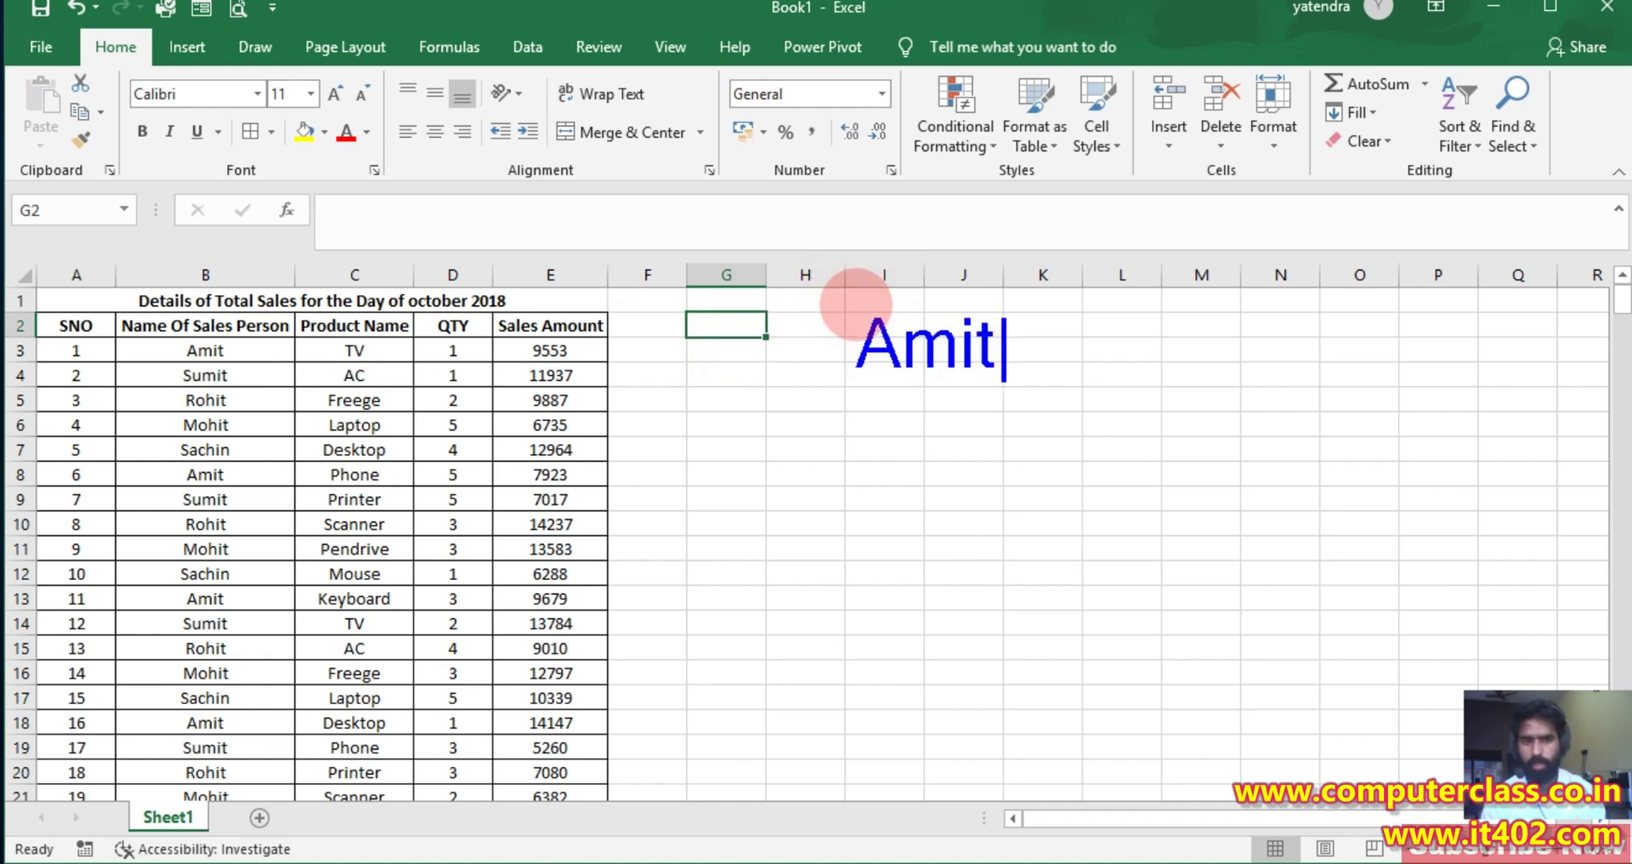
pyautogui.write('-->Tot')
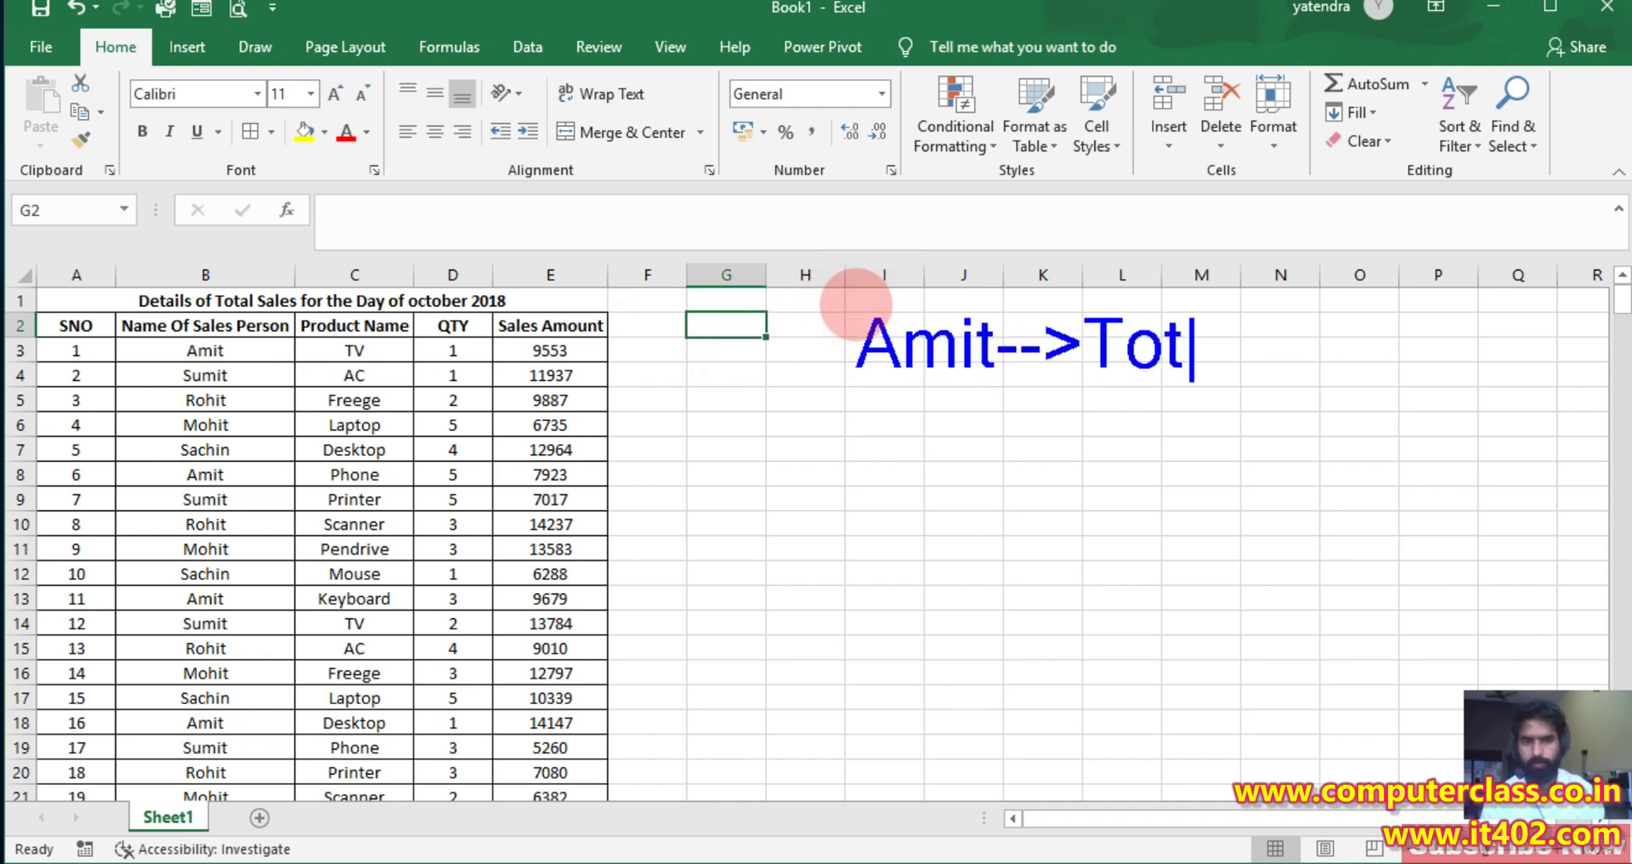
pyautogui.write('alAmi')
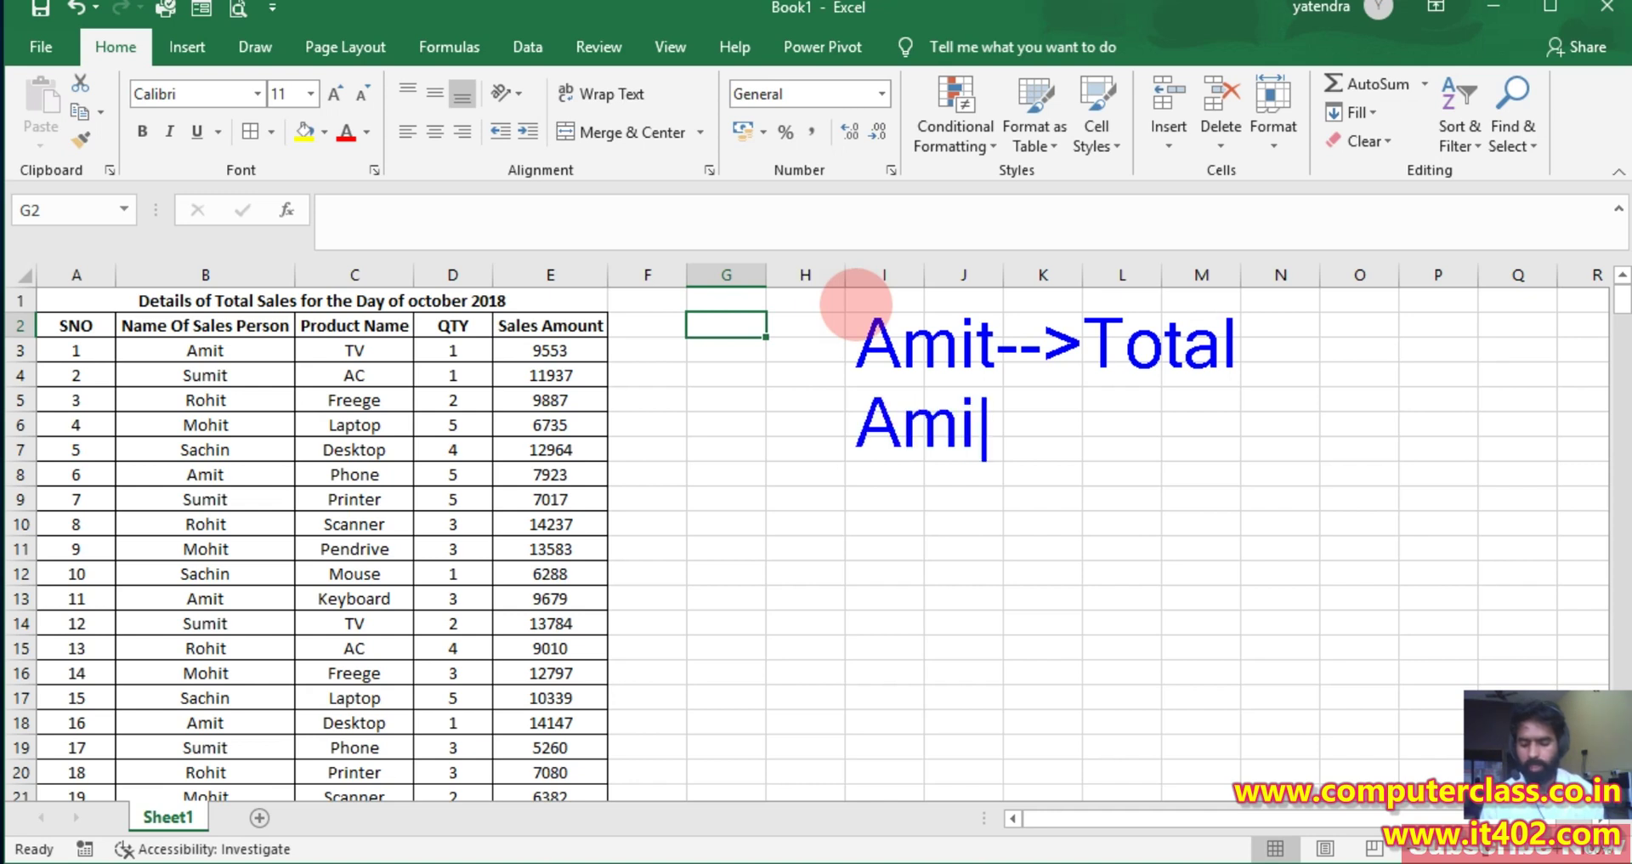
pyautogui.write('t--->')
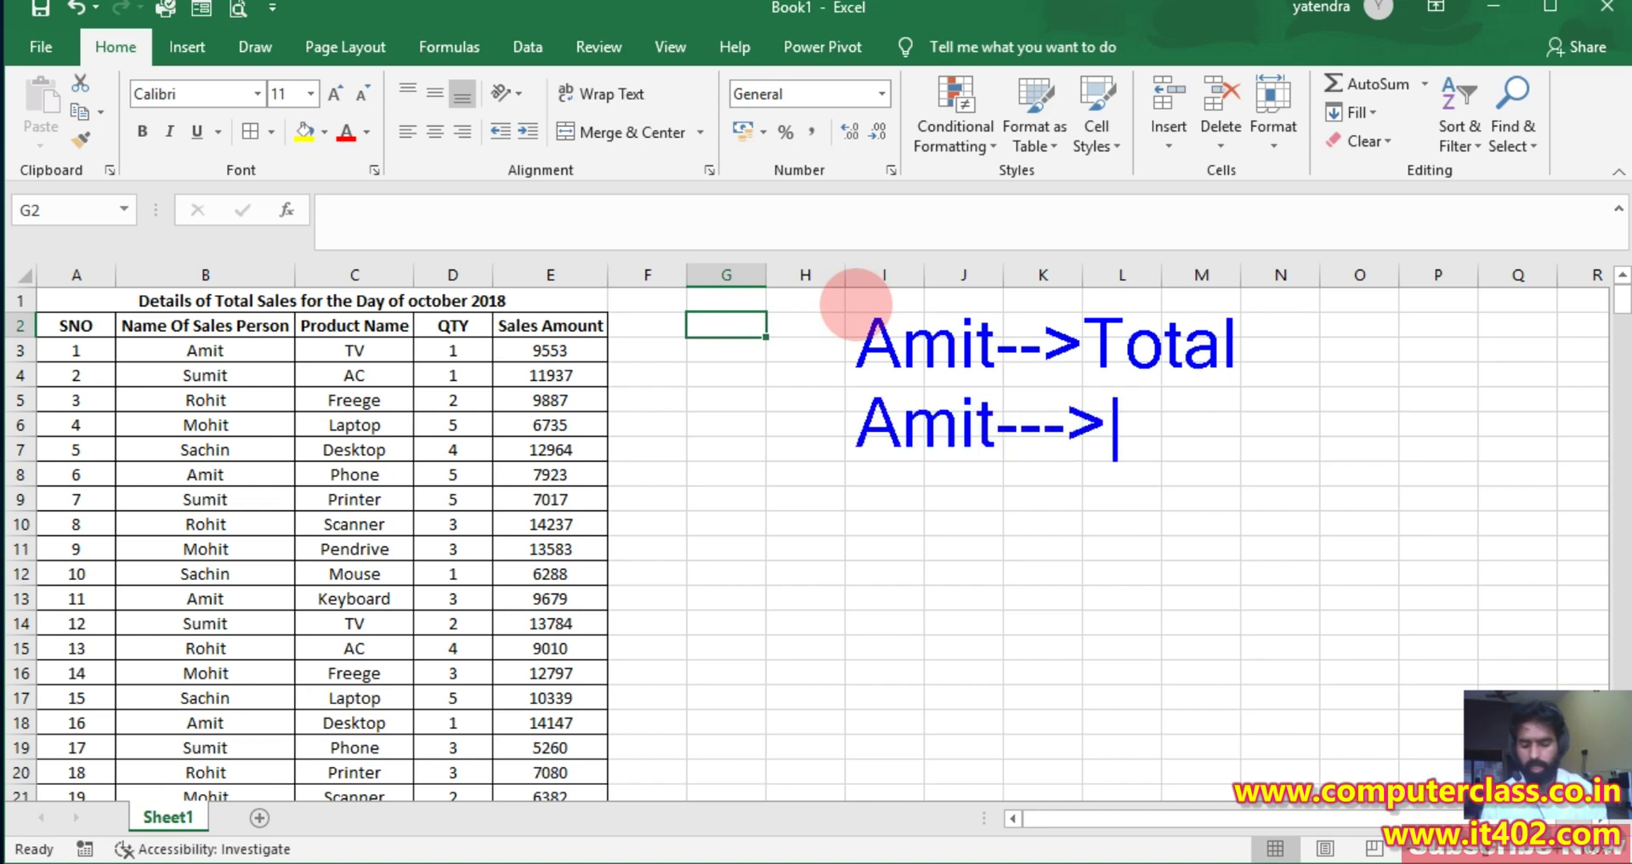
pyautogui.write('Ac')
pyautogui.press('Return')
pyautogui.write('TV ')
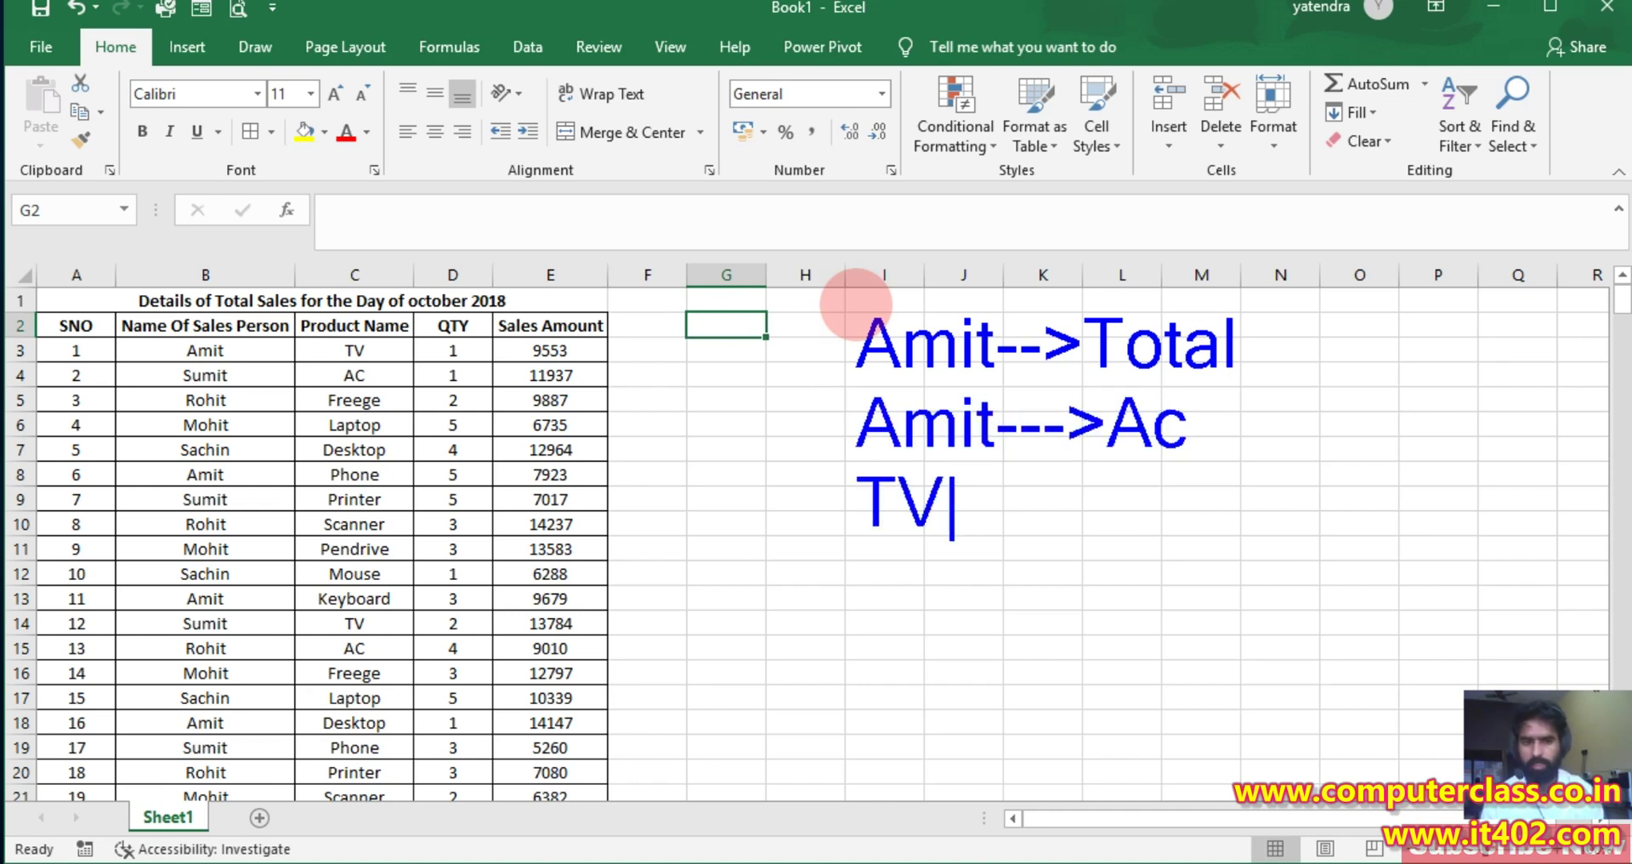
pyautogui.write('Lap')
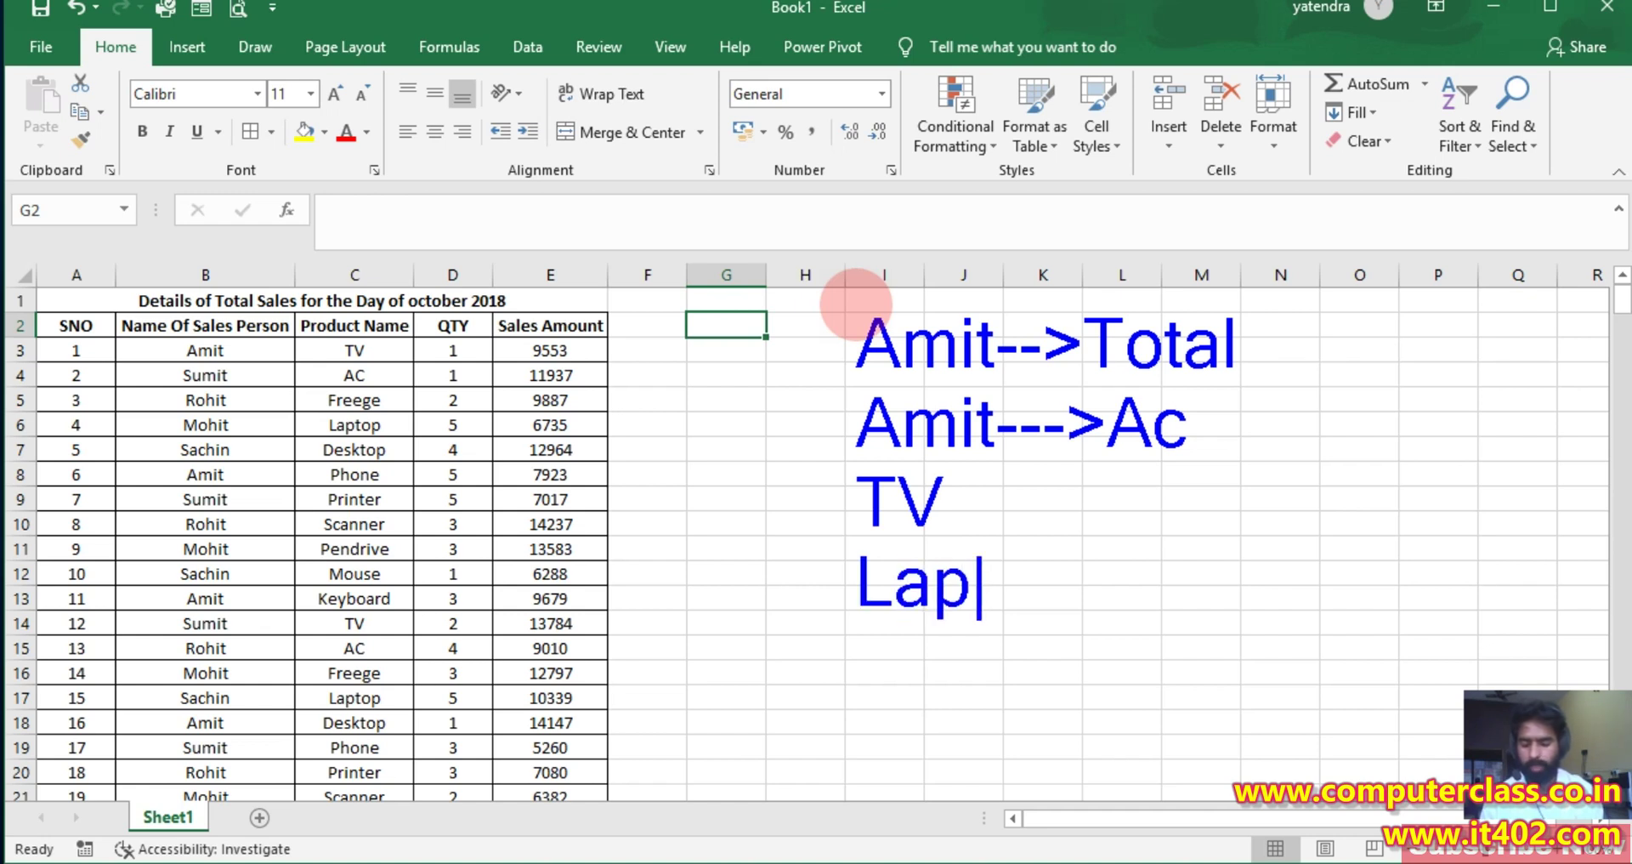
pyautogui.write('top Desktop')
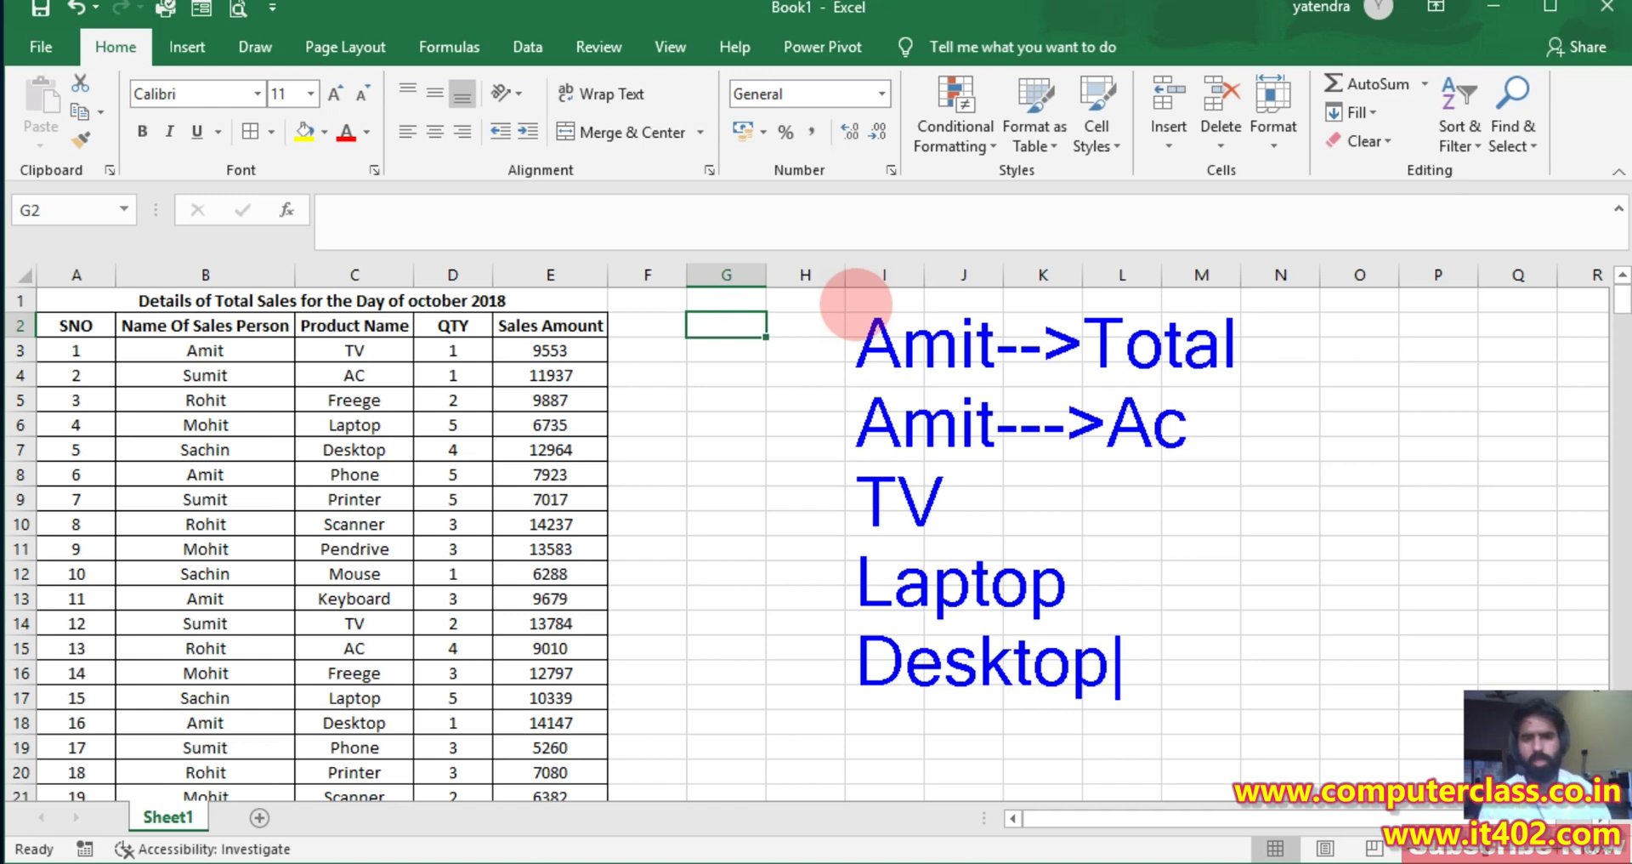
pyautogui.press('Escape')
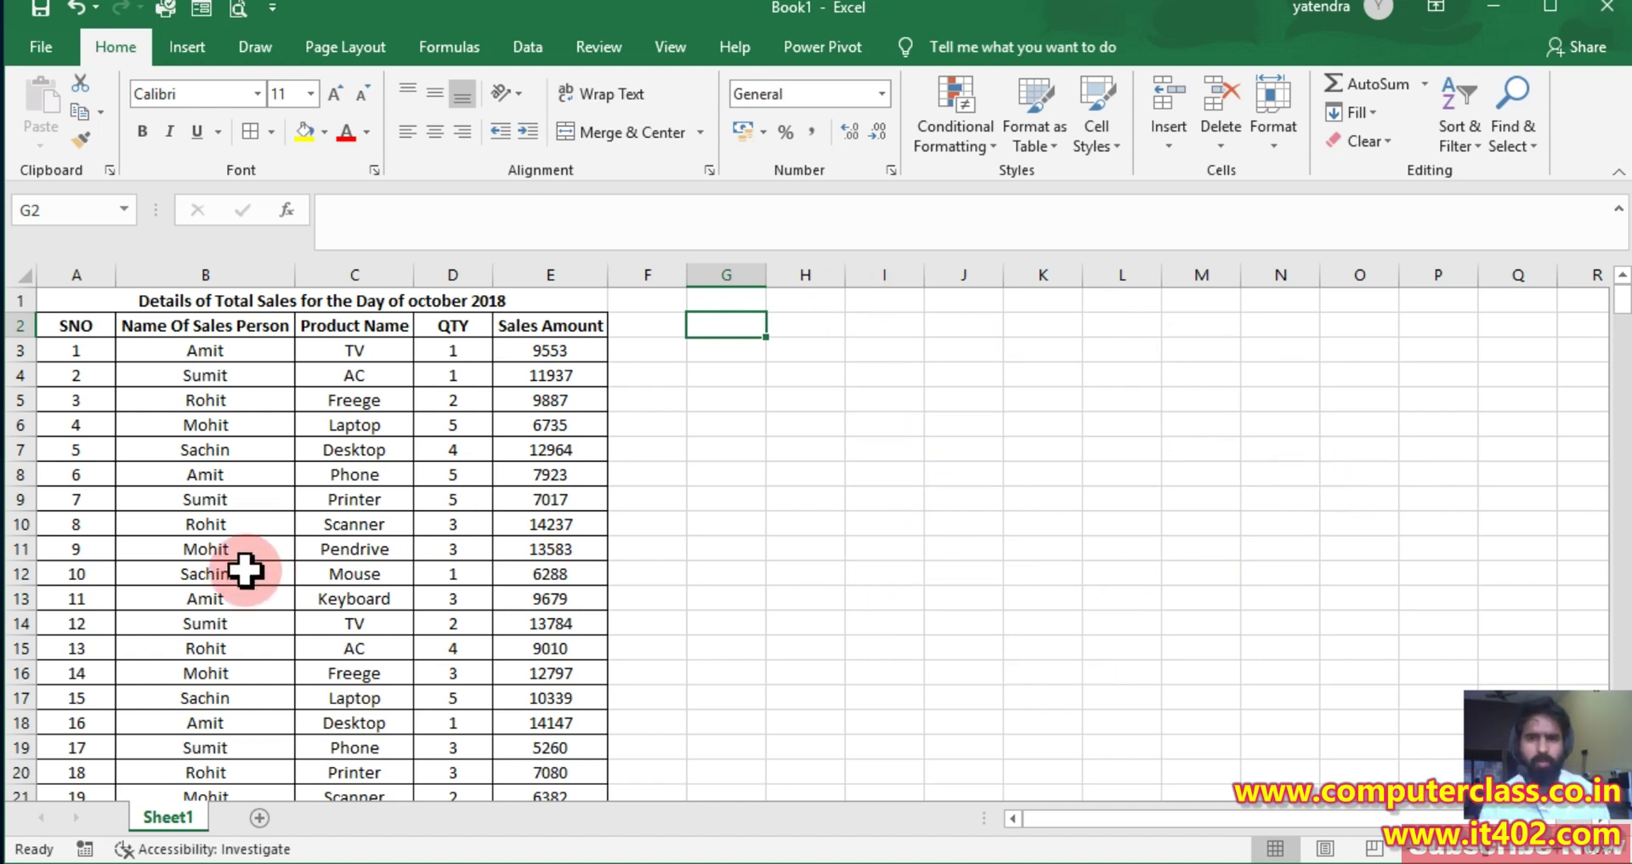
# Add filters to the sales table's header row A2:E2
pyautogui.click(269, 378)
pyautogui.moveTo(102, 323); pyautogui.dragTo(536, 321)
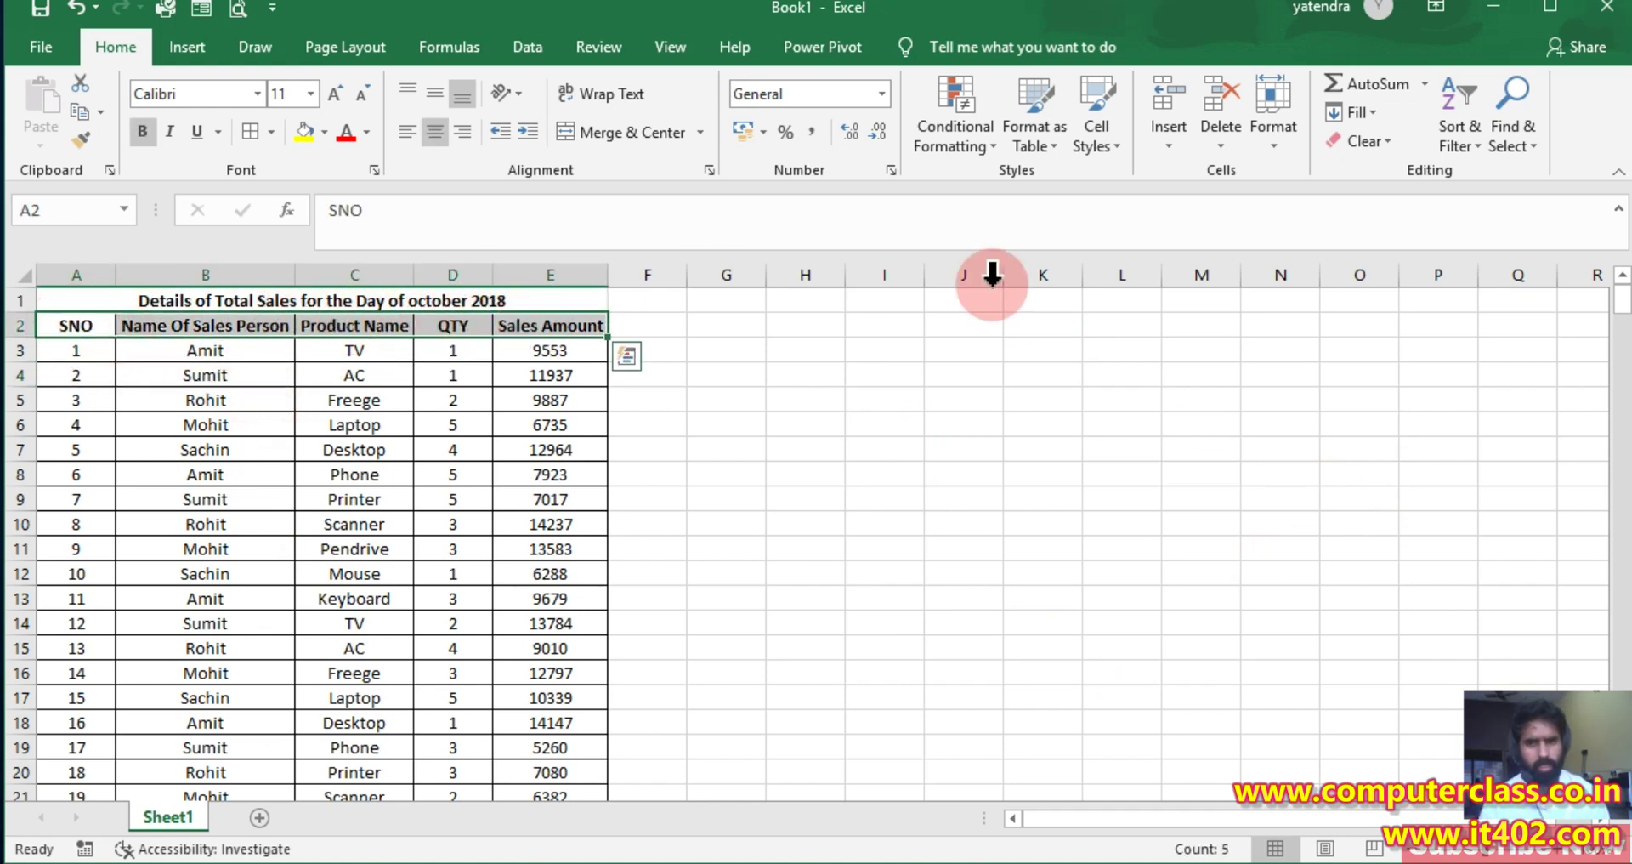
pyautogui.click(1460, 136)
pyautogui.click(1498, 260)
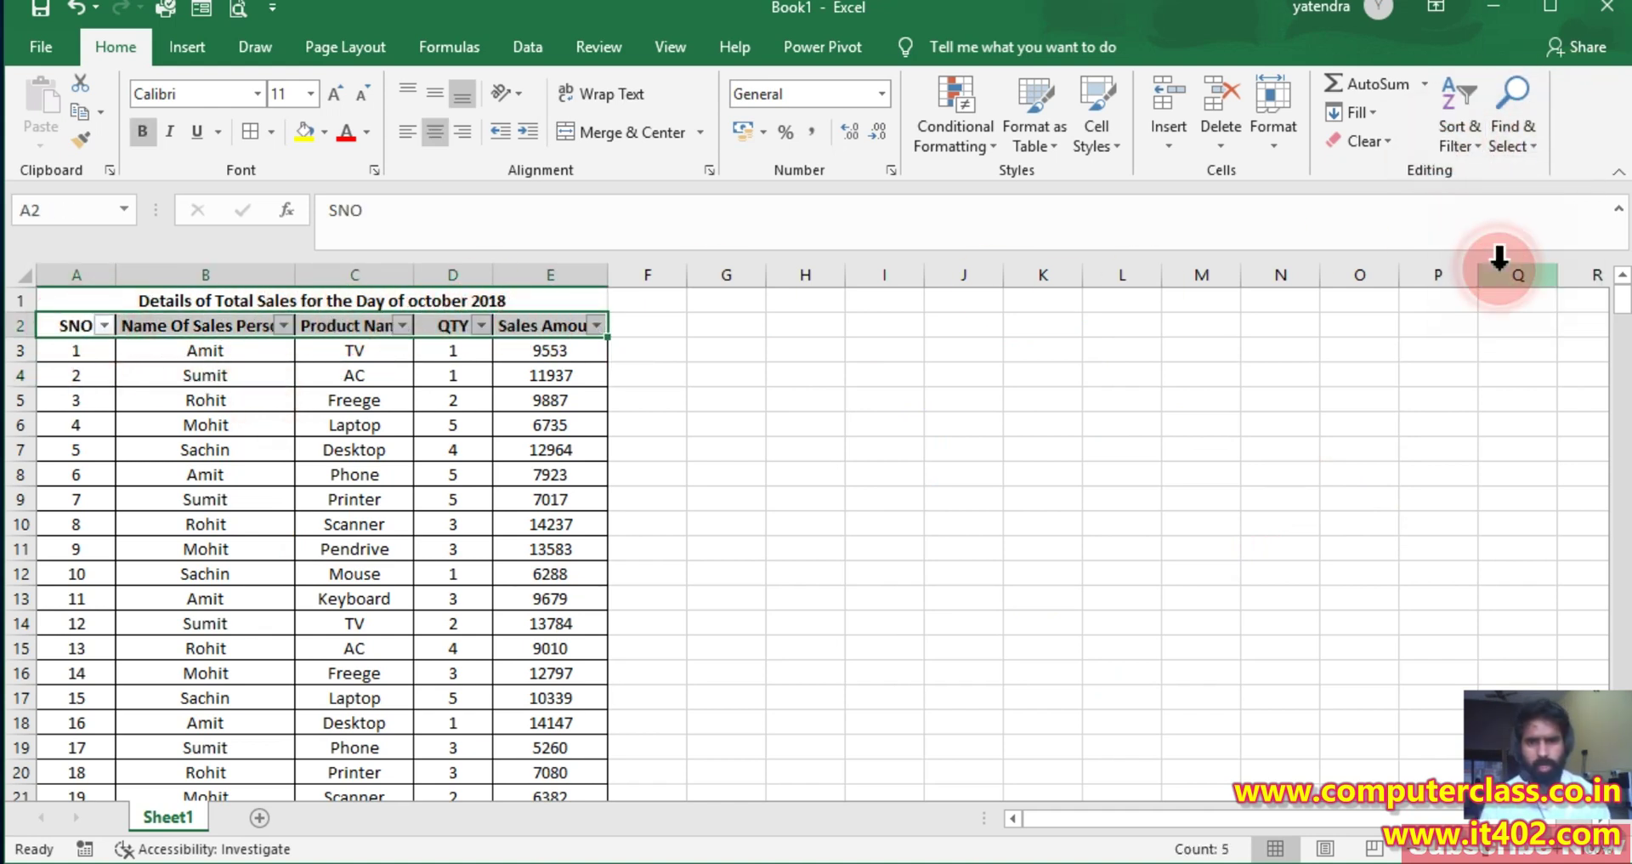
pyautogui.click(1074, 397)
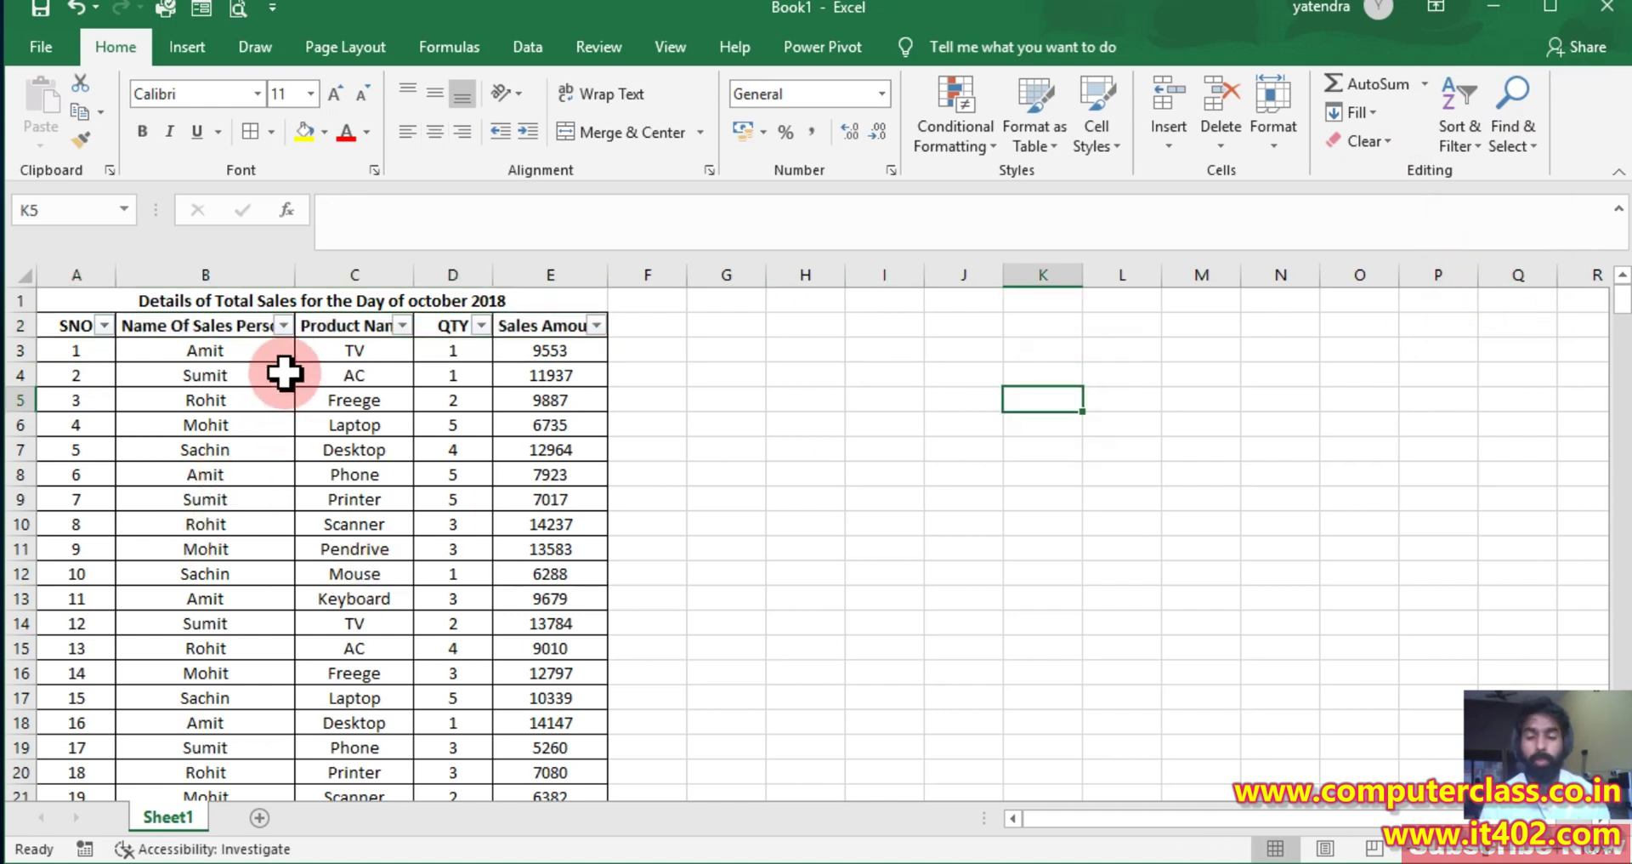
# Filter the Name Of Sales Person column to show only the first listed salesperson
pyautogui.click(287, 325)
pyautogui.click(73, 597)
pyautogui.click(73, 619)
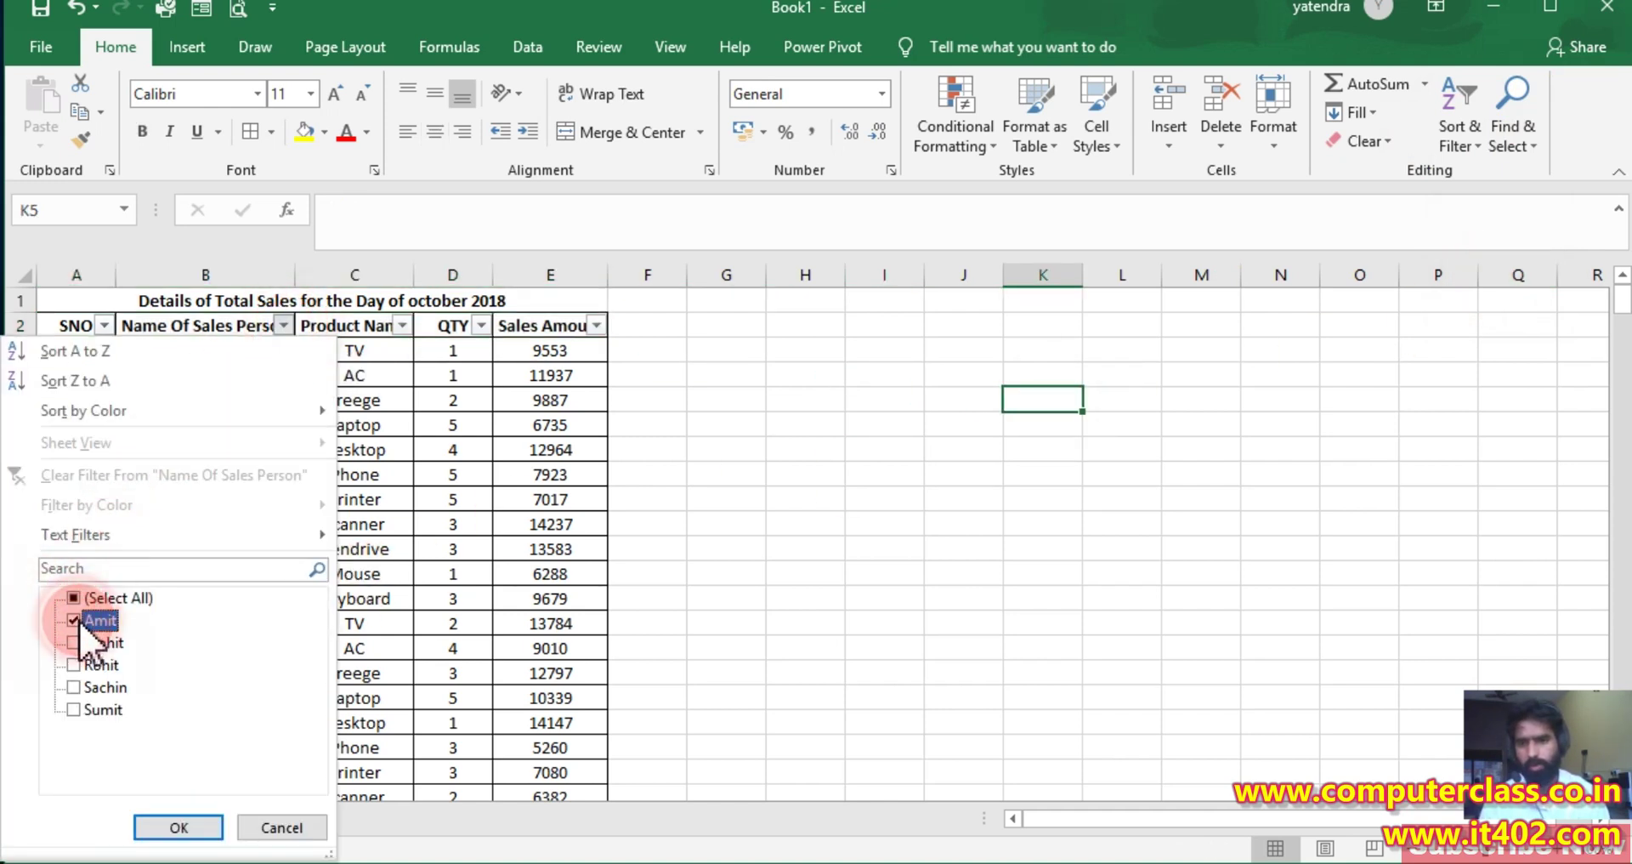
pyautogui.click(176, 828)
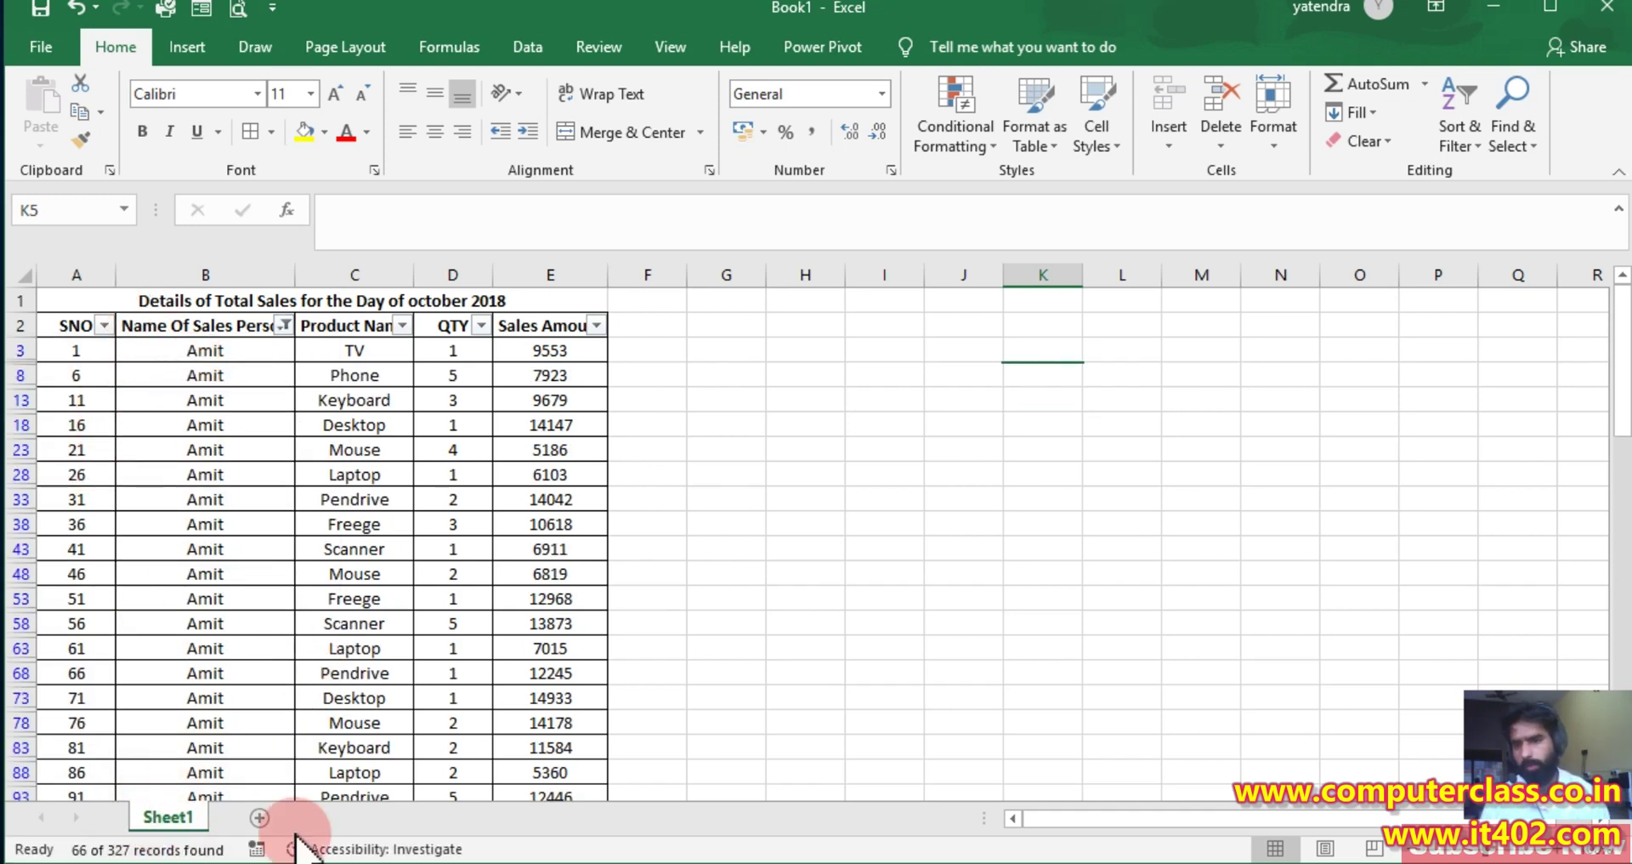
# Filter the Product Name column to show only AC
pyautogui.click(403, 326)
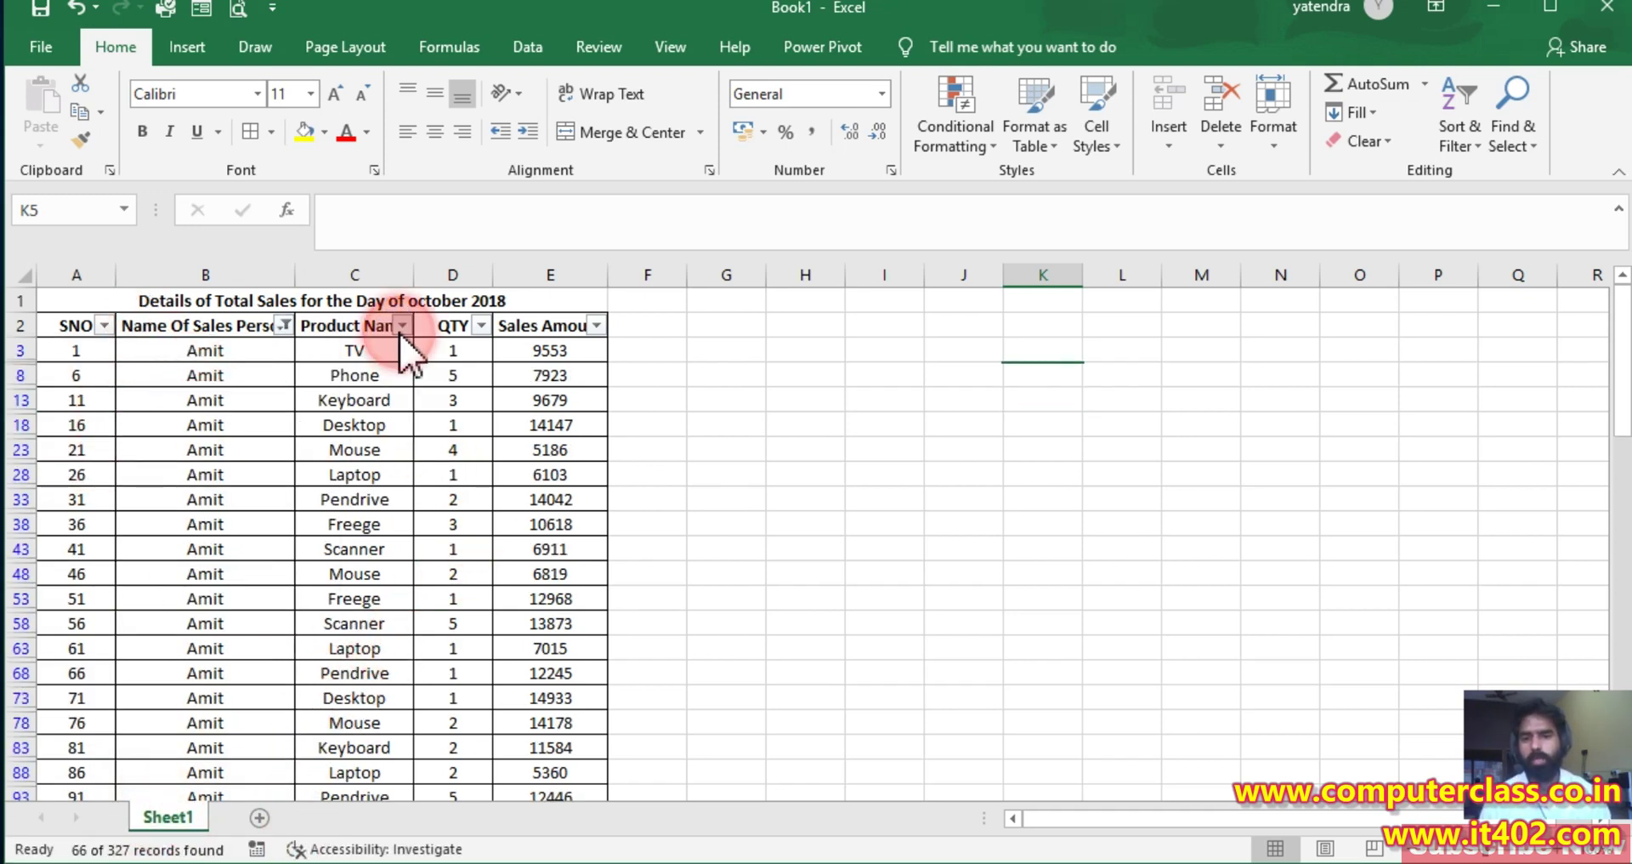
pyautogui.click(155, 597)
pyautogui.click(156, 621)
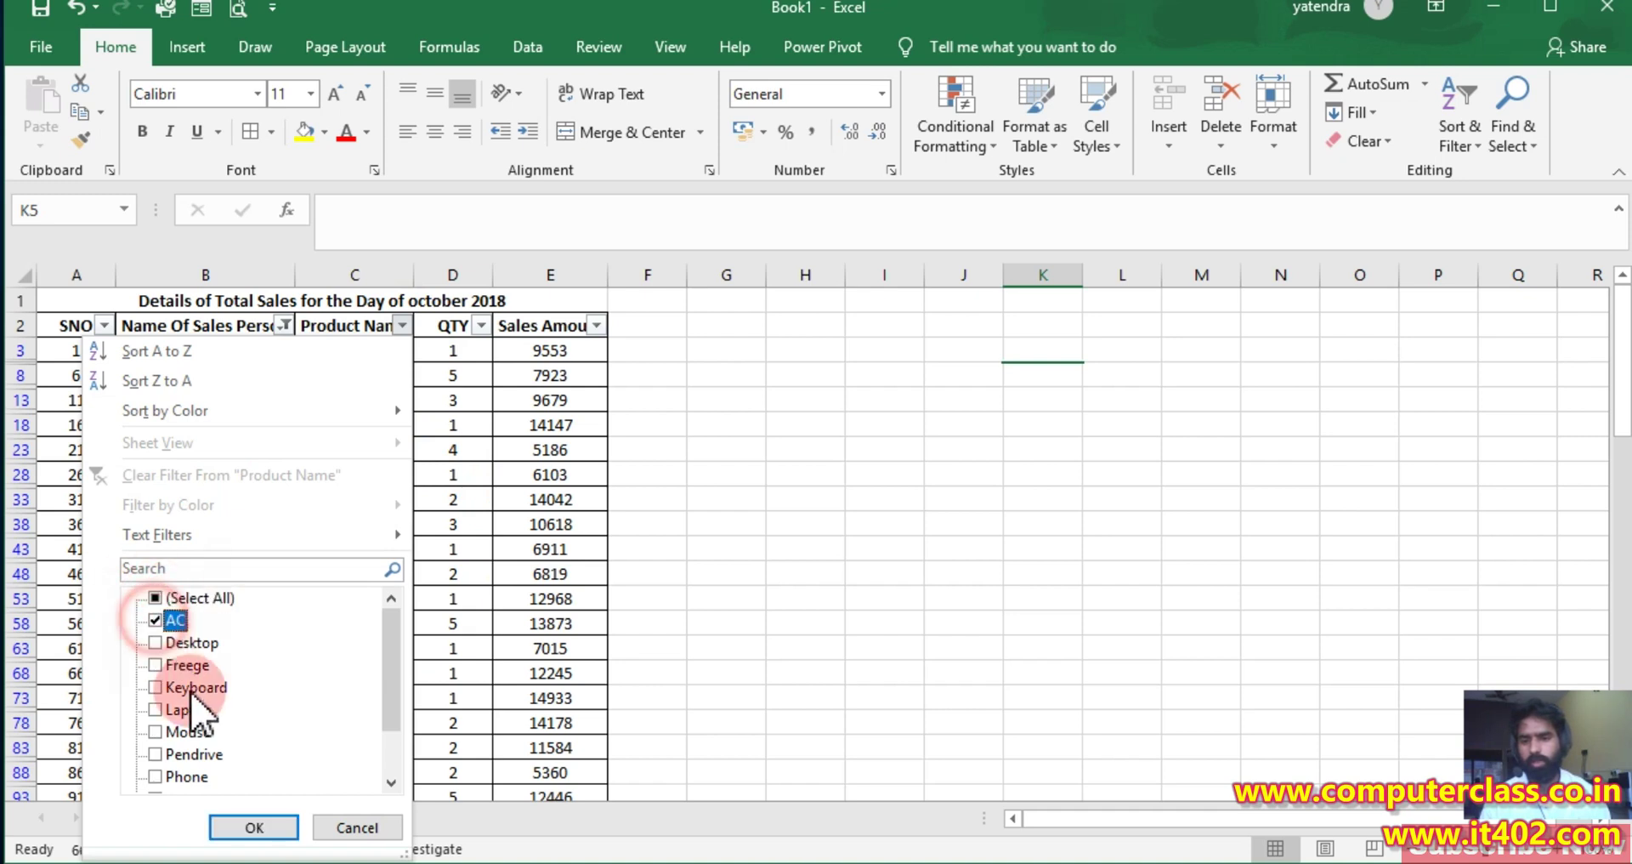
pyautogui.click(253, 827)
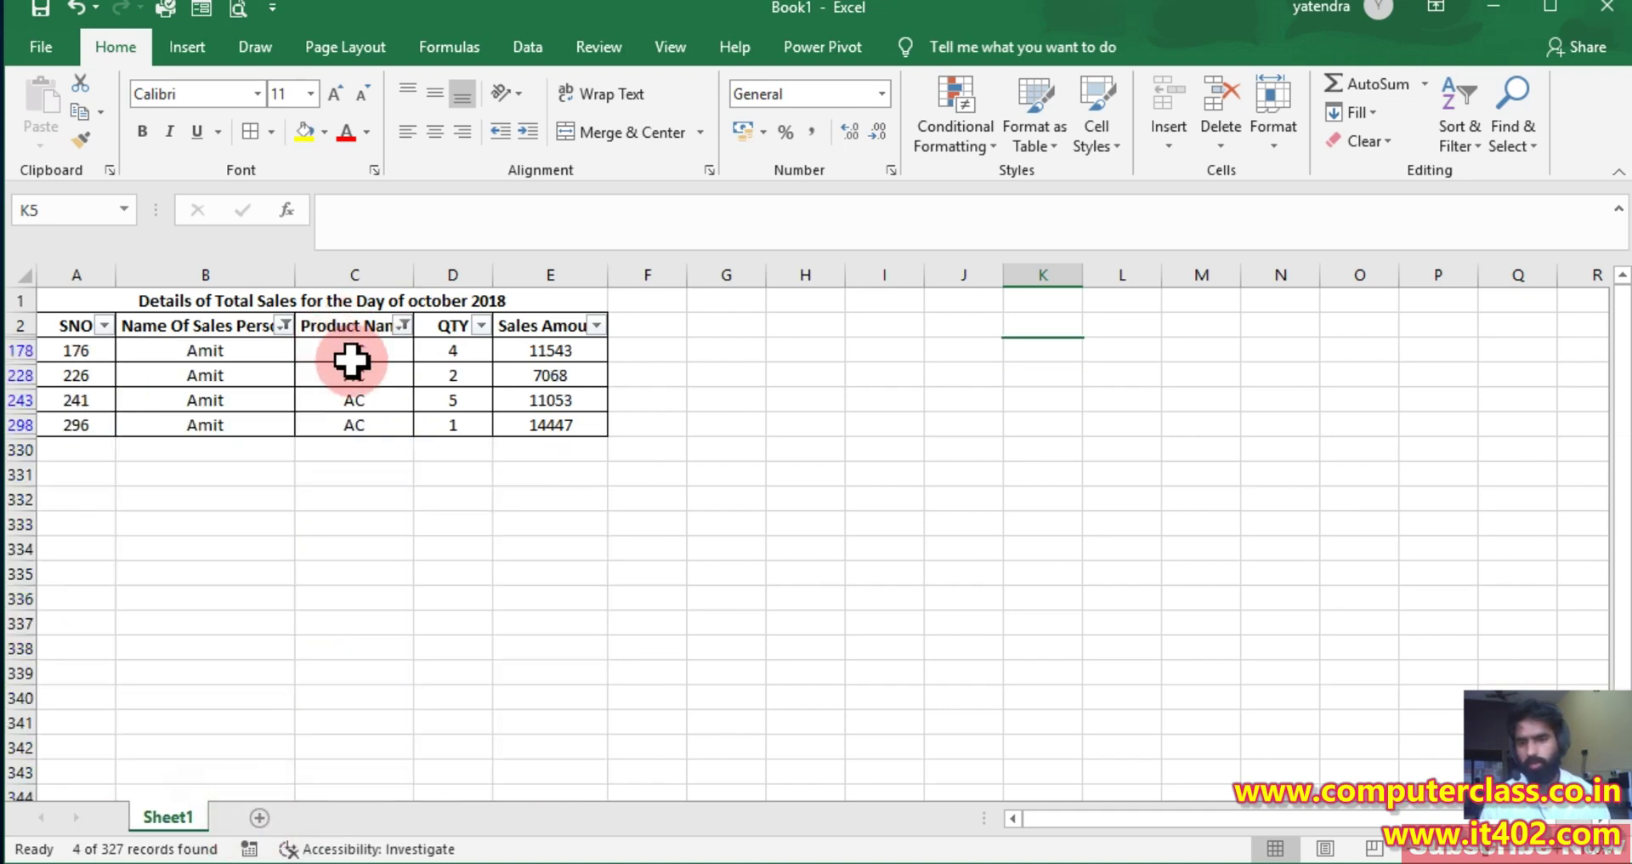
# Check the sums of QTY and Sales Amount for the salesperson's filtered AC rows
pyautogui.click(442, 351)
pyautogui.moveTo(434, 391); pyautogui.dragTo(435, 425)
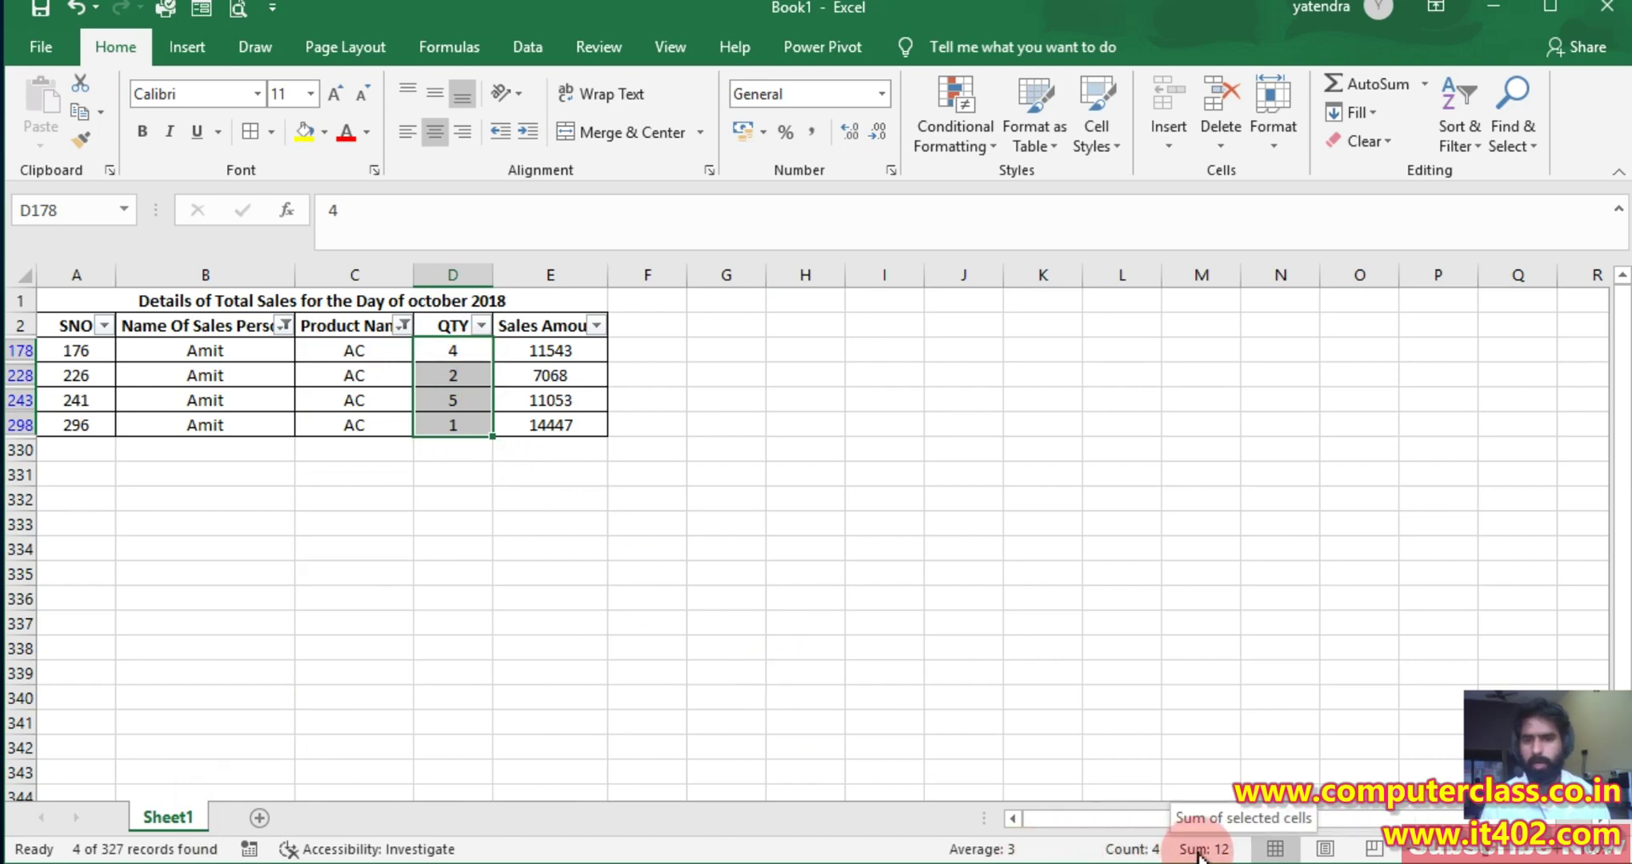
pyautogui.moveTo(551, 350); pyautogui.dragTo(565, 425)
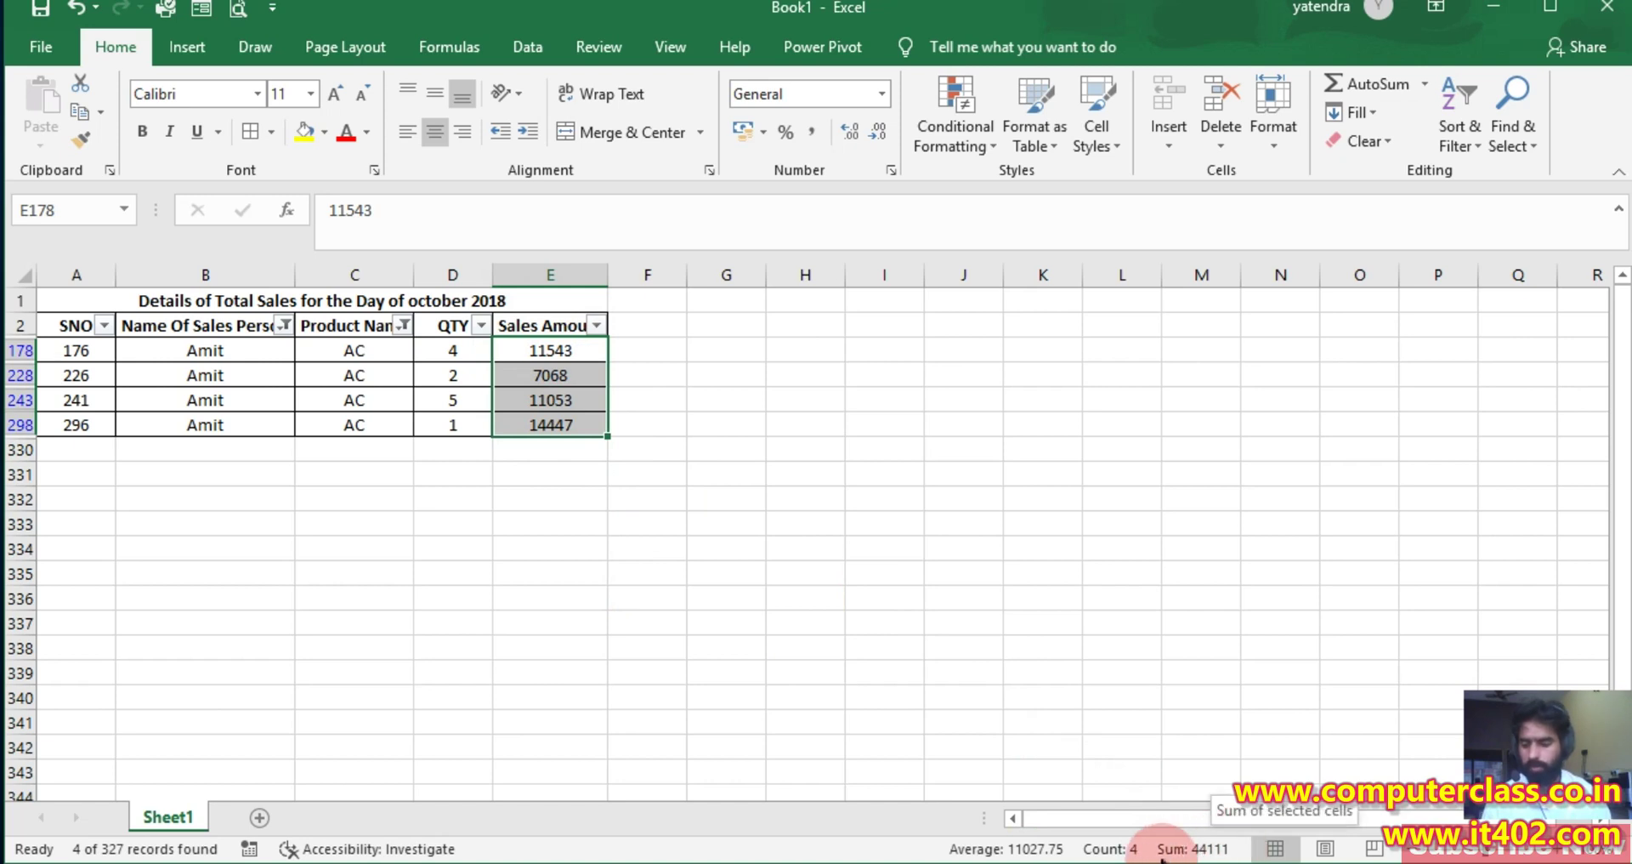
pyautogui.moveTo(911, 824)
pyautogui.mouseDown()
pyautogui.moveTo(1269, 855)
pyautogui.moveTo(932, 860)
pyautogui.moveTo(957, 815)
pyautogui.mouseUp()
pyautogui.press('Escape')
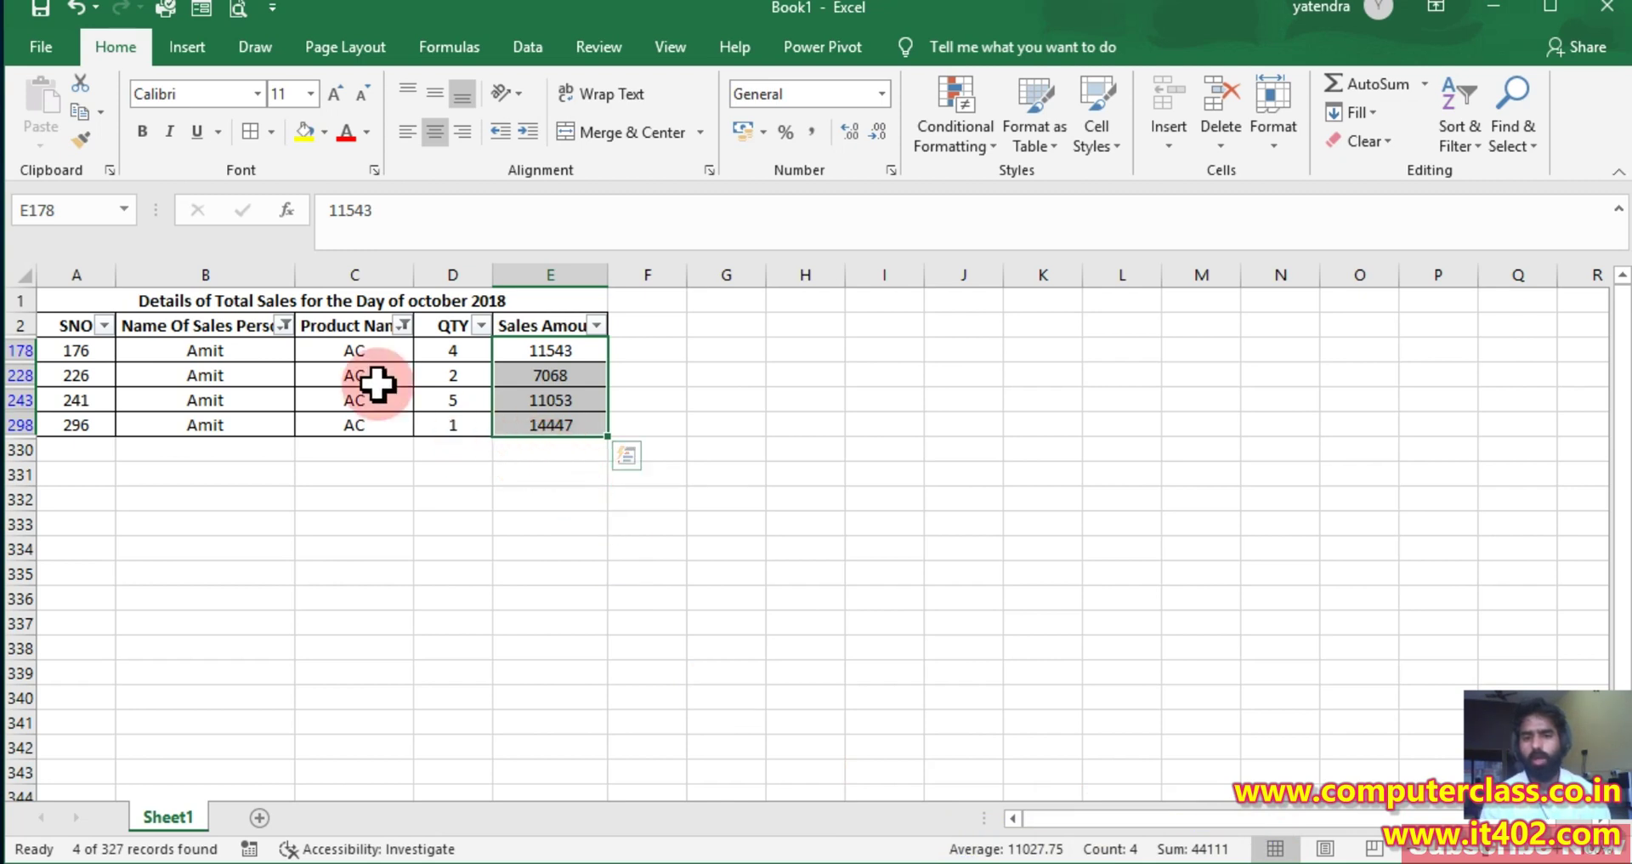
pyautogui.moveTo(473, 355); pyautogui.dragTo(473, 415)
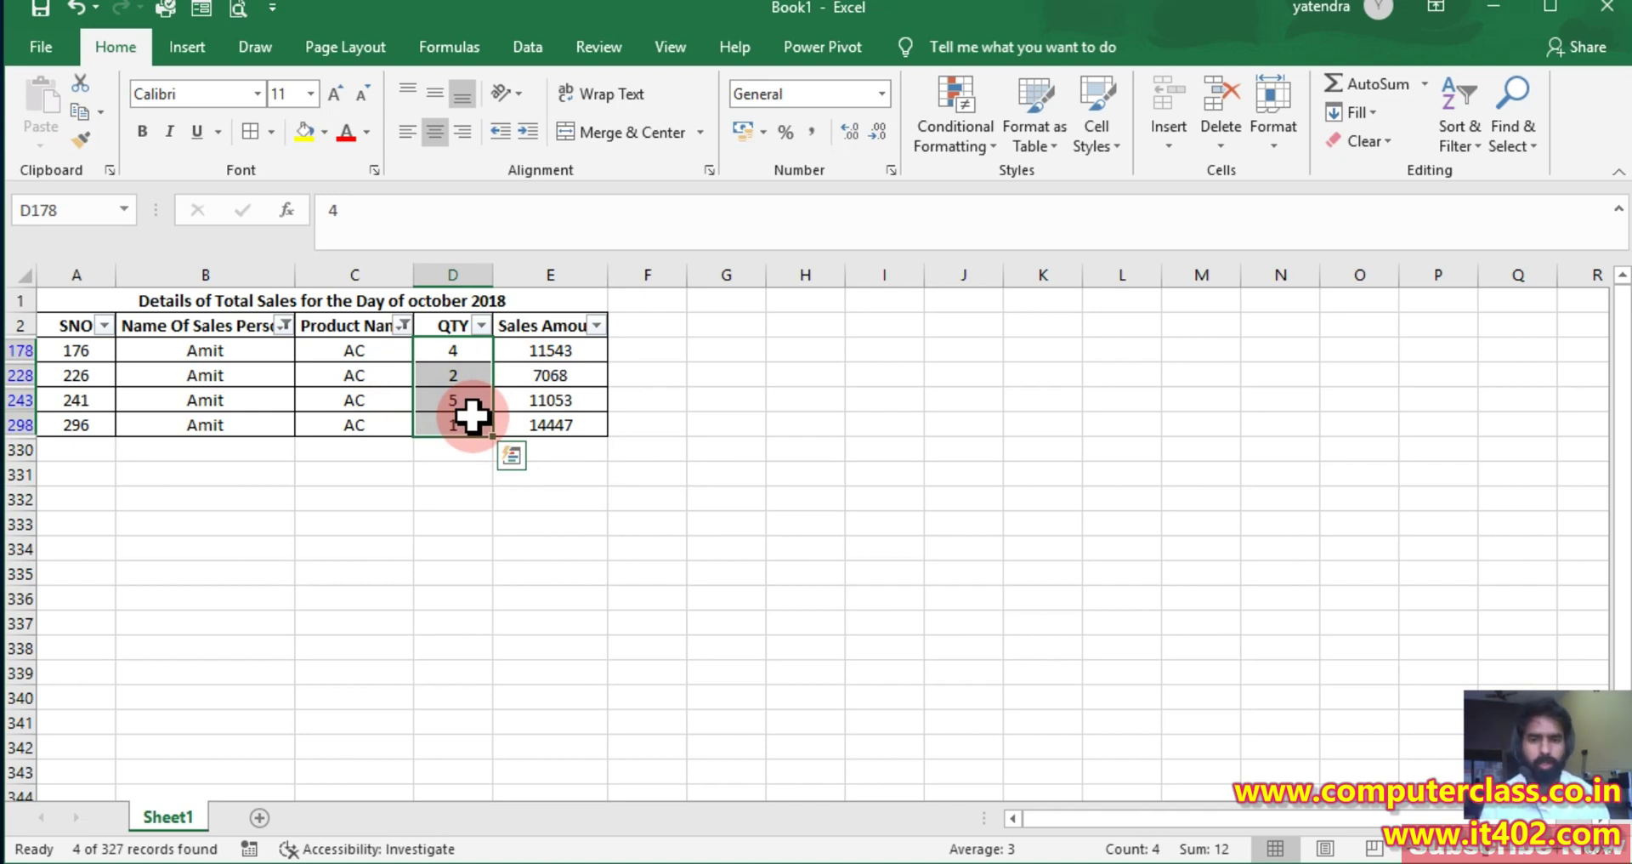
# Change the Product Name filter from AC to Desktop only
pyautogui.click(403, 325)
pyautogui.click(154, 620)
pyautogui.click(155, 641)
pyautogui.click(236, 827)
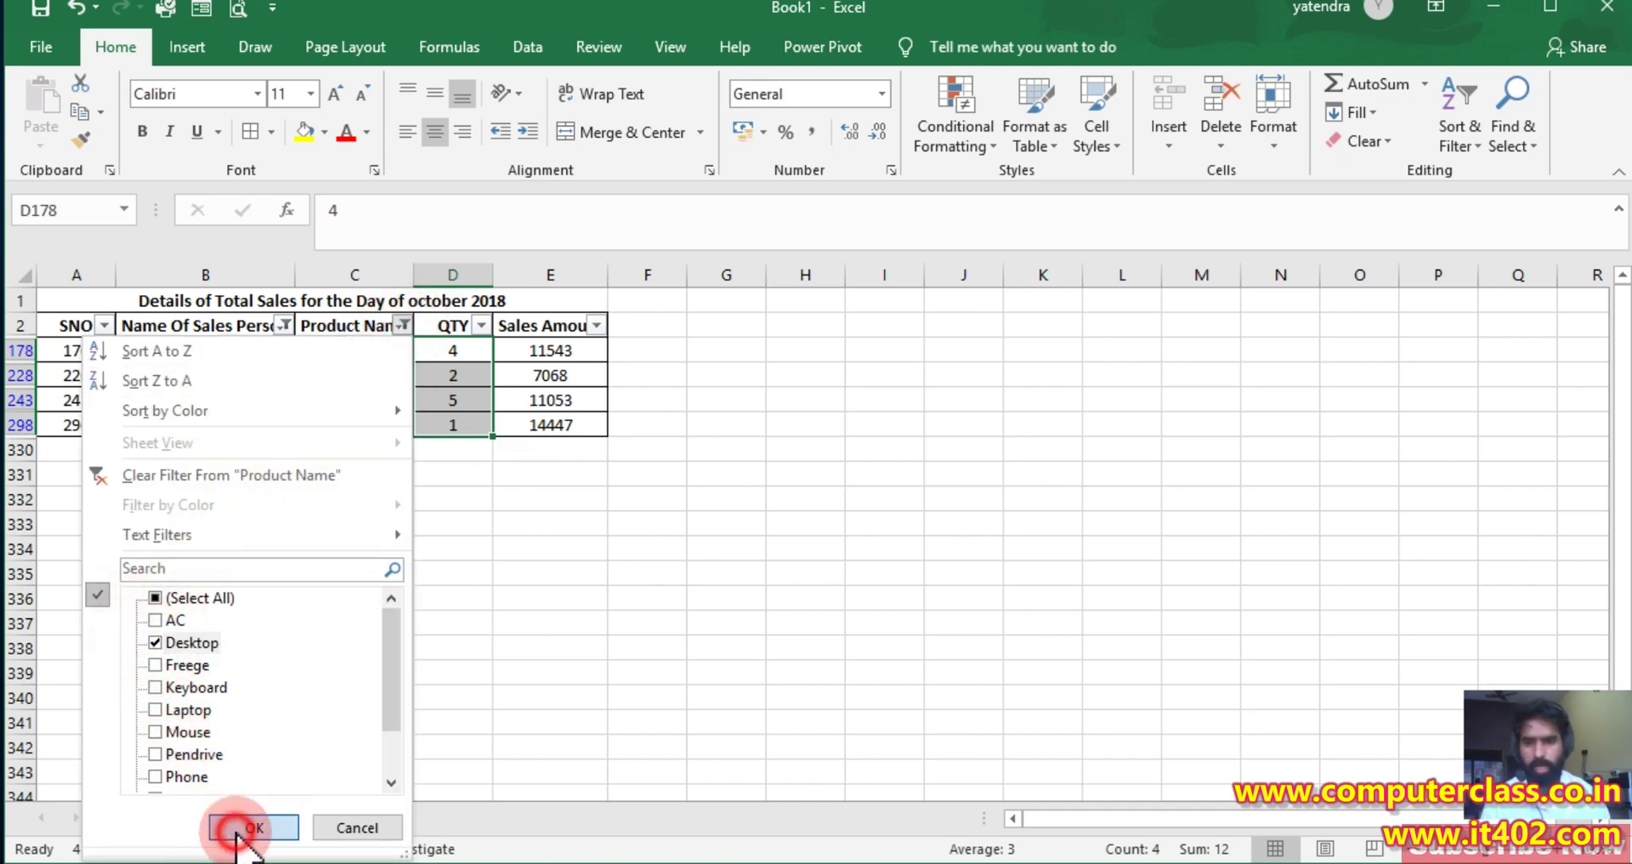
# Change the Product Name filter to show only Freege
pyautogui.click(403, 324)
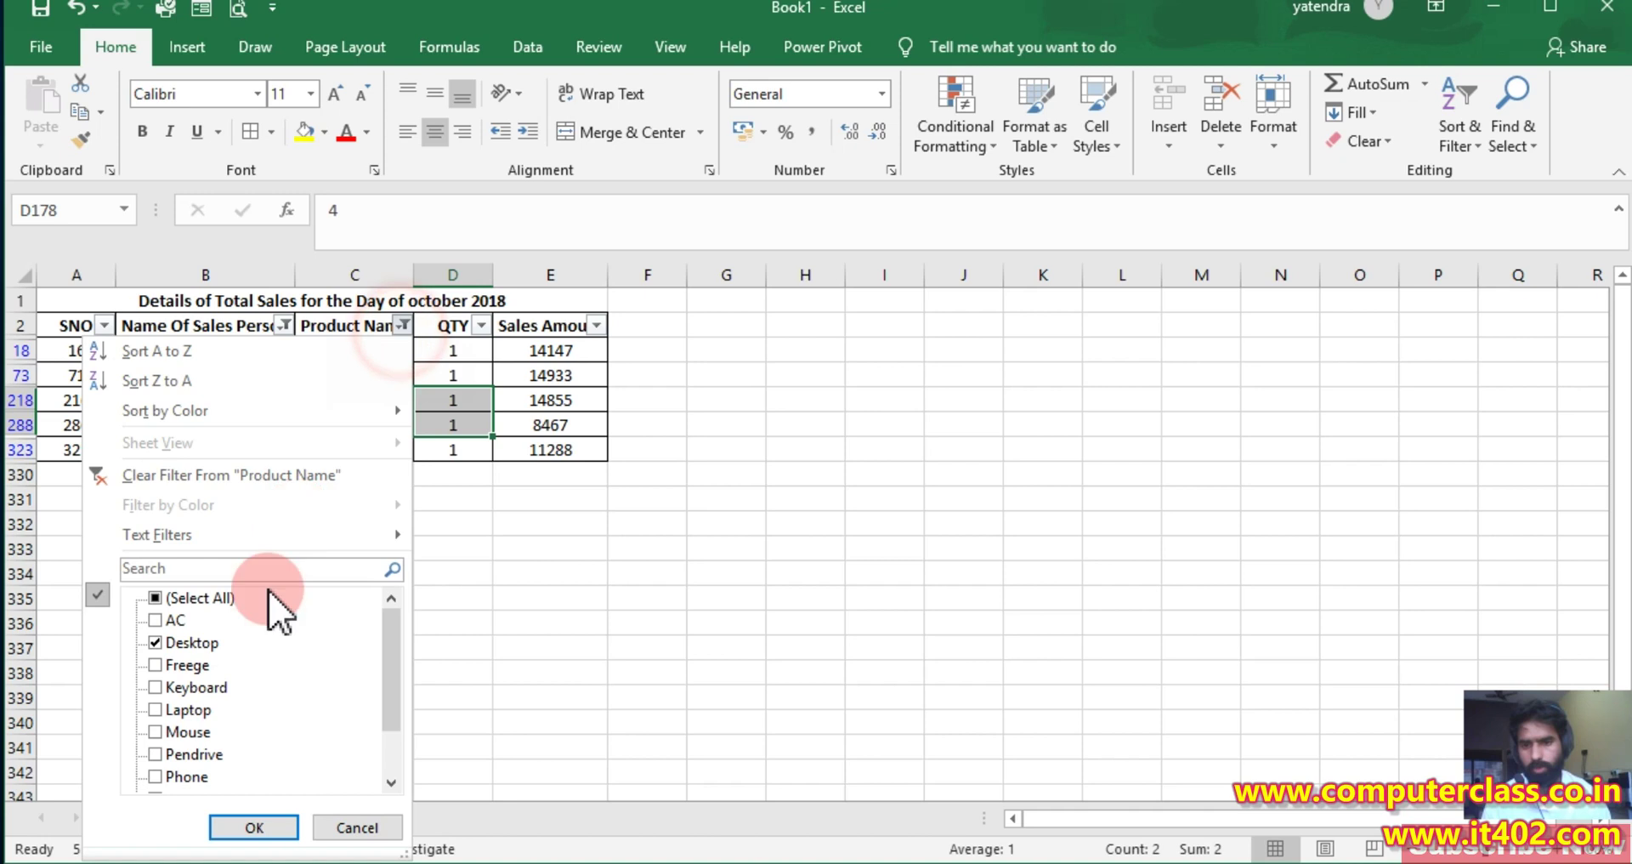
pyautogui.click(155, 664)
pyautogui.click(155, 642)
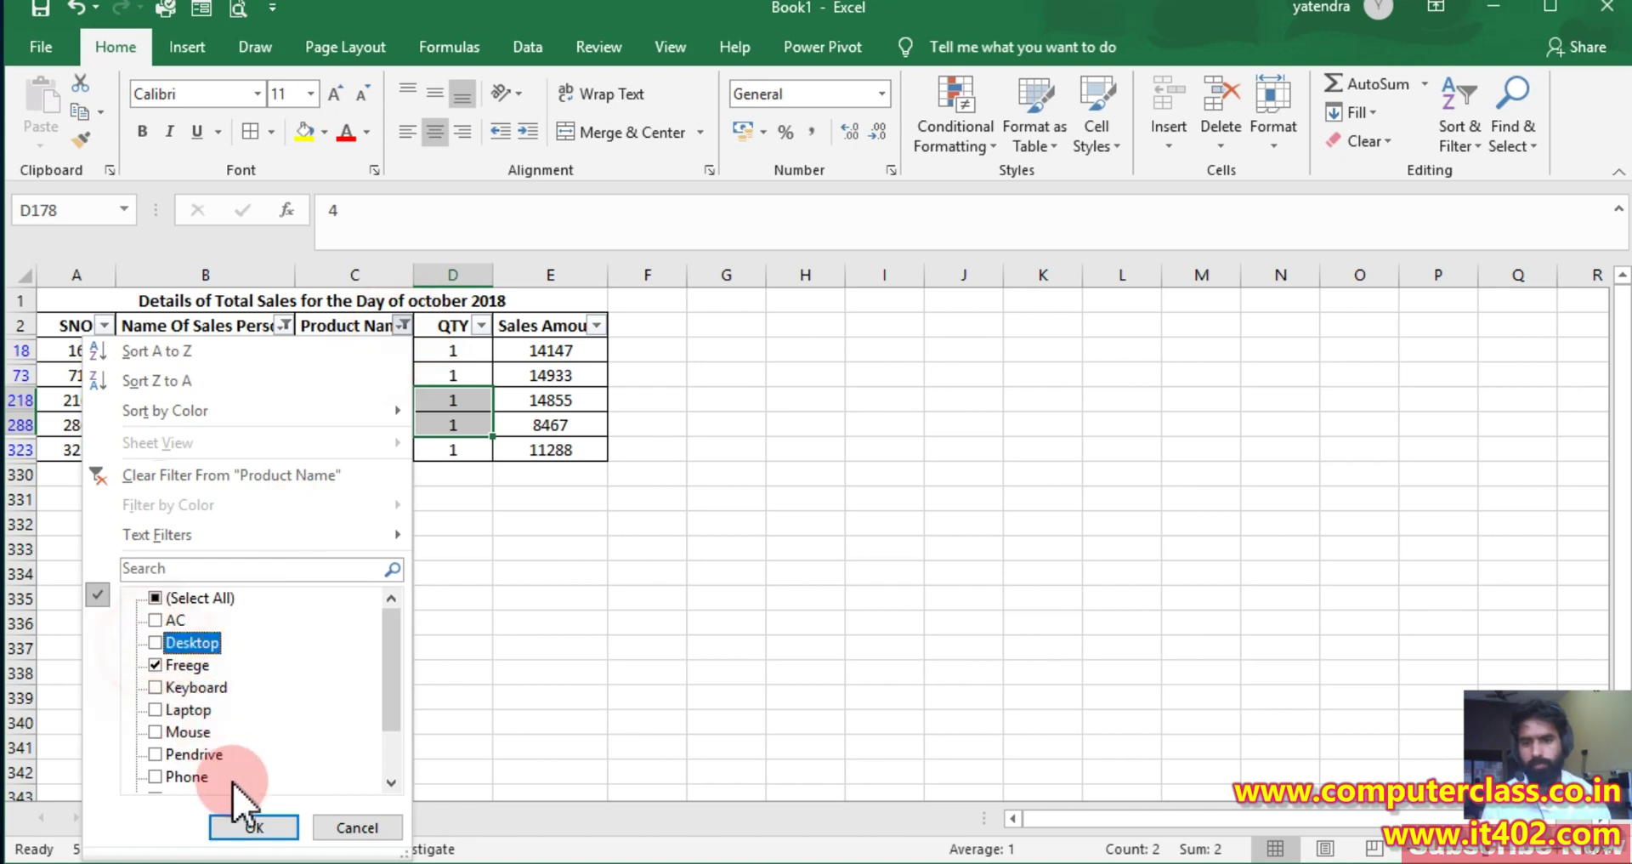
pyautogui.click(251, 825)
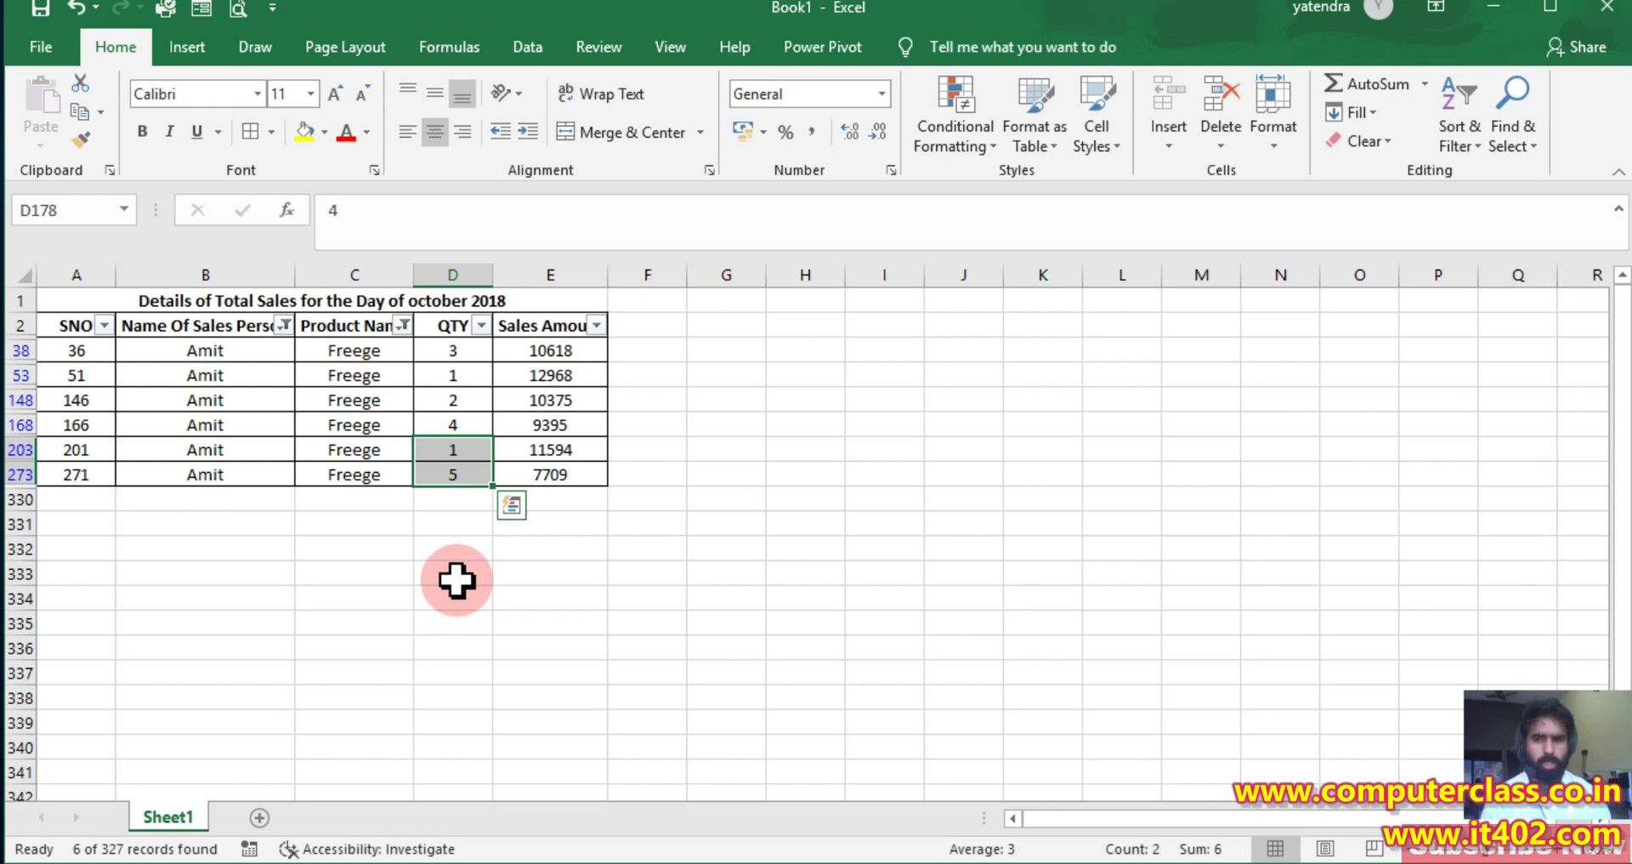
pyautogui.click(380, 421)
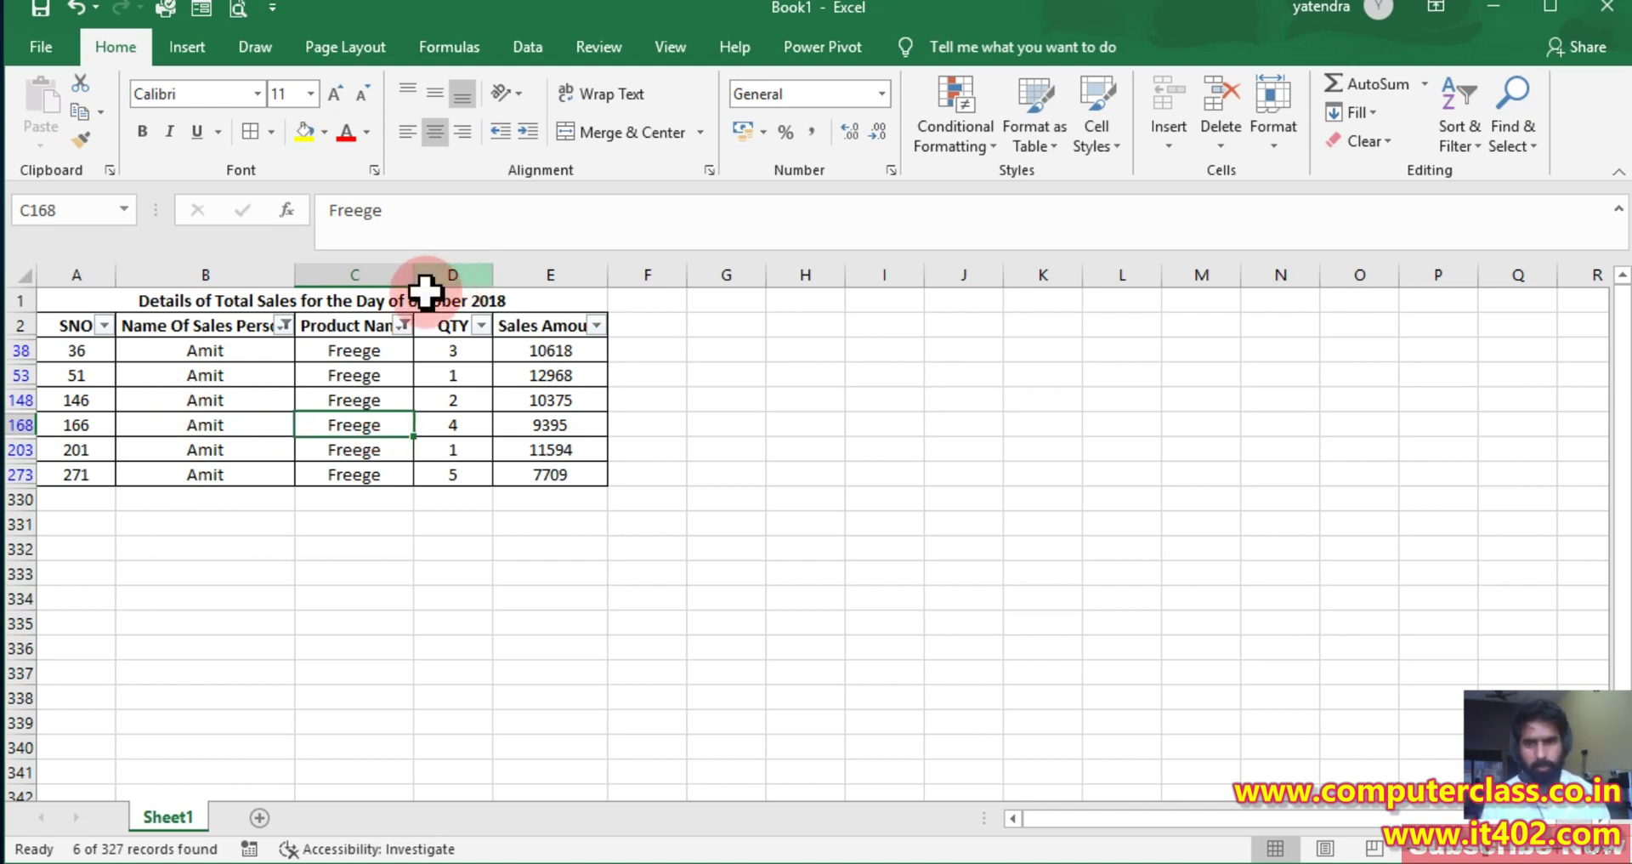
# Clear the salesperson and product filters, and remove filtering from the header row A2:E2
pyautogui.click(1462, 136)
pyautogui.click(1493, 293)
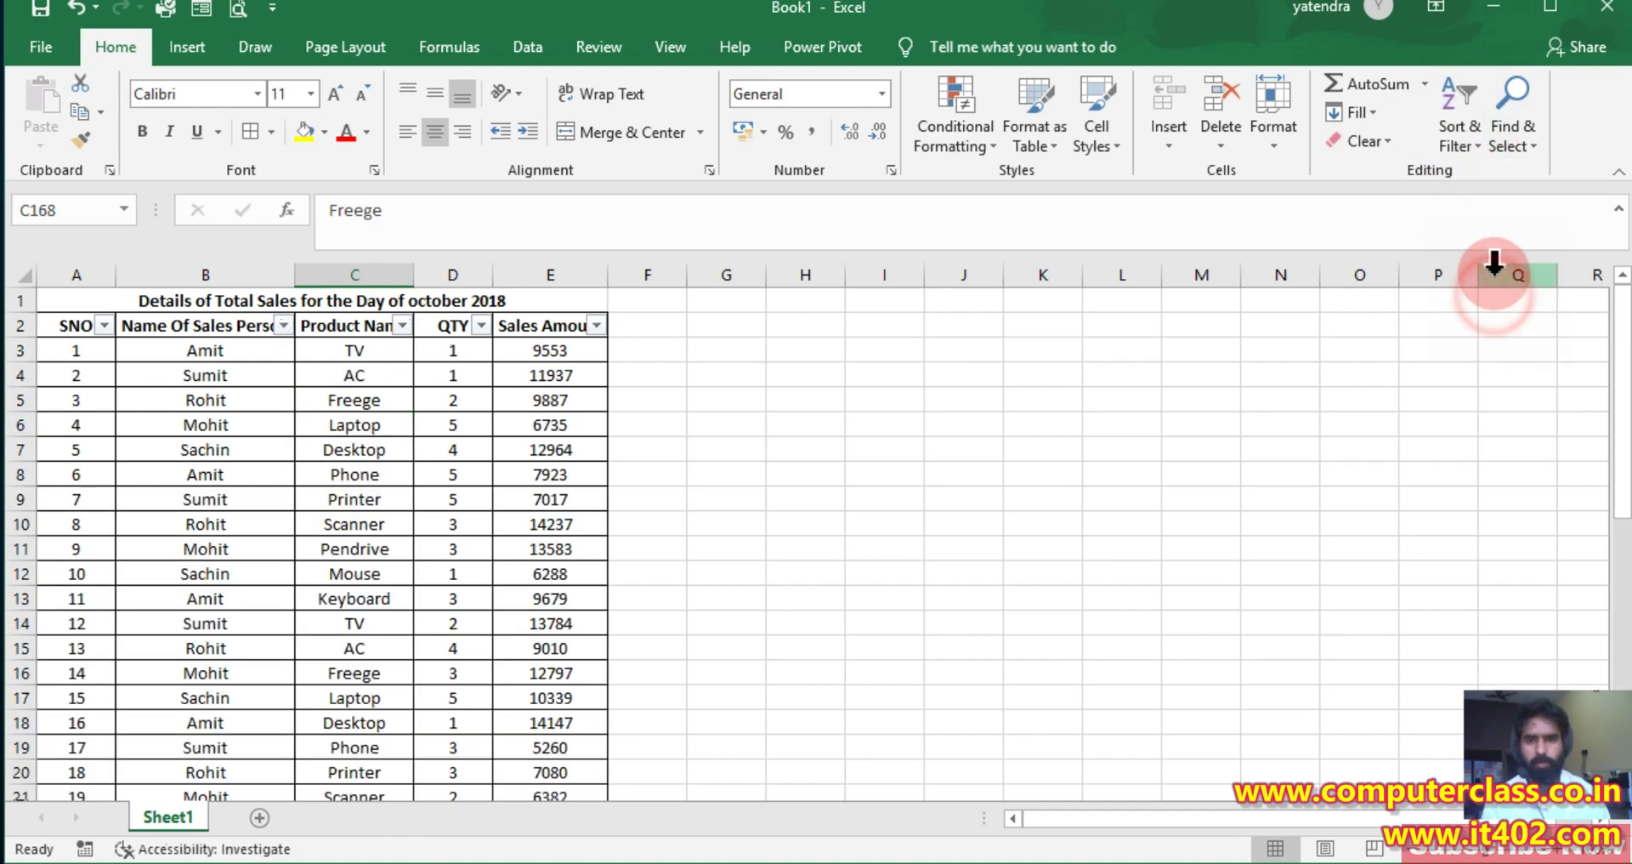
pyautogui.moveTo(66, 328); pyautogui.dragTo(567, 328)
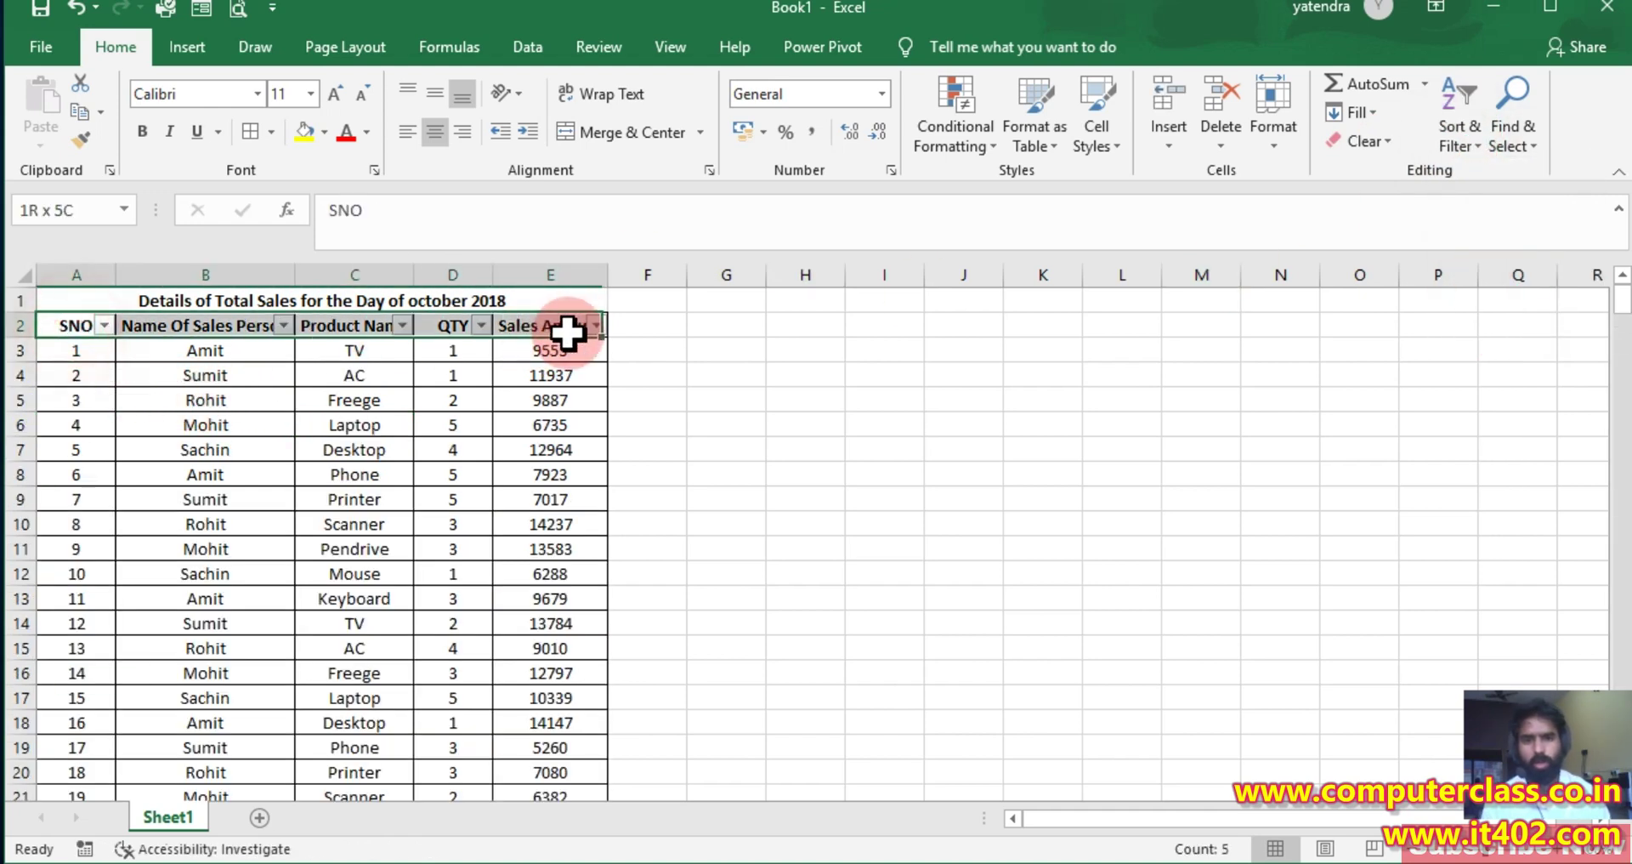
pyautogui.click(1460, 134)
pyautogui.click(1489, 263)
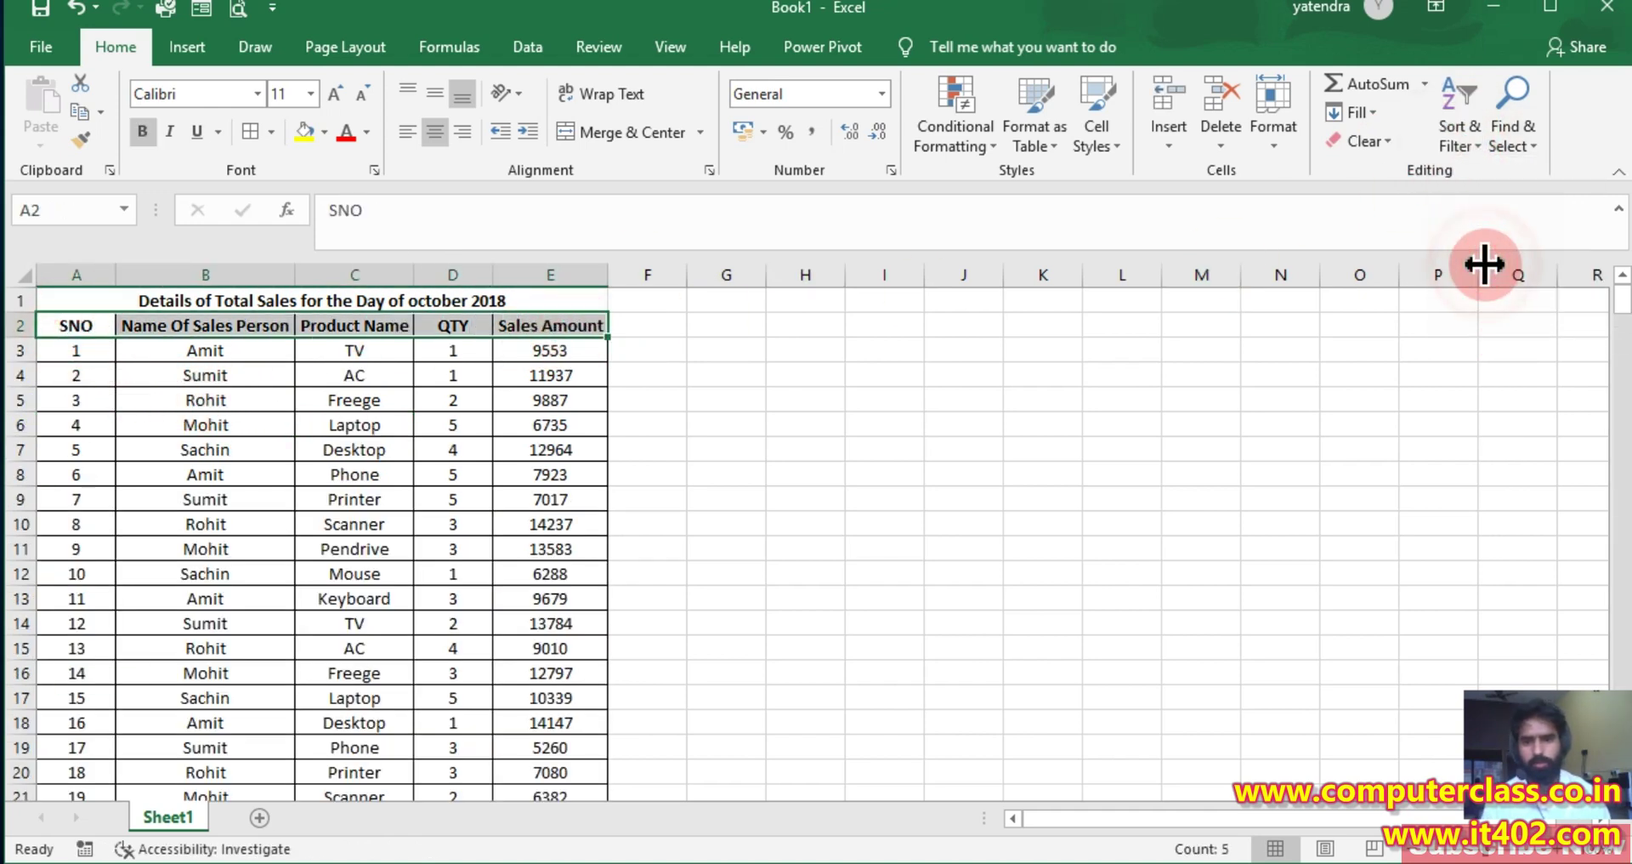
# Open the Create PivotTable dialog for the sales table and dismiss it without creating a PivotTable
pyautogui.click(225, 451)
pyautogui.click(568, 424)
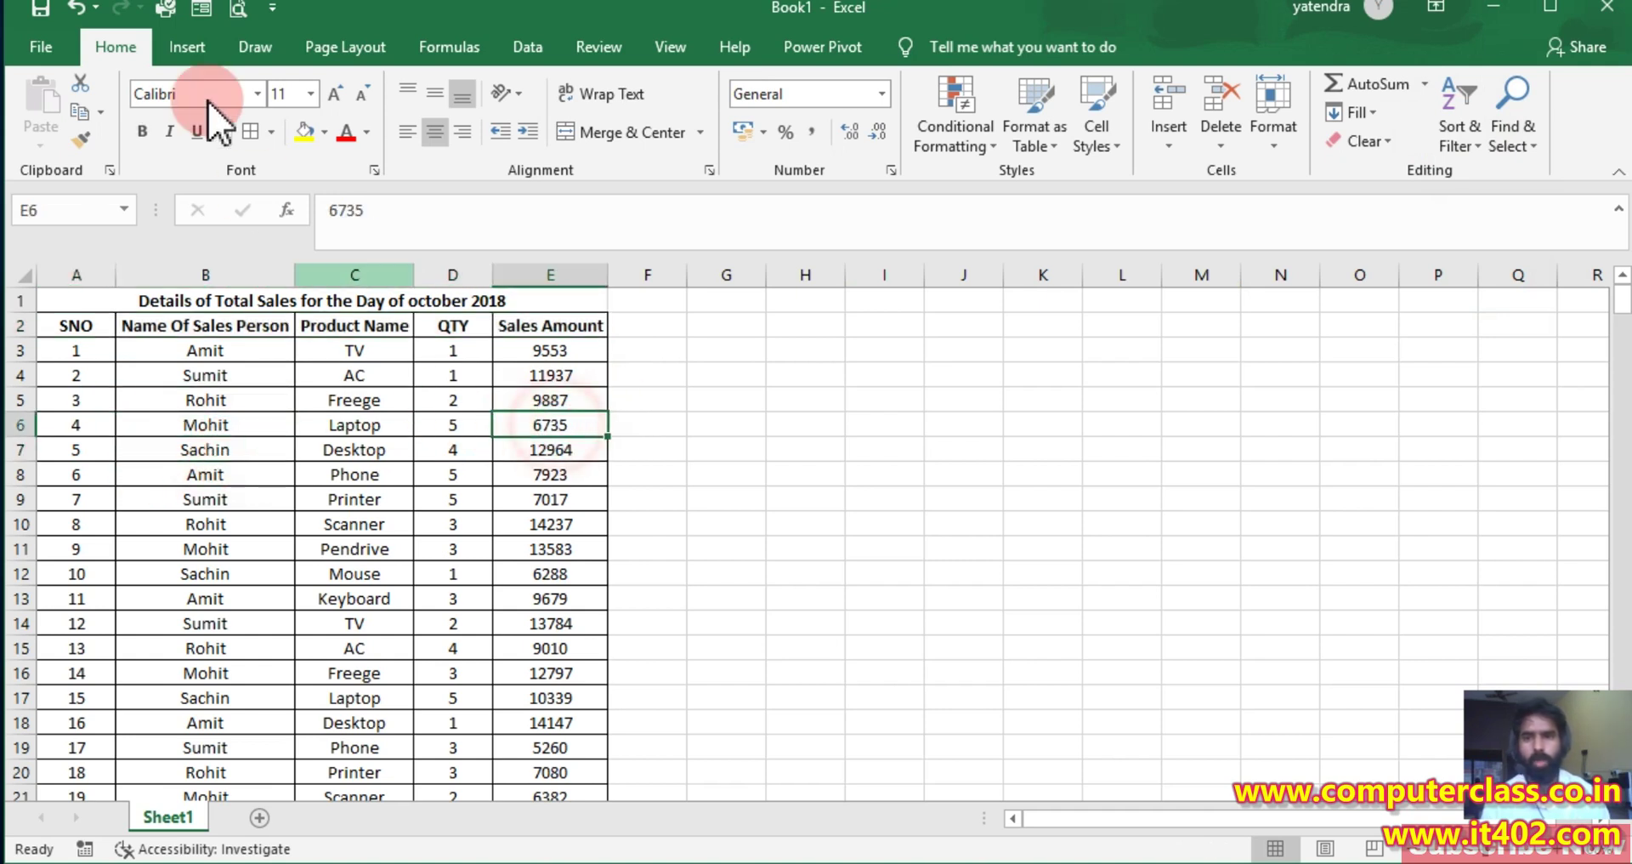
pyautogui.click(187, 51)
pyautogui.click(54, 123)
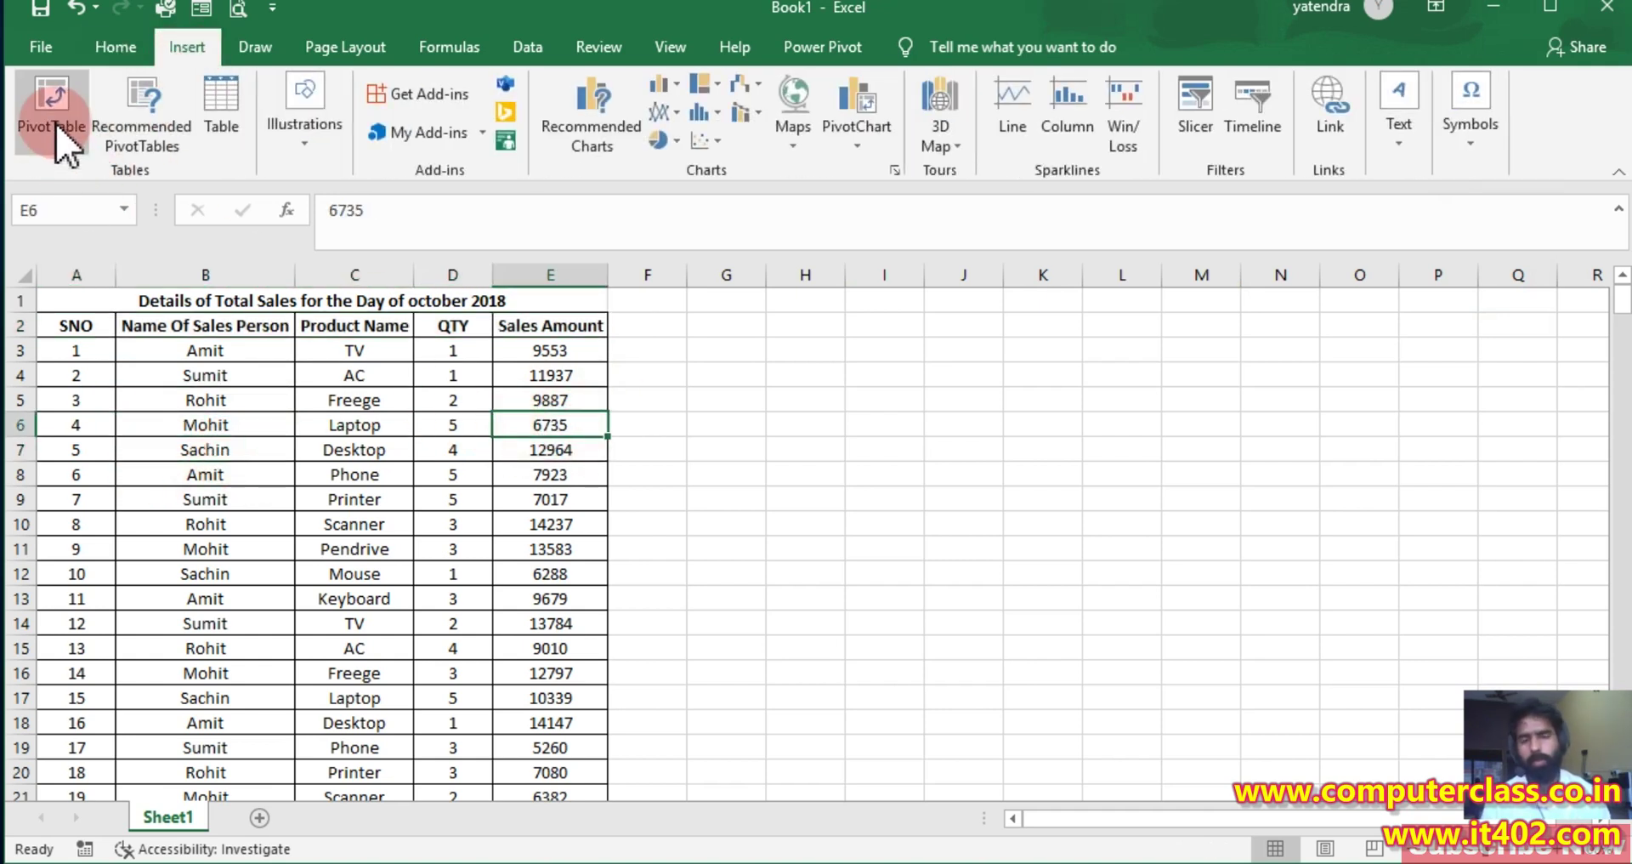
pyautogui.click(56, 127)
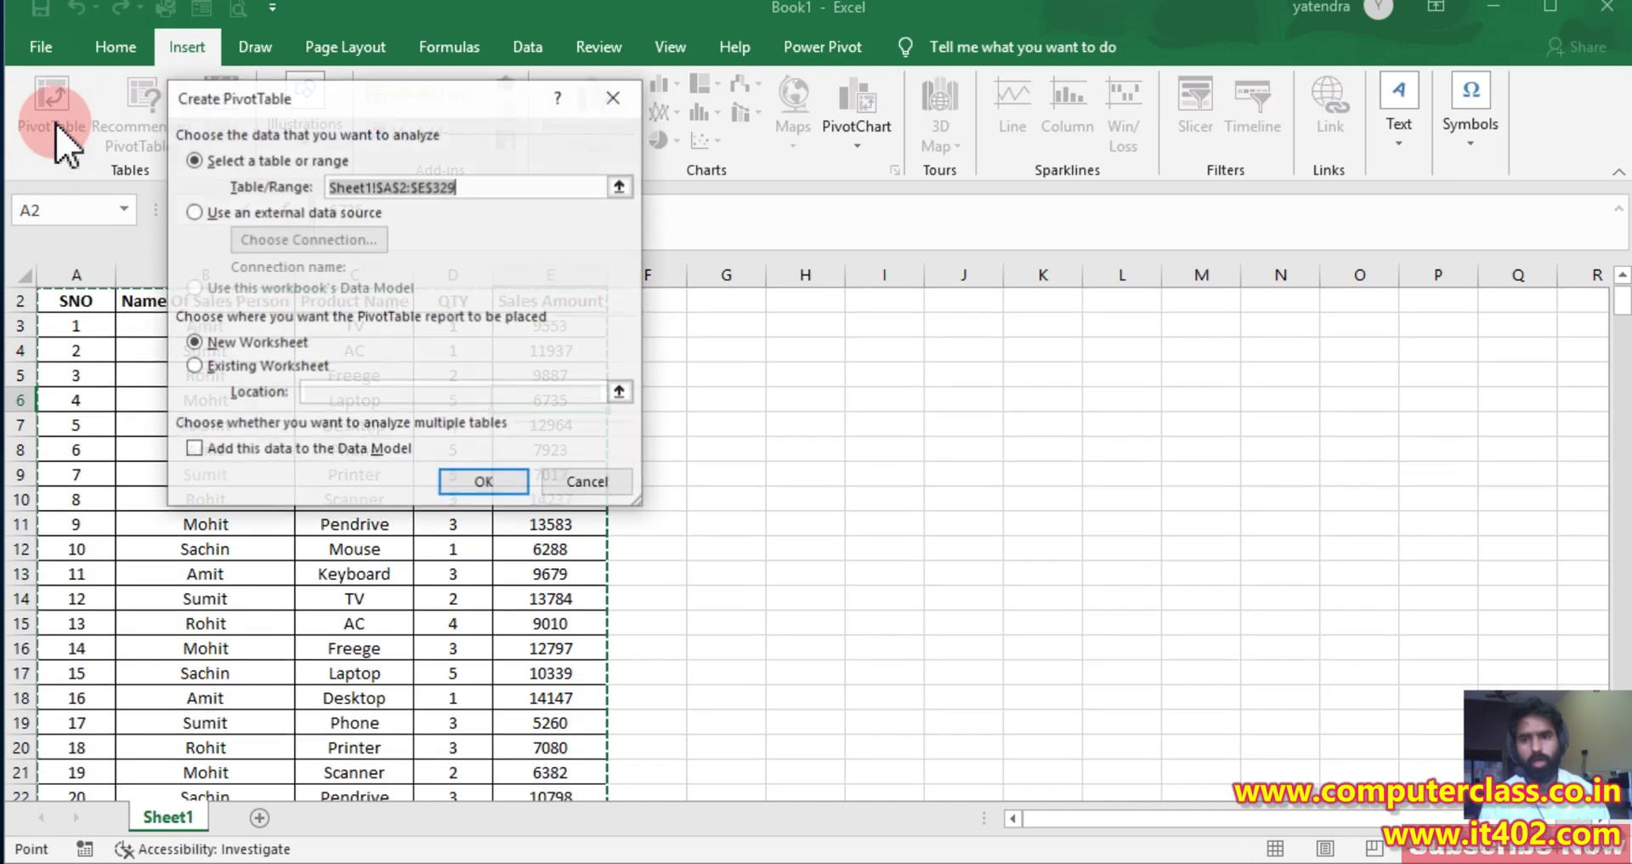
pyautogui.click(614, 96)
pyautogui.click(1092, 497)
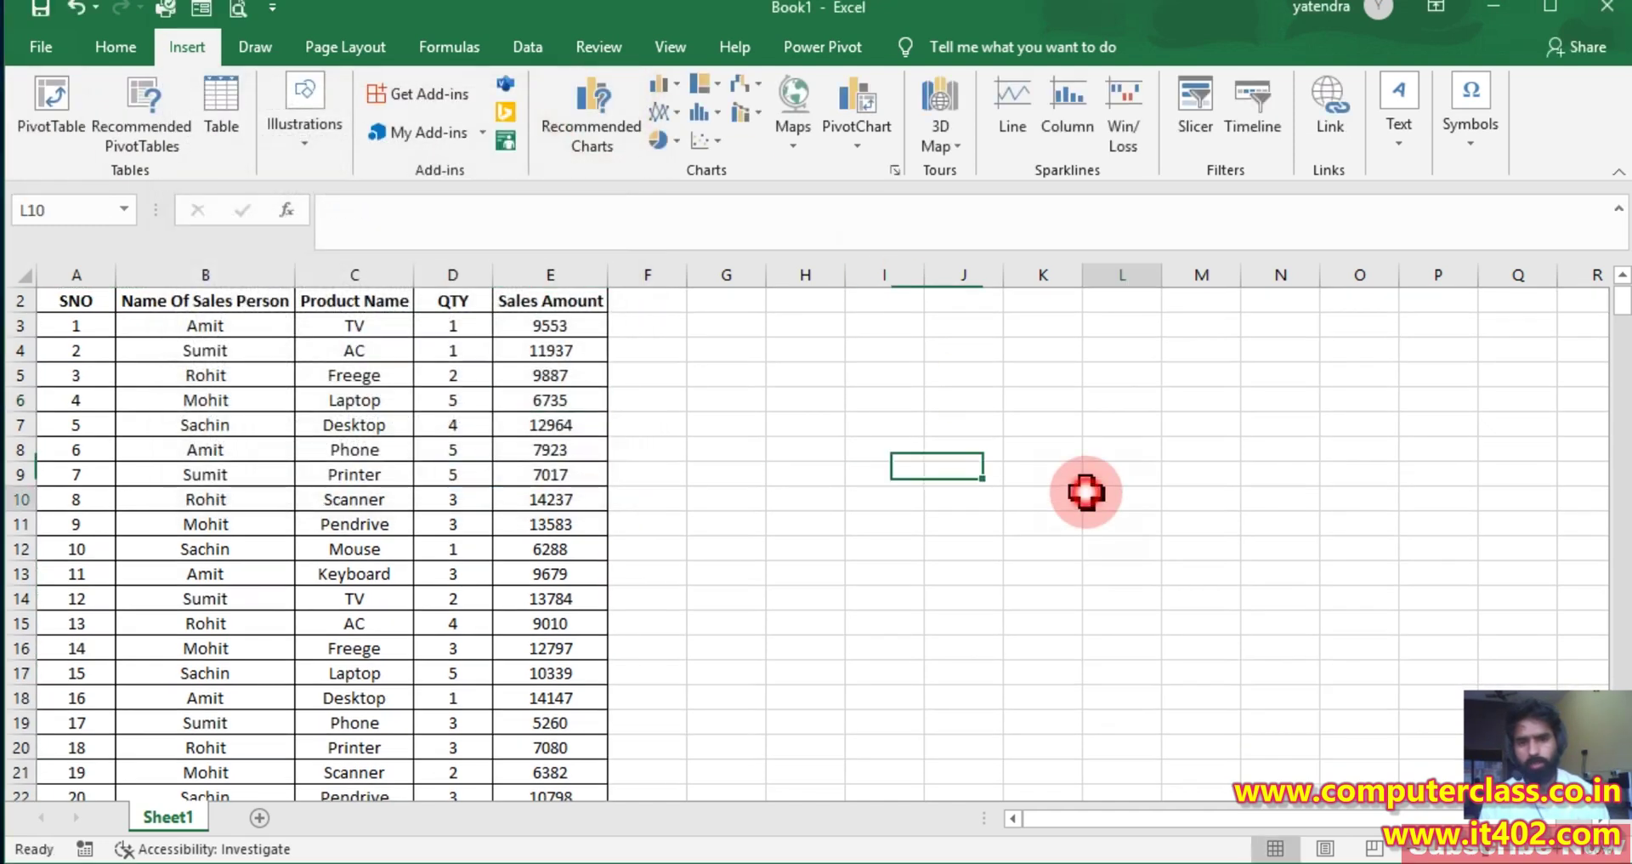
# Write the heading "Pivot Table" on a blank white drawing screen and draw two arrows branching down from it
pyautogui.click(54, 109)
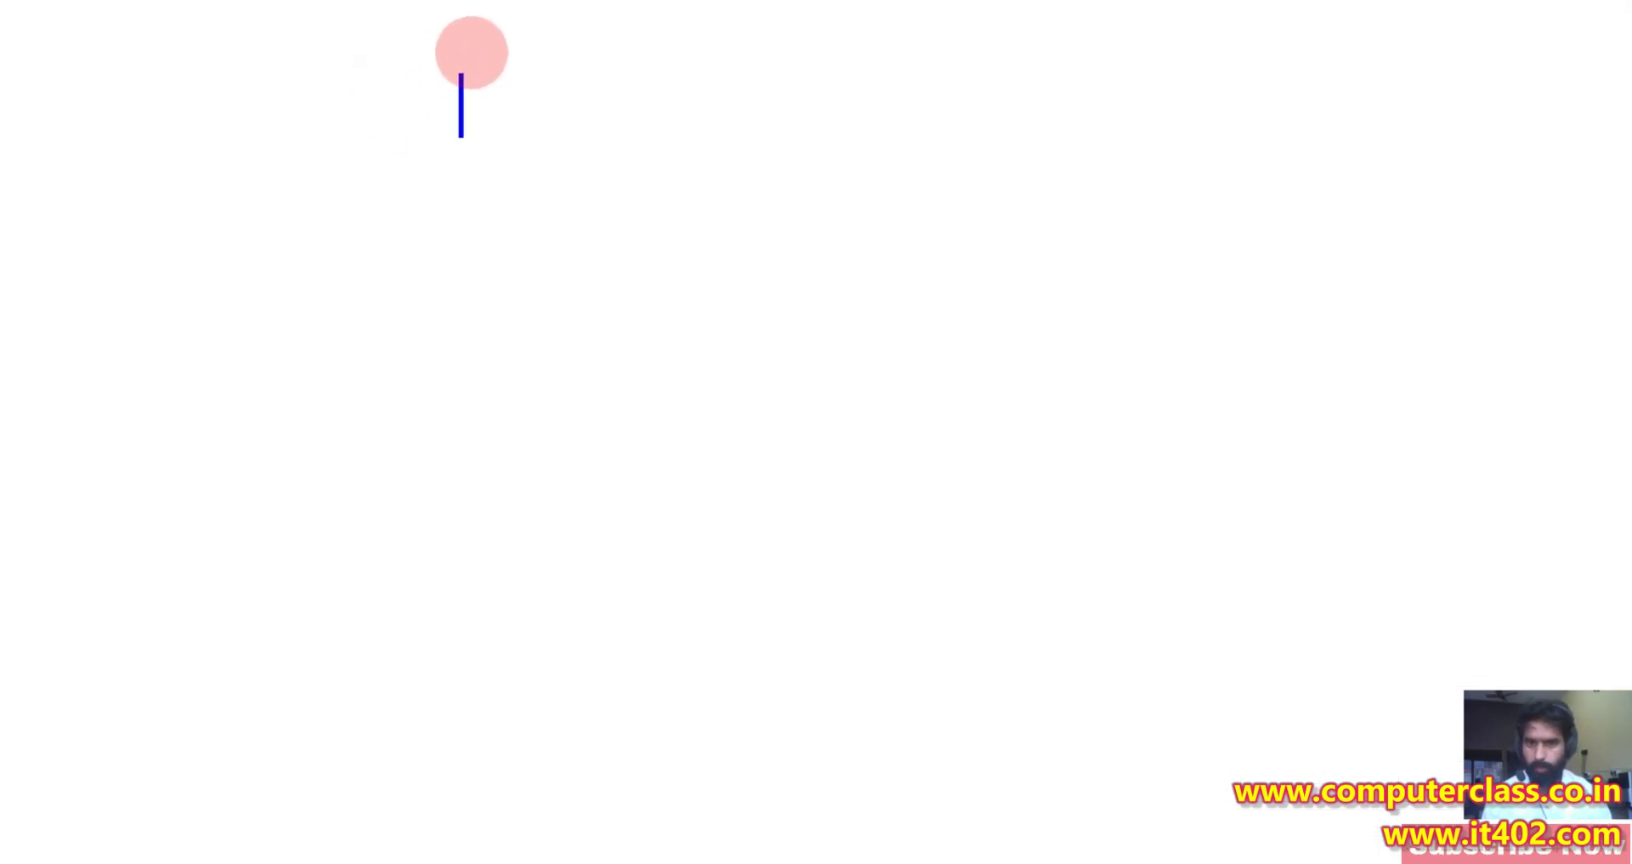
pyautogui.write('Pi')
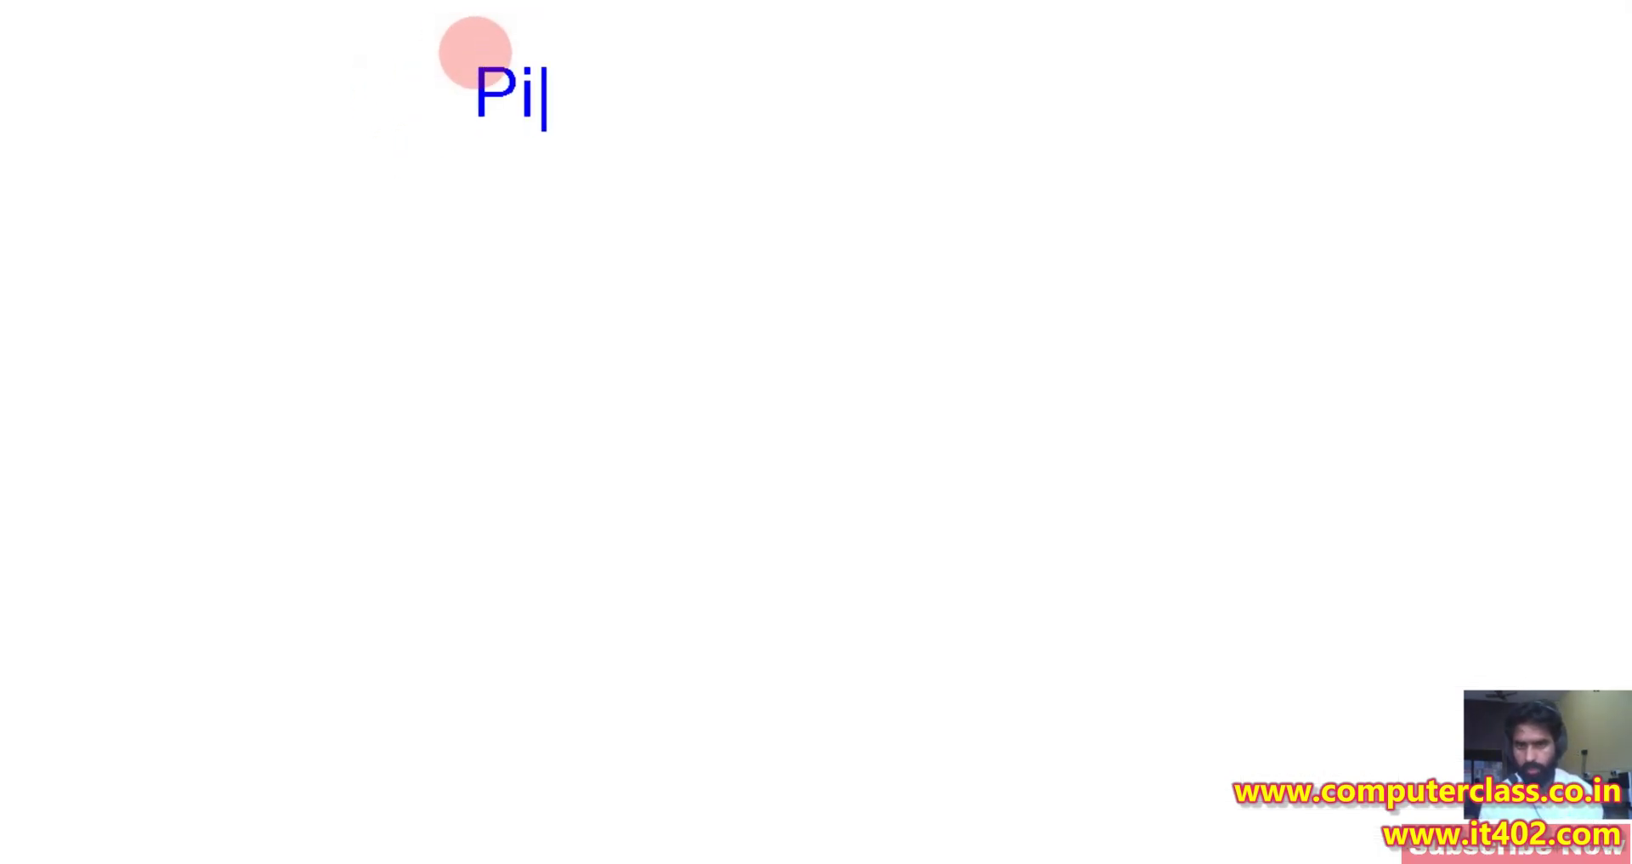
pyautogui.write('vot Table')
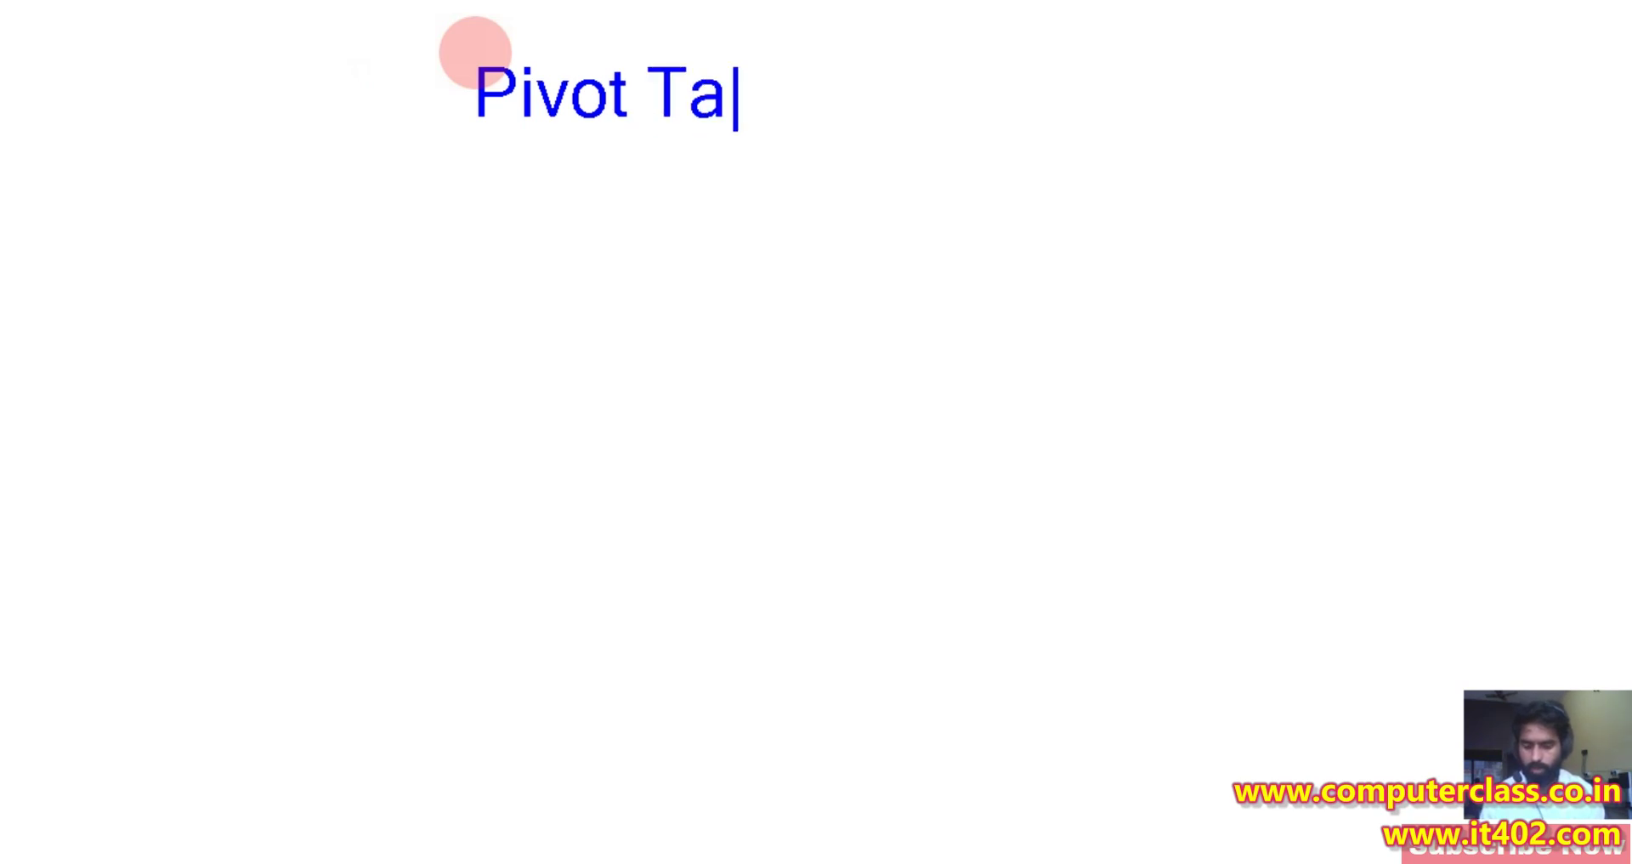
pyautogui.press('Return')
pyautogui.press('Return')
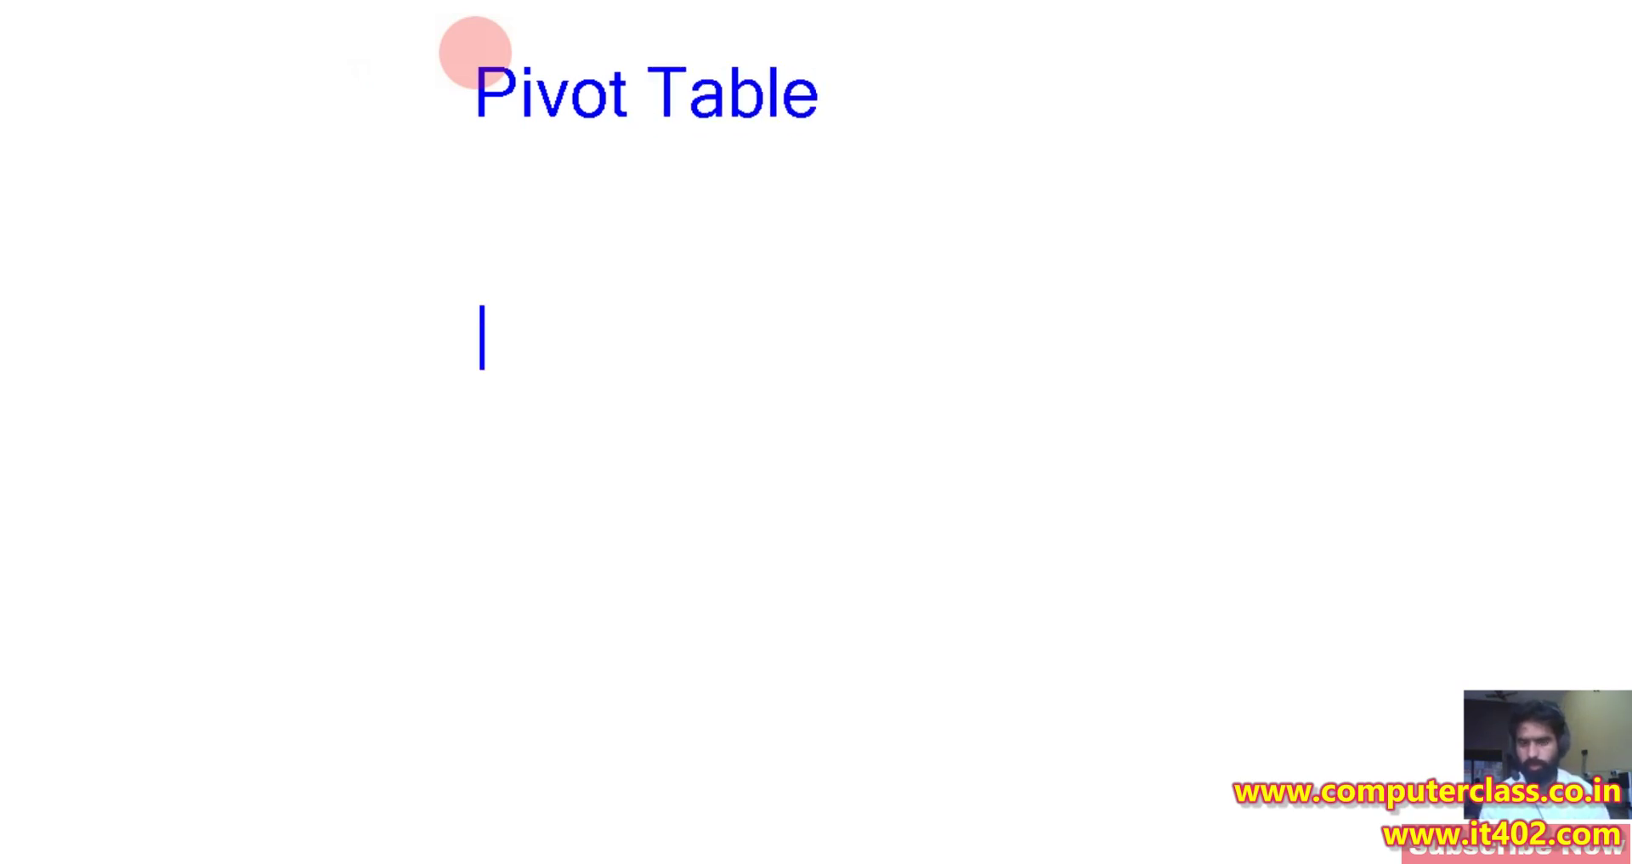
pyautogui.press('Escape')
pyautogui.moveTo(439, 333); pyautogui.dragTo(544, 137)
pyautogui.moveTo(915, 351)
pyautogui.mouseDown()
pyautogui.moveTo(762, 272)
pyautogui.moveTo(652, 145)
pyautogui.mouseUp()
# Label the left arrow "where is the data or Table", split over four lines
pyautogui.write('t')
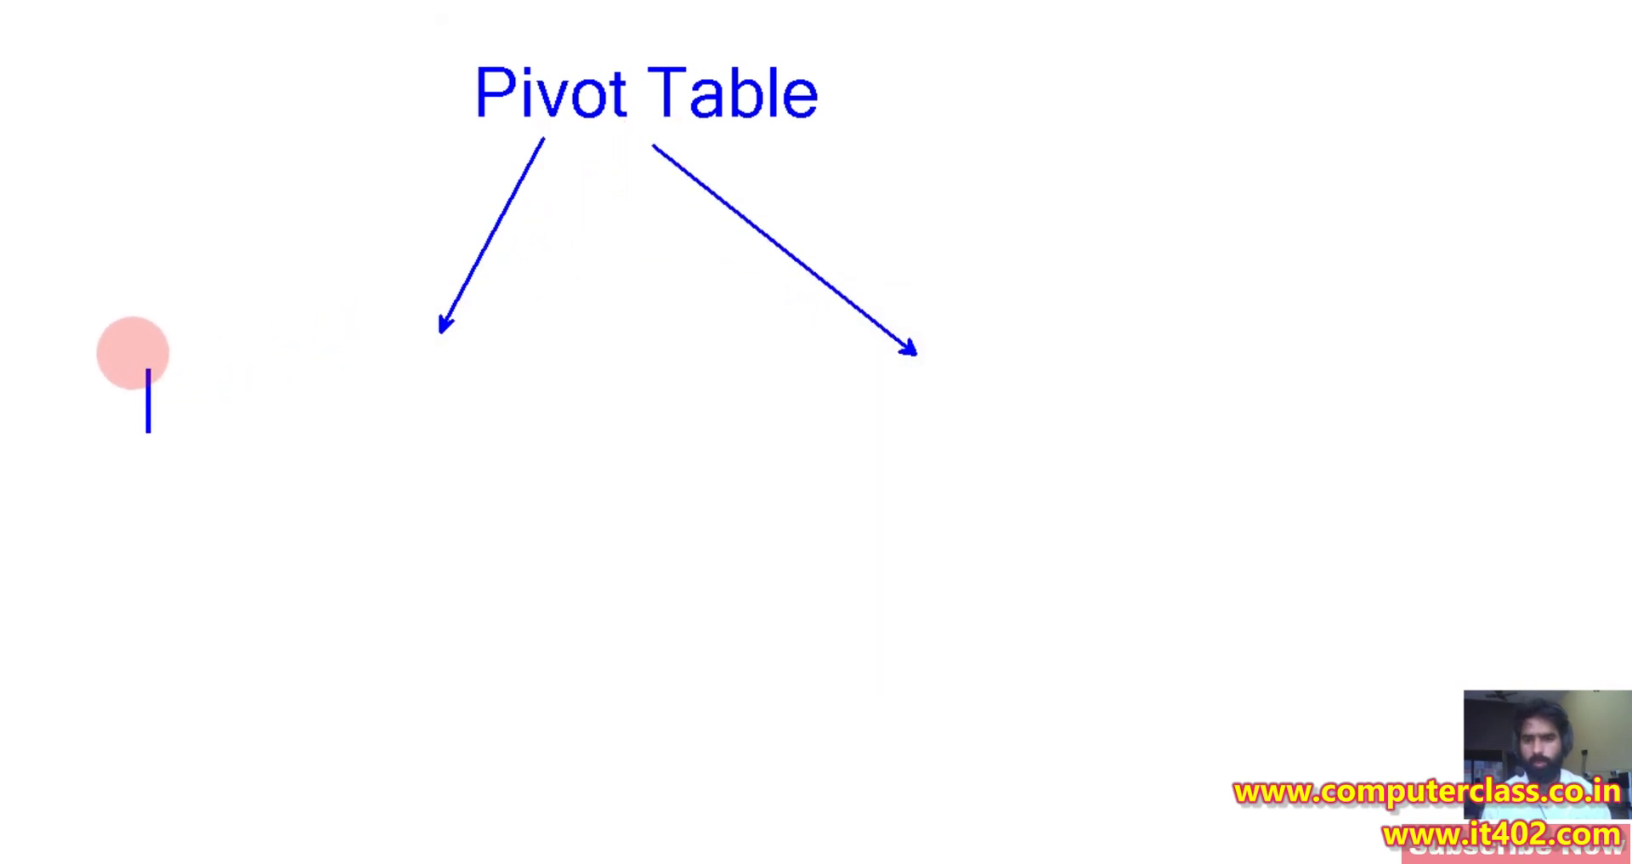
pyautogui.write('where is the')
pyautogui.press('Return')
pyautogui.write('data')
pyautogui.press('Return')
pyautogui.write('or')
pyautogui.press('Return')
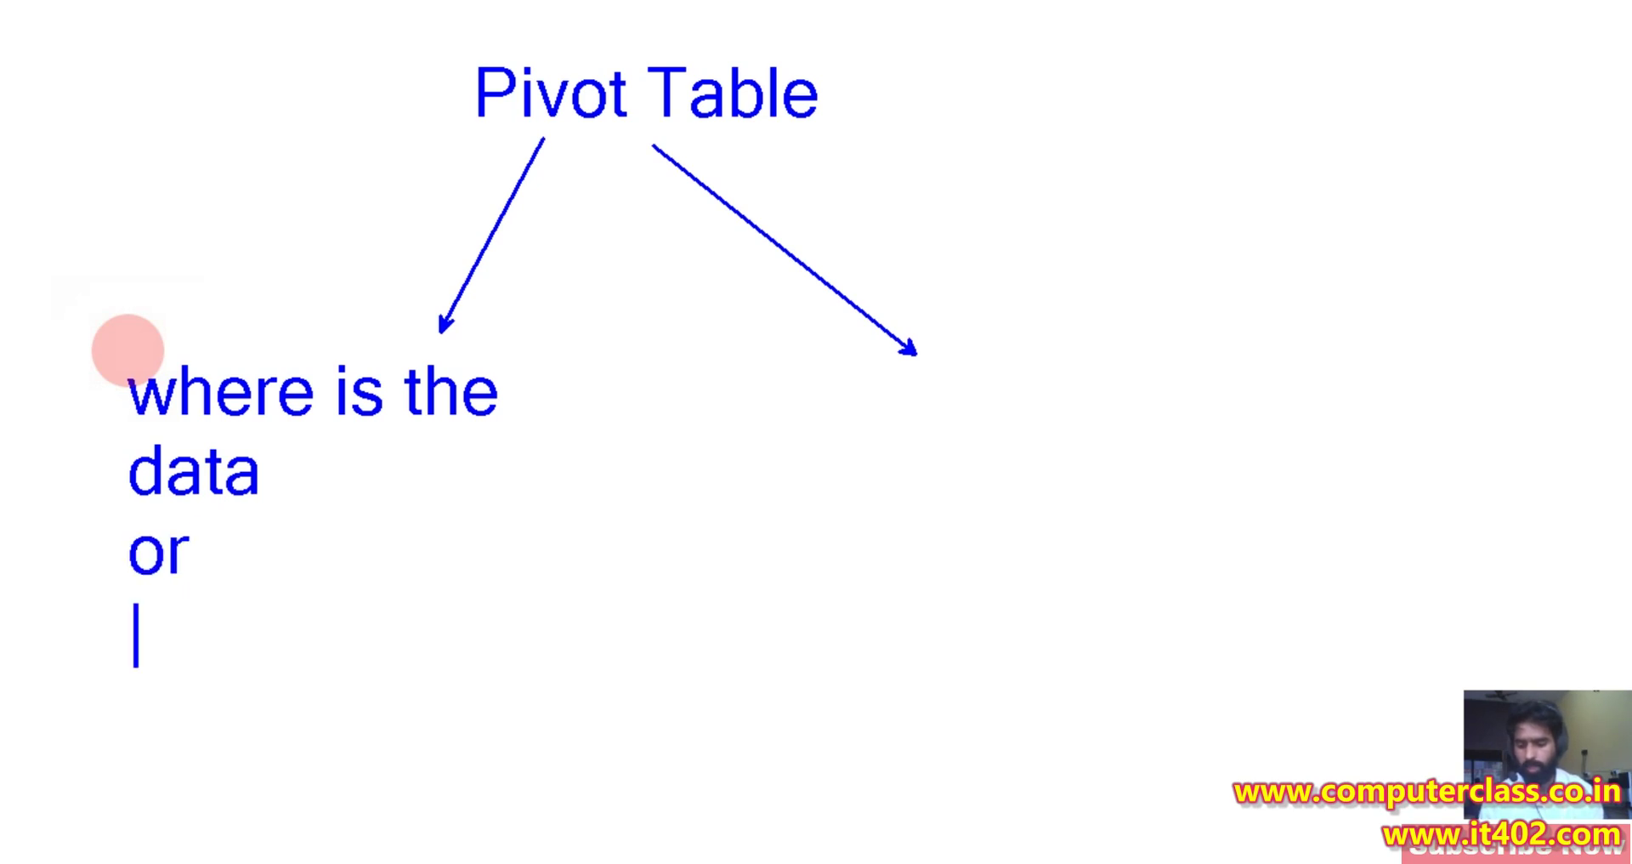
pyautogui.write('Table')
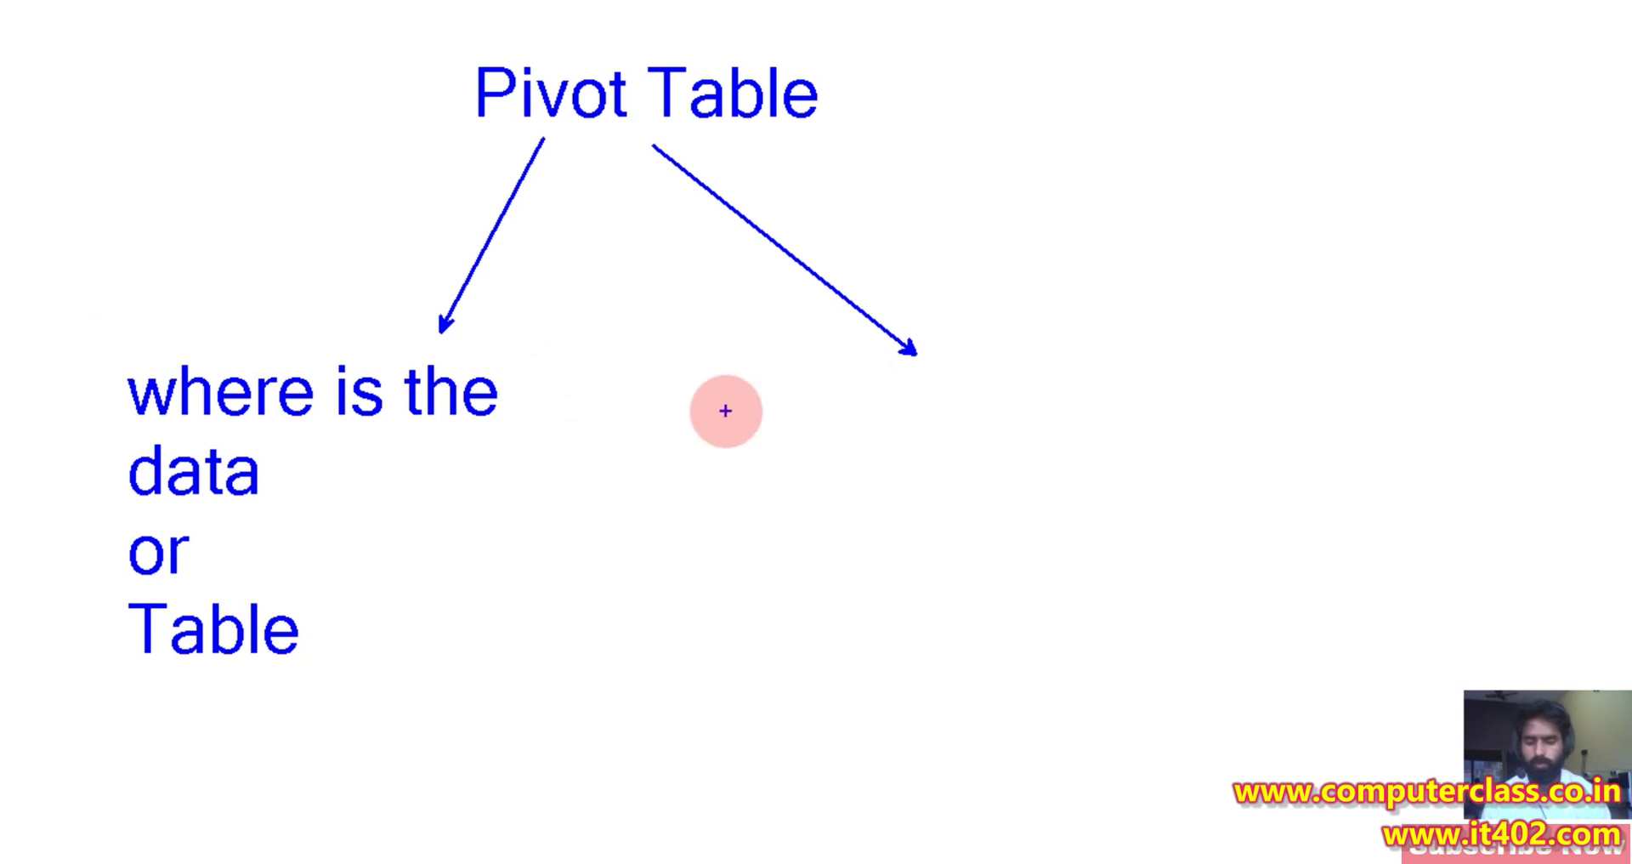
# Label the right arrow "Where you want the outp"
pyautogui.click(834, 379)
pyautogui.click(858, 385)
pyautogui.write('W')
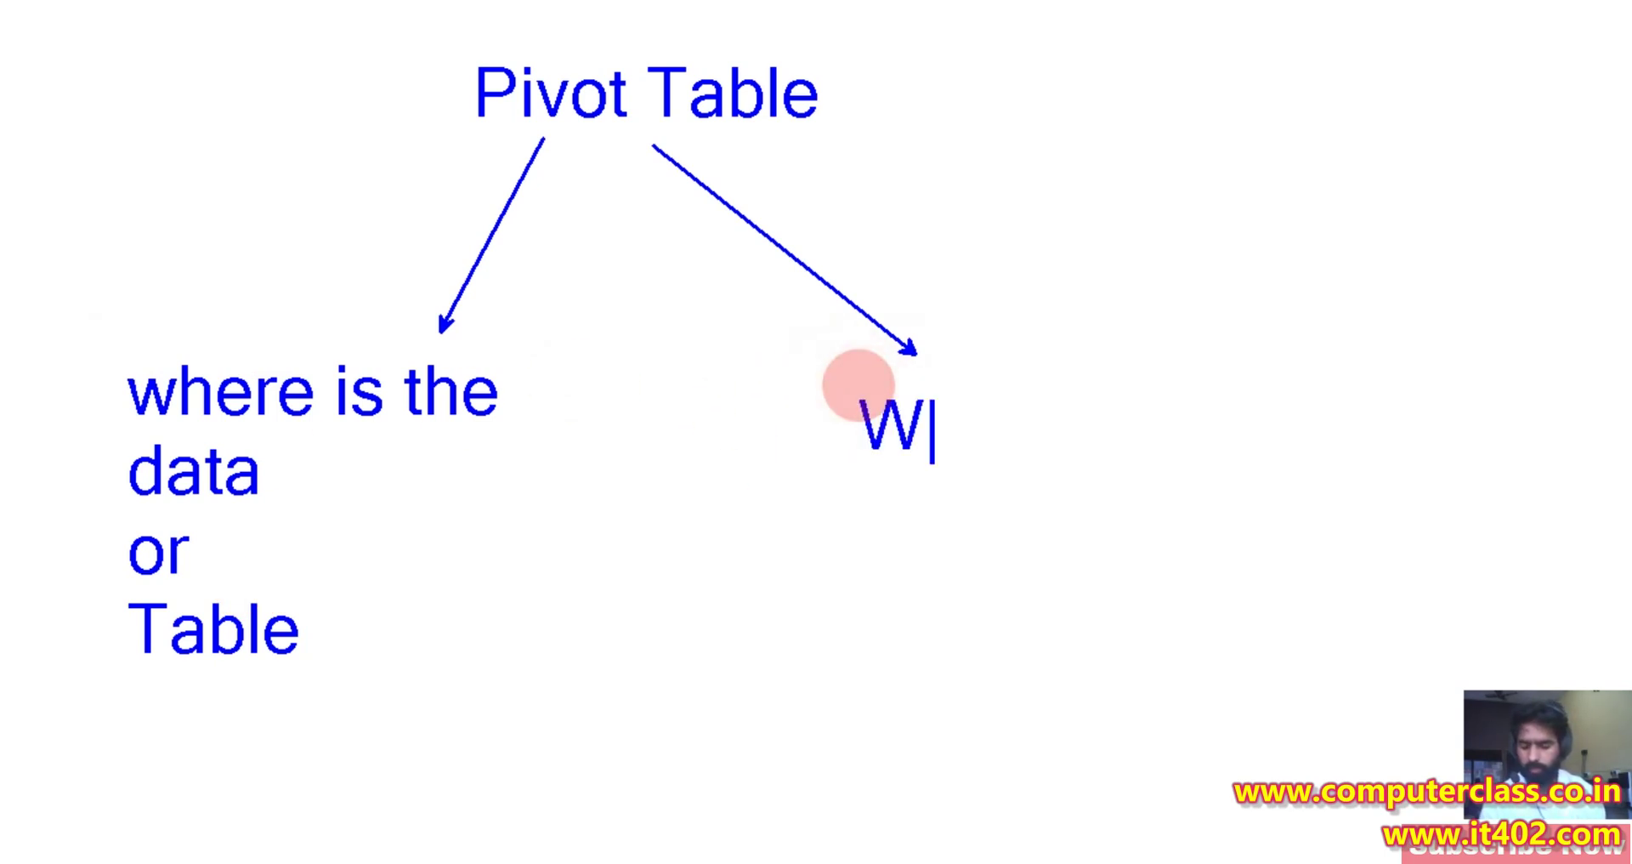
pyautogui.write('here you ')
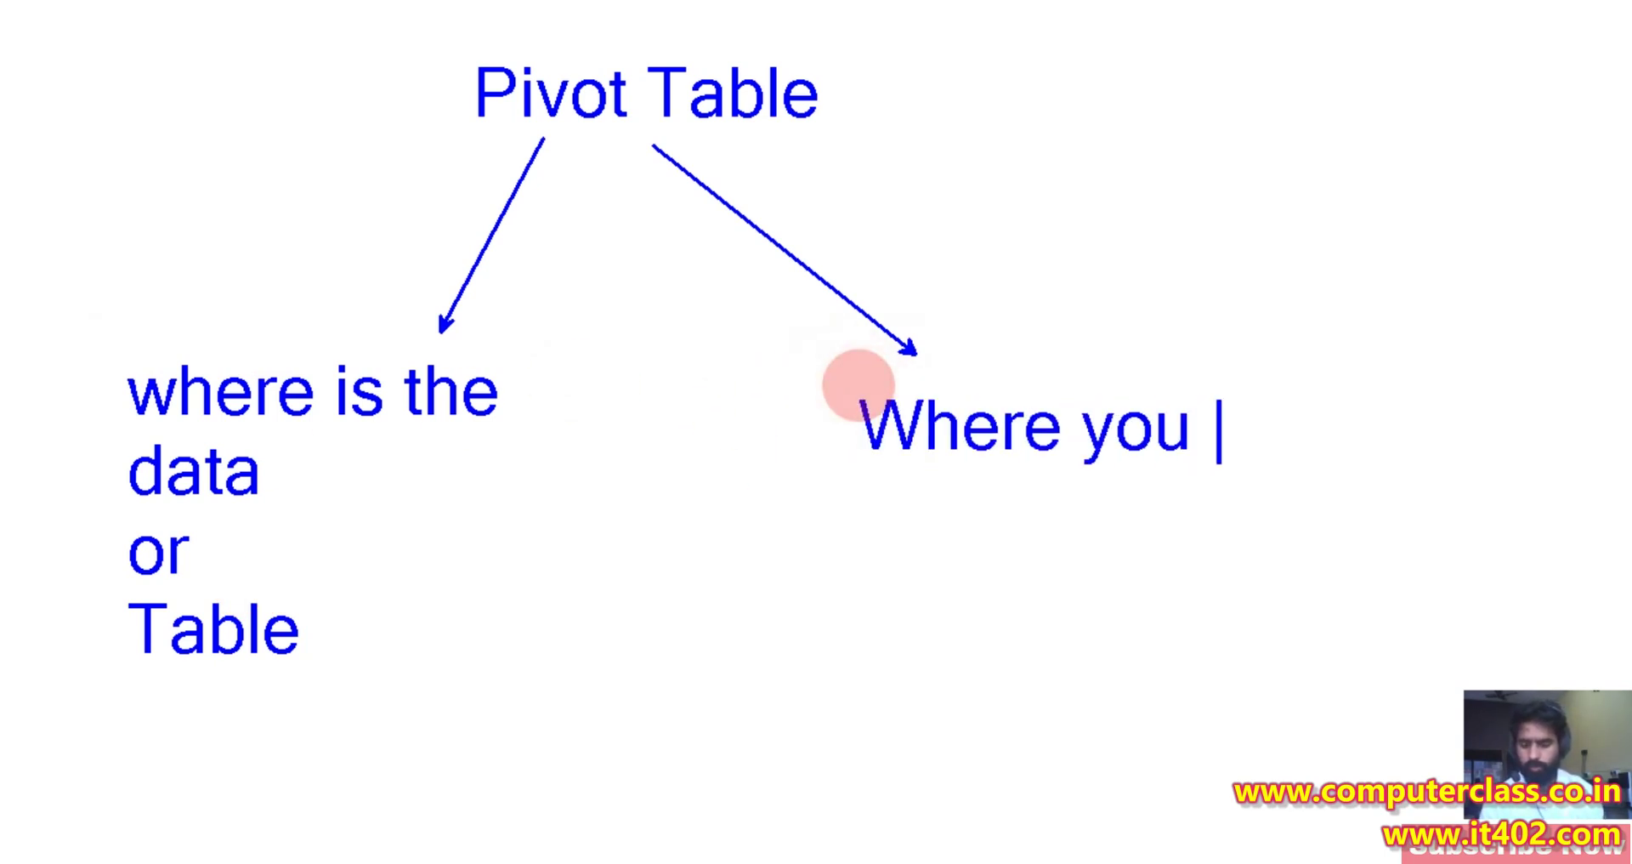
pyautogui.write('want the outp')
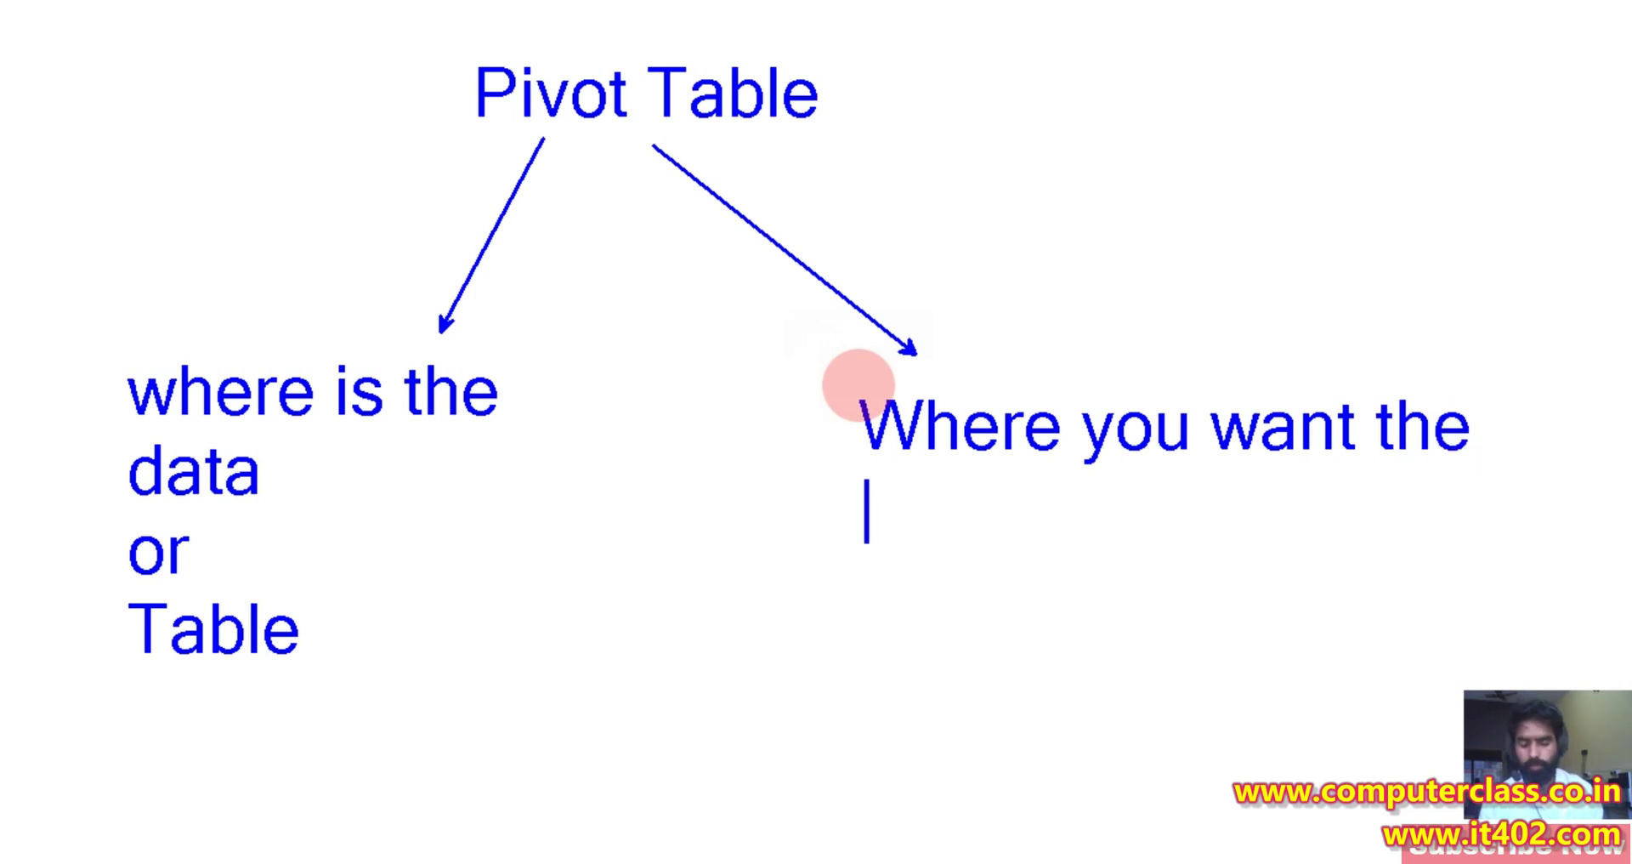
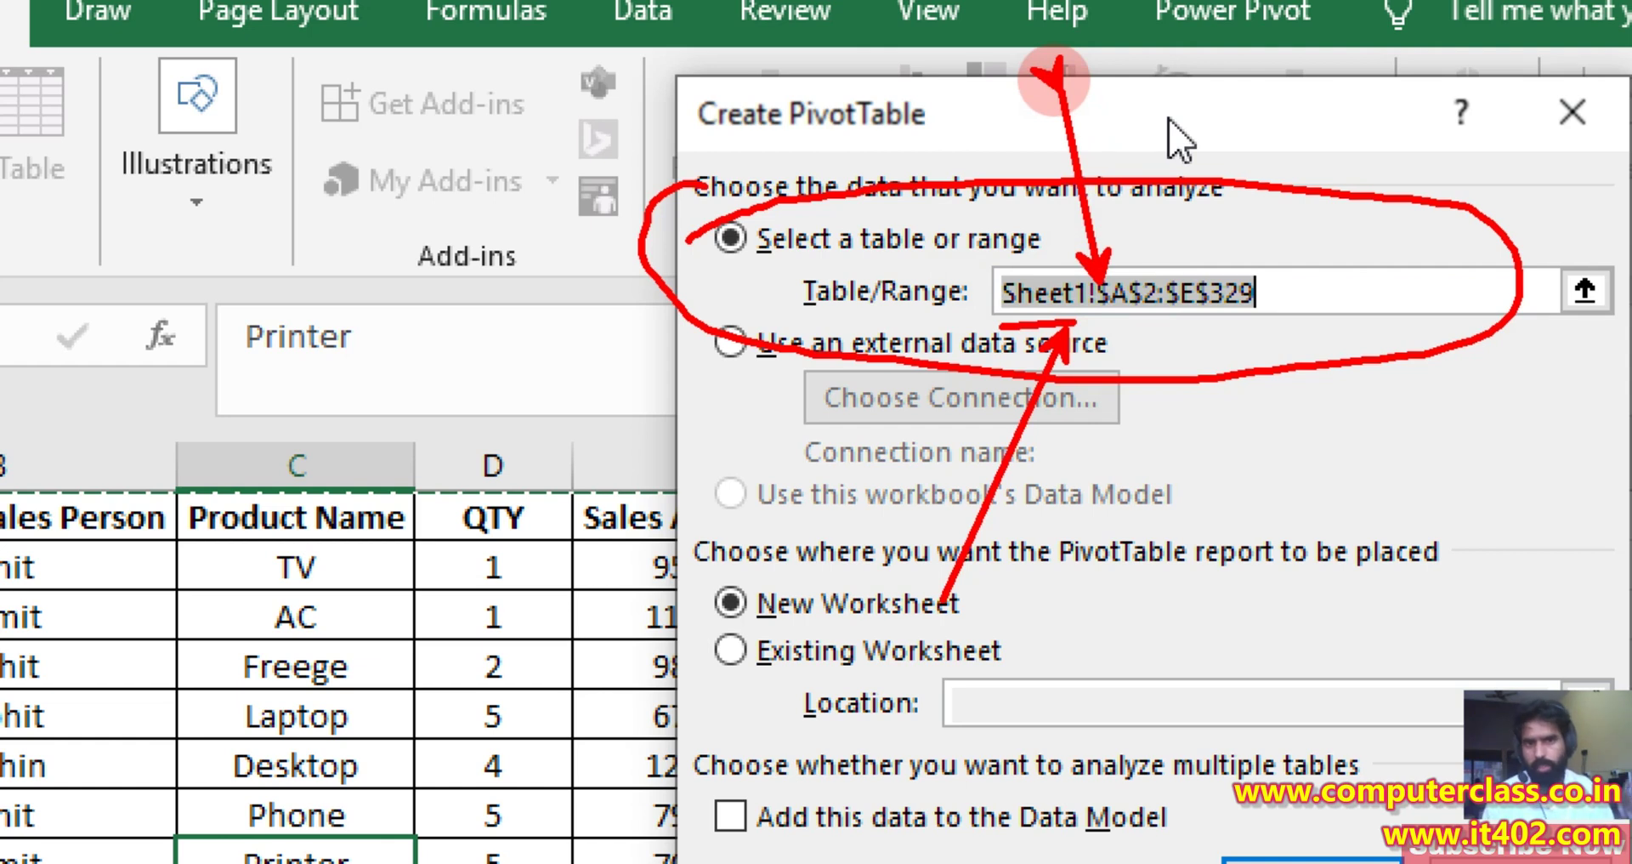
# Clear the existing screen markings, underline Sheet1 in the Table/Range reference, mark its A2 and E329 parts, and erase the marks
pyautogui.press('Escape')
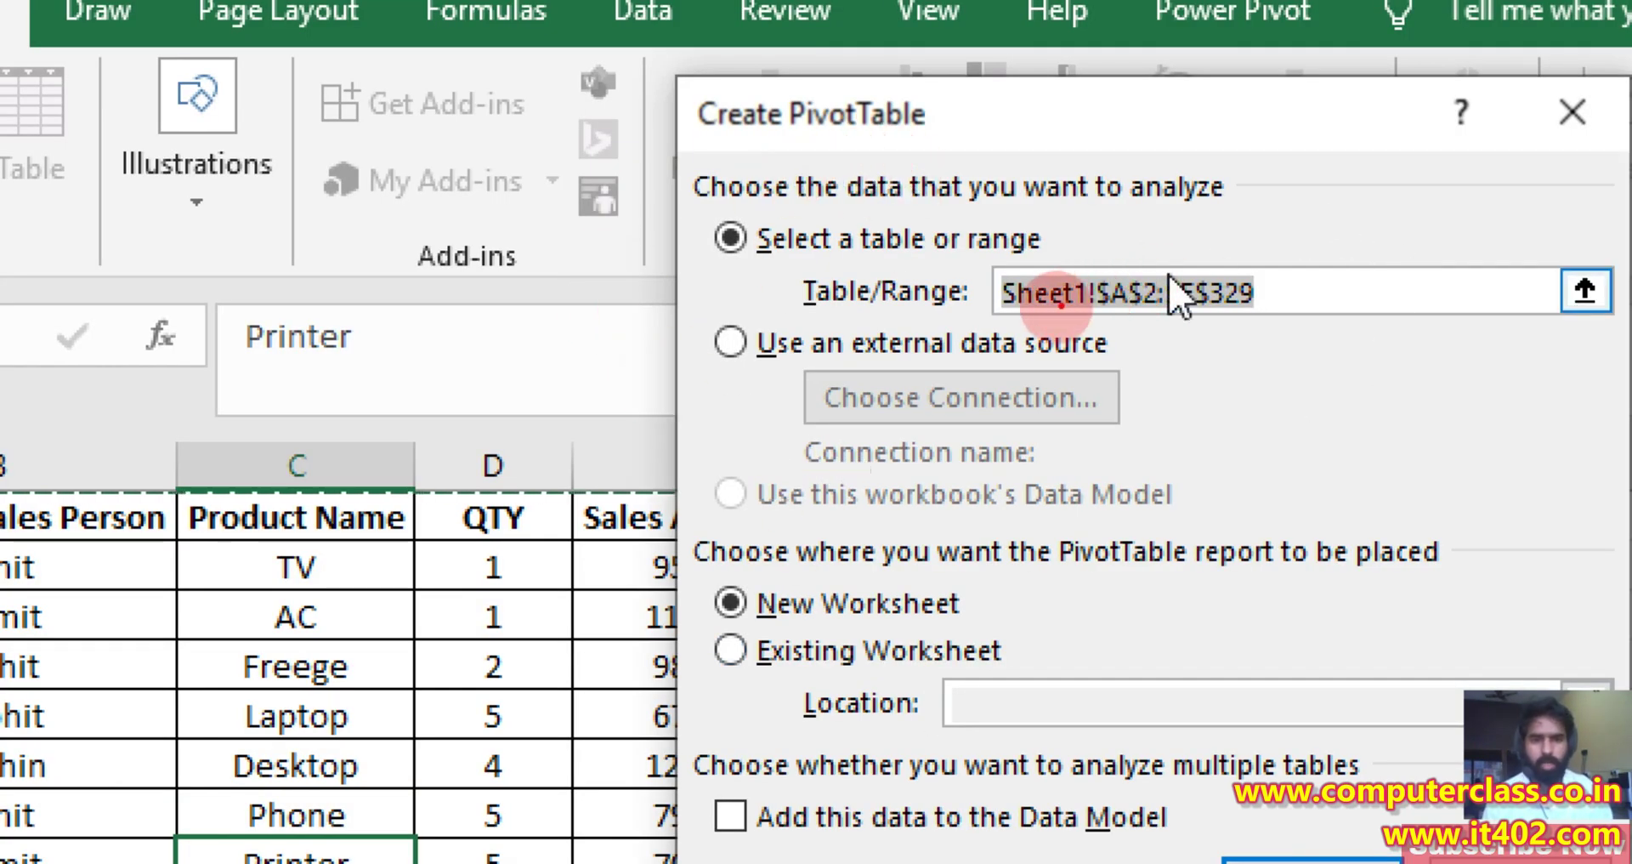
pyautogui.moveTo(1006, 313); pyautogui.dragTo(1076, 312)
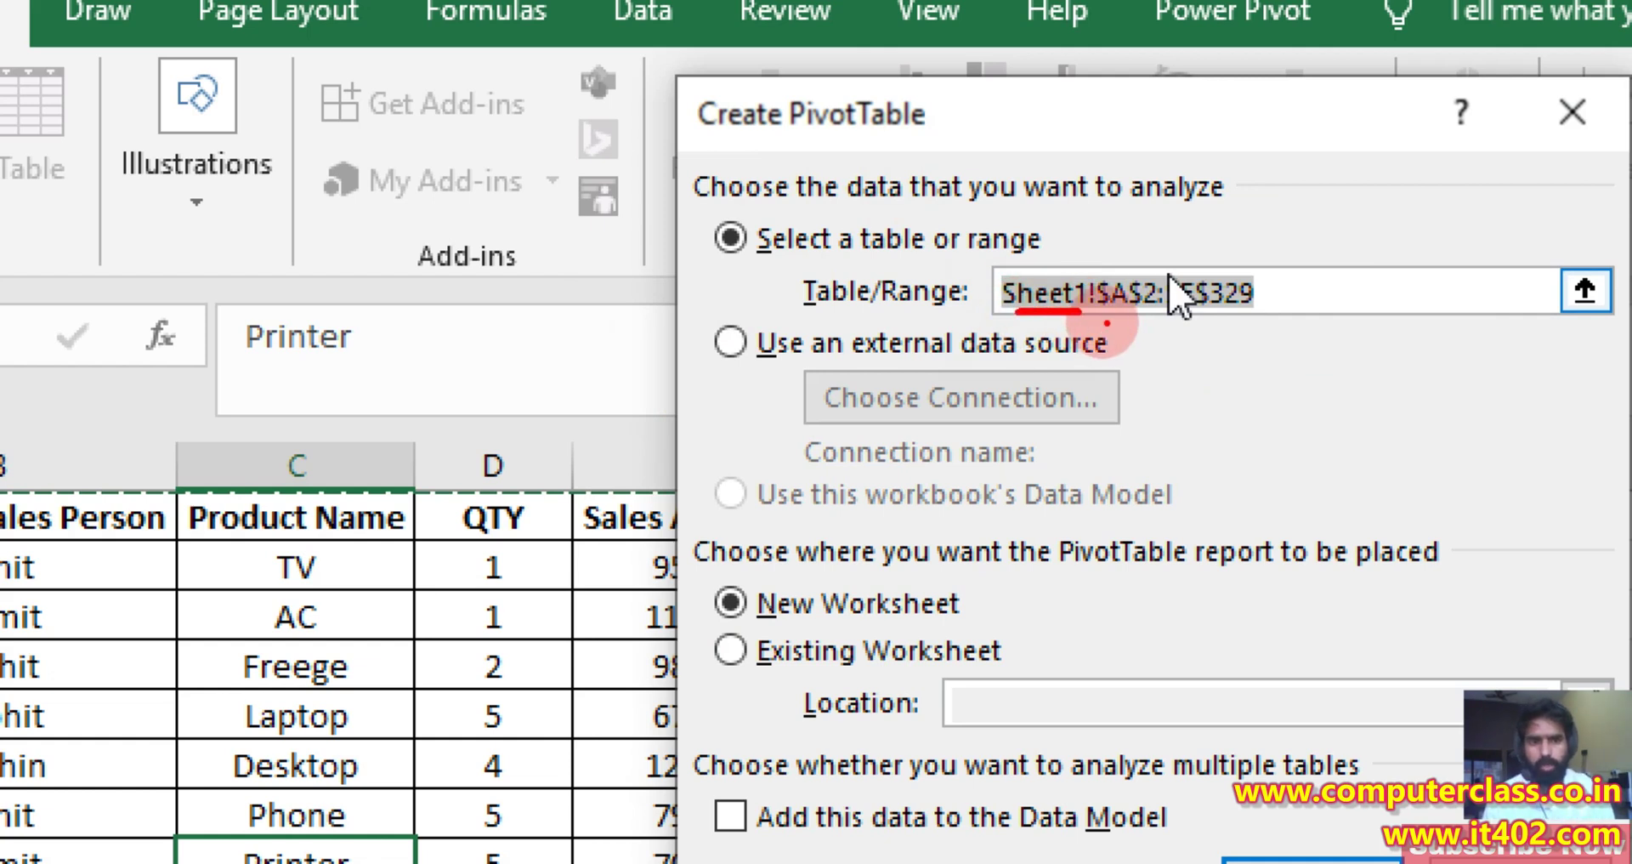
pyautogui.moveTo(1114, 282); pyautogui.dragTo(1125, 214)
pyautogui.moveTo(1148, 278); pyautogui.dragTo(1139, 216)
pyautogui.moveTo(1197, 270); pyautogui.dragTo(1249, 165)
pyautogui.moveTo(1256, 277); pyautogui.dragTo(1243, 168)
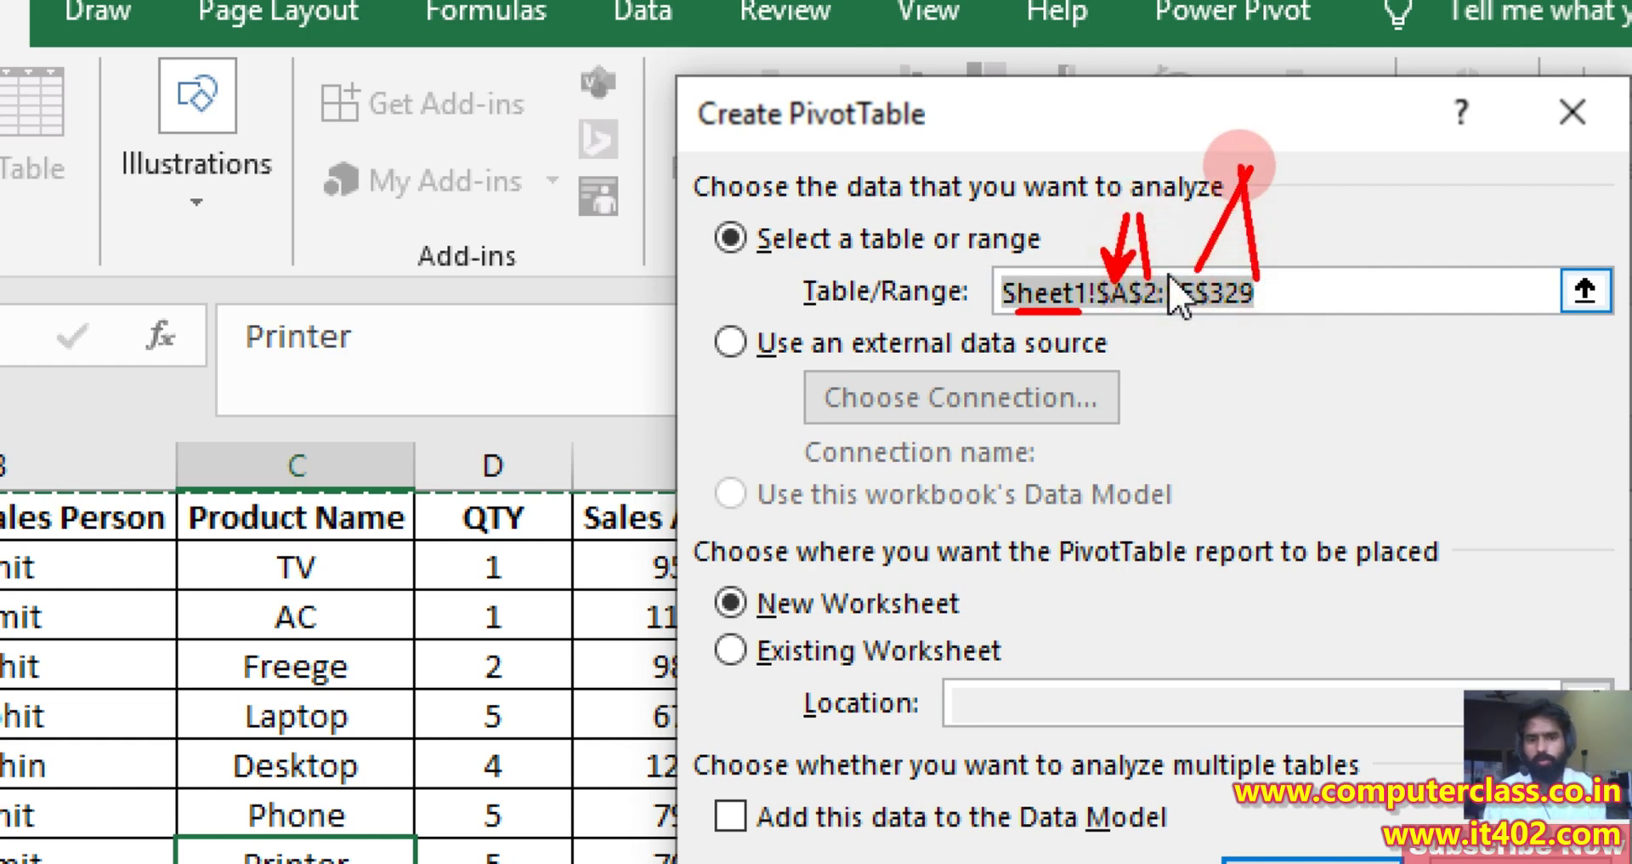
pyautogui.press('Escape')
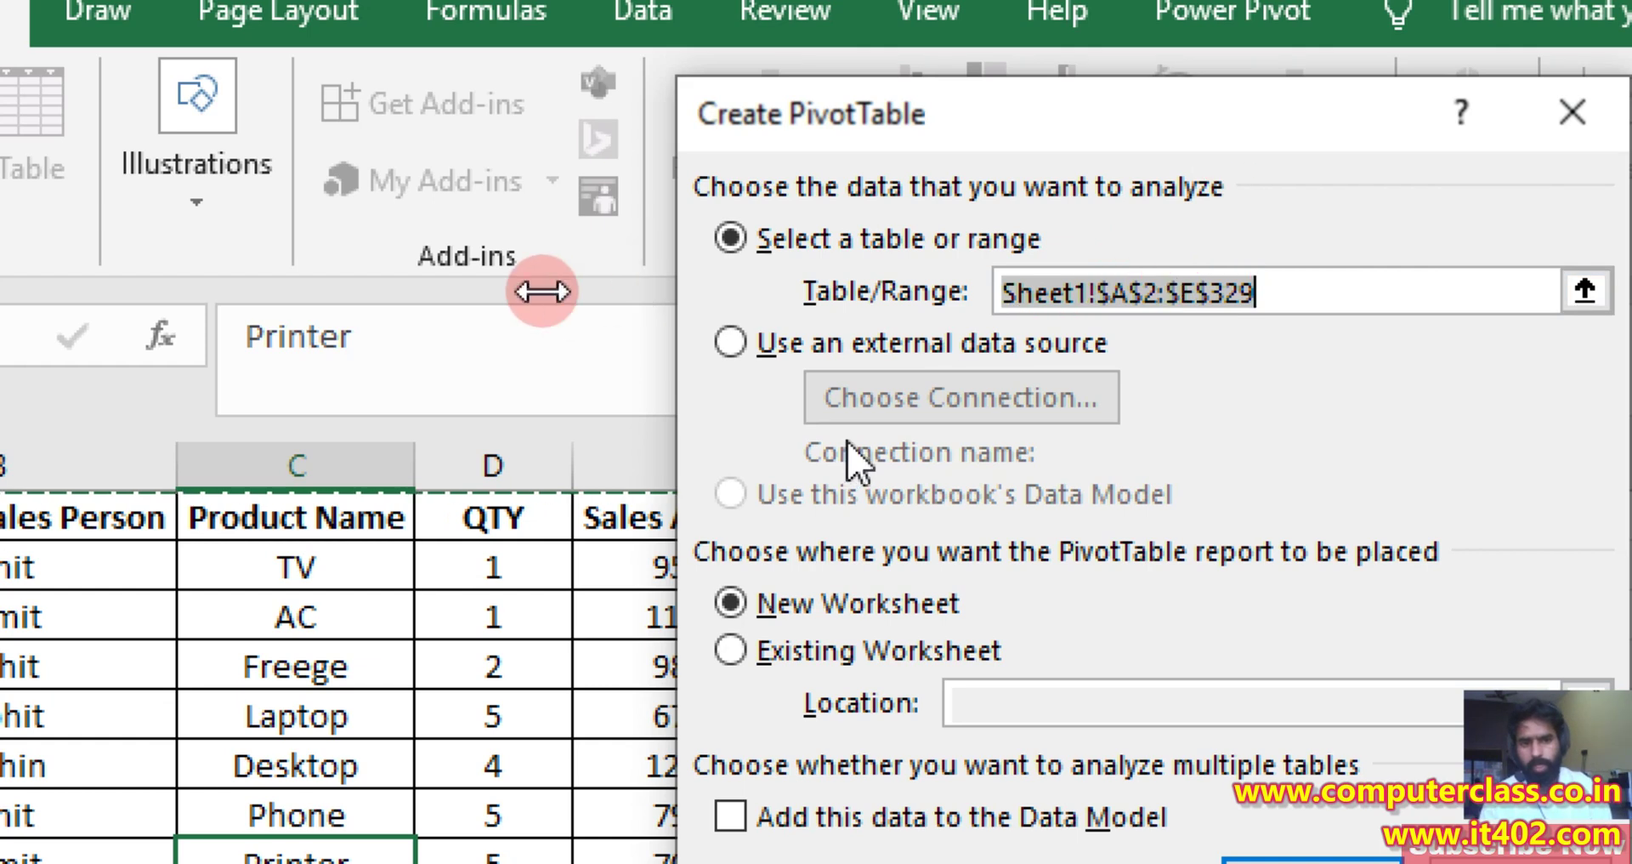
pyautogui.moveTo(1014, 202); pyautogui.dragTo(942, 117)
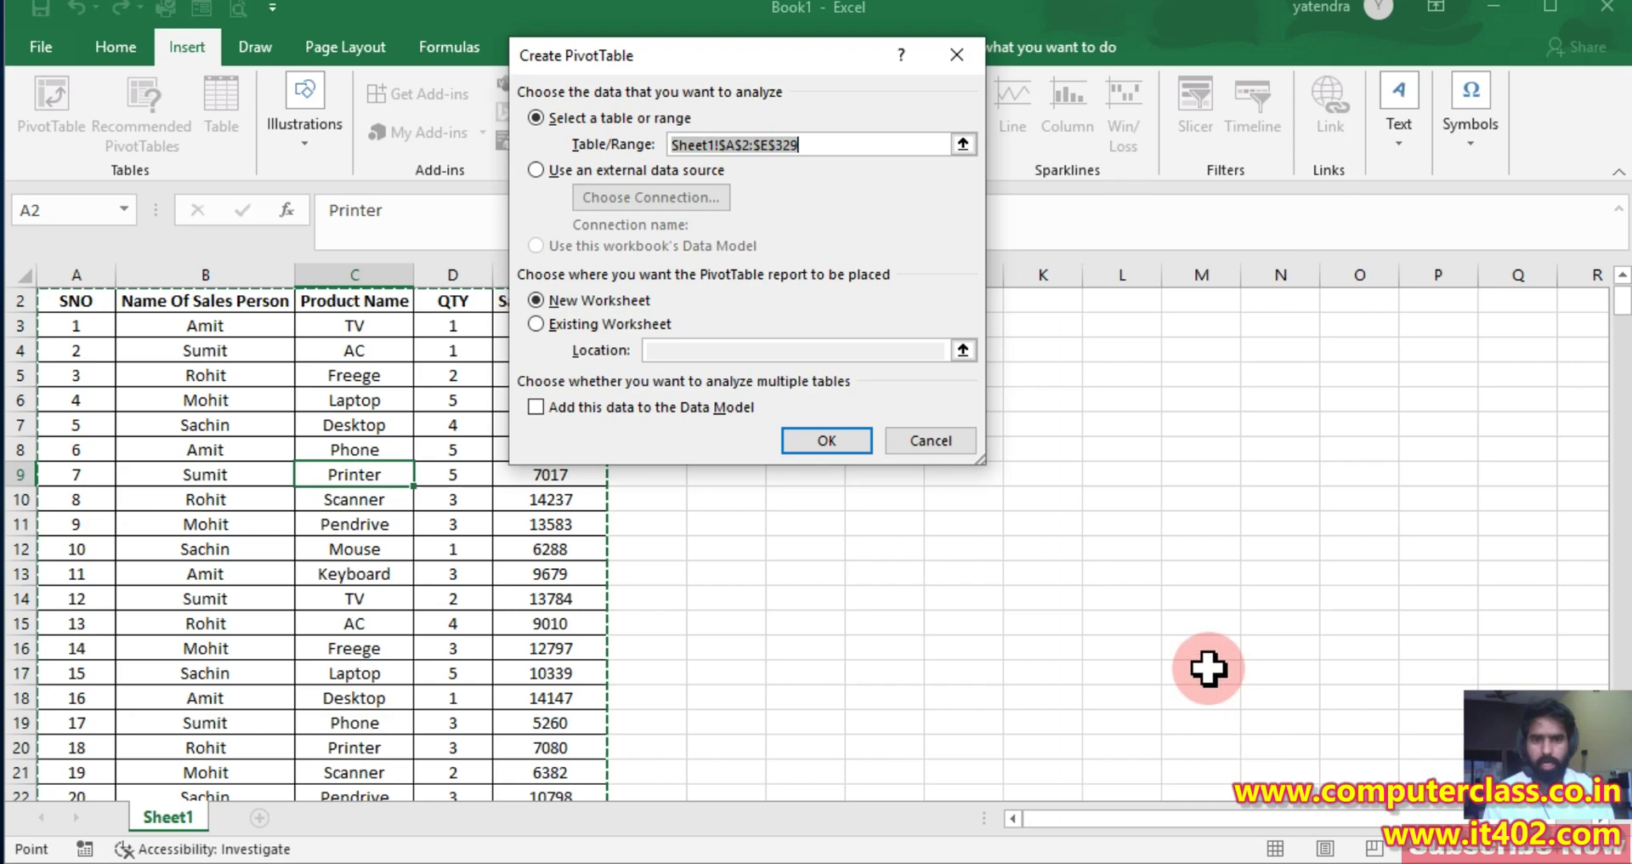
# Restart PivotTable creation from empty cell I8 and select Sheet1!$A$2:$E$329 as the source range
pyautogui.press('Escape')
pyautogui.click(879, 449)
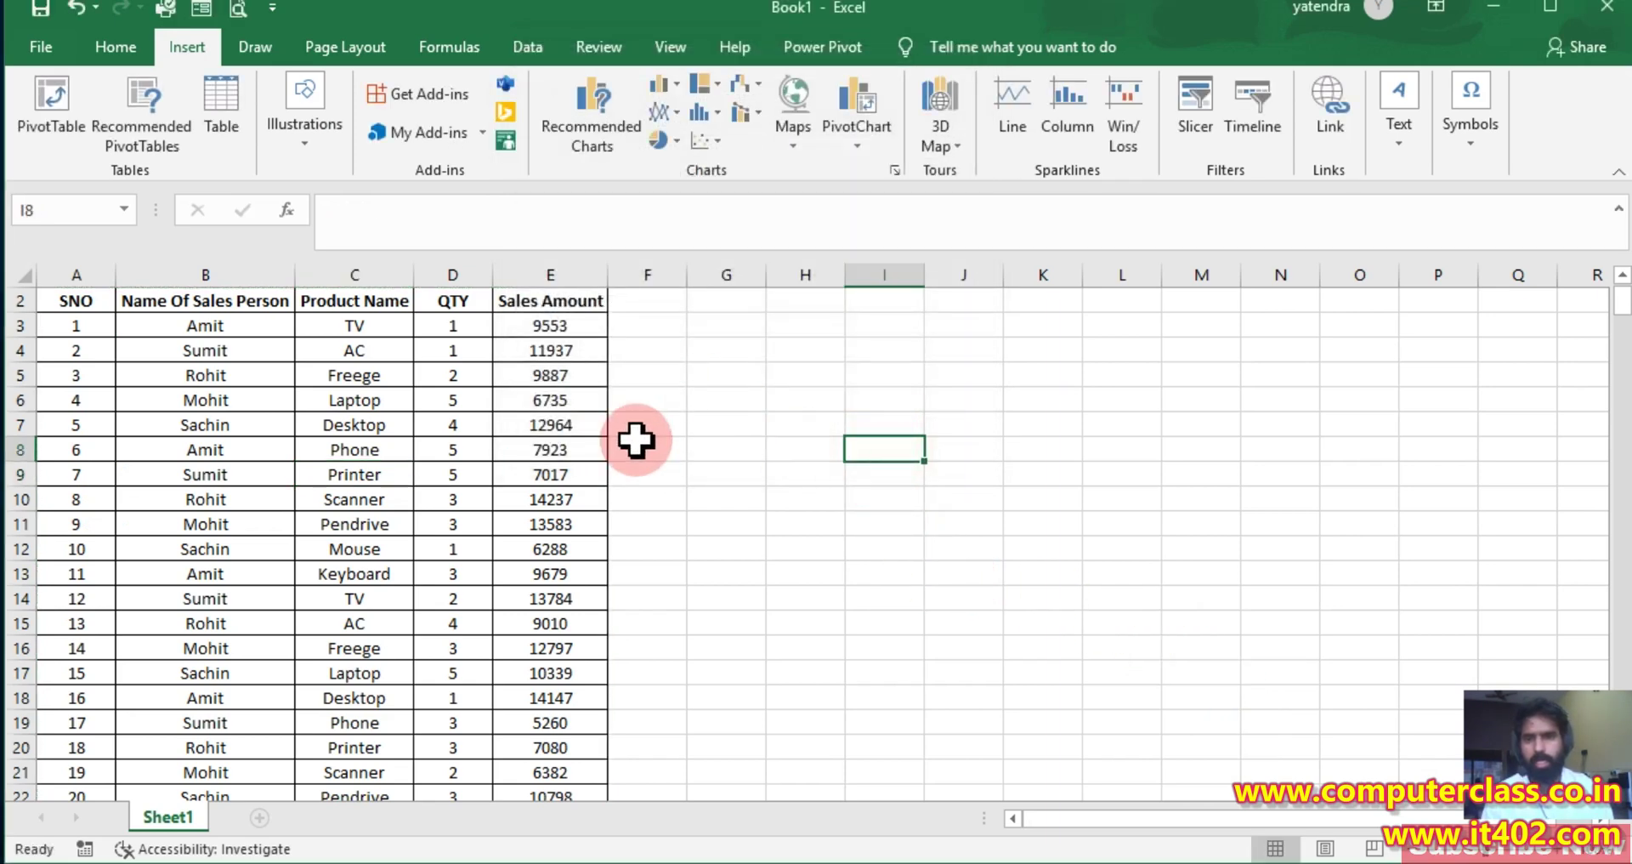
pyautogui.click(51, 136)
pyautogui.click(712, 143)
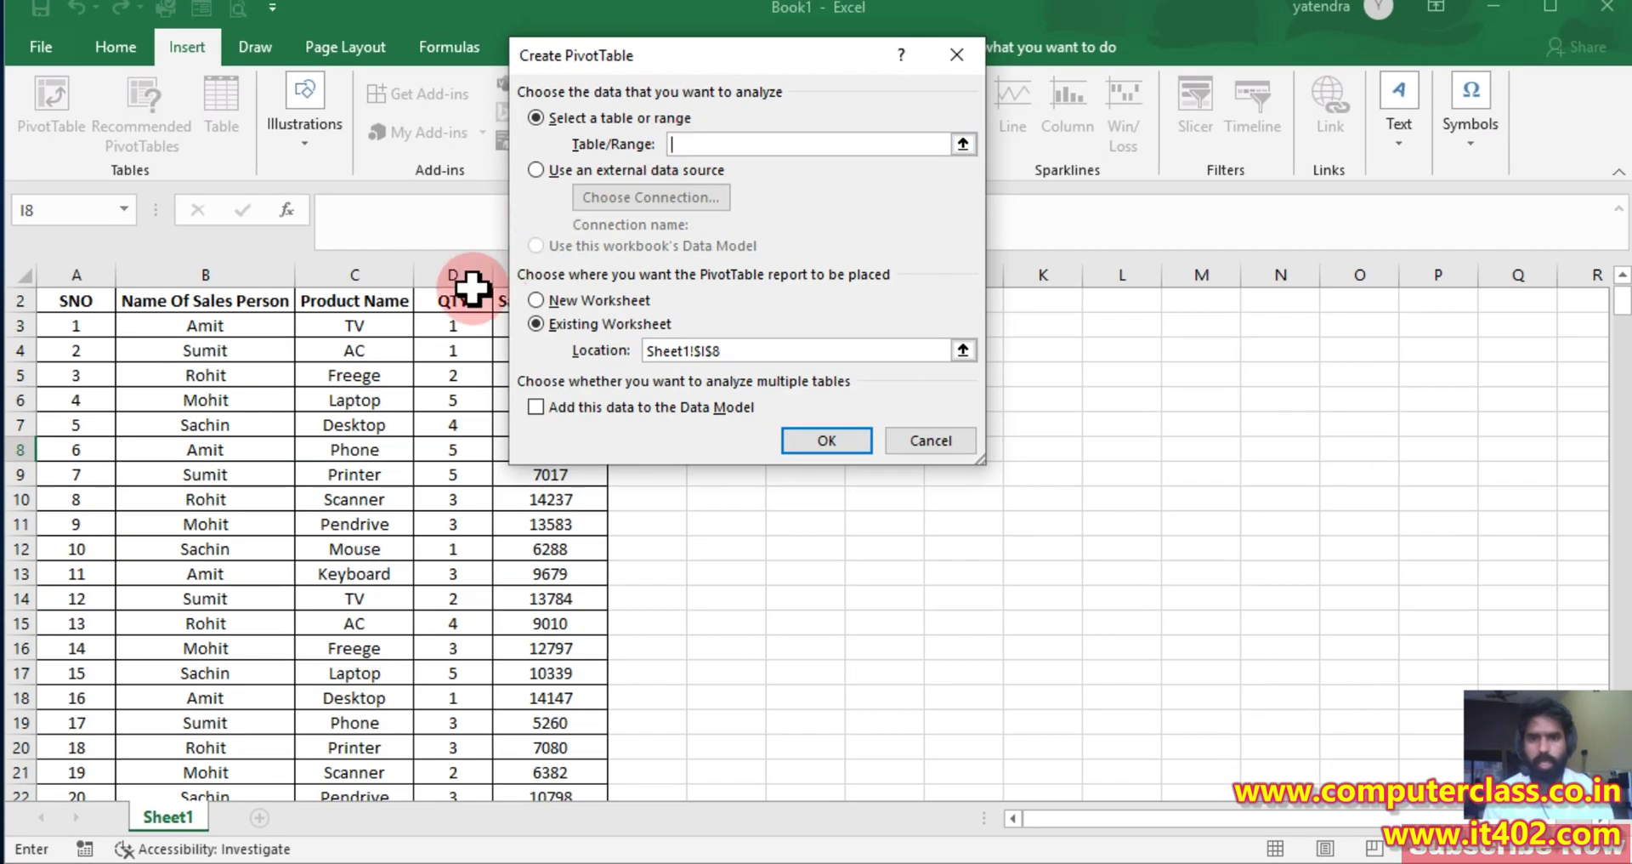
pyautogui.scroll(1, 78, 340)
pyautogui.moveTo(68, 325); pyautogui.dragTo(532, 738)
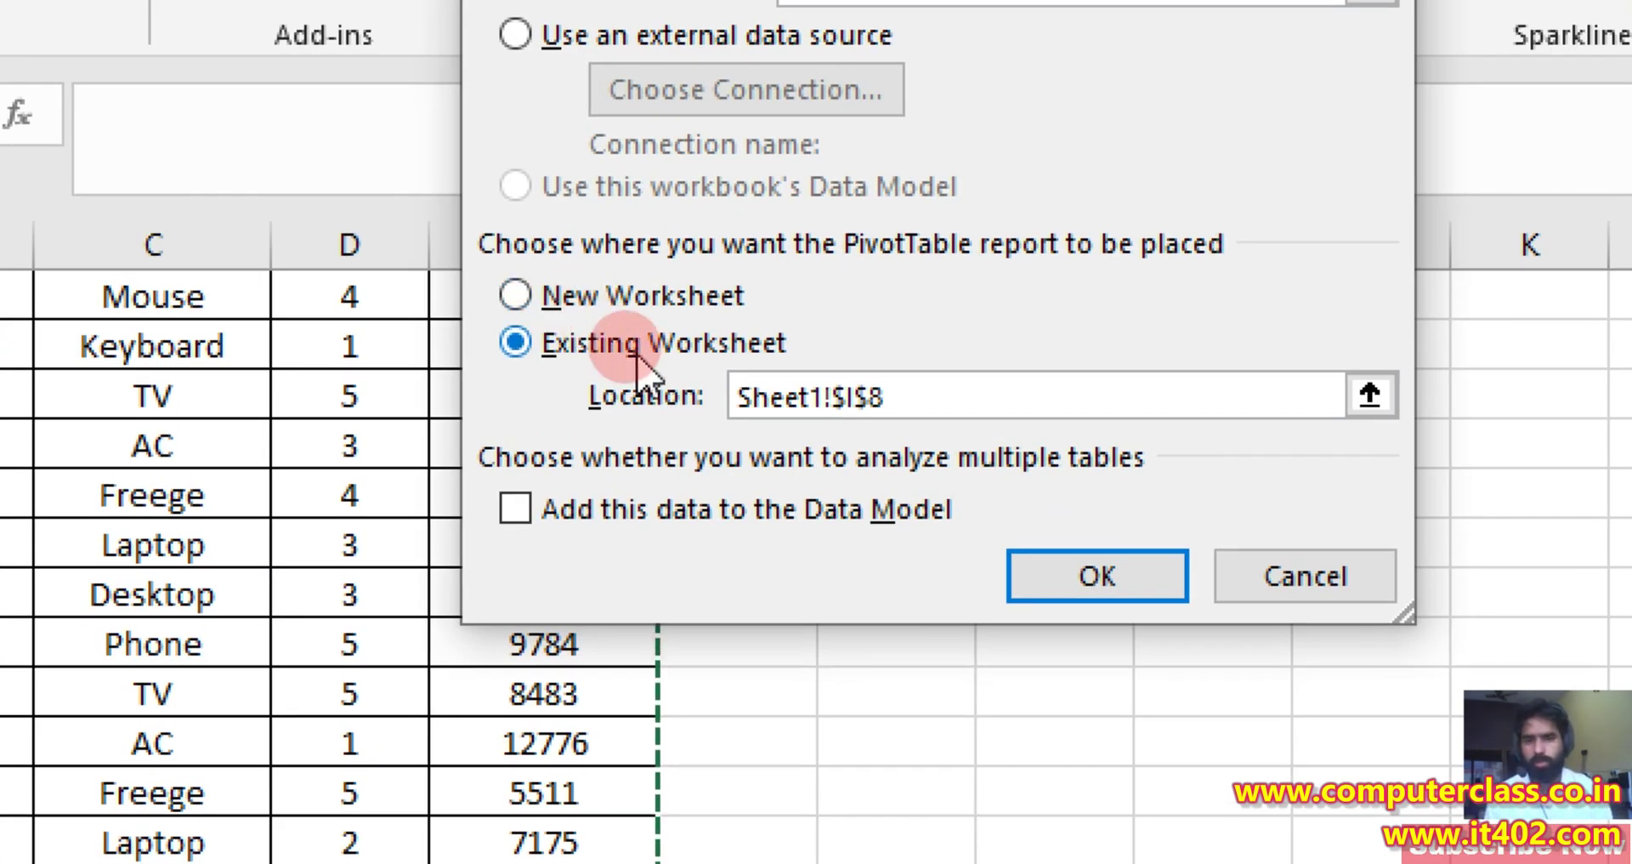
# Circle the New Worksheet and Existing Worksheet options, point to the source range, and highlight the location Sheet1!$I$8
pyautogui.moveTo(466, 291)
pyautogui.mouseDown()
pyautogui.moveTo(484, 277)
pyautogui.moveTo(769, 310)
pyautogui.moveTo(501, 264)
pyautogui.moveTo(448, 317)
pyautogui.moveTo(803, 336)
pyautogui.moveTo(449, 344)
pyautogui.moveTo(464, 325)
pyautogui.mouseUp()
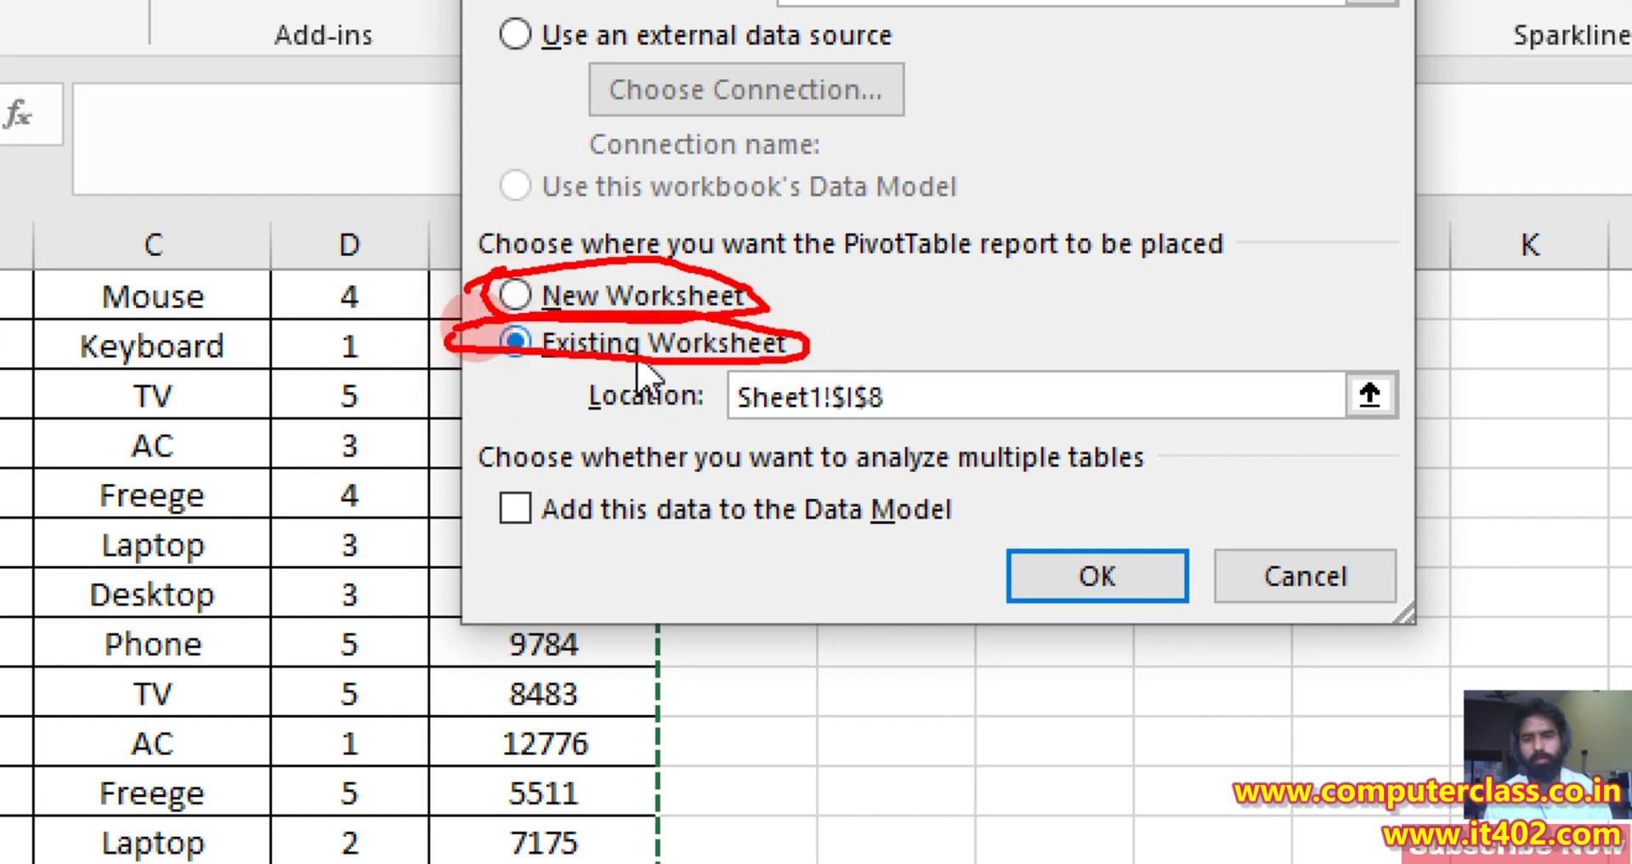
pyautogui.click(797, 18)
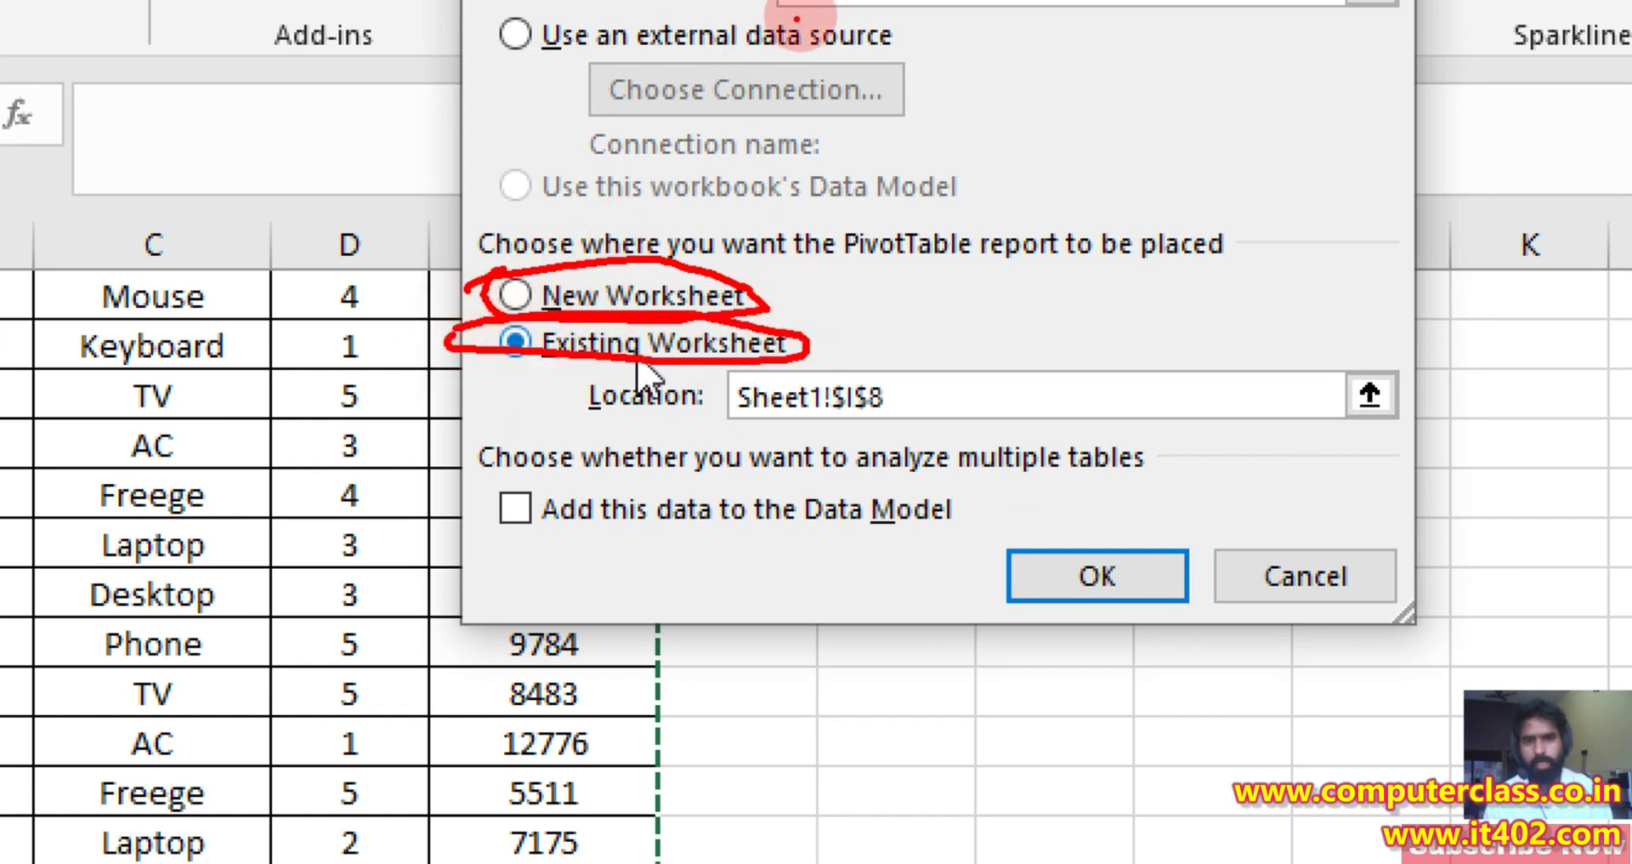
pyautogui.moveTo(797, 12); pyautogui.dragTo(642, 168)
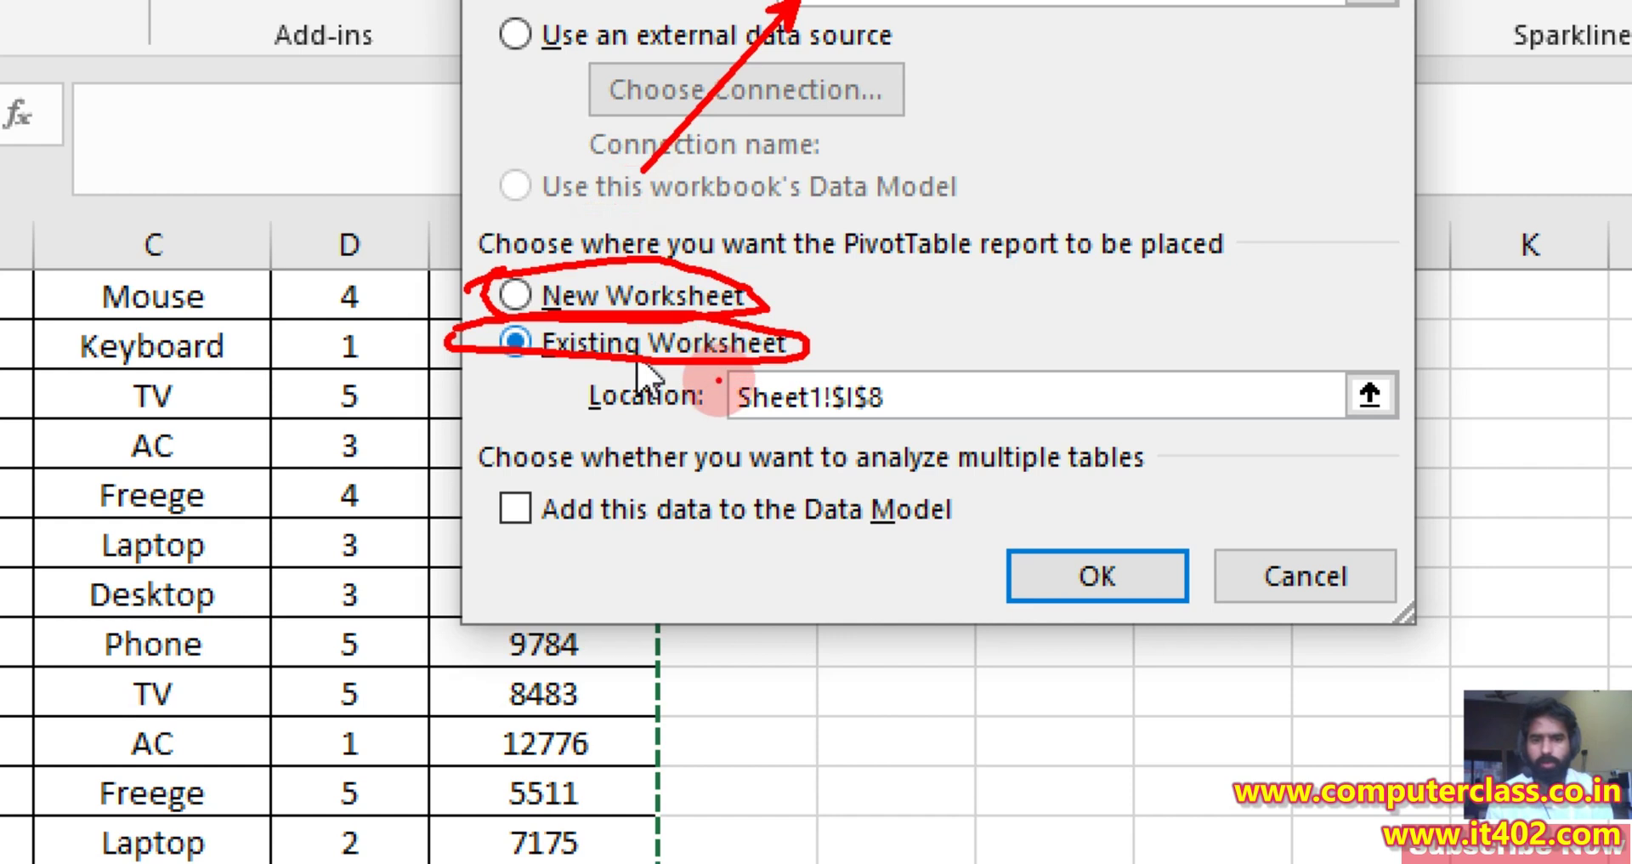
pyautogui.moveTo(718, 382)
pyautogui.mouseDown()
pyautogui.moveTo(943, 375)
pyautogui.moveTo(705, 399)
pyautogui.moveTo(718, 345)
pyautogui.mouseUp()
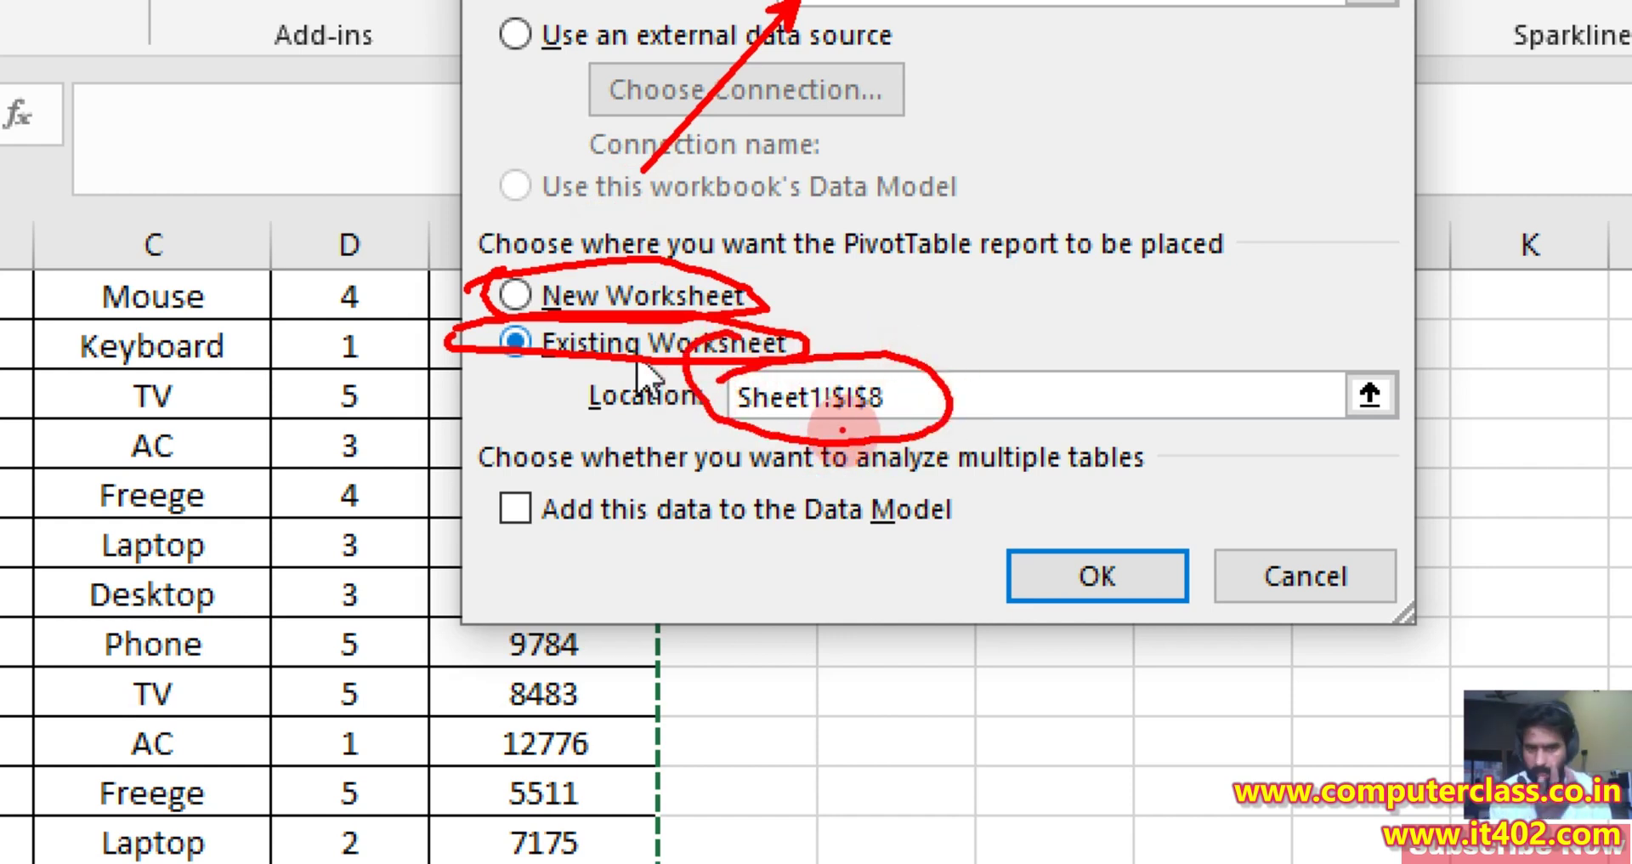
pyautogui.moveTo(695, 544)
pyautogui.mouseDown()
pyautogui.moveTo(782, 414)
pyautogui.moveTo(895, 416)
pyautogui.moveTo(893, 354)
pyautogui.moveTo(890, 393)
pyautogui.mouseUp()
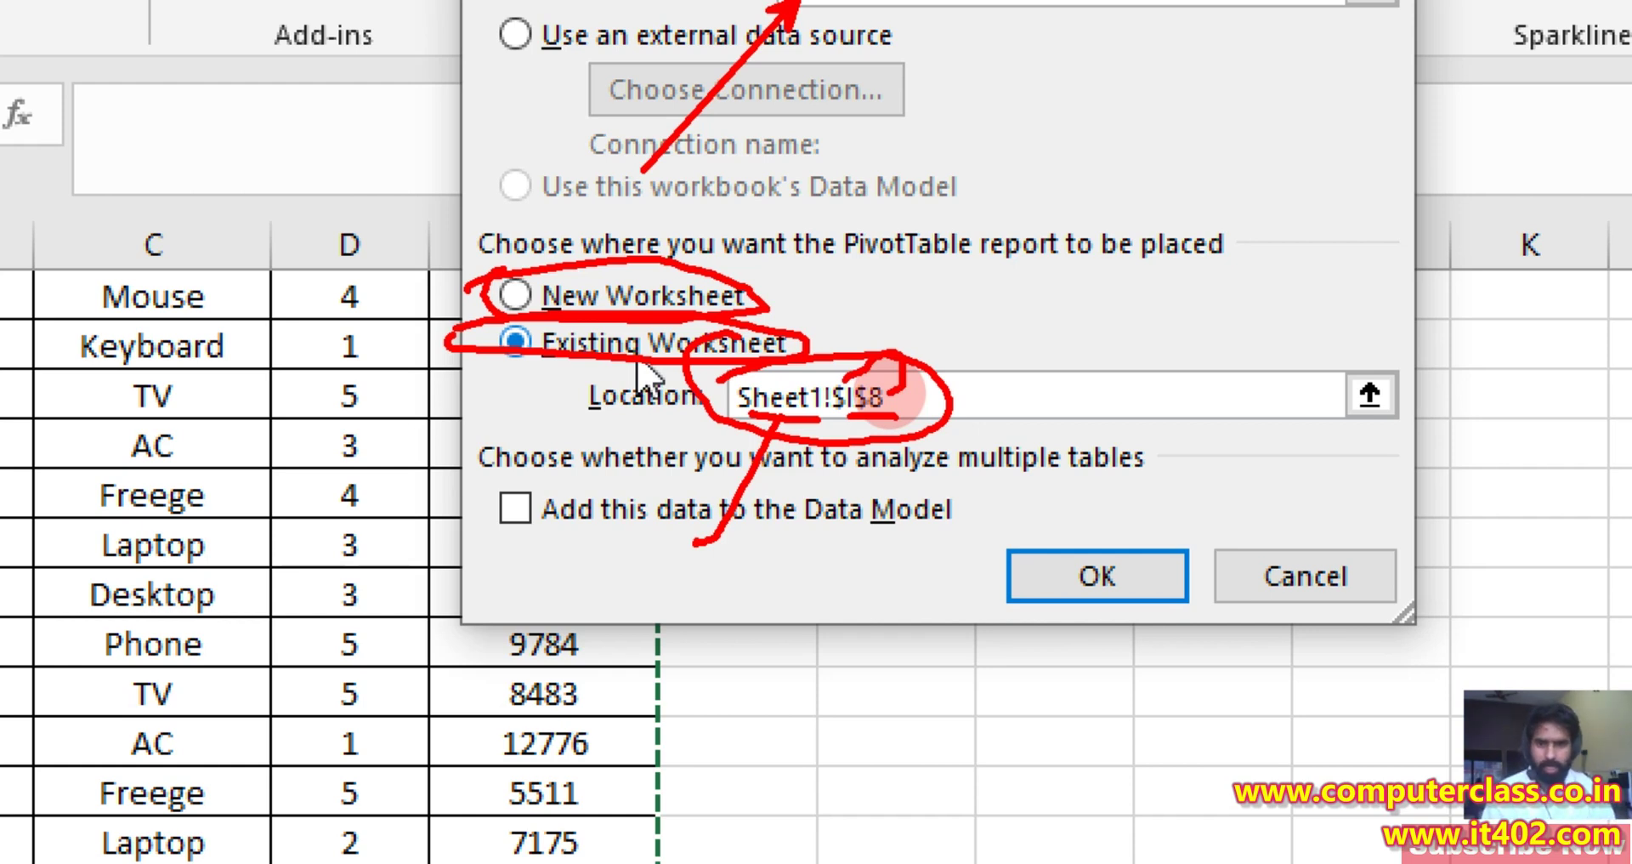
# Clear the markings, draw a temporary tick beside New Worksheet, and dismiss the dialog without creating a PivotTable
pyautogui.press('Escape')
pyautogui.hotkey('ctrl', '2')
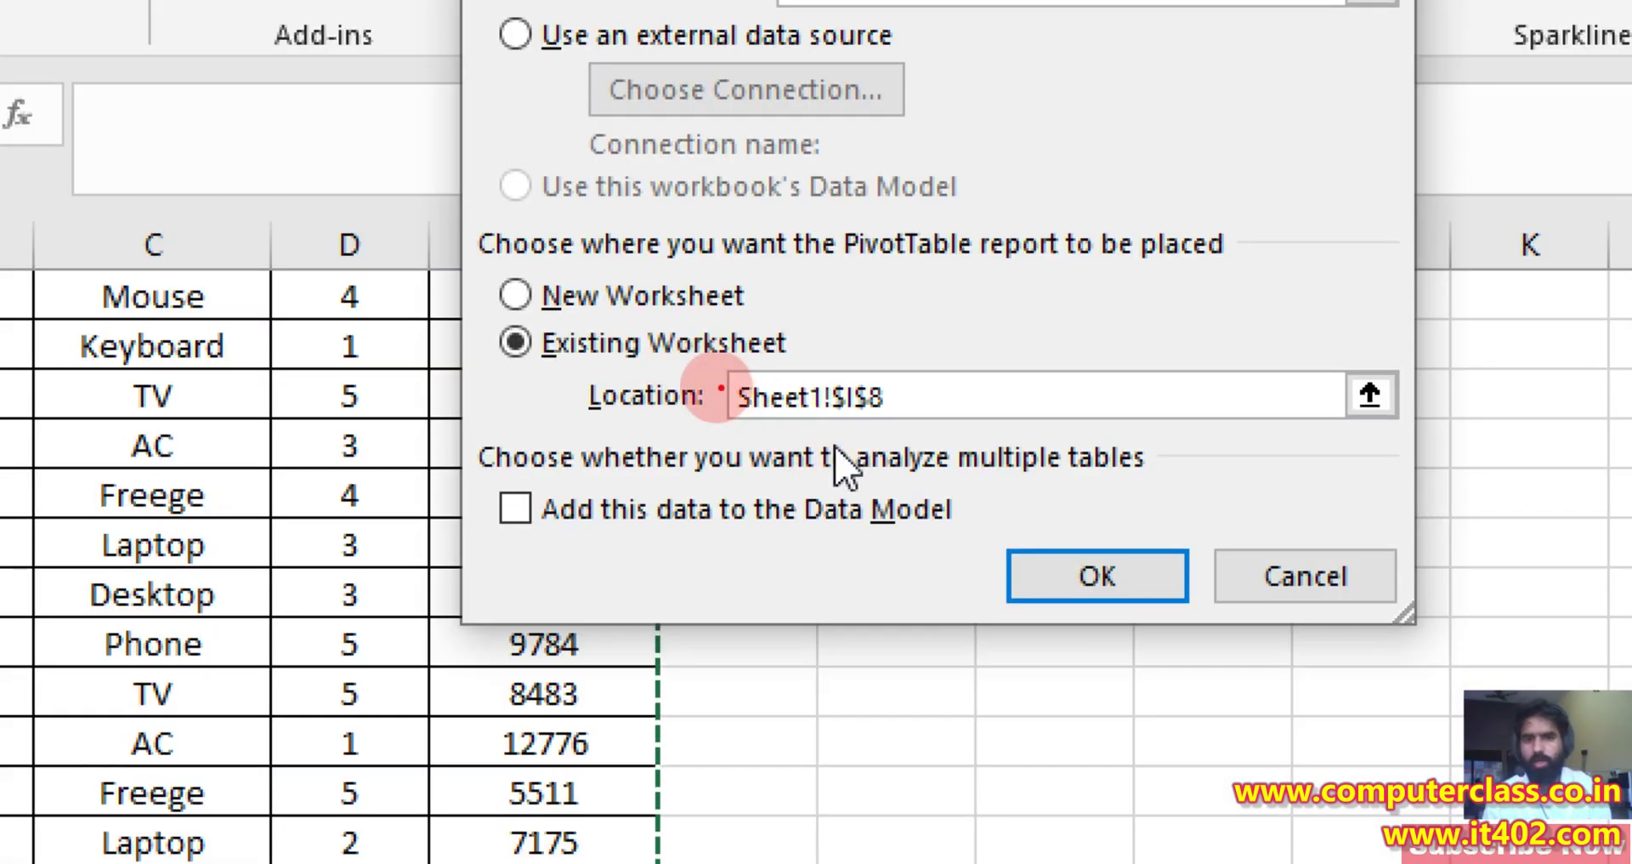
pyautogui.moveTo(740, 294)
pyautogui.mouseDown()
pyautogui.moveTo(756, 316)
pyautogui.moveTo(938, 177)
pyautogui.mouseUp()
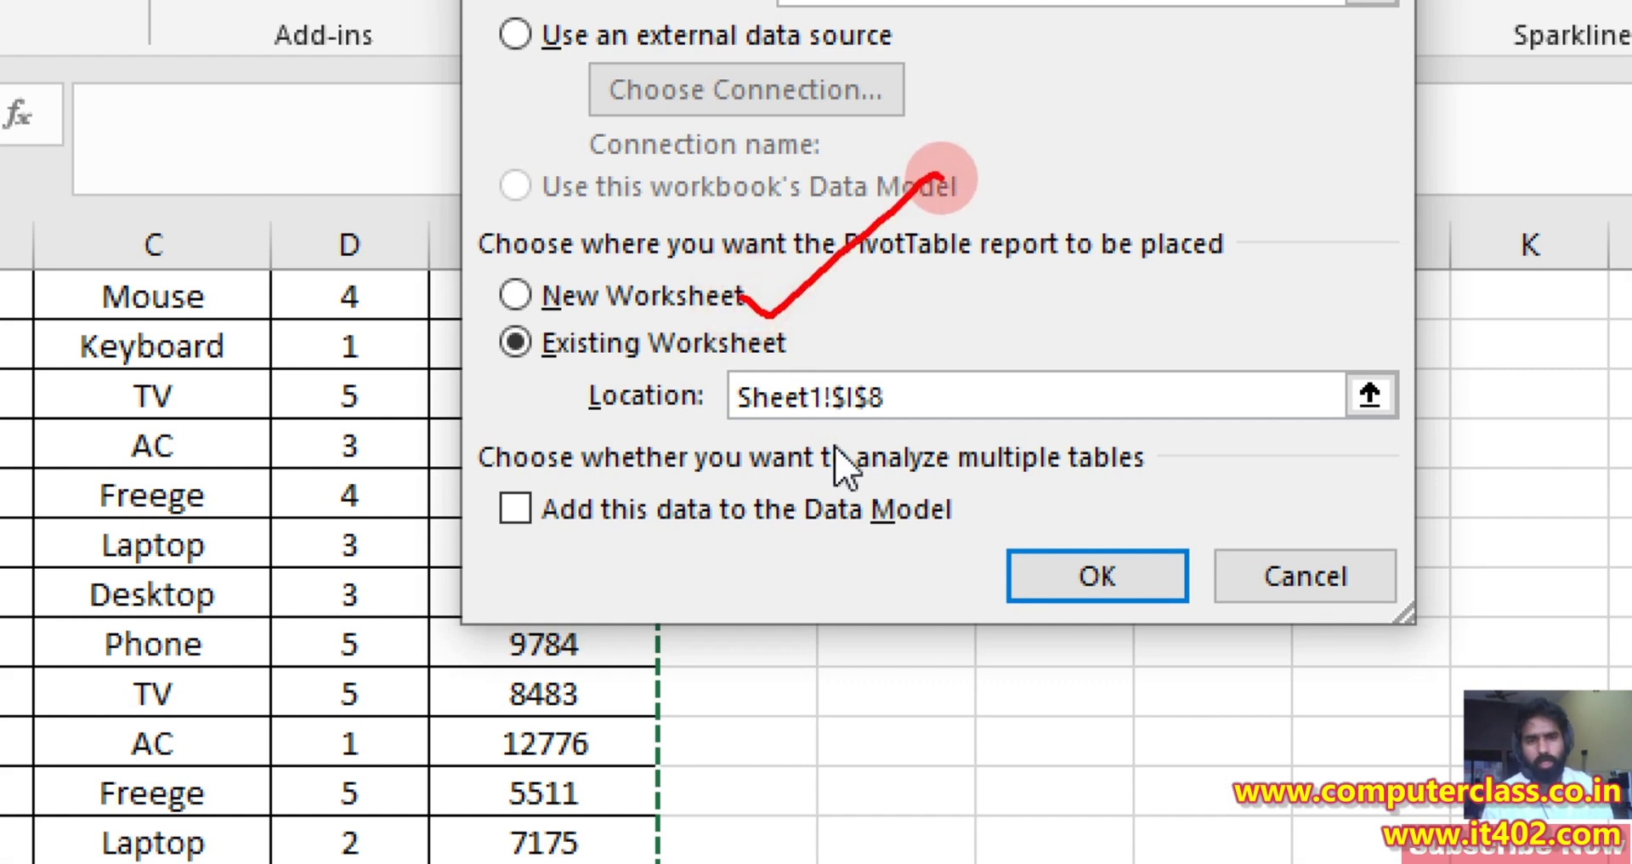
pyautogui.press('Escape')
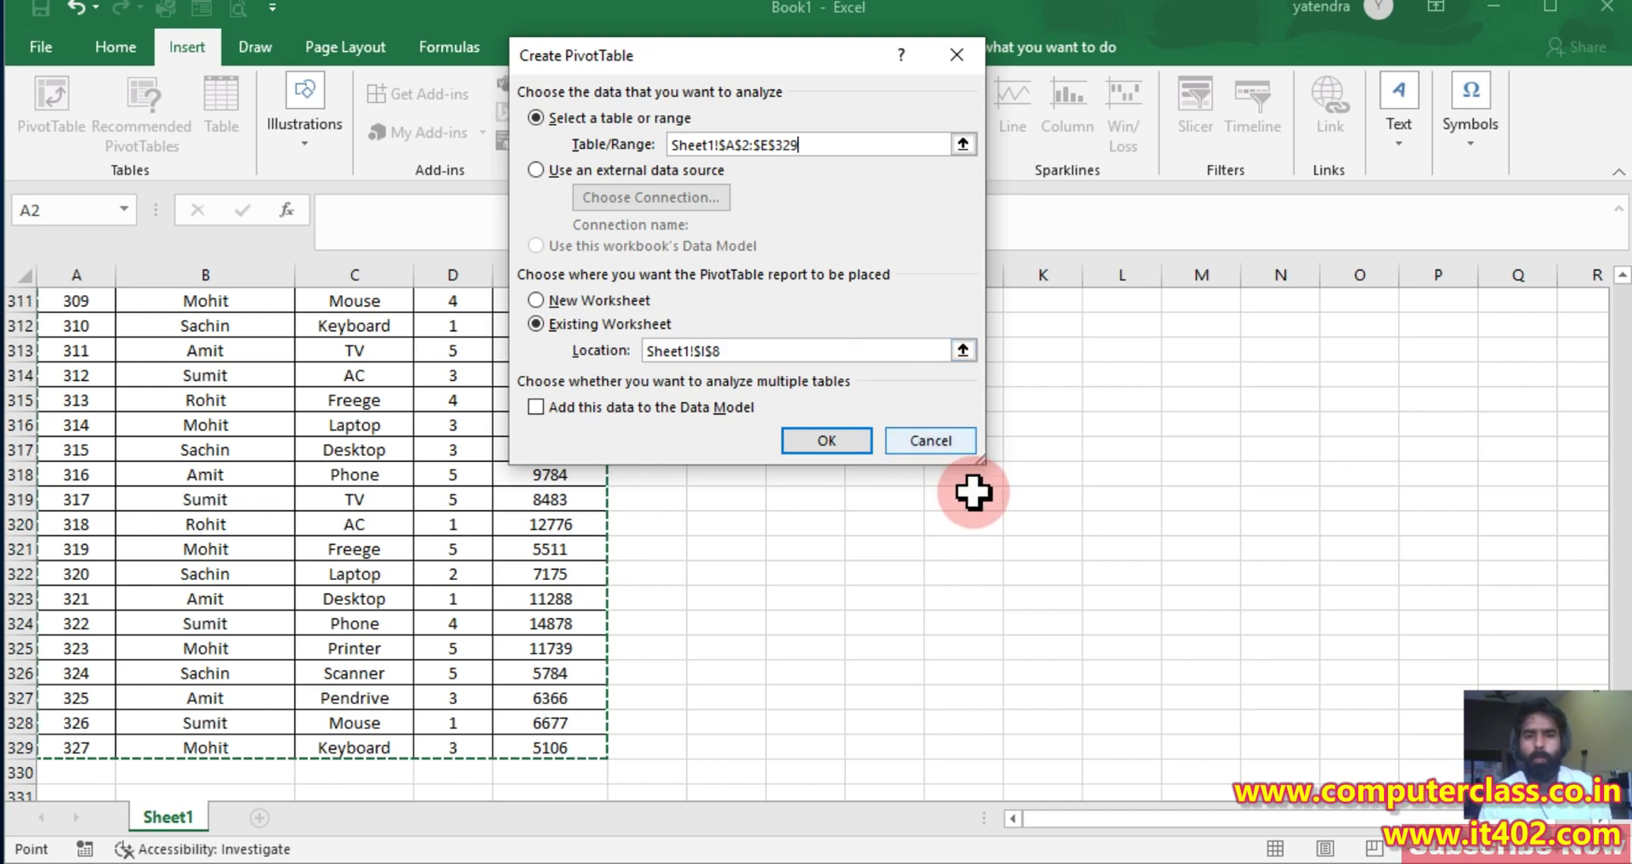
pyautogui.click(931, 440)
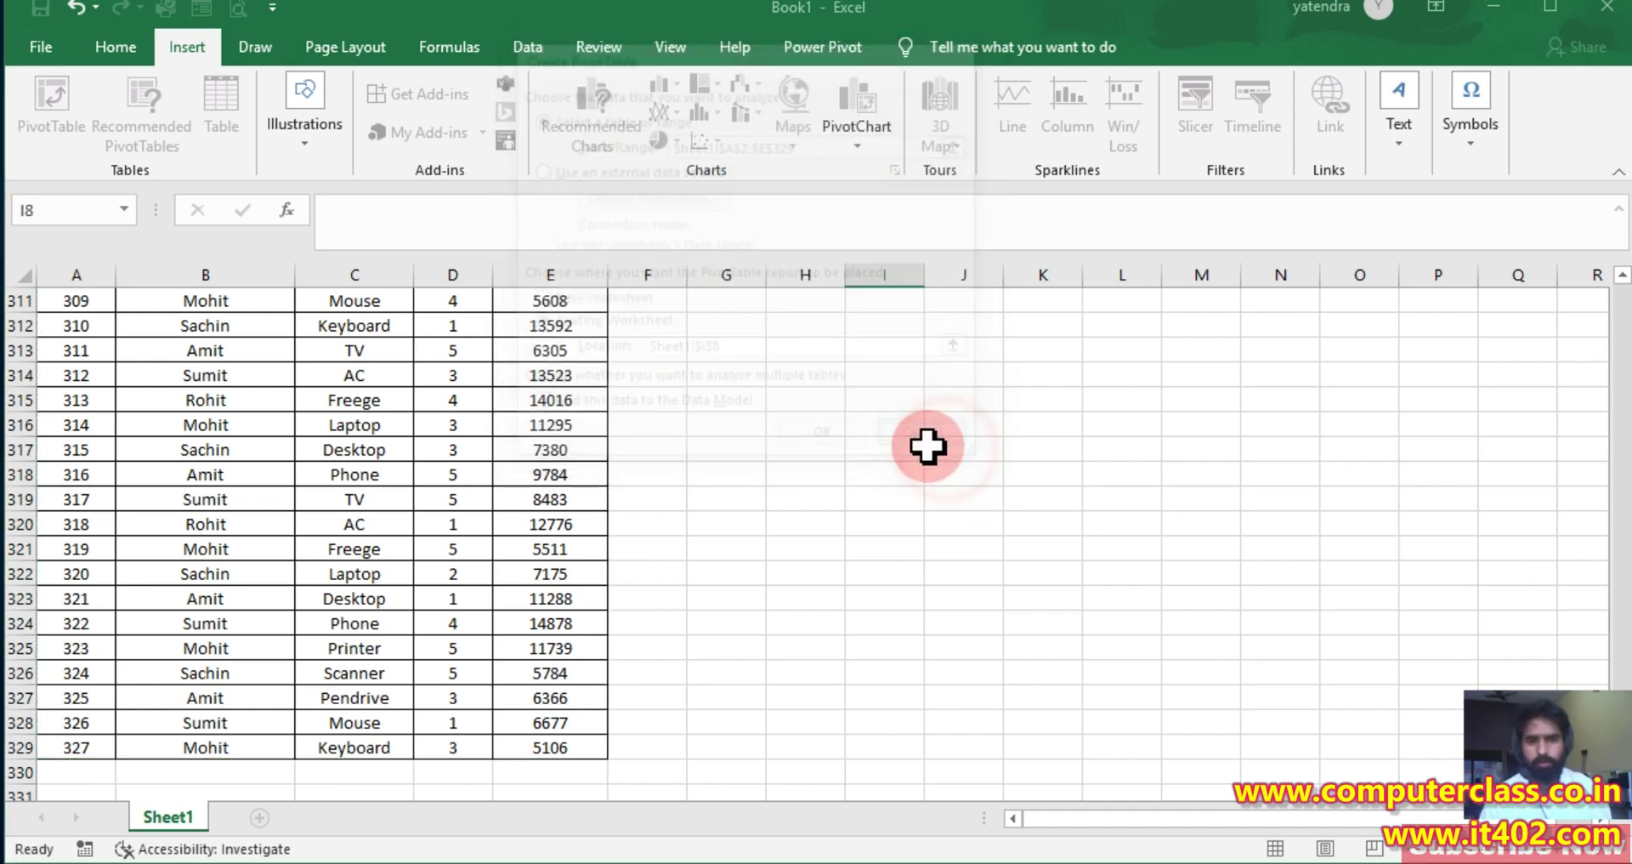
# Start a PivotTable from table cell B315, move the dialog clear of the empty columns, and choose Existing Worksheet as the placement
pyautogui.click(289, 397)
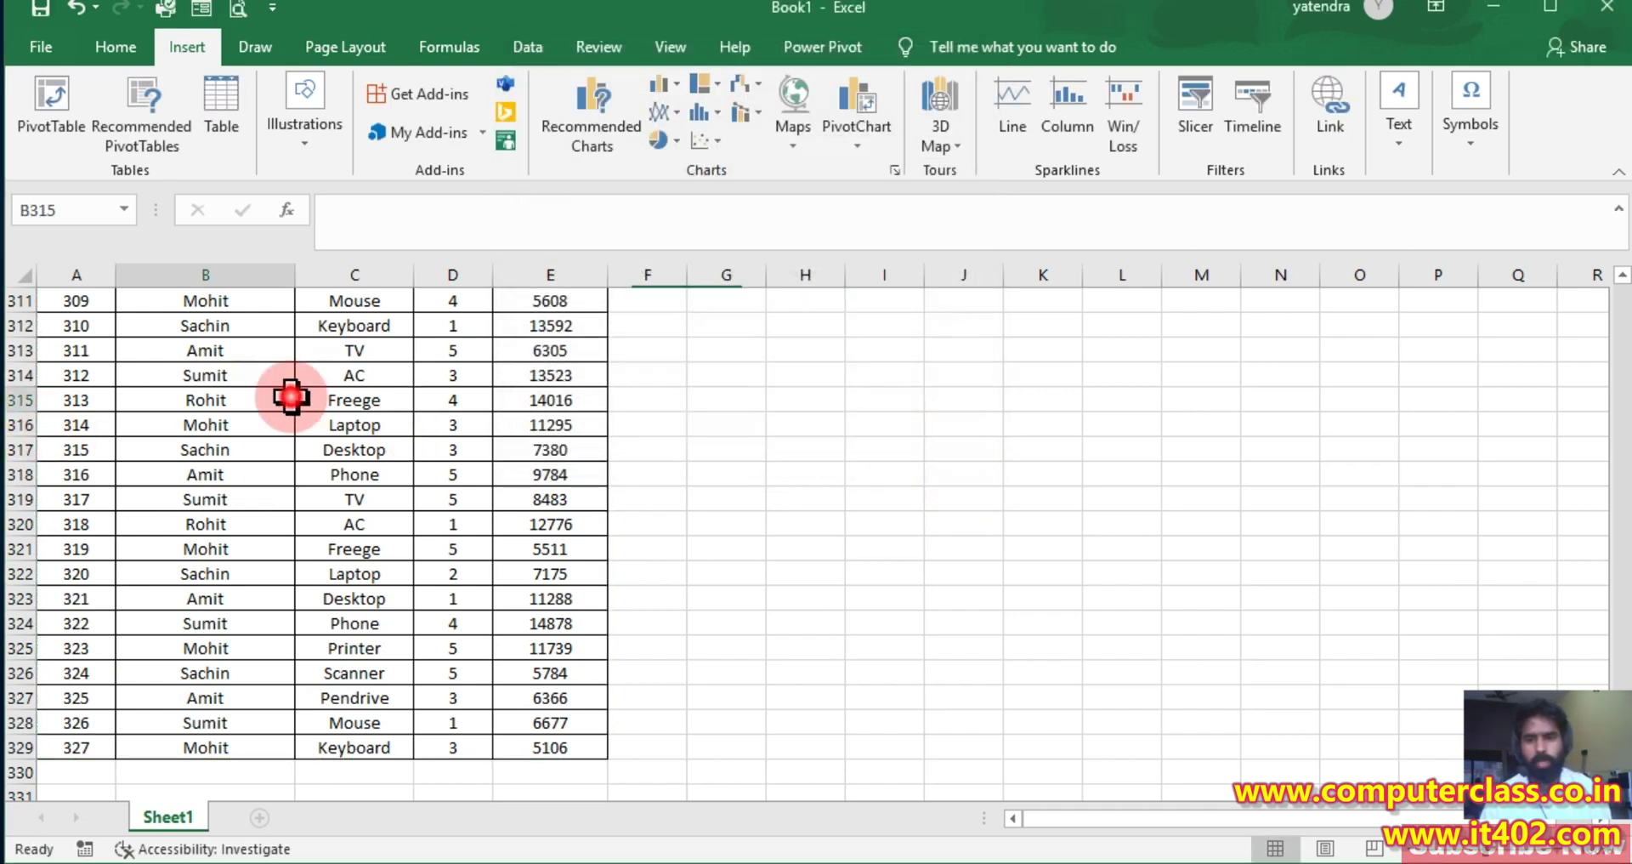
pyautogui.click(71, 123)
pyautogui.moveTo(802, 34); pyautogui.dragTo(876, 16)
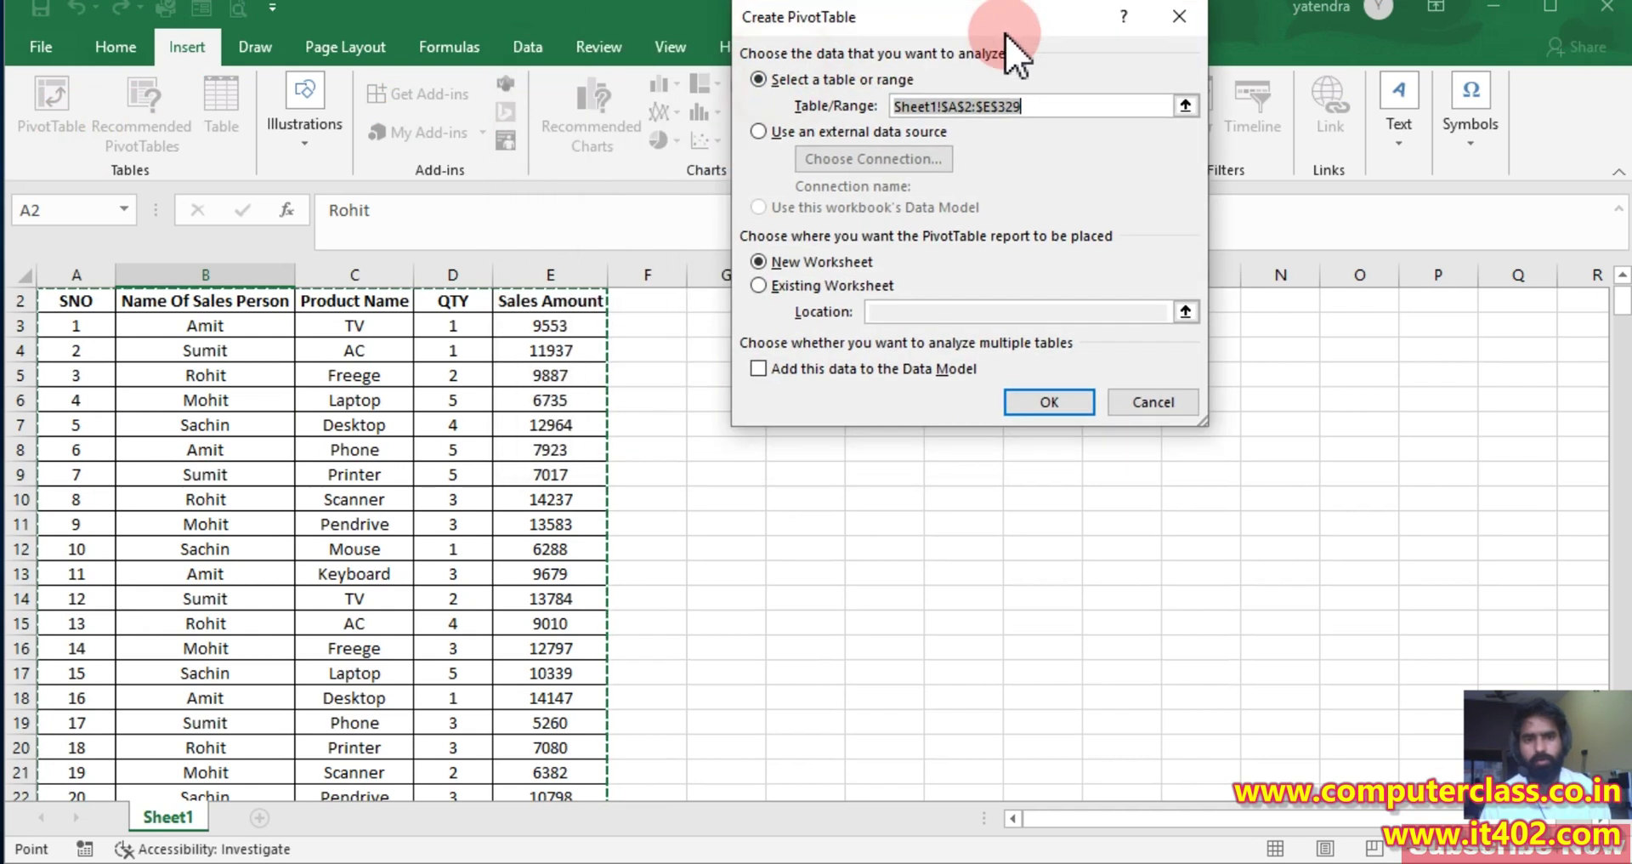
pyautogui.moveTo(1020, 18); pyautogui.dragTo(389, 83)
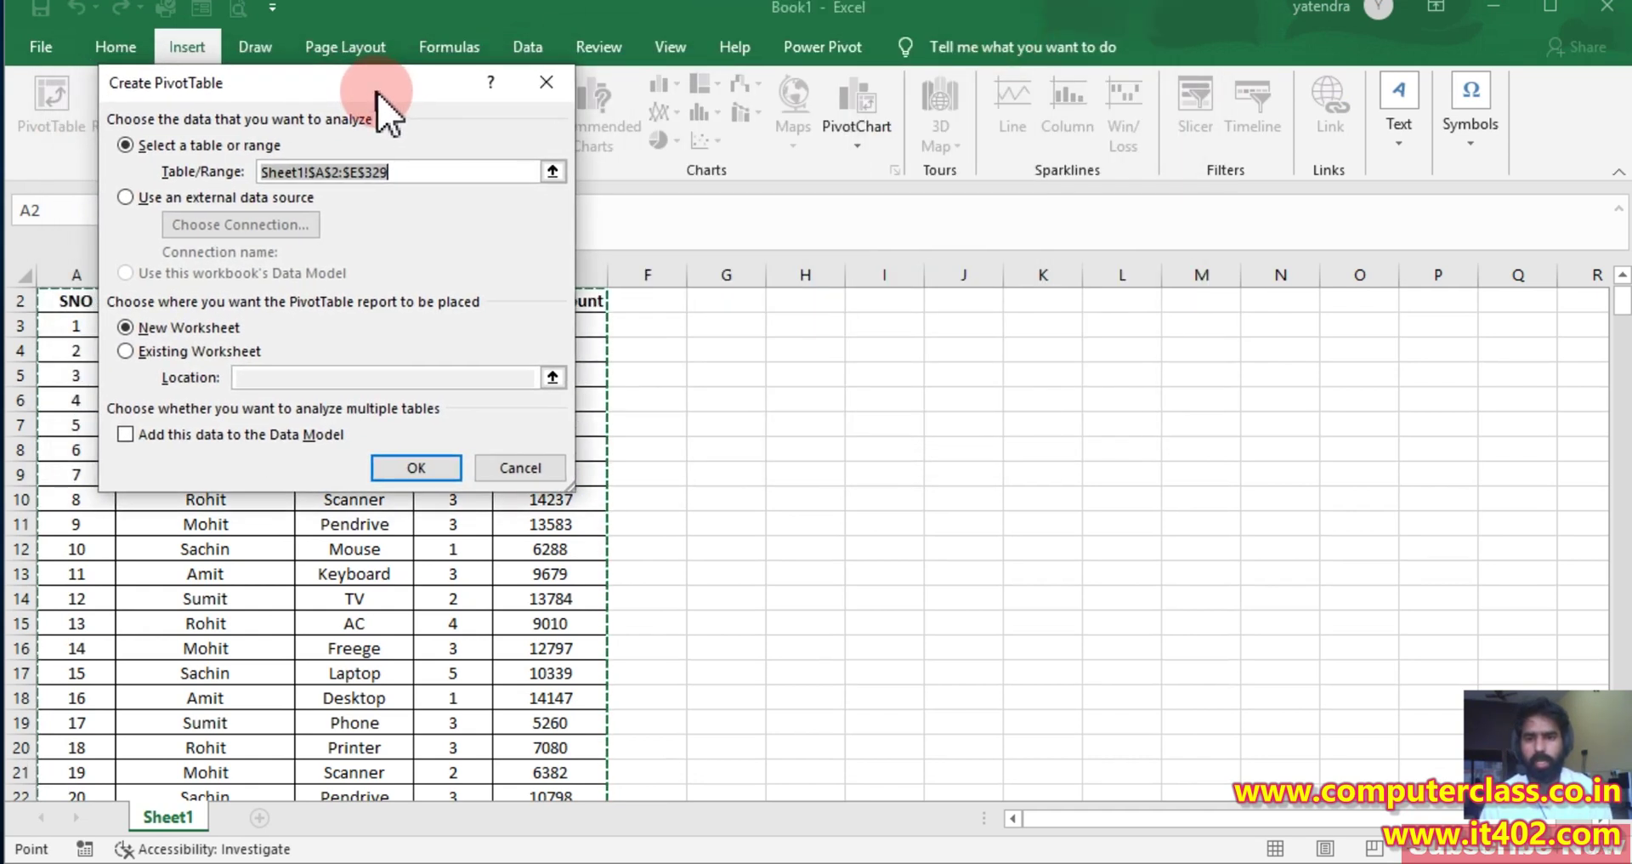
pyautogui.click(127, 352)
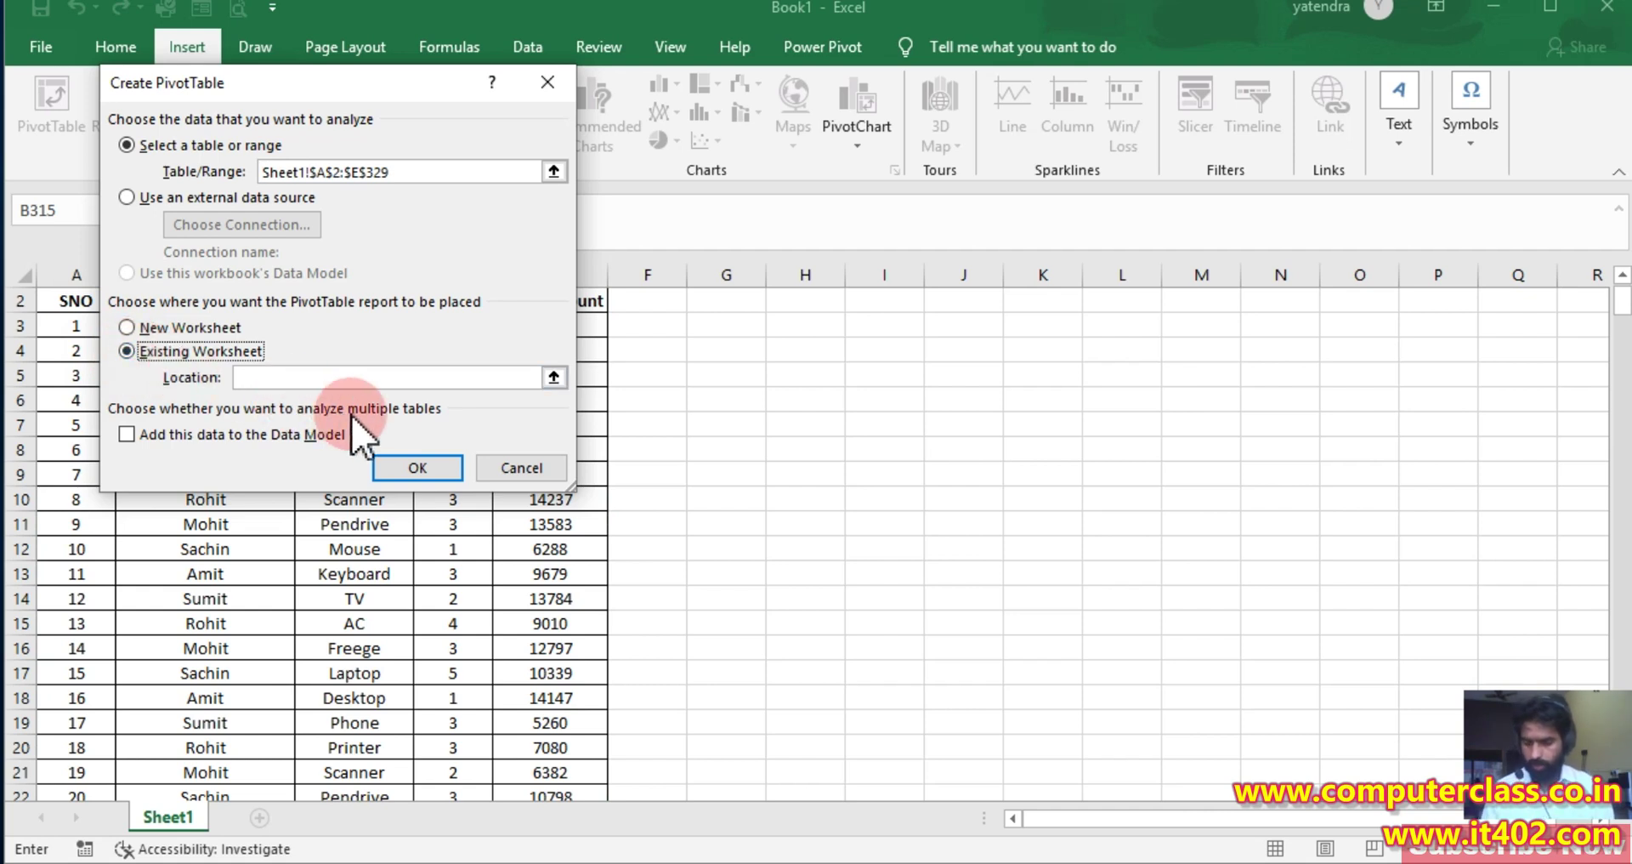
# Circle the Existing Worksheet option, outline the empty area from column F to R, and box cell H2 with screen annotations
pyautogui.hotkey('ctrl', '2')
pyautogui.moveTo(100, 350)
pyautogui.mouseDown()
pyautogui.moveTo(263, 337)
pyautogui.moveTo(111, 368)
pyautogui.mouseUp()
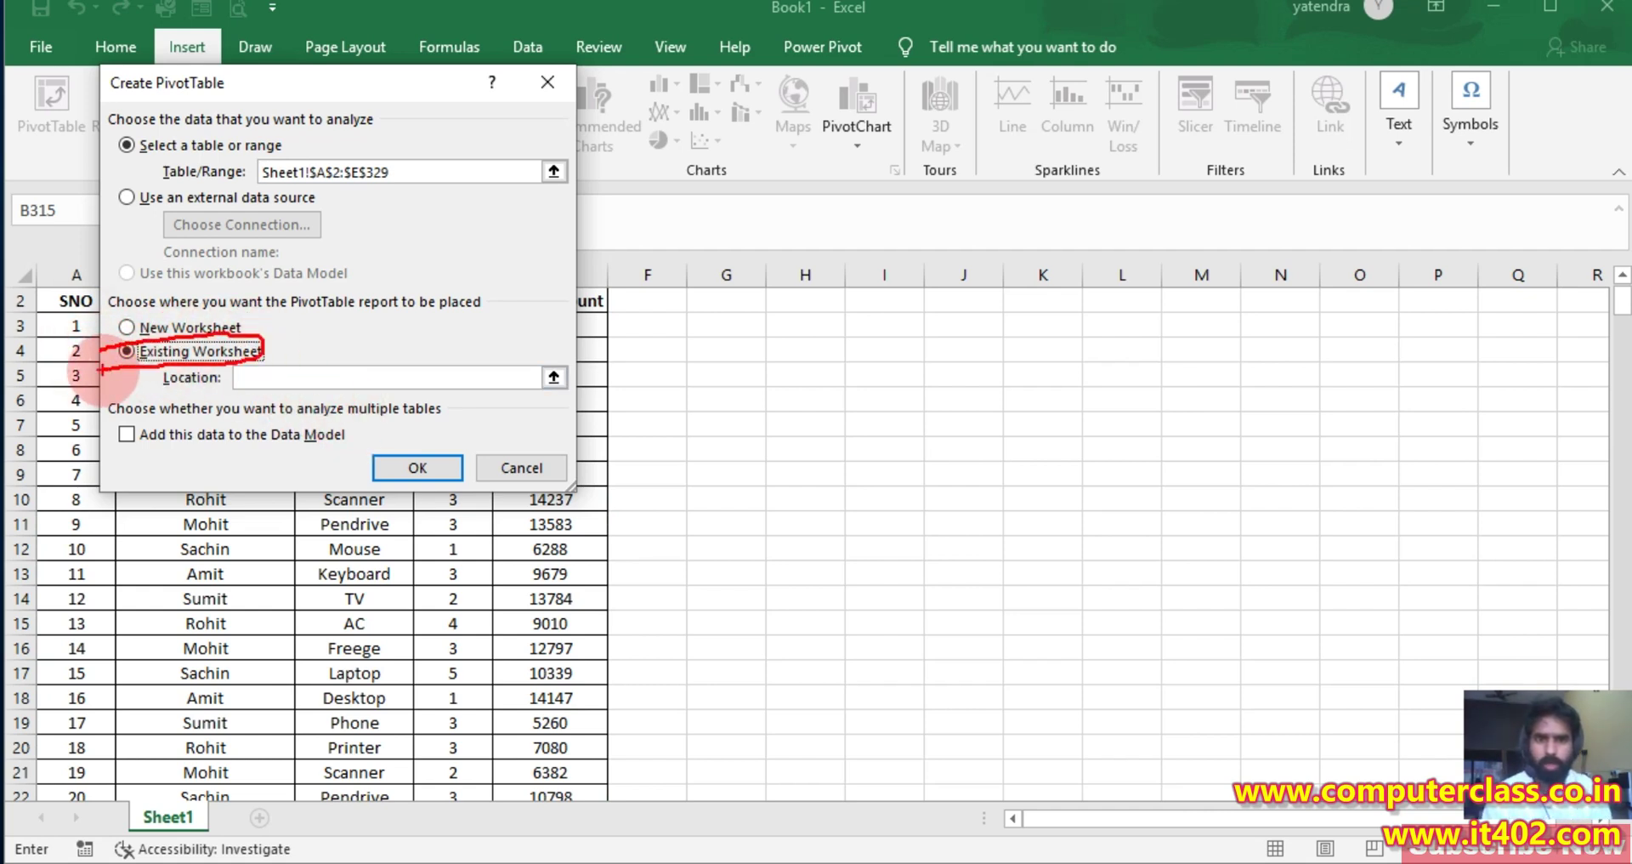
pyautogui.moveTo(610, 290); pyautogui.dragTo(1005, 492)
pyautogui.moveTo(1135, 569); pyautogui.dragTo(1604, 797)
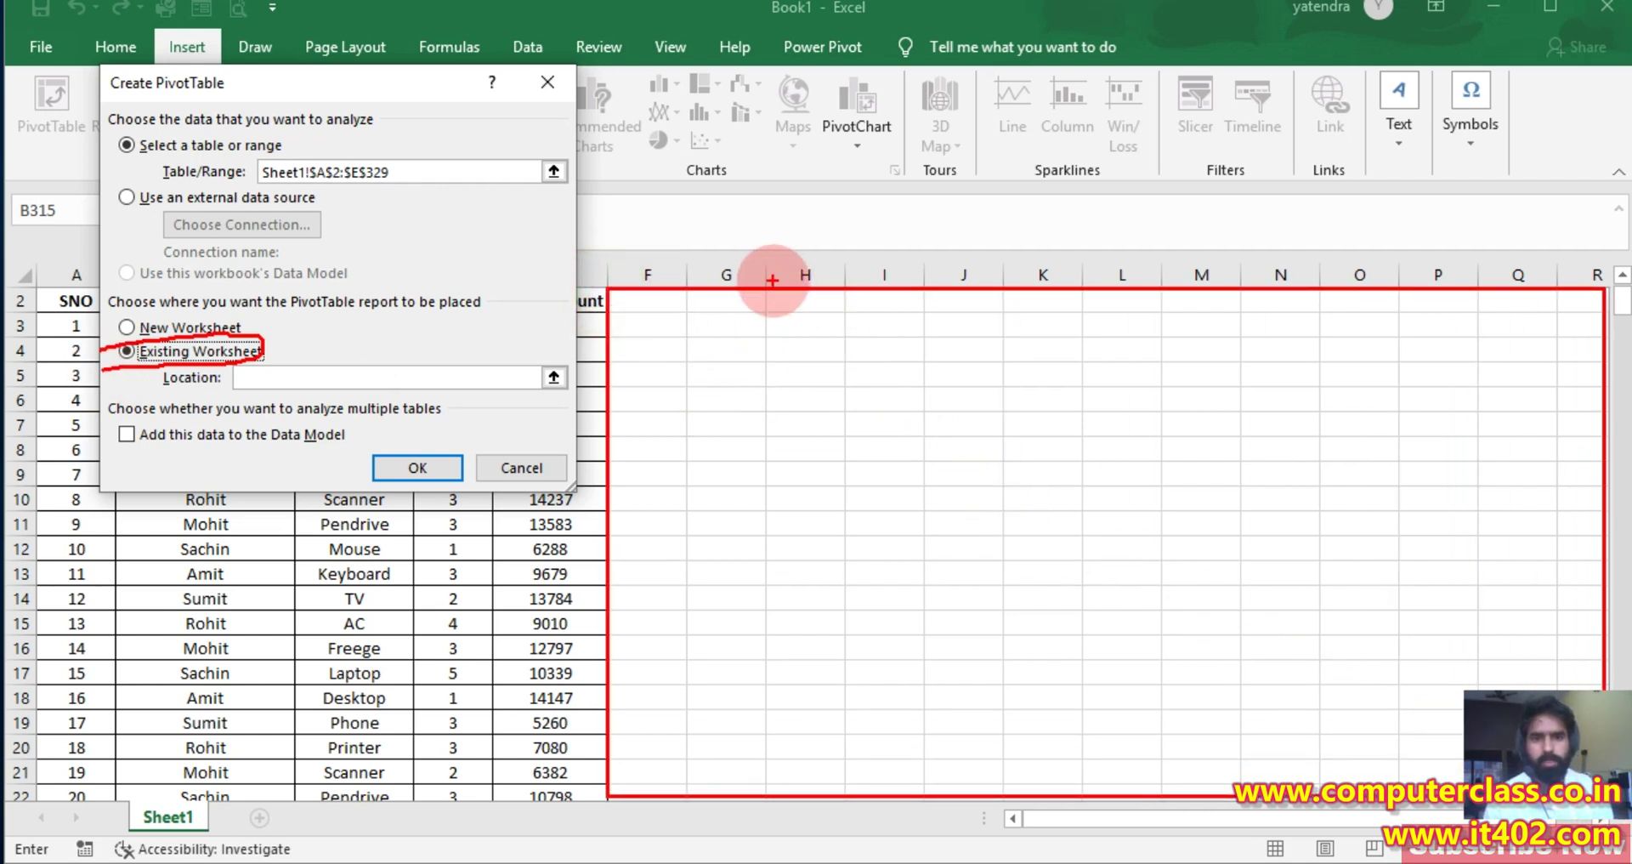
pyautogui.moveTo(767, 292); pyautogui.dragTo(839, 320)
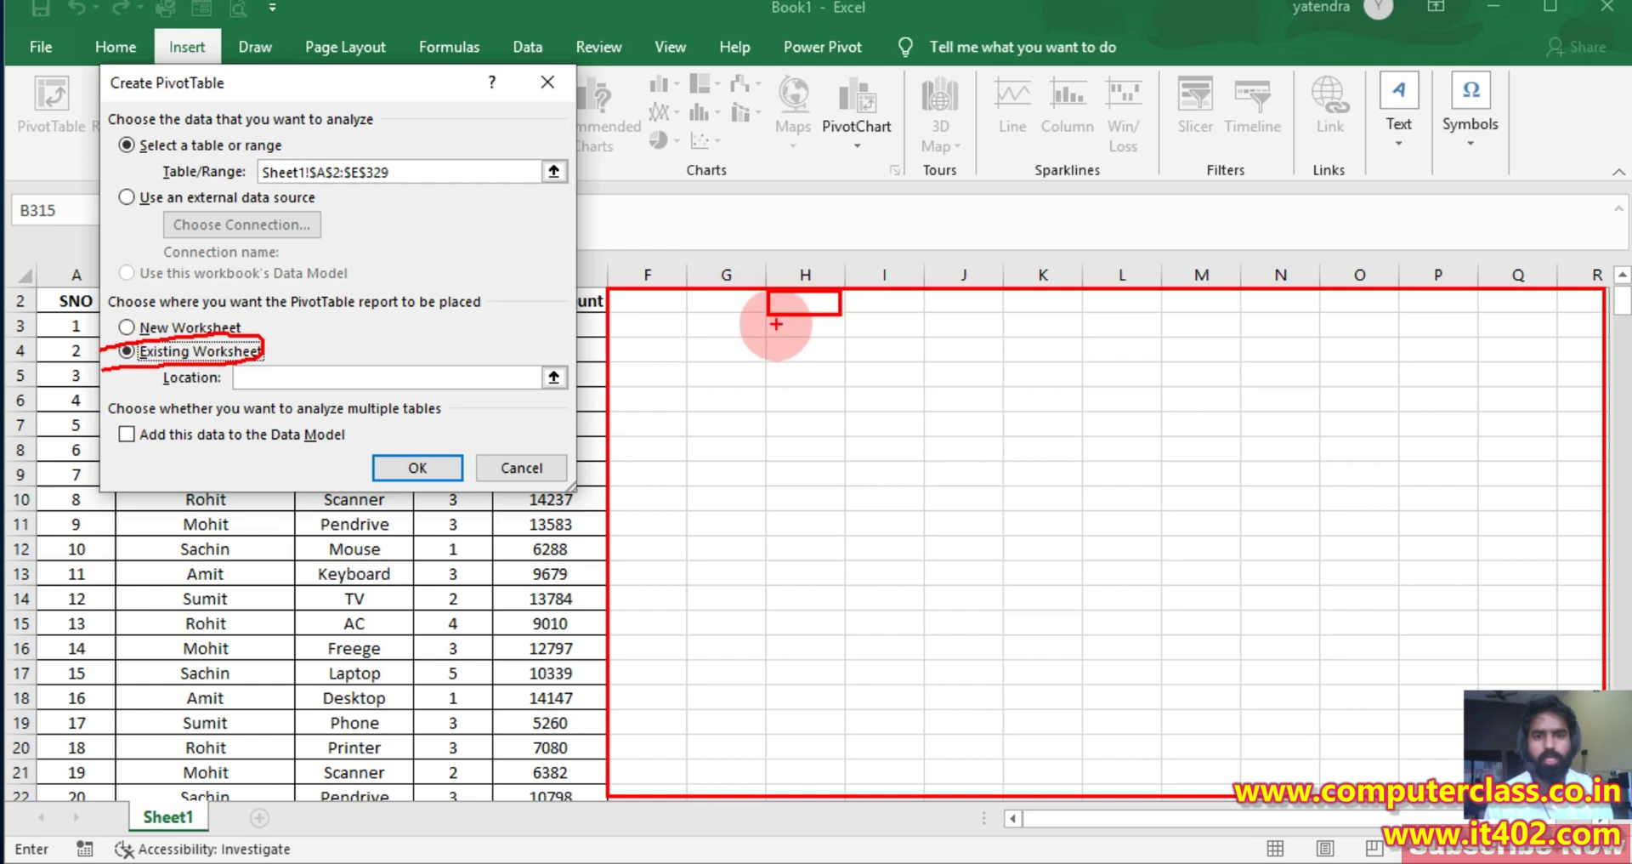
# Link cell H2 to the empty Location setting with annotations, clear them, and set the PivotTable location to cell G2 on Sheet1
pyautogui.moveTo(775, 303)
pyautogui.mouseDown()
pyautogui.moveTo(466, 303)
pyautogui.moveTo(335, 335)
pyautogui.moveTo(297, 374)
pyautogui.moveTo(349, 374)
pyautogui.moveTo(359, 396)
pyautogui.mouseUp()
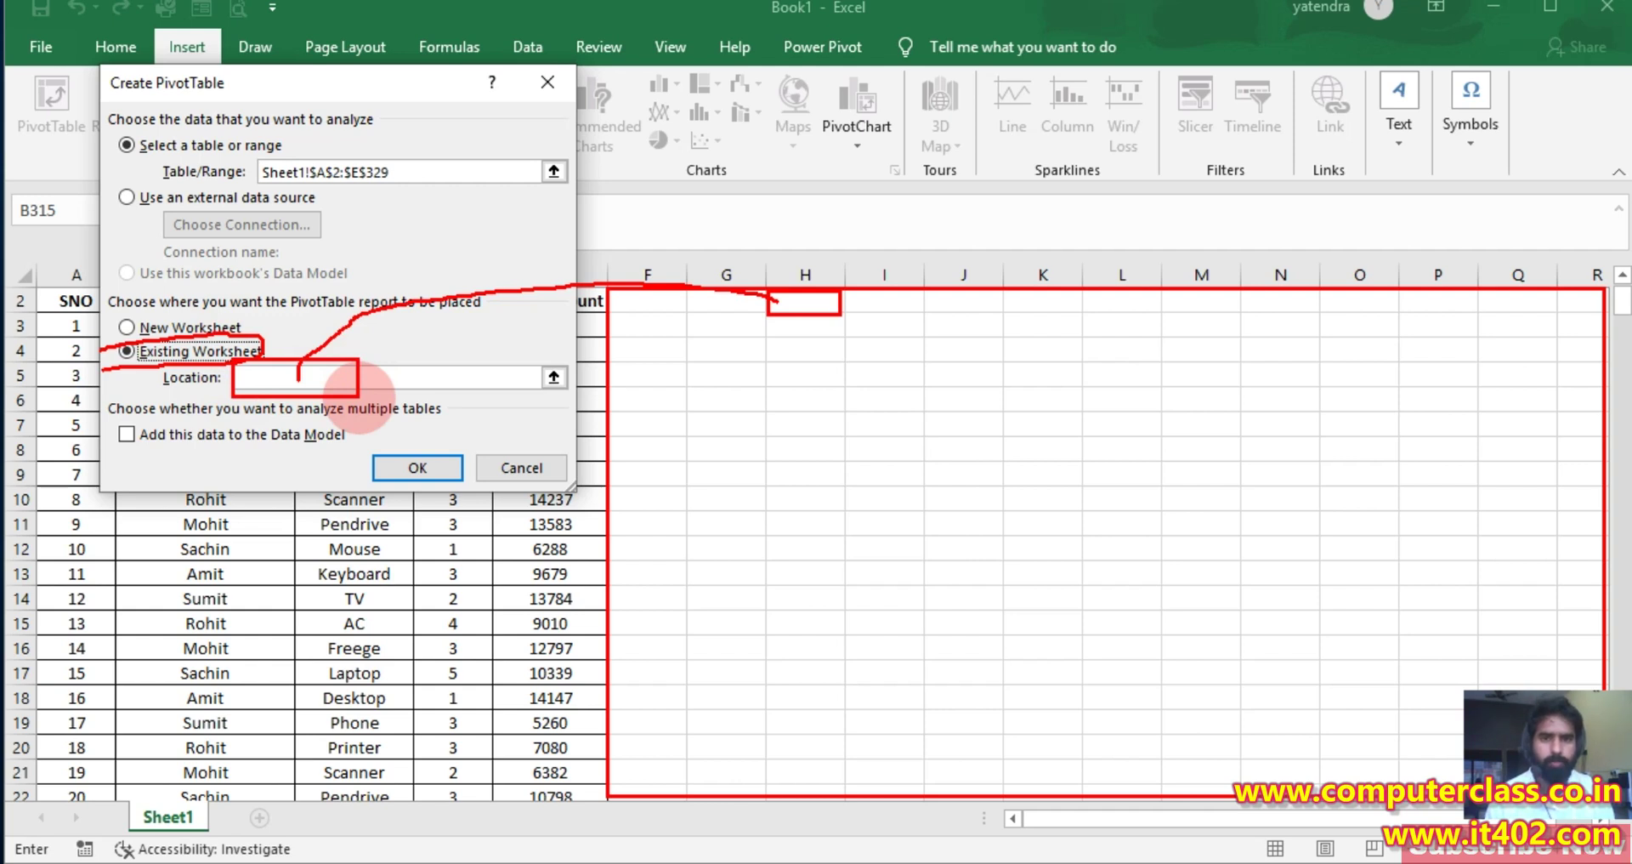
pyautogui.press('Escape')
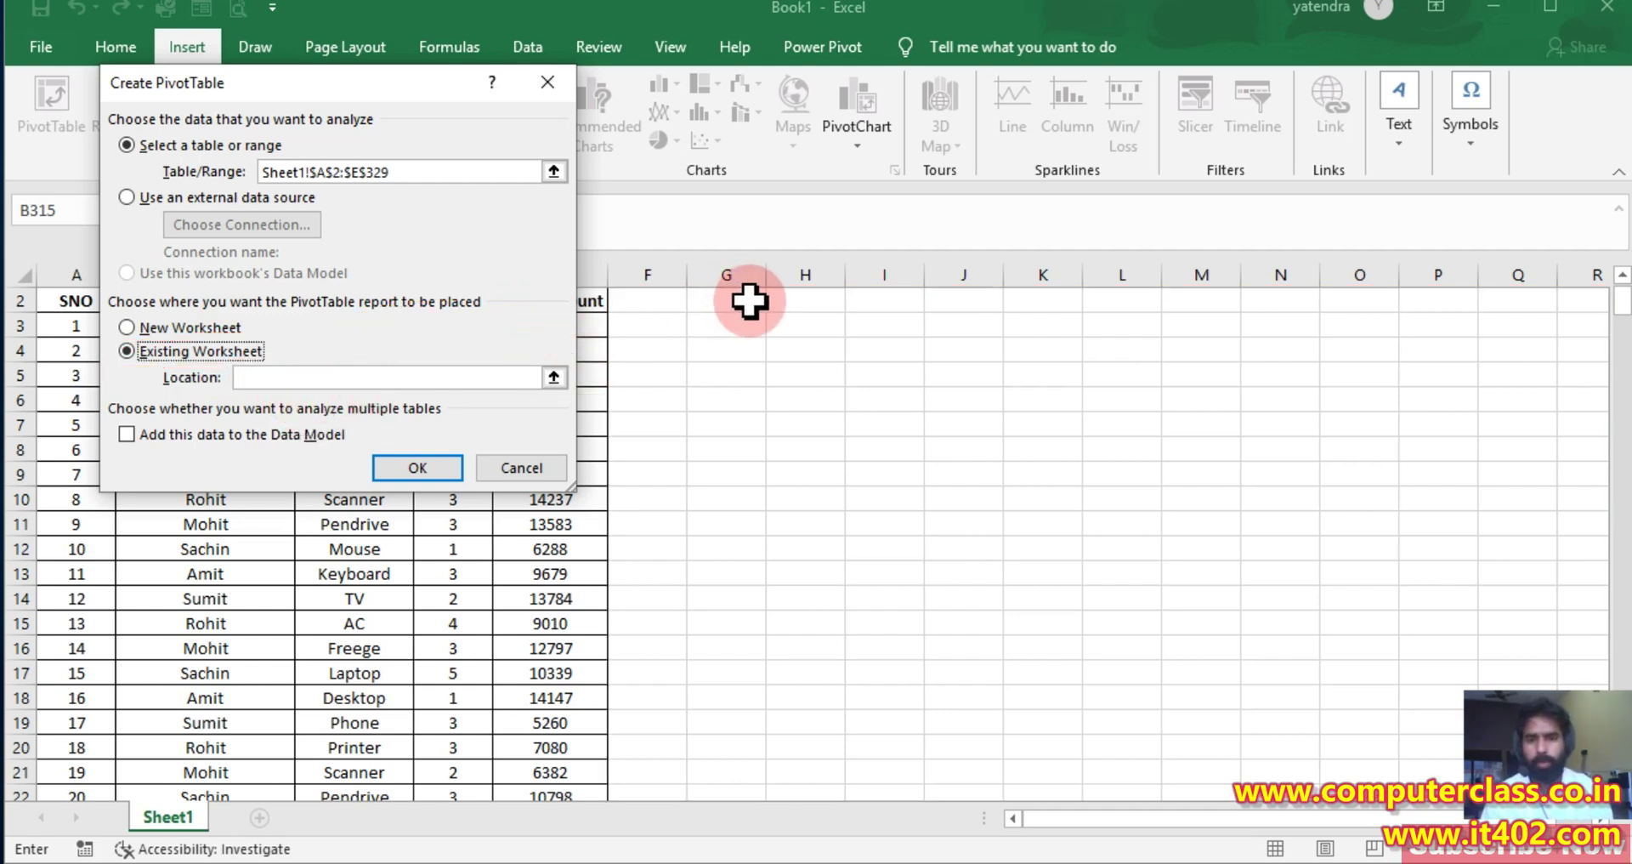
pyautogui.click(295, 374)
pyautogui.click(729, 299)
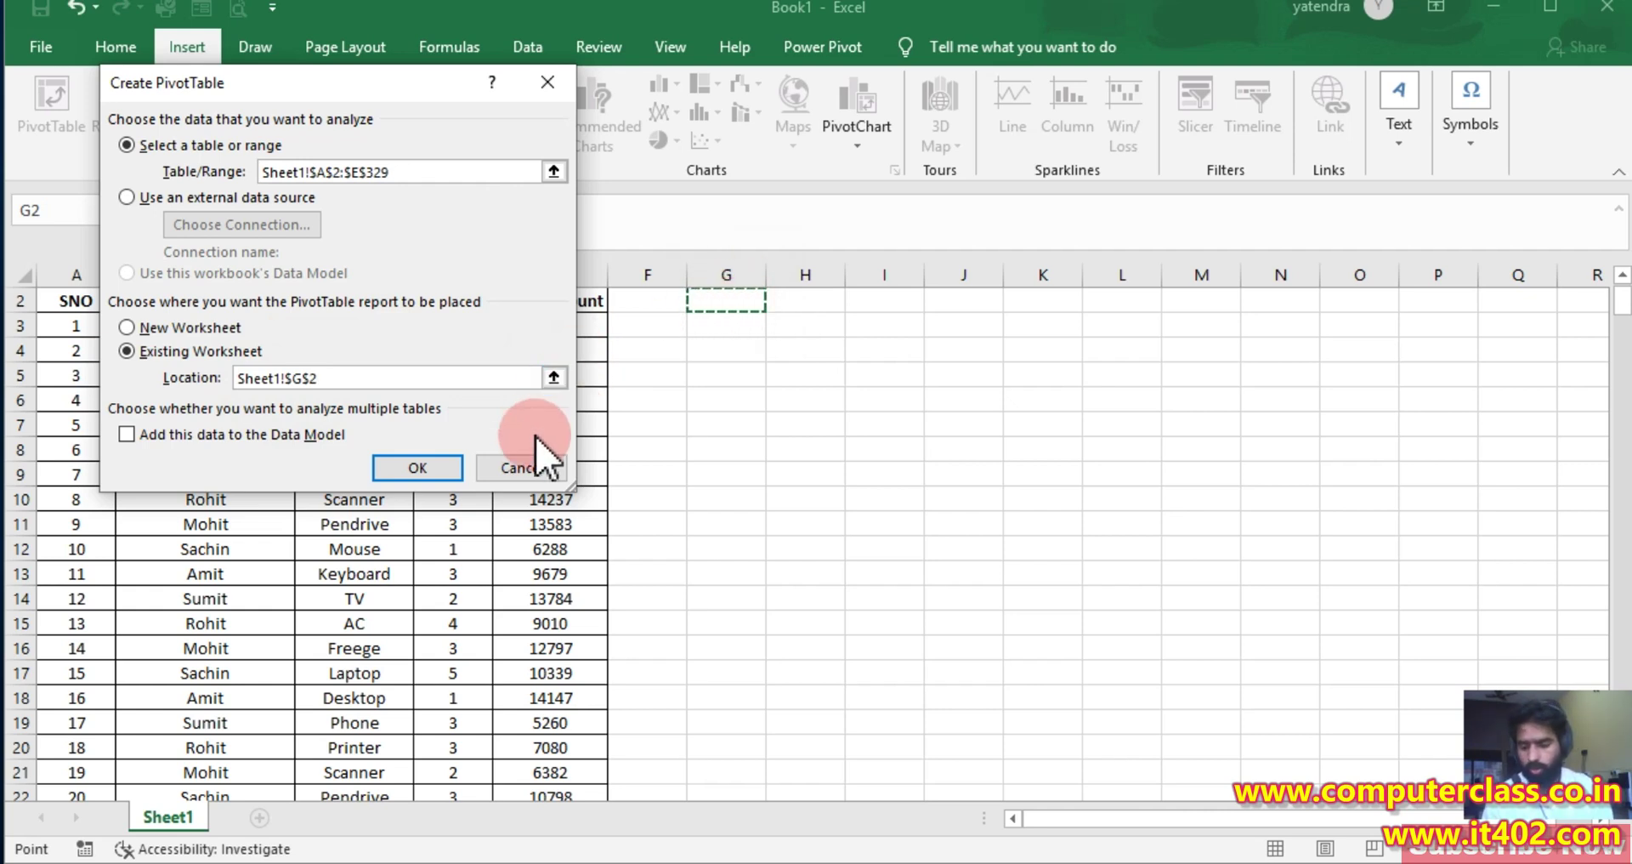
# Mark the location, source range and Existing Worksheet choice with annotations, clear them, and create the PivotTable from Sheet1!$A$2:$E$329
pyautogui.moveTo(202, 380)
pyautogui.mouseDown()
pyautogui.moveTo(341, 330)
pyautogui.moveTo(246, 400)
pyautogui.moveTo(242, 362)
pyautogui.mouseUp()
pyautogui.moveTo(671, 294)
pyautogui.mouseDown()
pyautogui.moveTo(779, 294)
pyautogui.moveTo(719, 226)
pyautogui.mouseUp()
pyautogui.press('Escape')
pyautogui.hotkey('ctrl', '2')
pyautogui.moveTo(242, 164)
pyautogui.mouseDown()
pyautogui.moveTo(408, 127)
pyautogui.moveTo(210, 210)
pyautogui.moveTo(196, 163)
pyautogui.mouseUp()
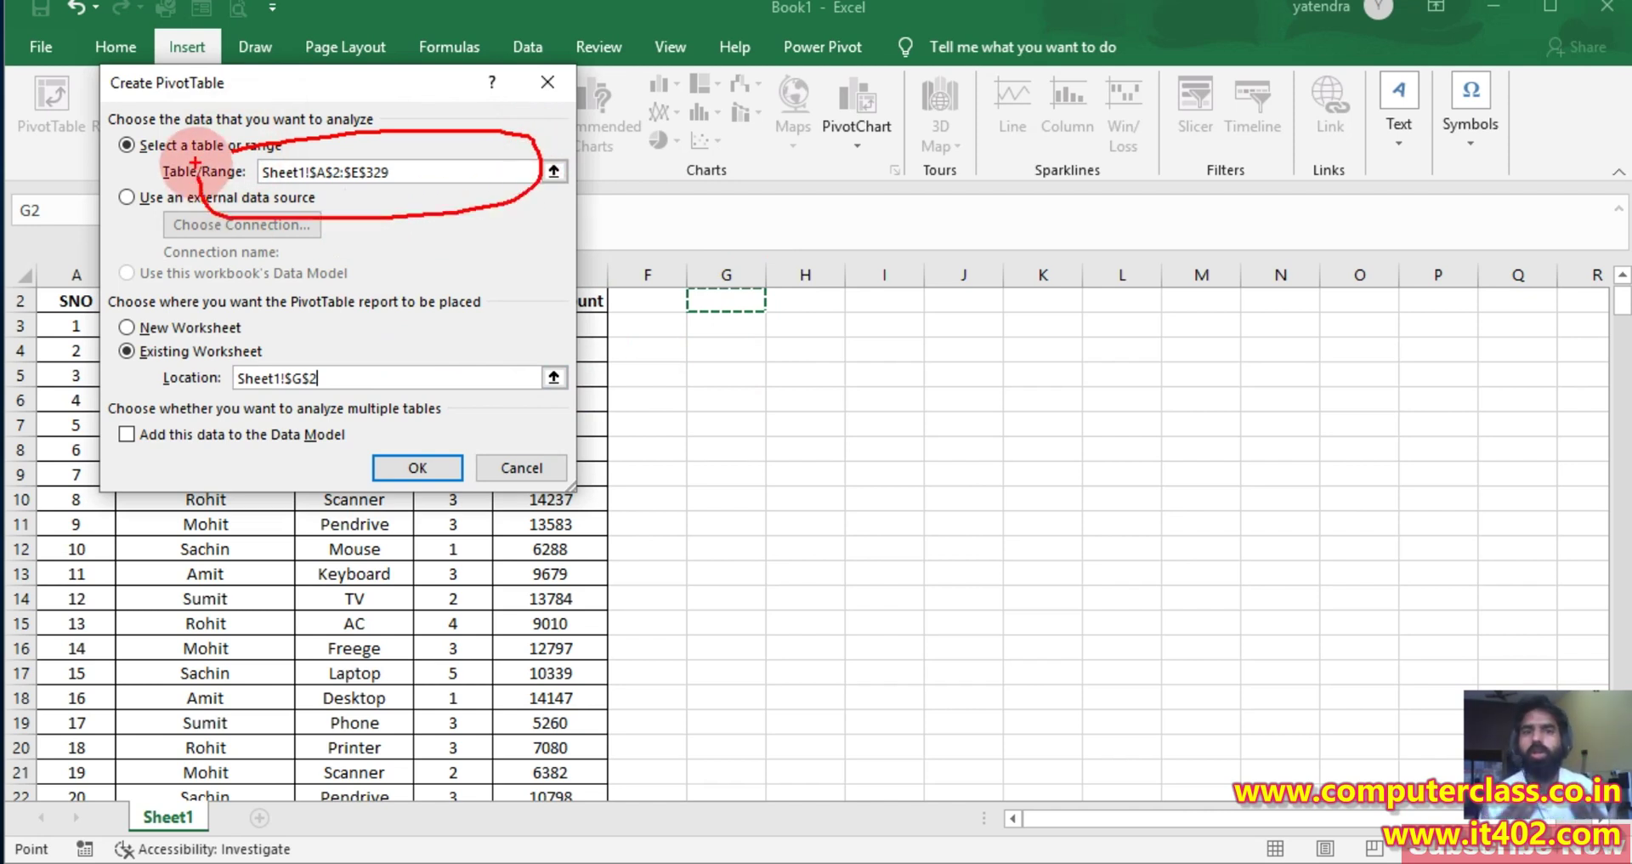
pyautogui.moveTo(116, 358)
pyautogui.mouseDown()
pyautogui.moveTo(213, 319)
pyautogui.moveTo(133, 275)
pyautogui.mouseUp()
pyautogui.press('Escape')
pyautogui.click(414, 468)
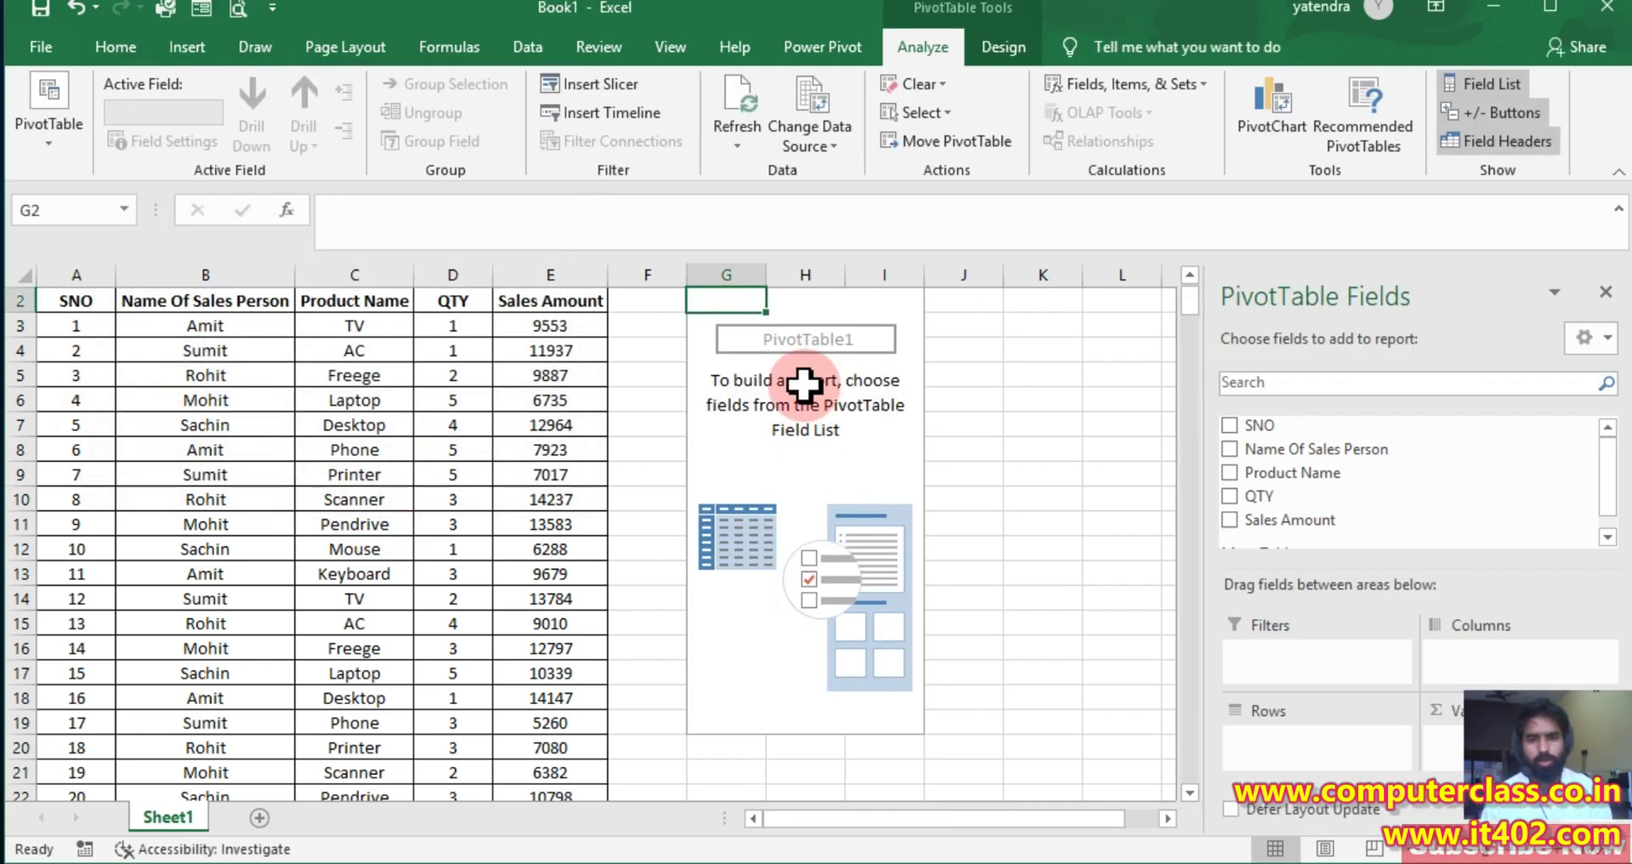
# Outline the empty PivotTable placeholder, the PivotTable Fields pane, and the Analyze and Design tool groups with annotations
pyautogui.moveTo(680, 314); pyautogui.dragTo(932, 744)
pyautogui.moveTo(1146, 249)
pyautogui.mouseDown()
pyautogui.moveTo(1592, 539)
pyautogui.moveTo(1631, 829)
pyautogui.mouseUp()
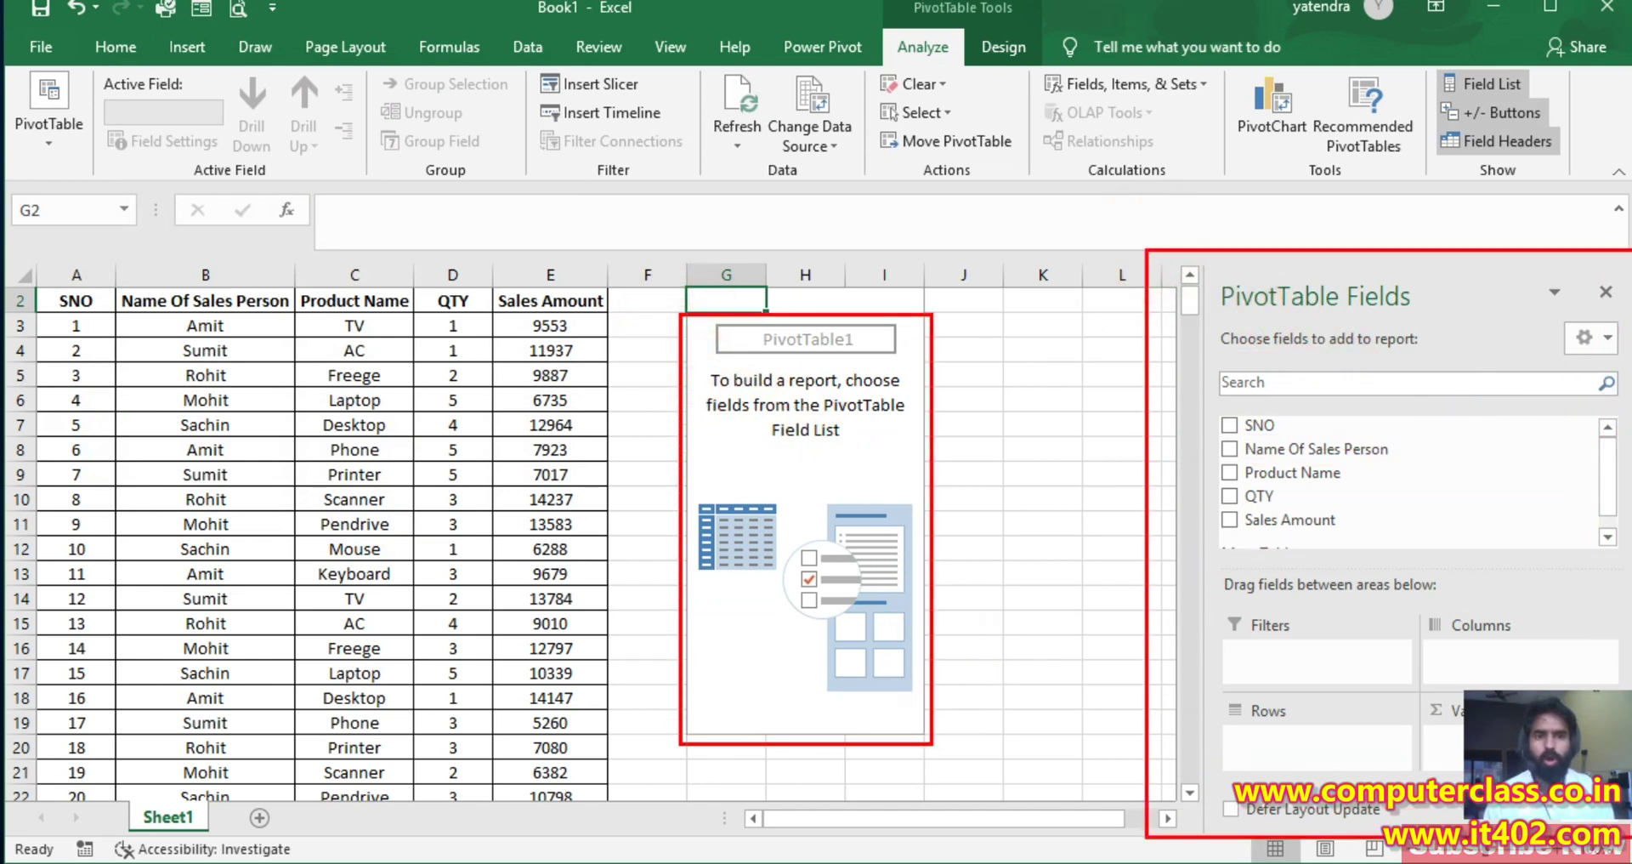
pyautogui.moveTo(881, 28)
pyautogui.mouseDown()
pyautogui.moveTo(958, 59)
pyautogui.moveTo(1037, 64)
pyautogui.mouseUp()
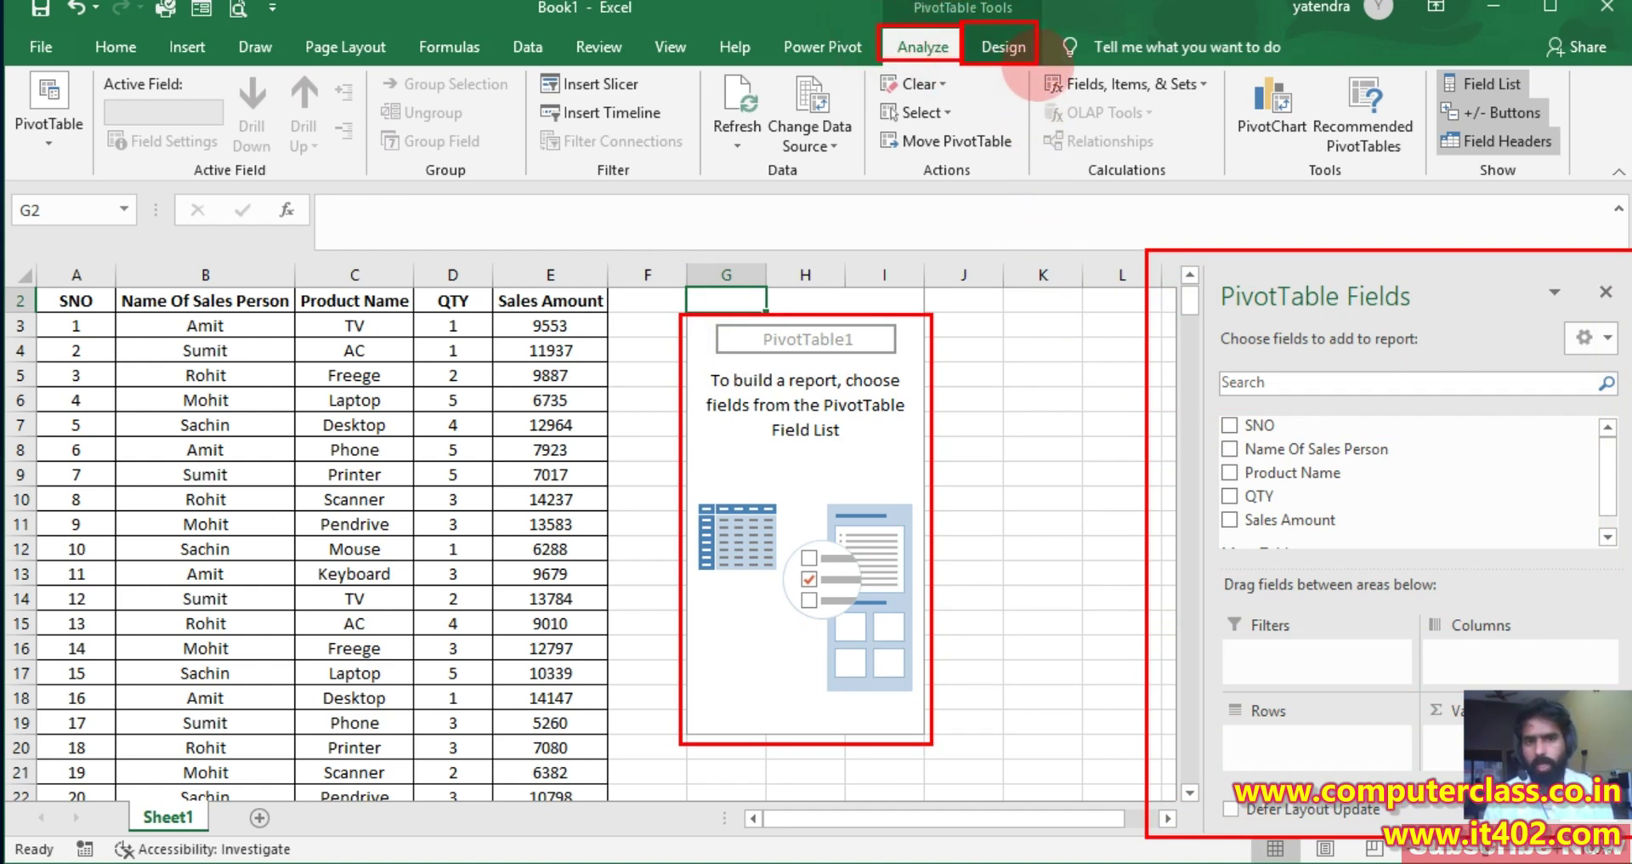
pyautogui.moveTo(916, 56); pyautogui.dragTo(757, 253)
pyautogui.moveTo(1002, 51); pyautogui.dragTo(950, 271)
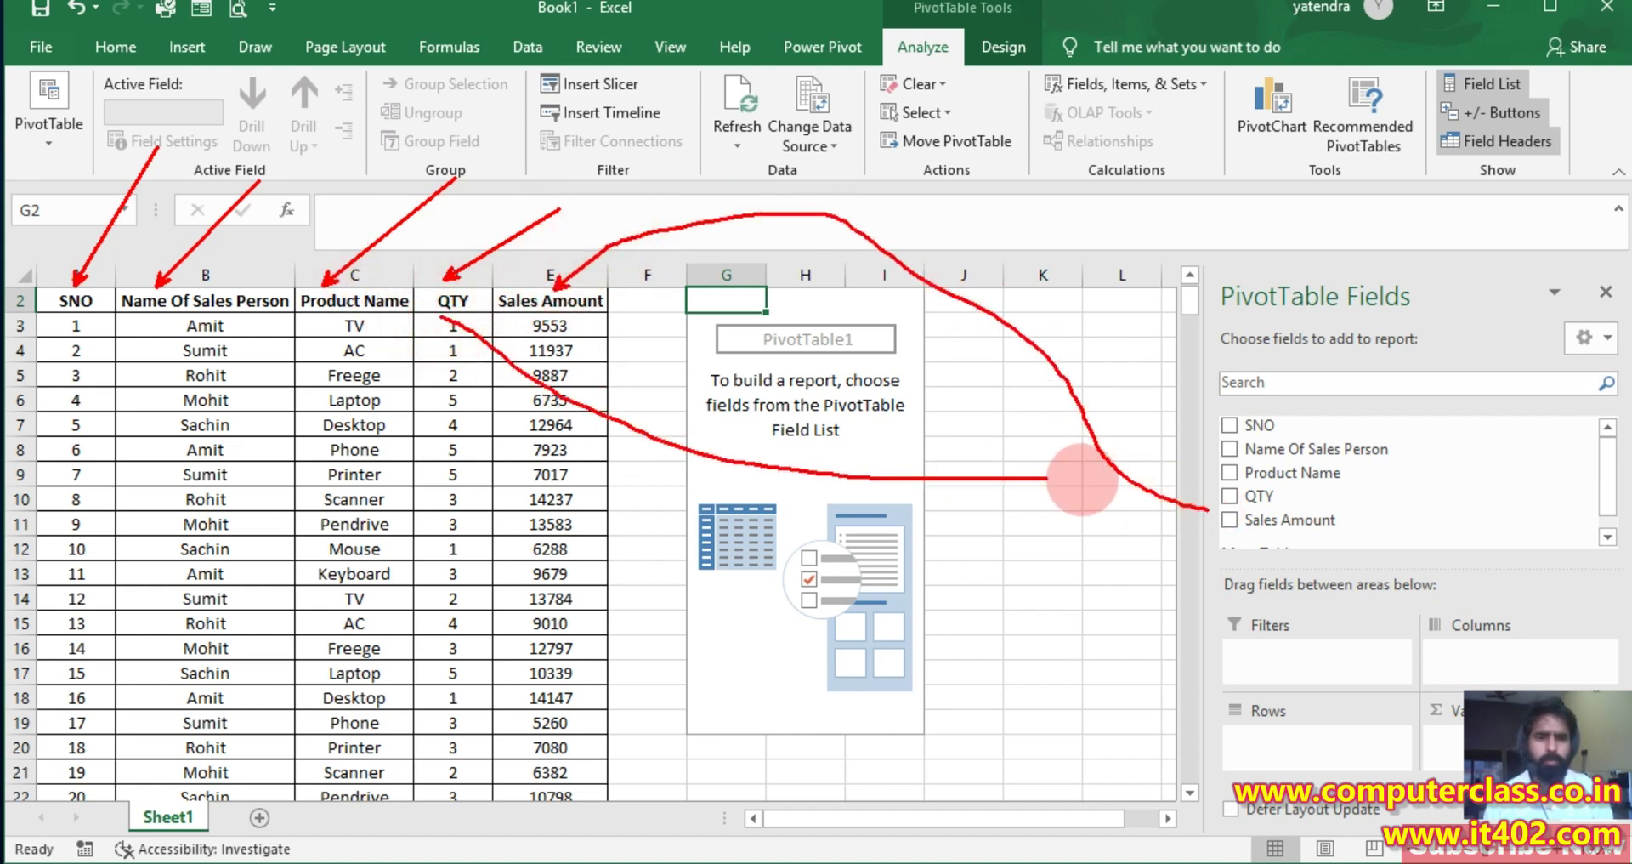
# Draw lines connecting the source table's column headers to their matching entries among the PivotTable fields, and clear all markings
pyautogui.moveTo(353, 314)
pyautogui.mouseDown()
pyautogui.moveTo(390, 396)
pyautogui.moveTo(1224, 461)
pyautogui.moveTo(1190, 473)
pyautogui.mouseUp()
pyautogui.moveTo(273, 310)
pyautogui.mouseDown()
pyautogui.moveTo(552, 85)
pyautogui.moveTo(1225, 272)
pyautogui.moveTo(1314, 442)
pyautogui.mouseUp()
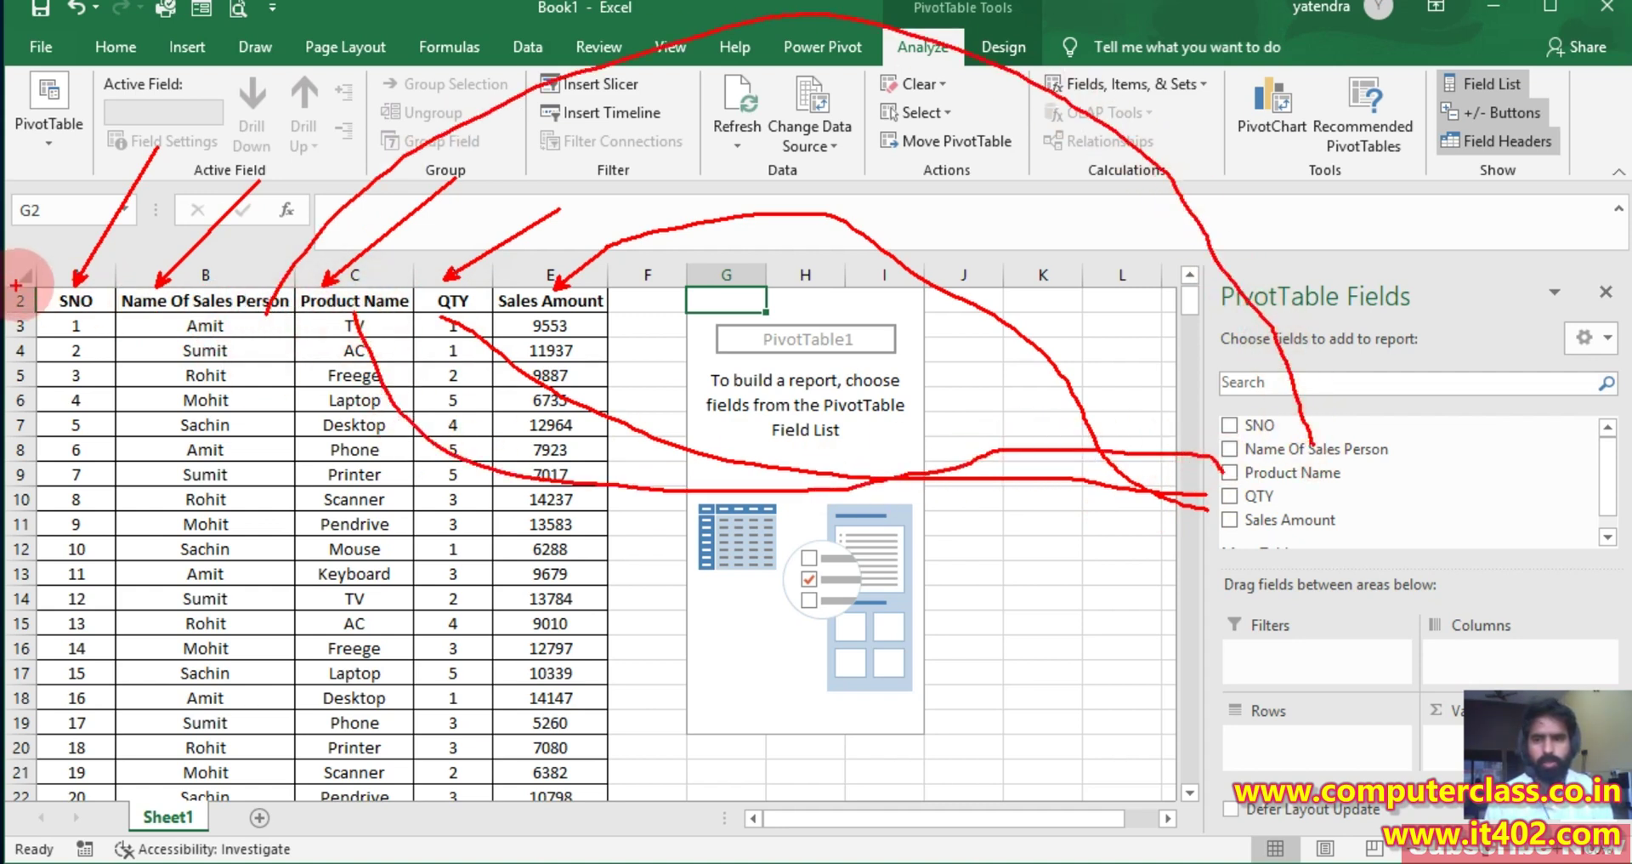
pyautogui.moveTo(55, 280)
pyautogui.mouseDown()
pyautogui.moveTo(1097, 60)
pyautogui.moveTo(1256, 383)
pyautogui.moveTo(1244, 412)
pyautogui.mouseUp()
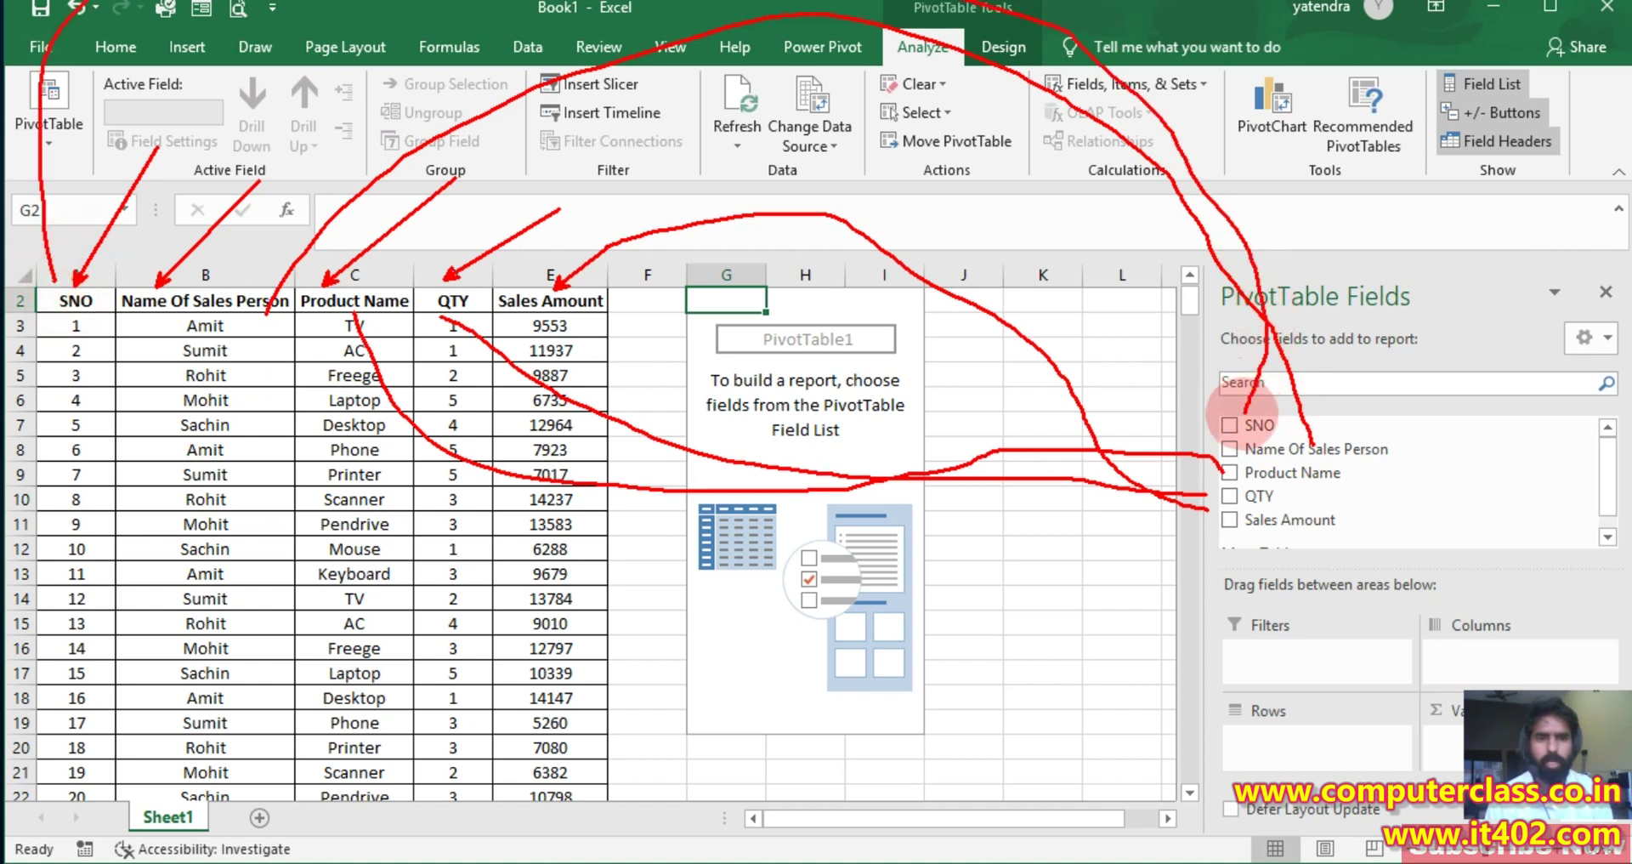
pyautogui.press('Escape')
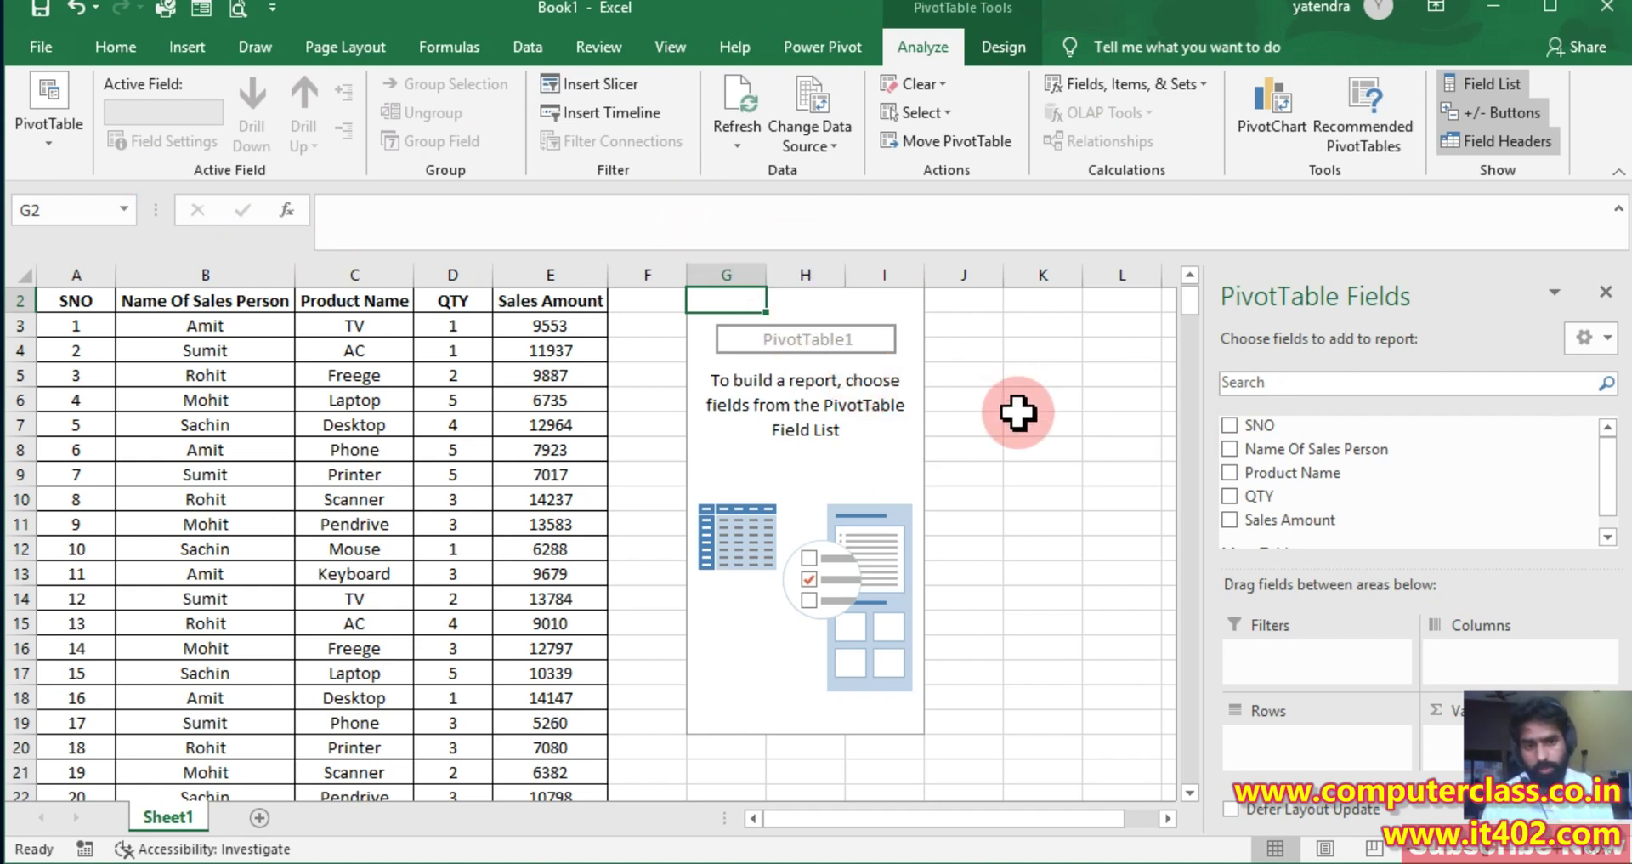
# Add Name Of Sales Person as the PivotTable rows and QTY as a summed value, clearing the explanatory markings
pyautogui.click(1229, 449)
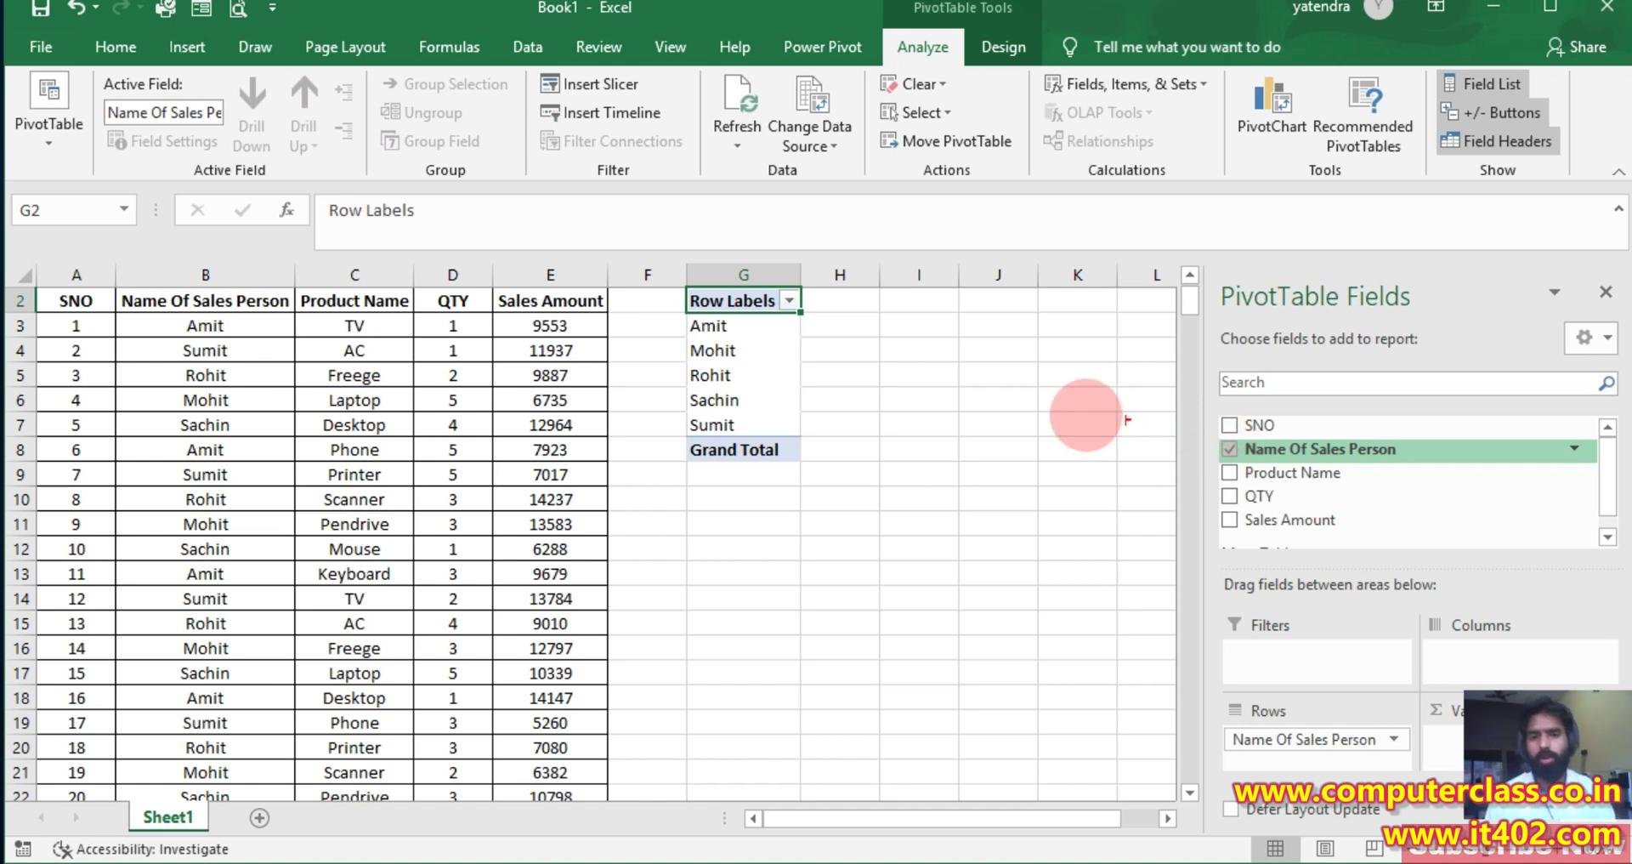
pyautogui.moveTo(612, 320)
pyautogui.mouseDown()
pyautogui.moveTo(831, 338)
pyautogui.moveTo(624, 425)
pyautogui.moveTo(672, 316)
pyautogui.moveTo(471, 573)
pyautogui.mouseUp()
pyautogui.press('Escape')
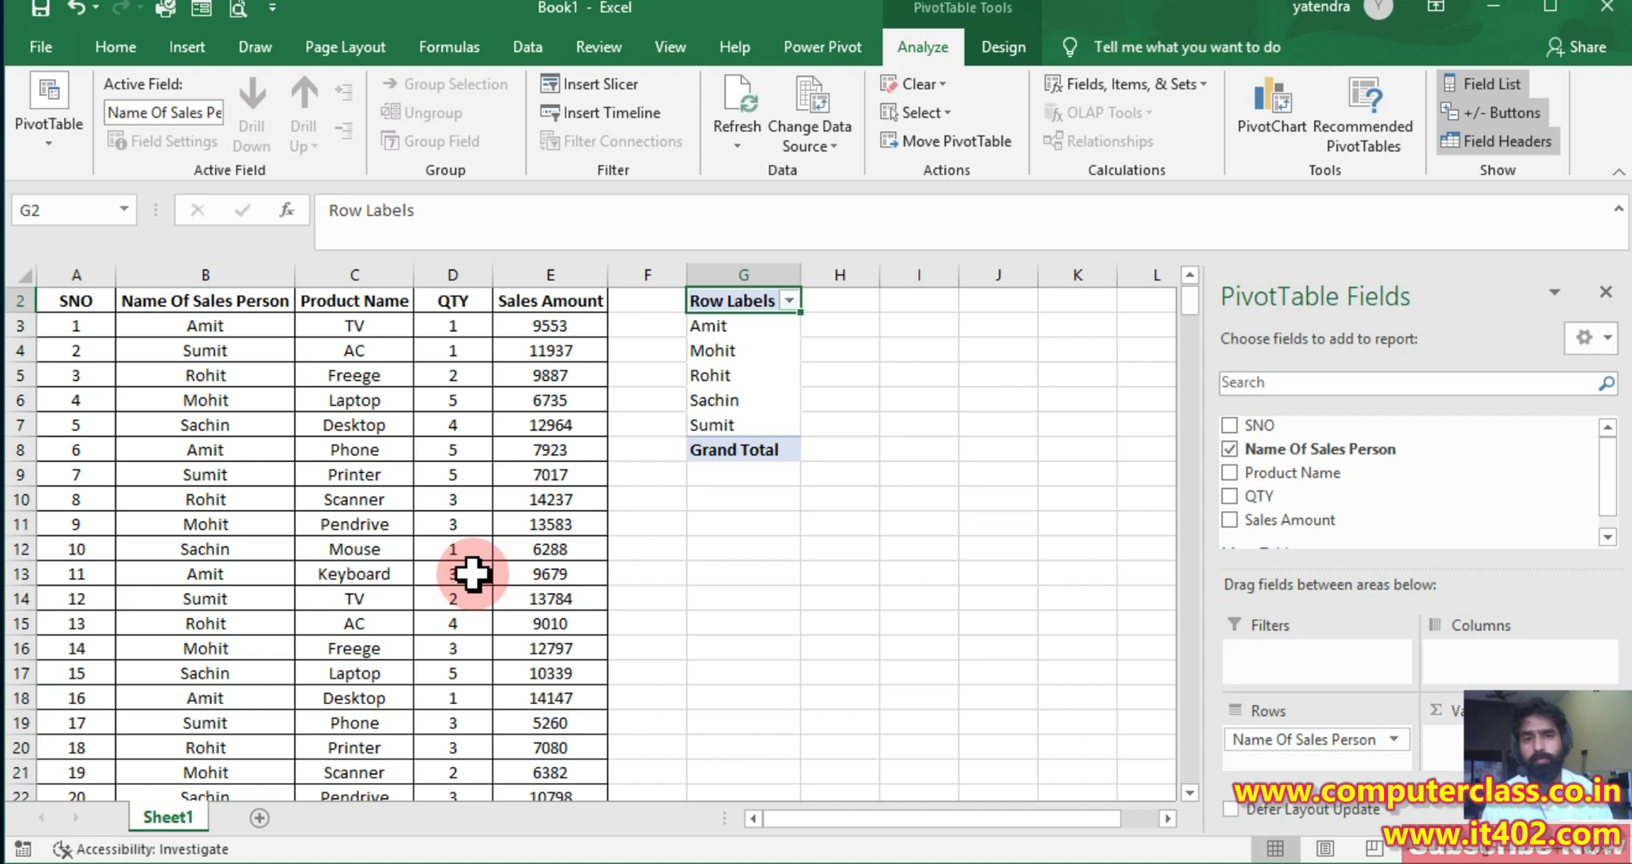
pyautogui.click(1227, 497)
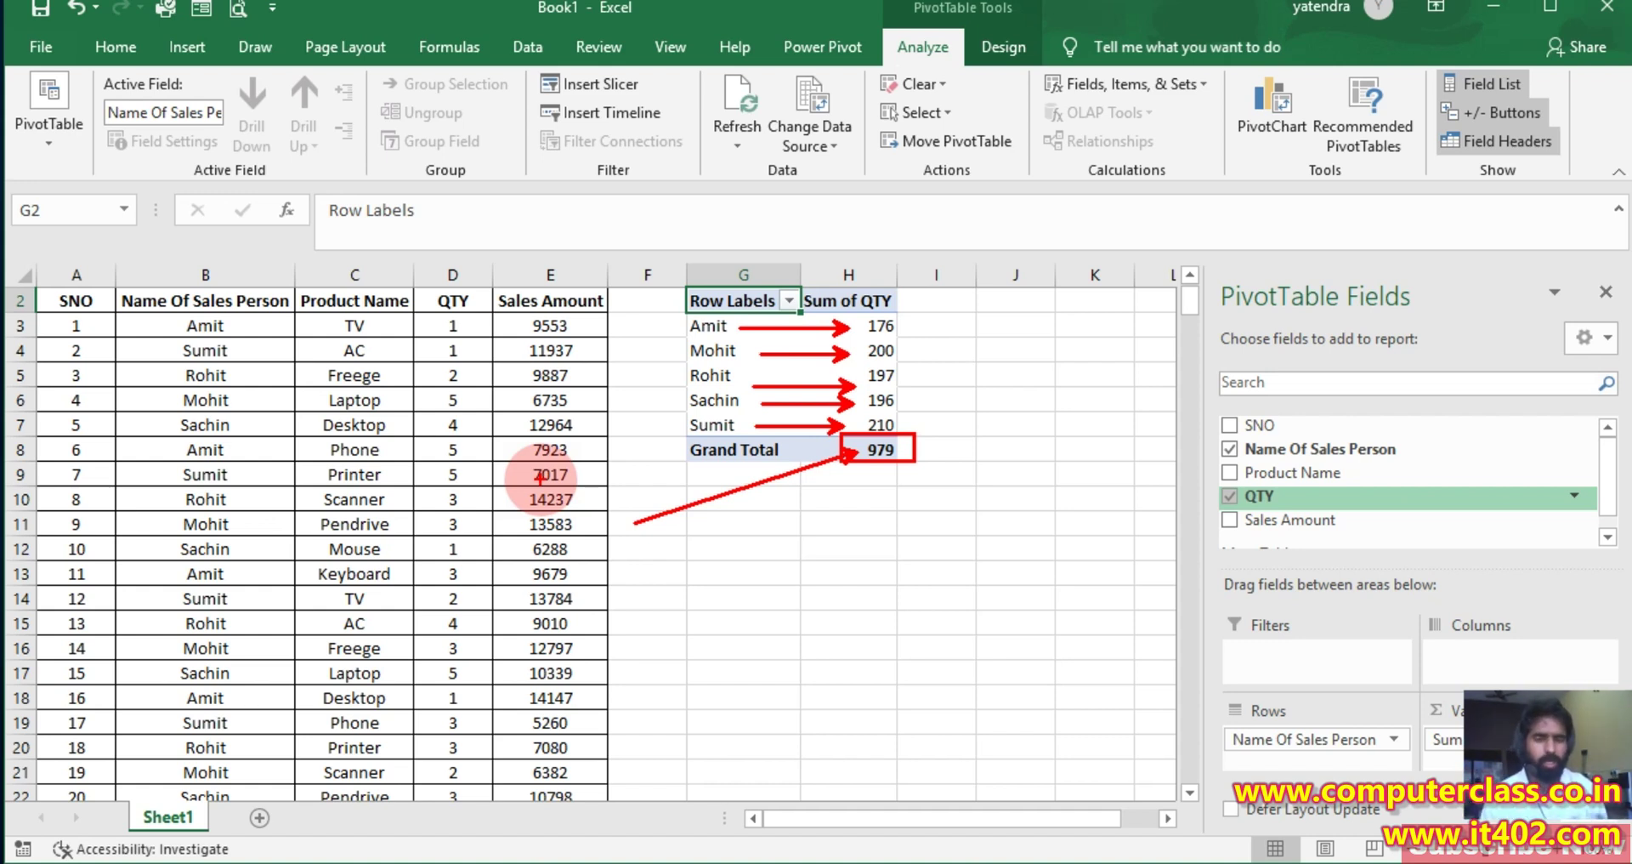
pyautogui.press('Escape')
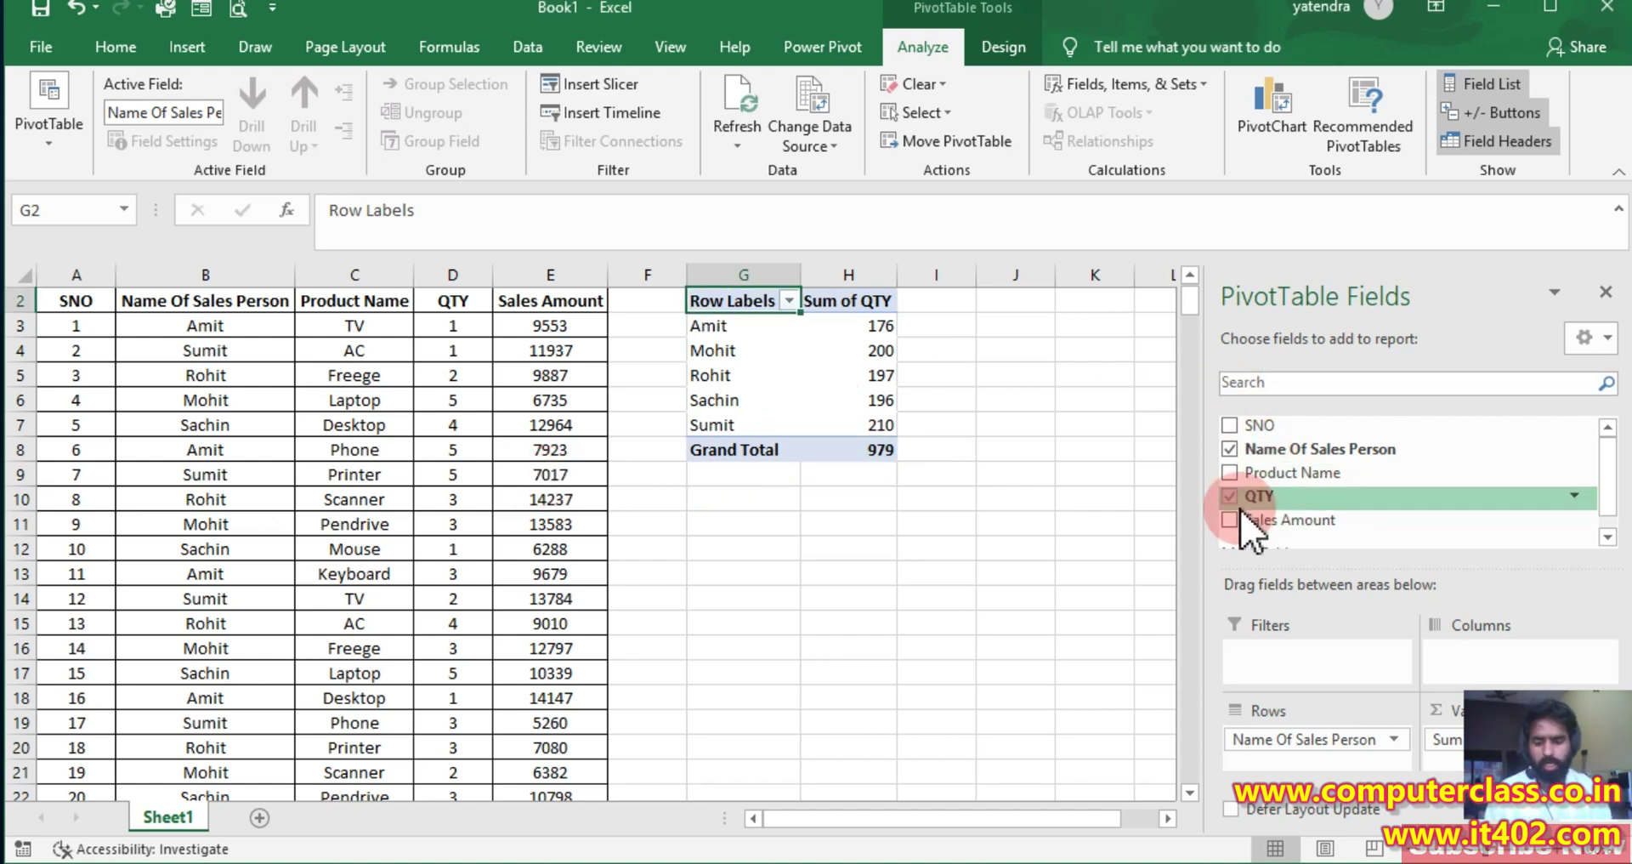
# Point annotation arrows at the unused Product Name and Sales Amount fields, clear them, and inspect the first salesperson's quantity sum
pyautogui.moveTo(1221, 476); pyautogui.dragTo(1054, 490)
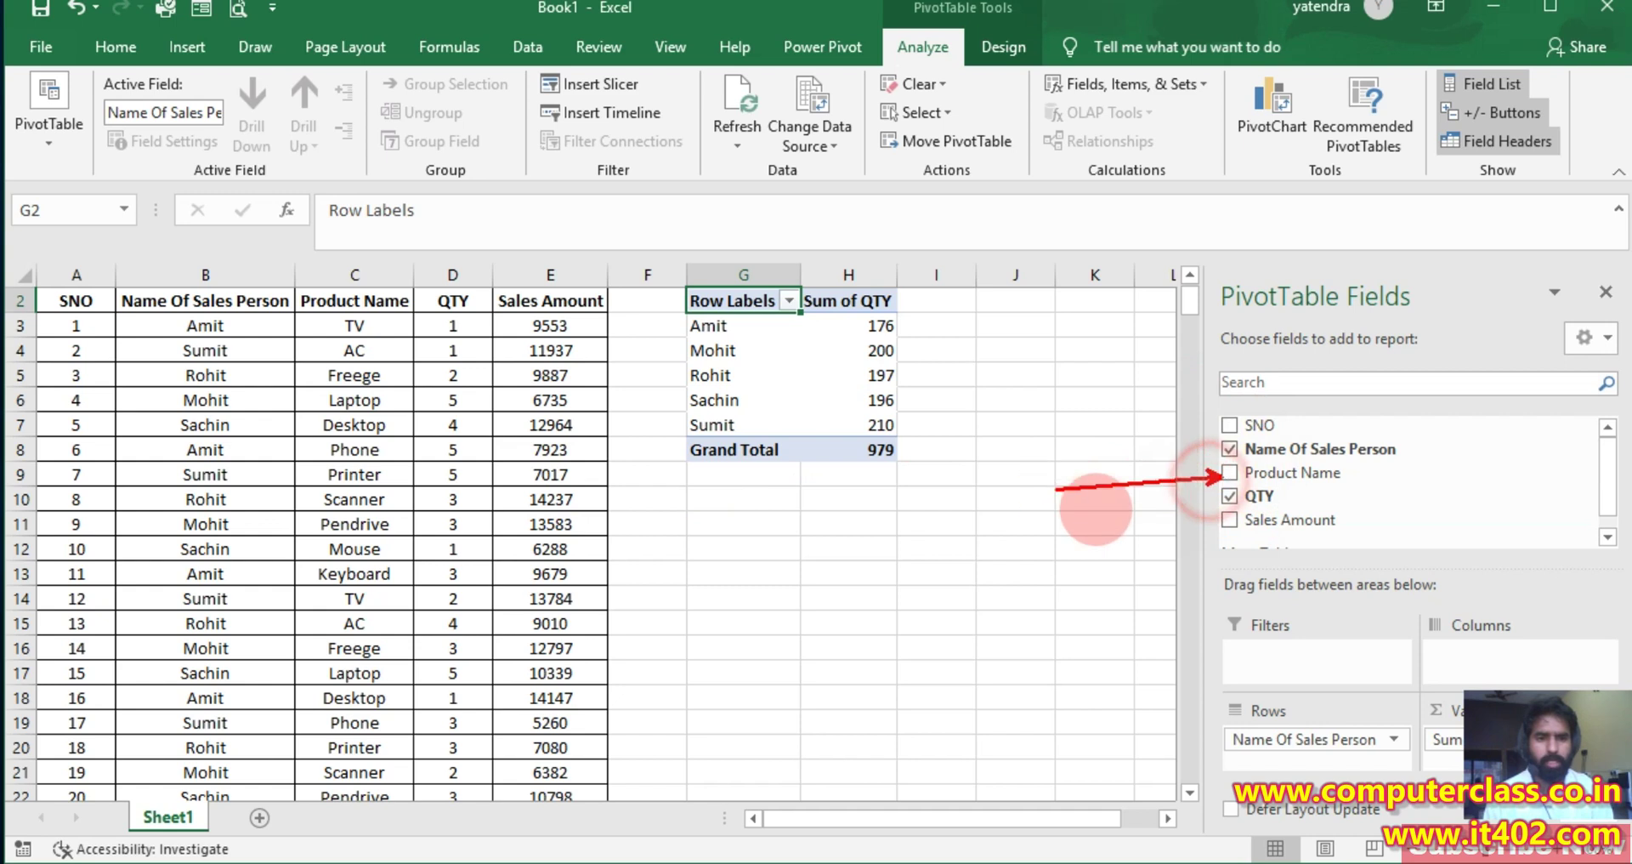
pyautogui.moveTo(1202, 522); pyautogui.dragTo(845, 492)
pyautogui.press('Escape')
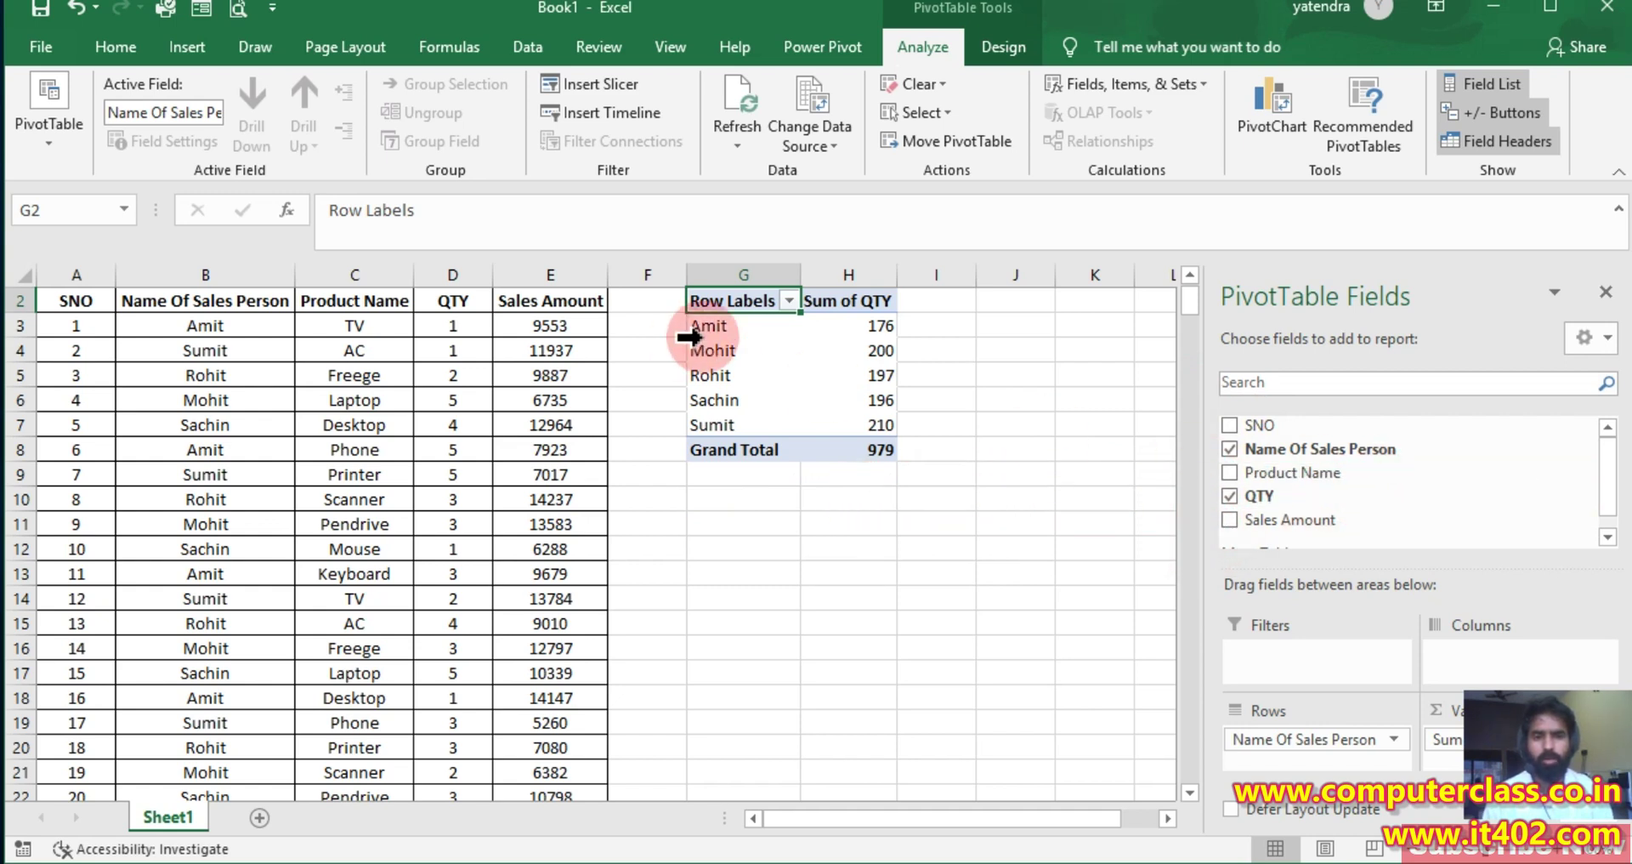
pyautogui.moveTo(880, 330)
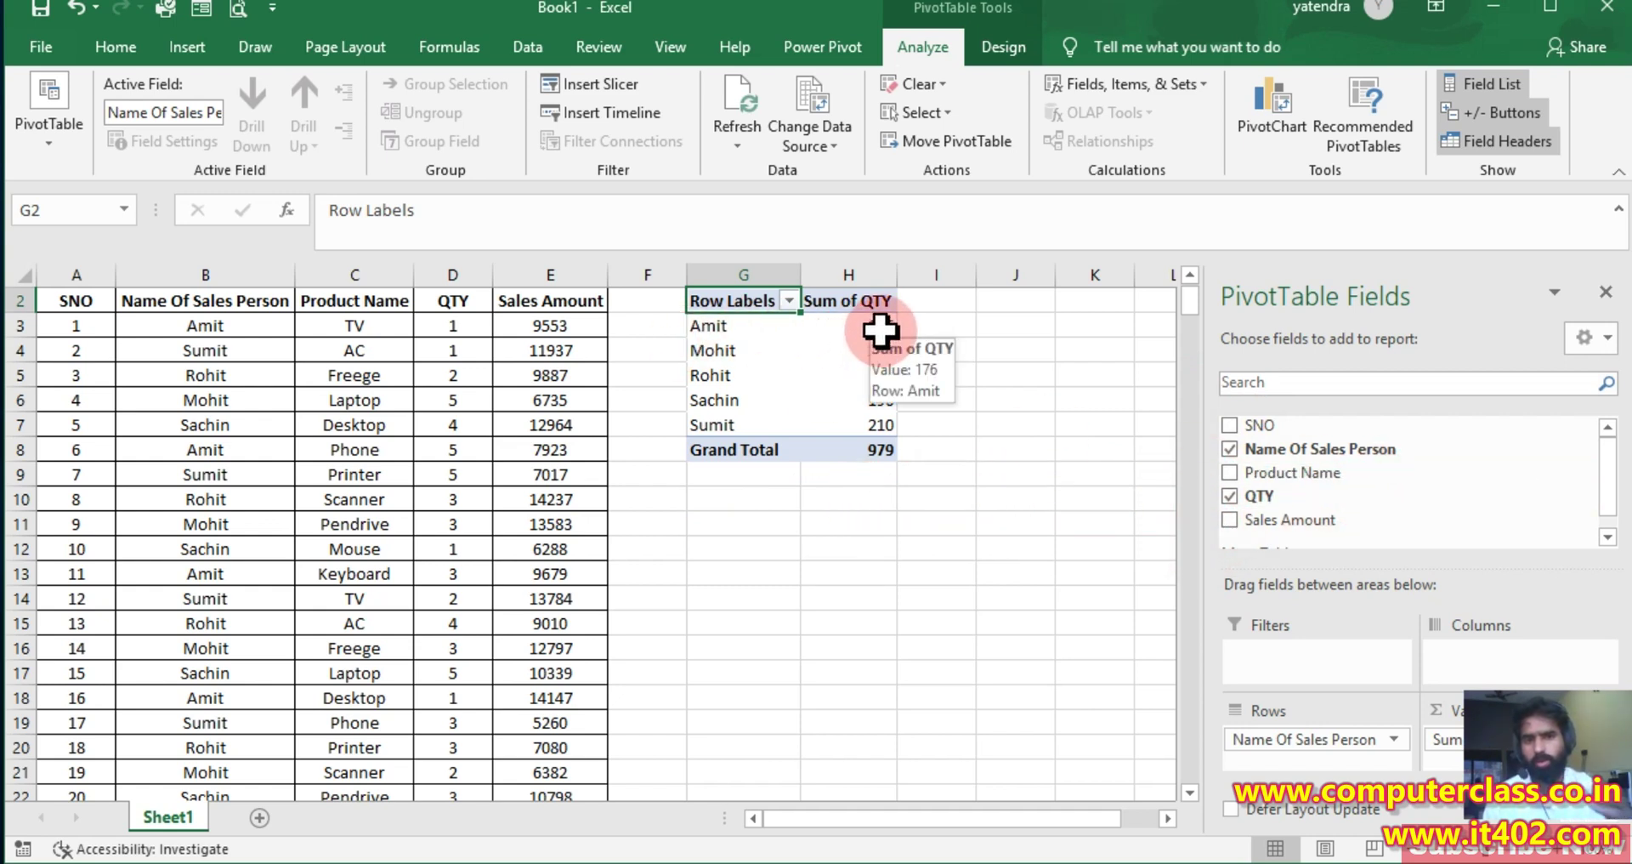
# Add Product Name as a second row level under each salesperson, and outline the resulting product breakdowns with annotations
pyautogui.click(1230, 473)
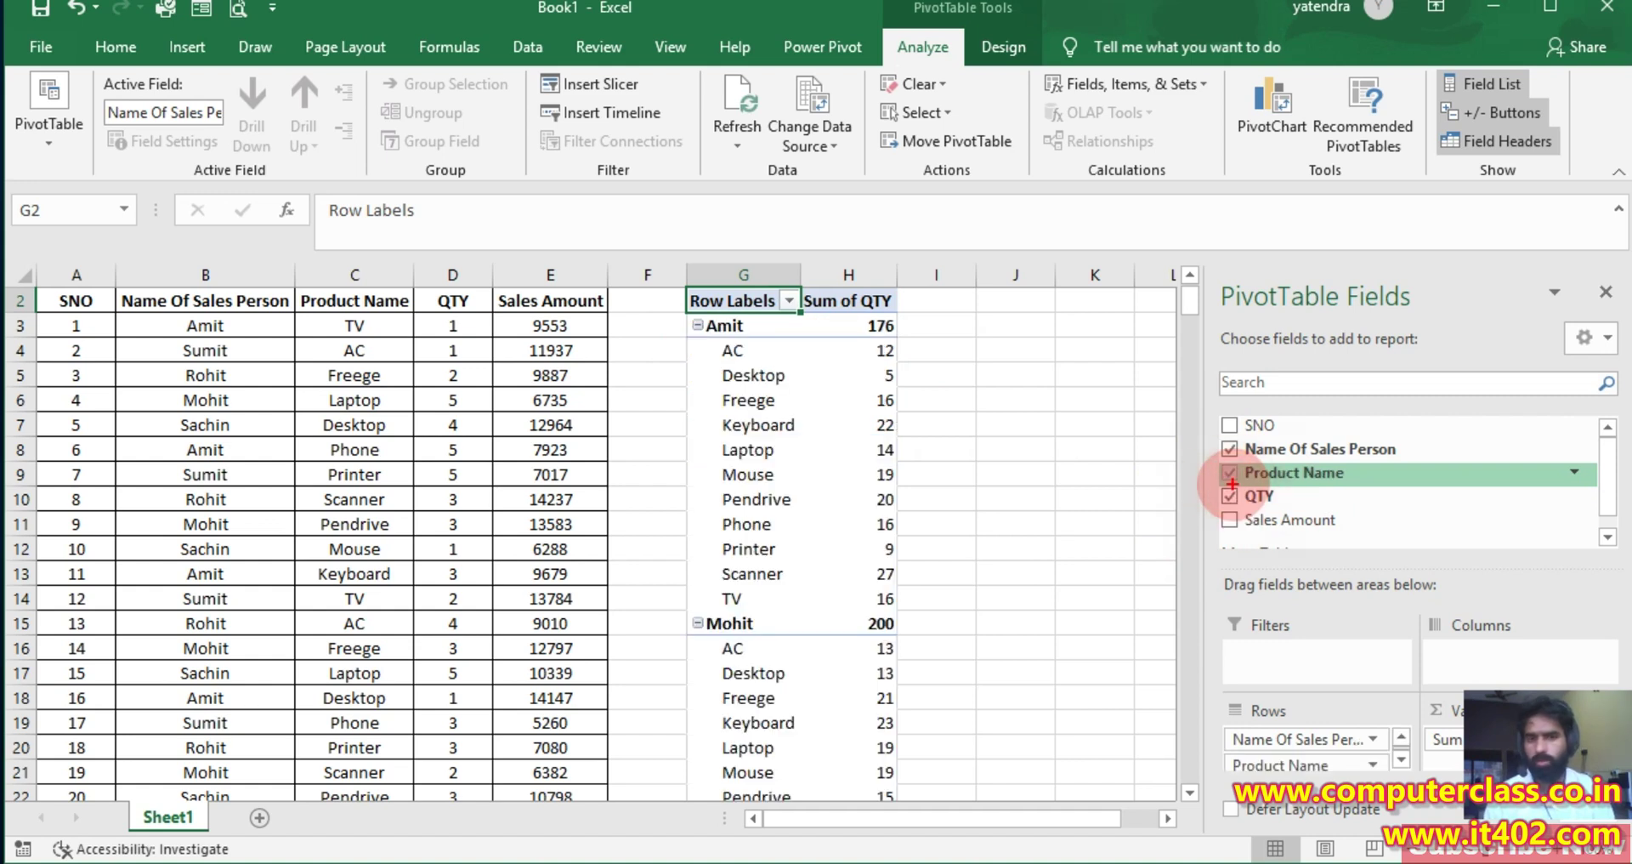
pyautogui.moveTo(671, 335); pyautogui.dragTo(882, 448)
pyautogui.moveTo(933, 502); pyautogui.dragTo(961, 603)
pyautogui.moveTo(690, 635); pyautogui.dragTo(979, 818)
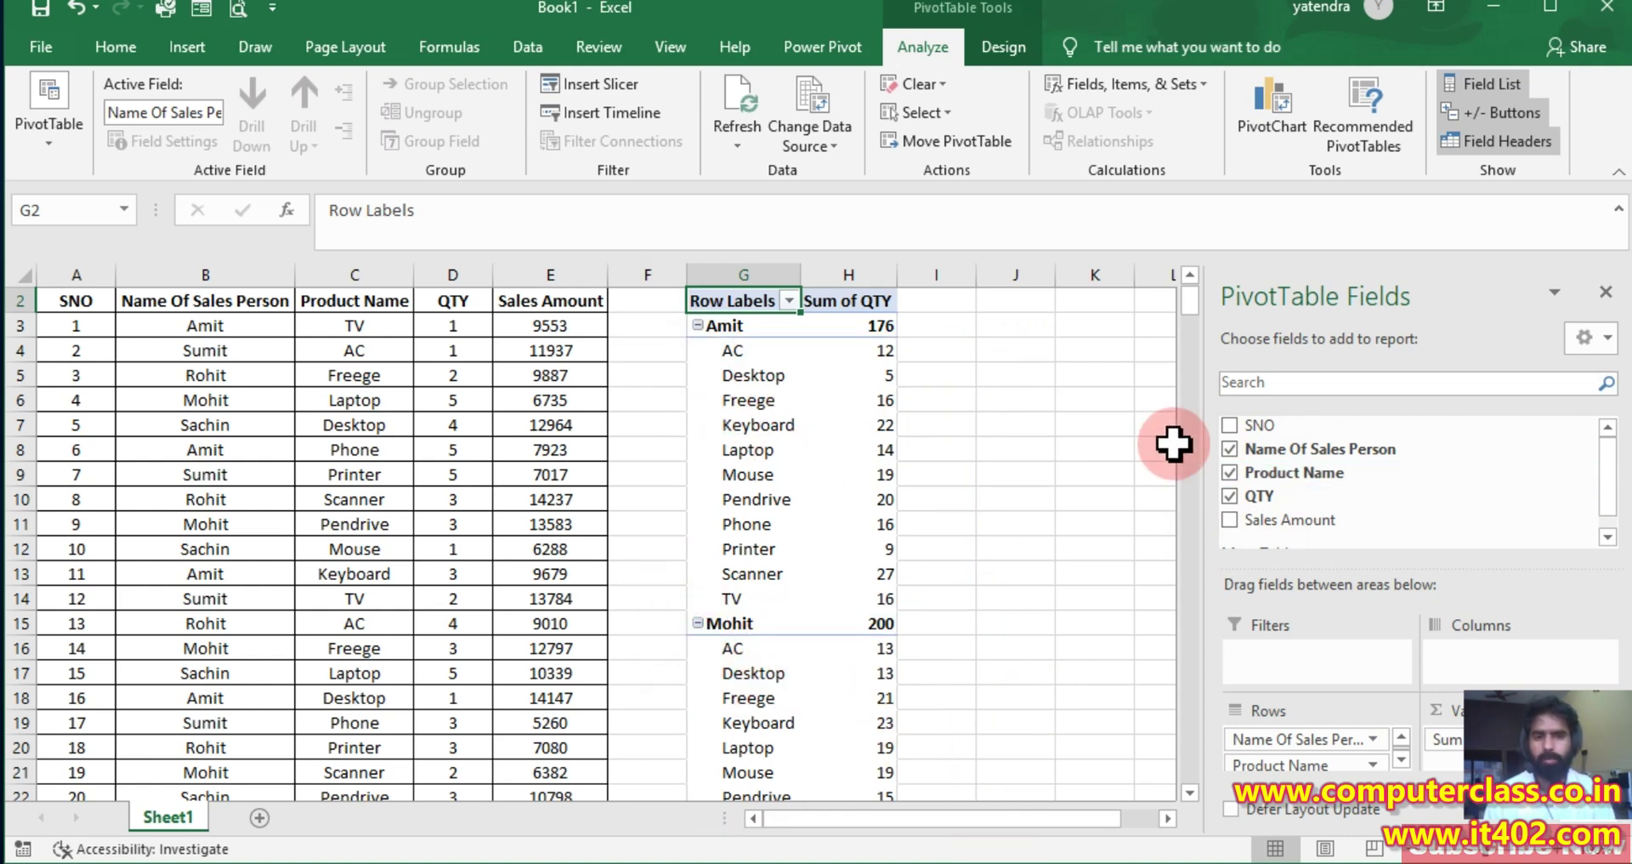
# Add Sales Amount to the PivotTable as a second summed value and mark the first salesperson's total
pyautogui.click(1230, 520)
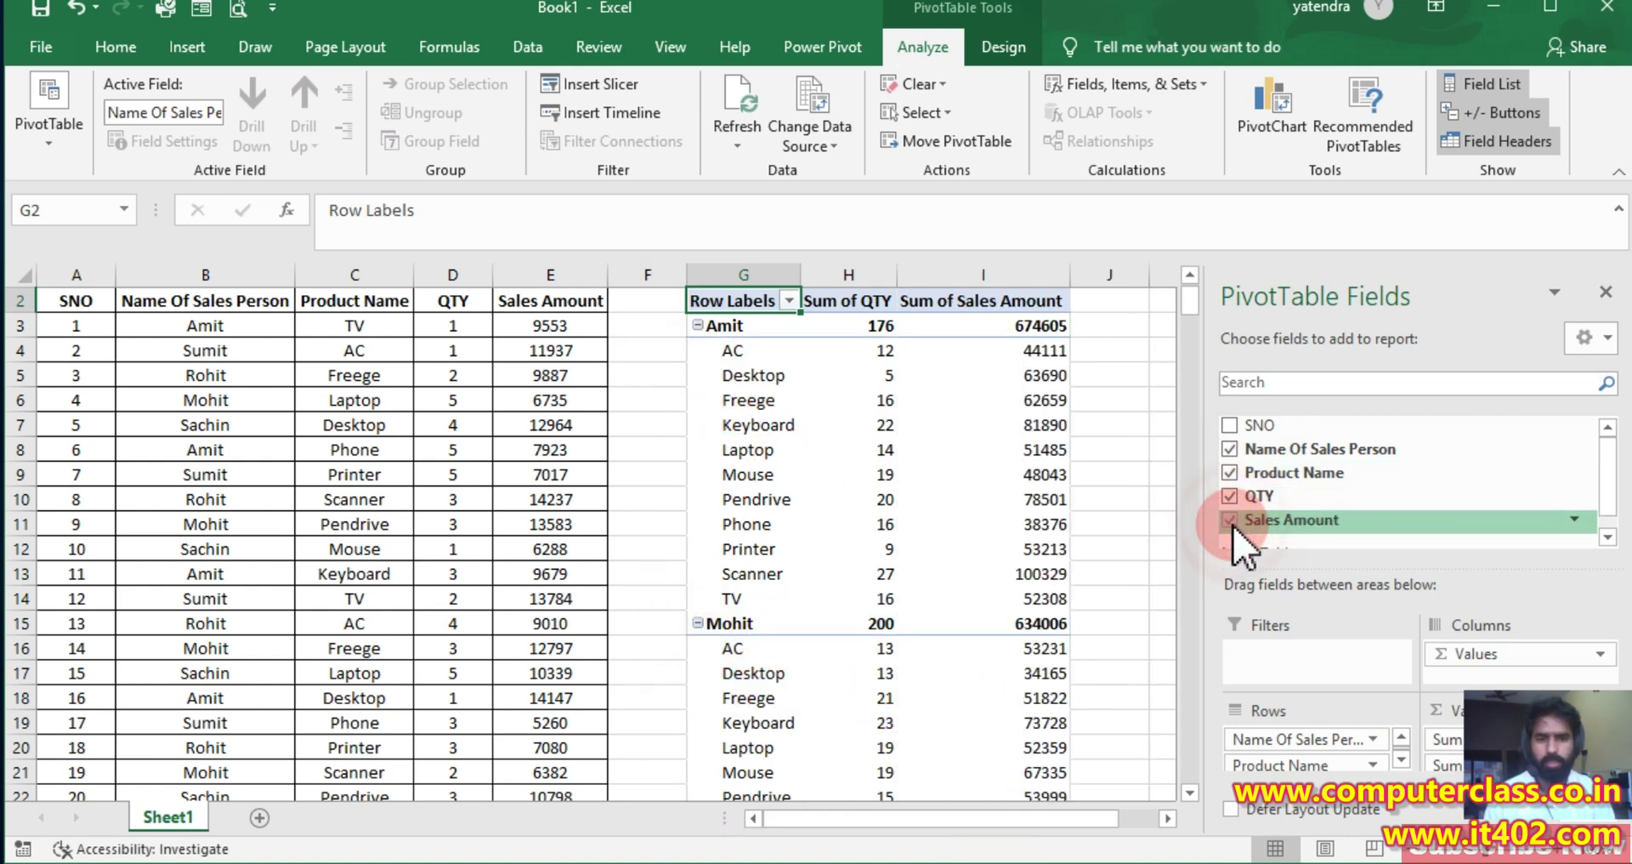
pyautogui.moveTo(1052, 464)
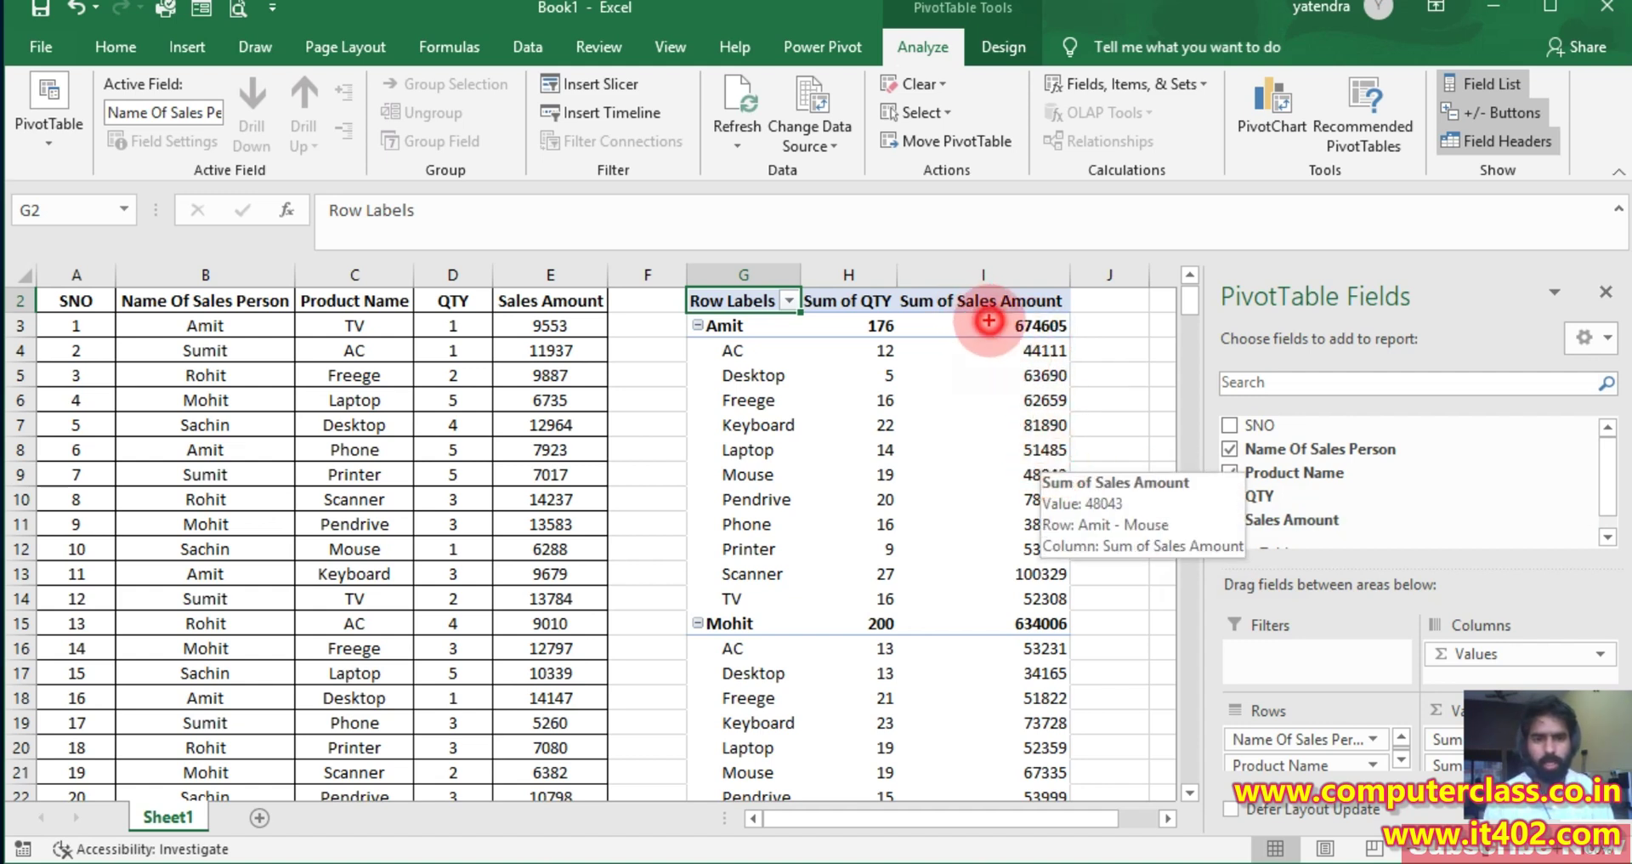
pyautogui.moveTo(991, 310); pyautogui.dragTo(1084, 342)
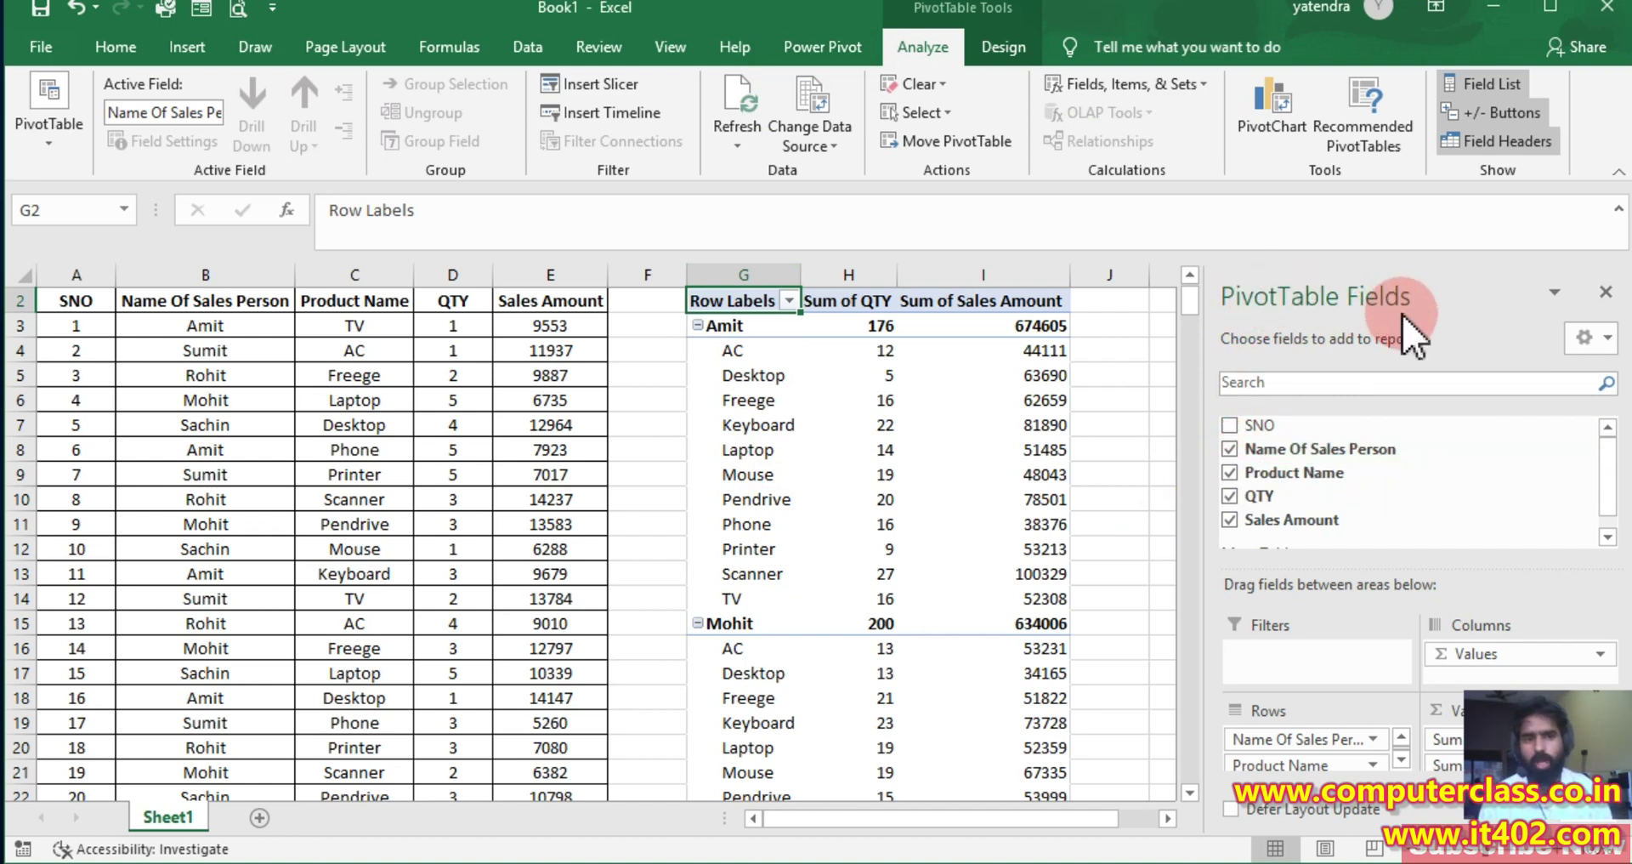
# Close the PivotTable Fields pane, annotate the Analyze and Field List controls that restore it, and show the pane again
pyautogui.click(1603, 291)
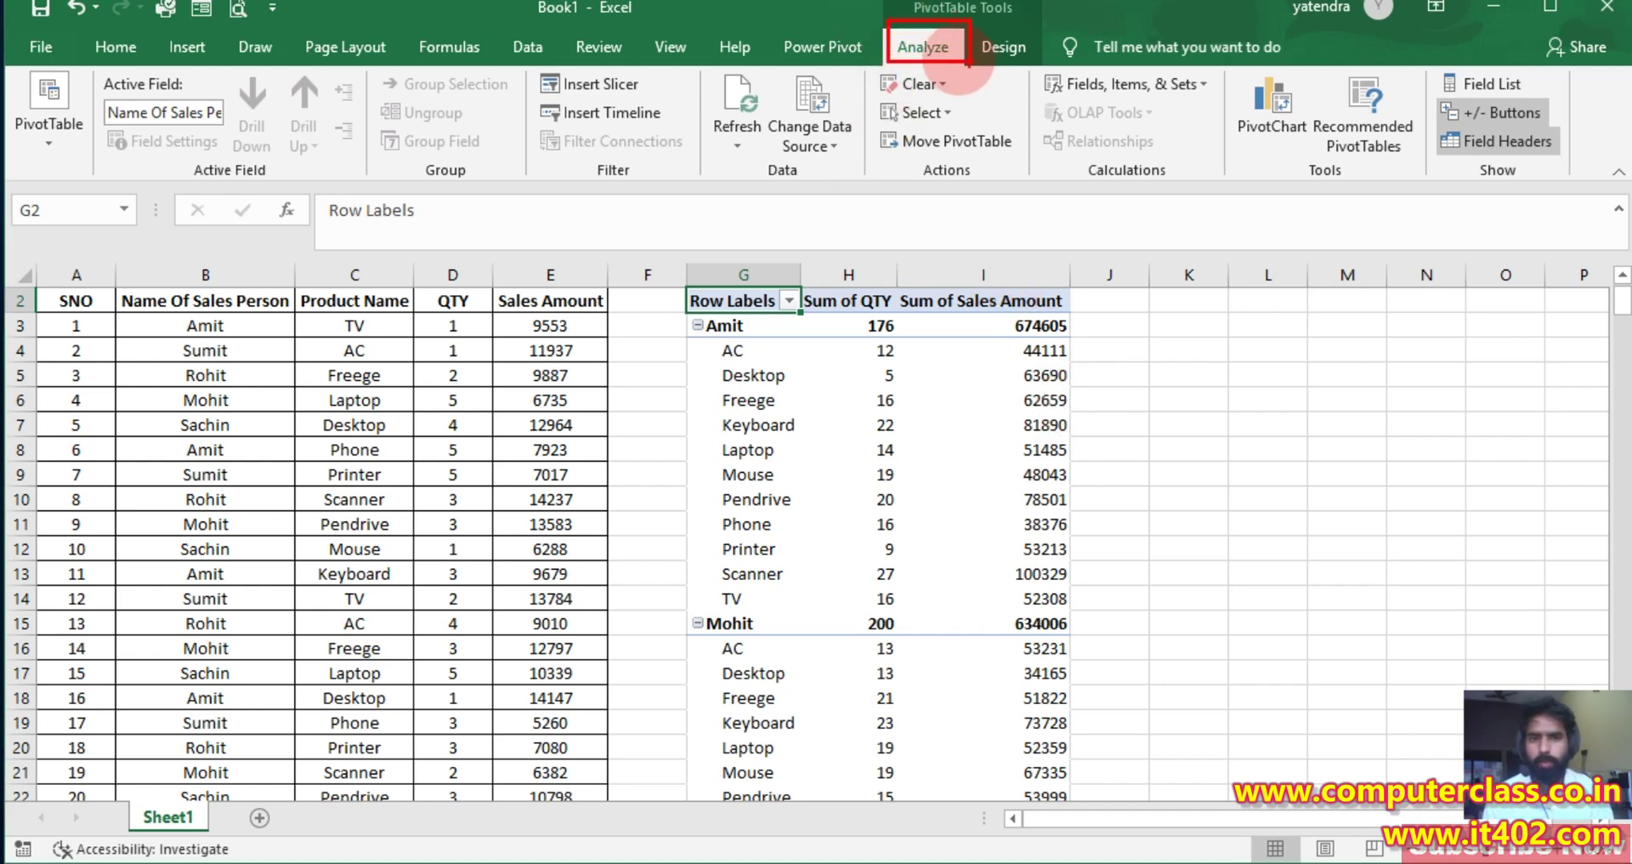
pyautogui.moveTo(953, 47)
pyautogui.mouseDown()
pyautogui.moveTo(1445, 15)
pyautogui.moveTo(1515, 65)
pyautogui.mouseUp()
pyautogui.moveTo(1388, 58); pyautogui.dragTo(1558, 103)
pyautogui.moveTo(1436, 89); pyautogui.dragTo(1281, 298)
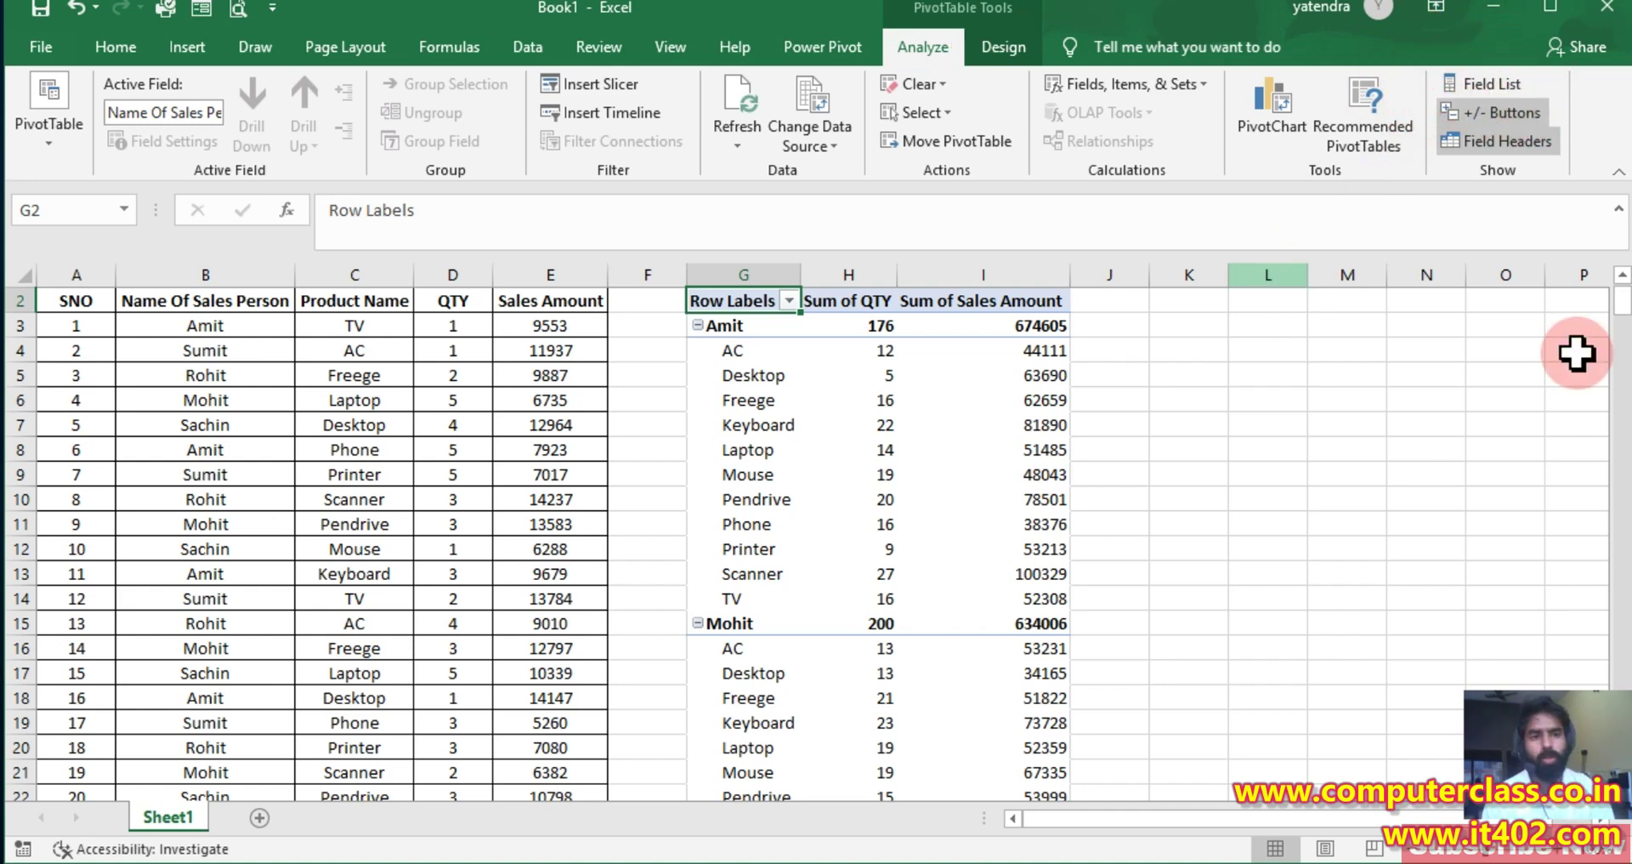
pyautogui.click(1498, 83)
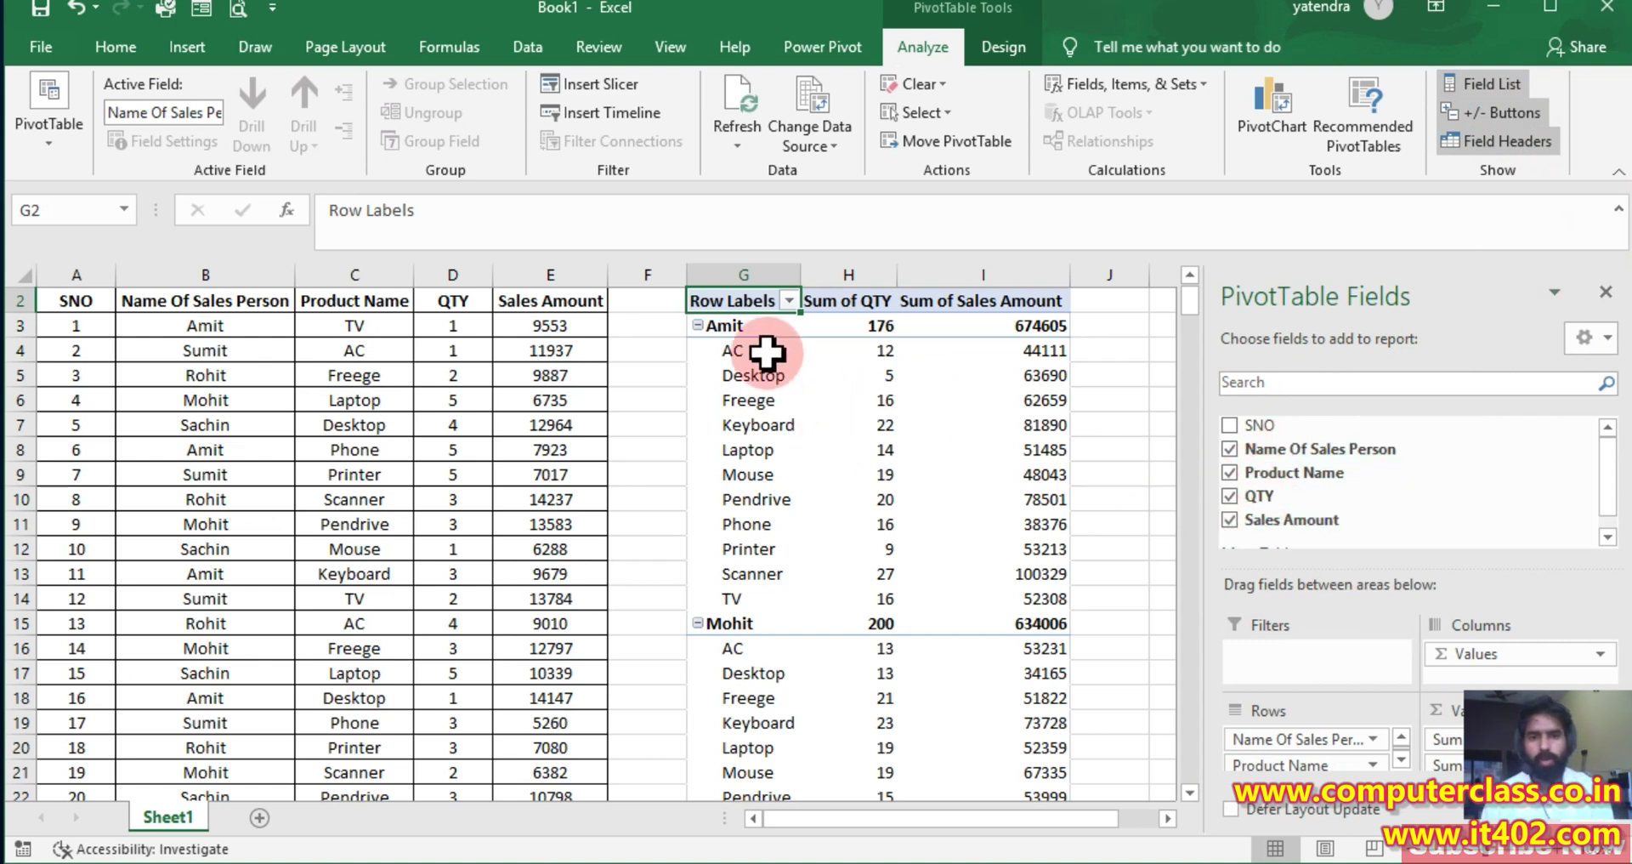
# Remove the Product Name field from the PivotTable
pyautogui.click(1230, 472)
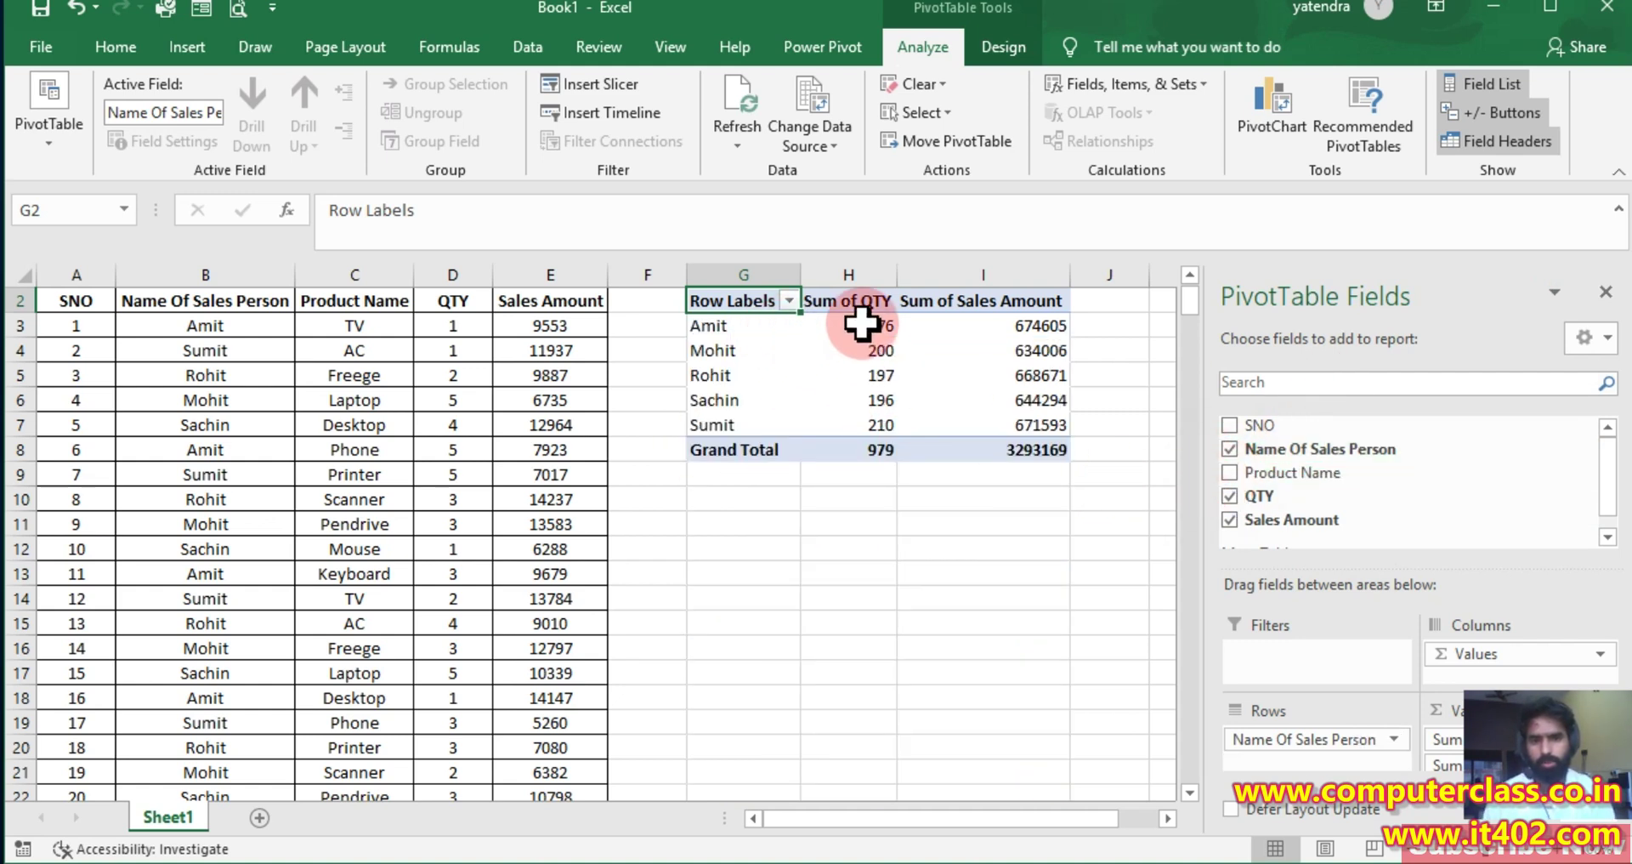
pyautogui.moveTo(1029, 381)
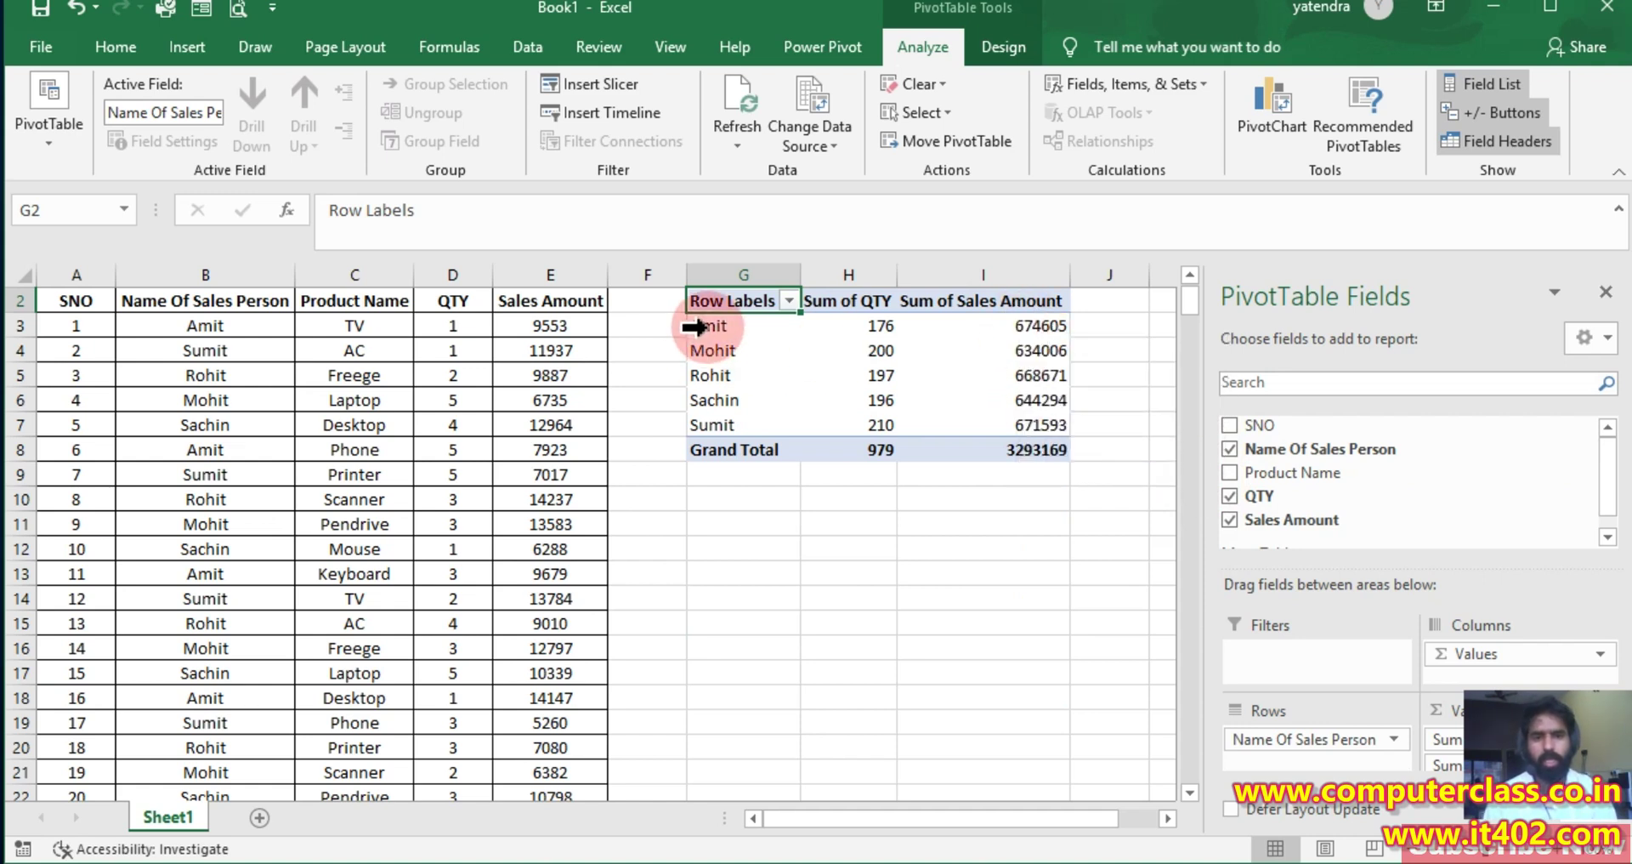
# Extract the detail records behind the sales amount in I3 to a new sheet, review them, and return to Sheet1
pyautogui.click(1020, 324)
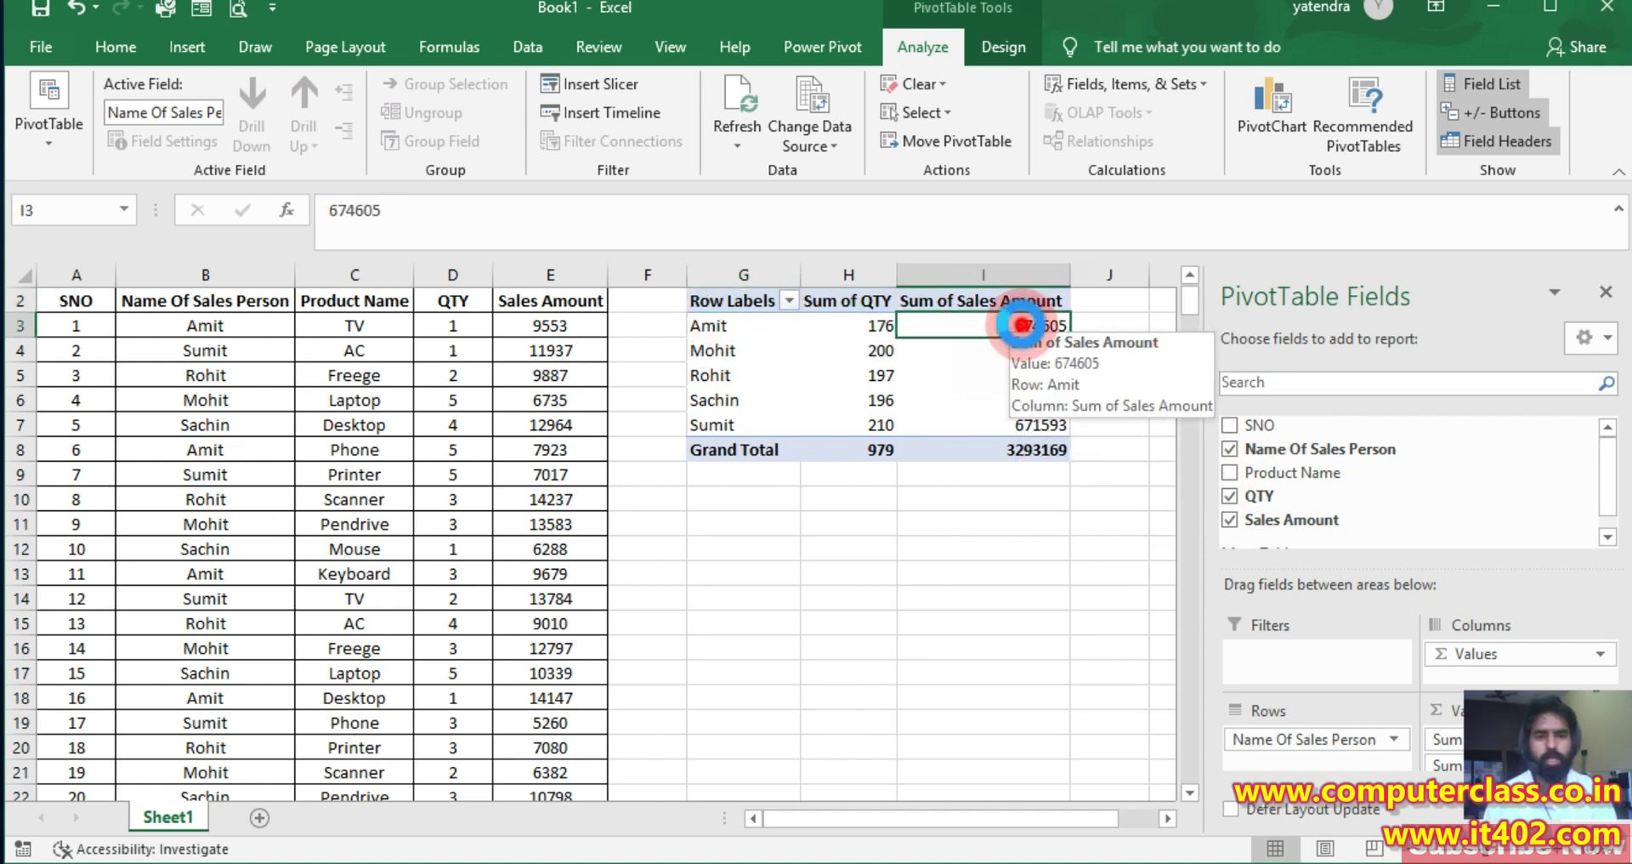
pyautogui.doubleClick(1020, 324)
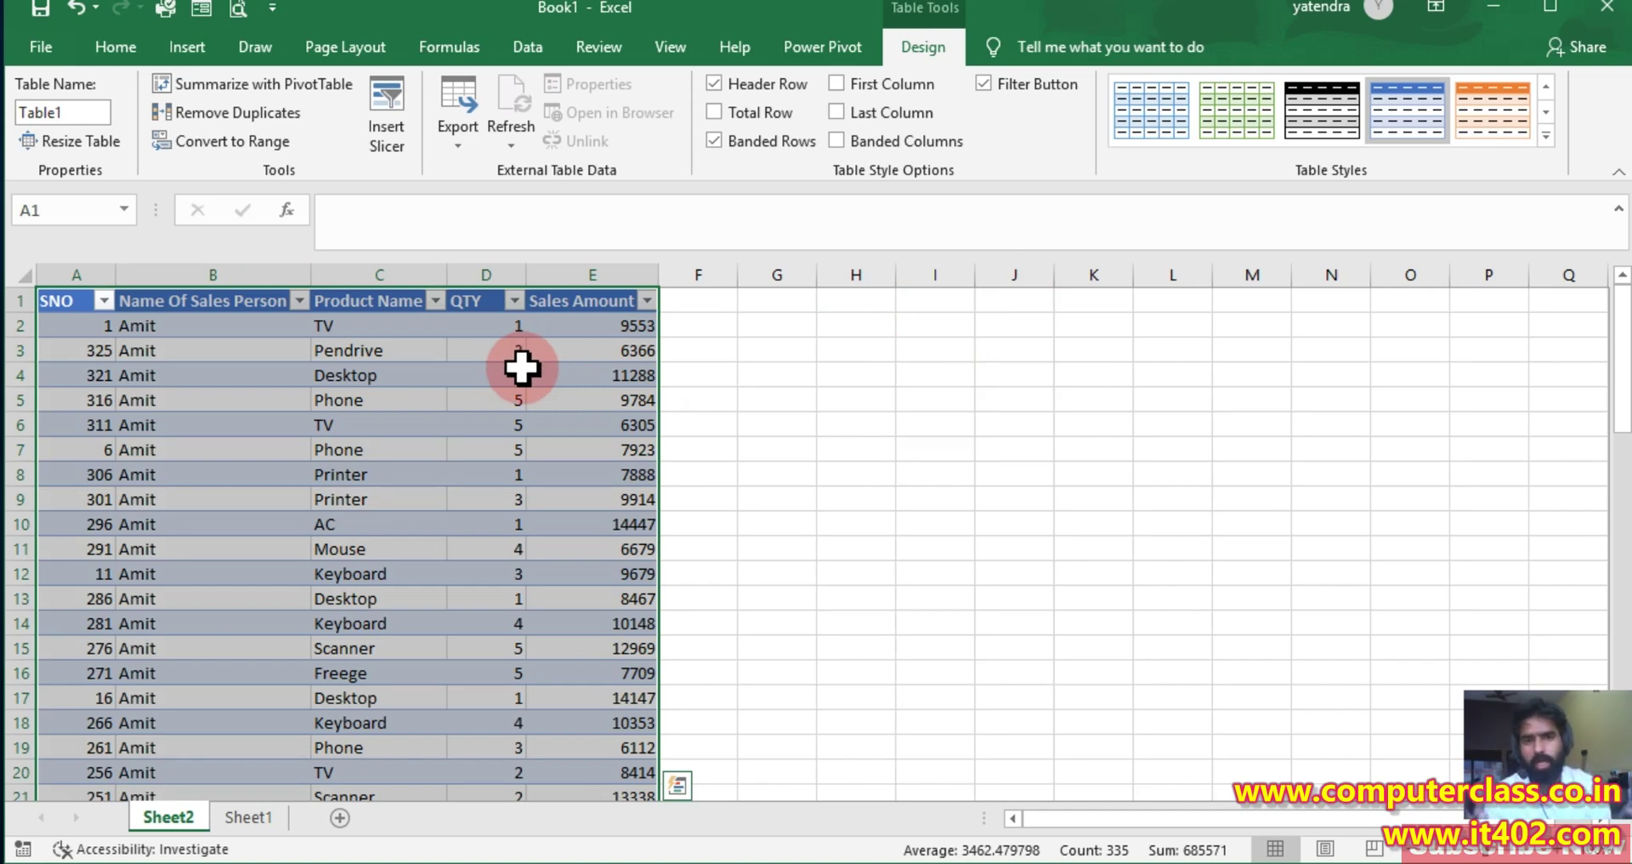
pyautogui.scroll(-2, 547, 549)
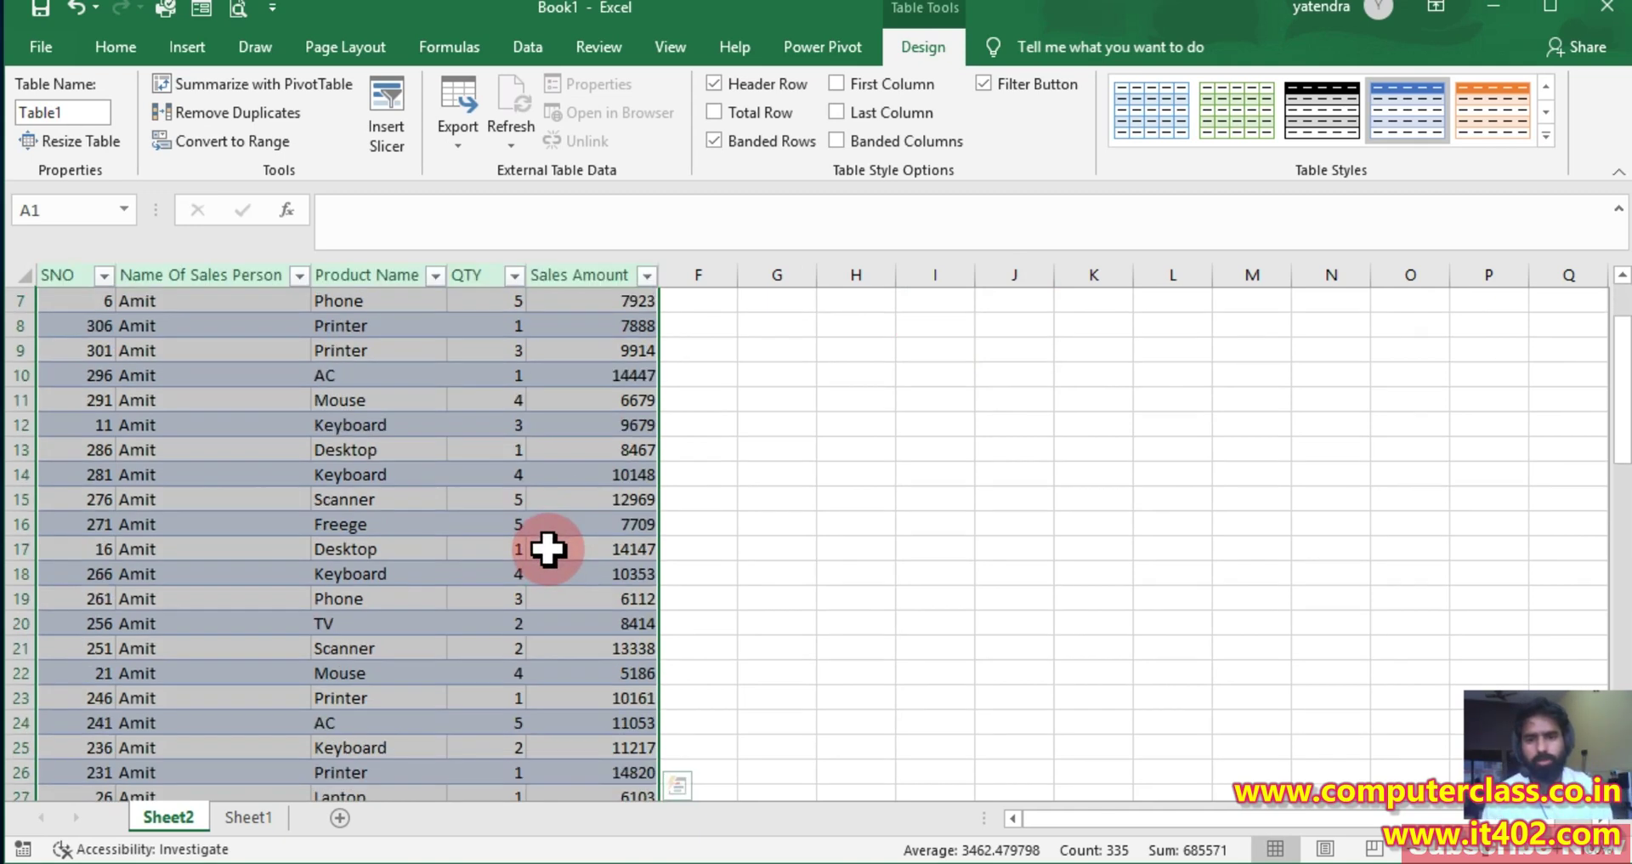
pyautogui.scroll(-19, 548, 549)
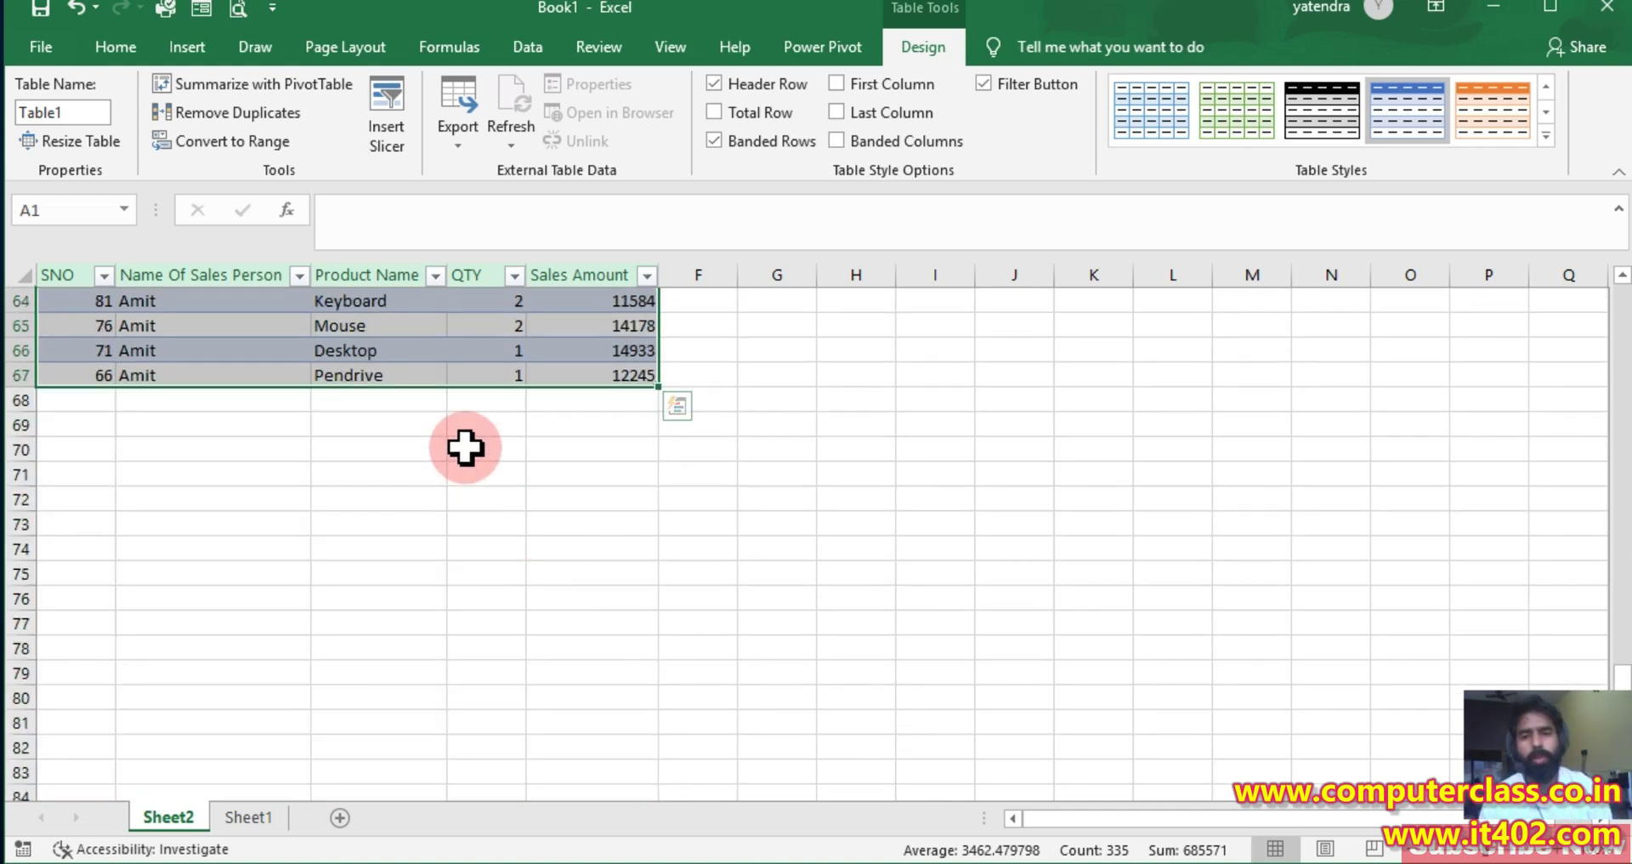
pyautogui.scroll(20, 465, 446)
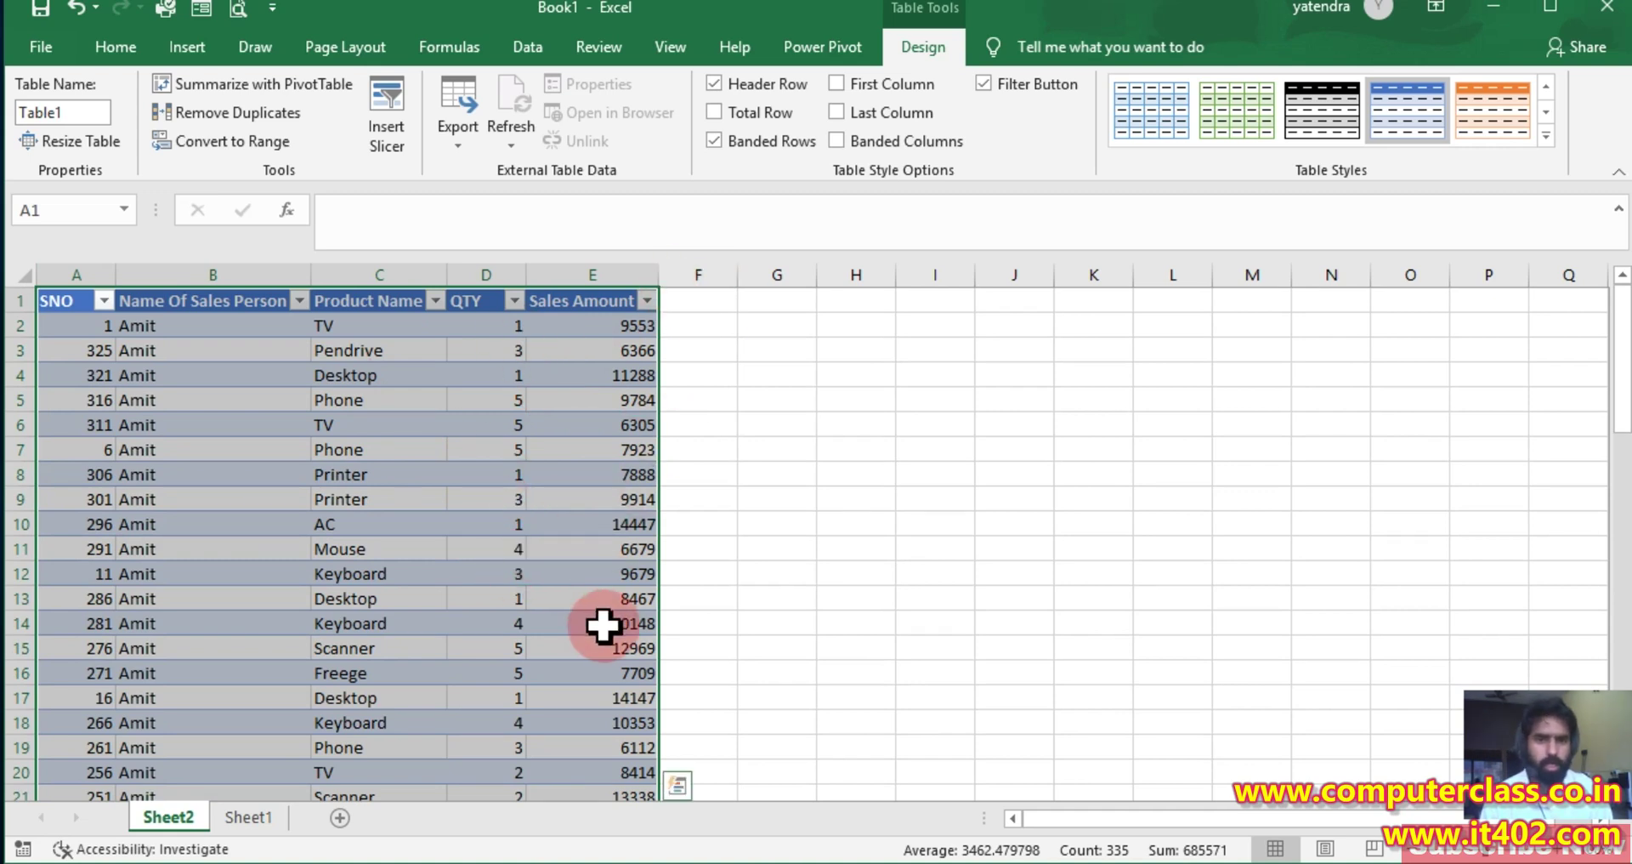
pyautogui.click(248, 817)
pyautogui.click(986, 328)
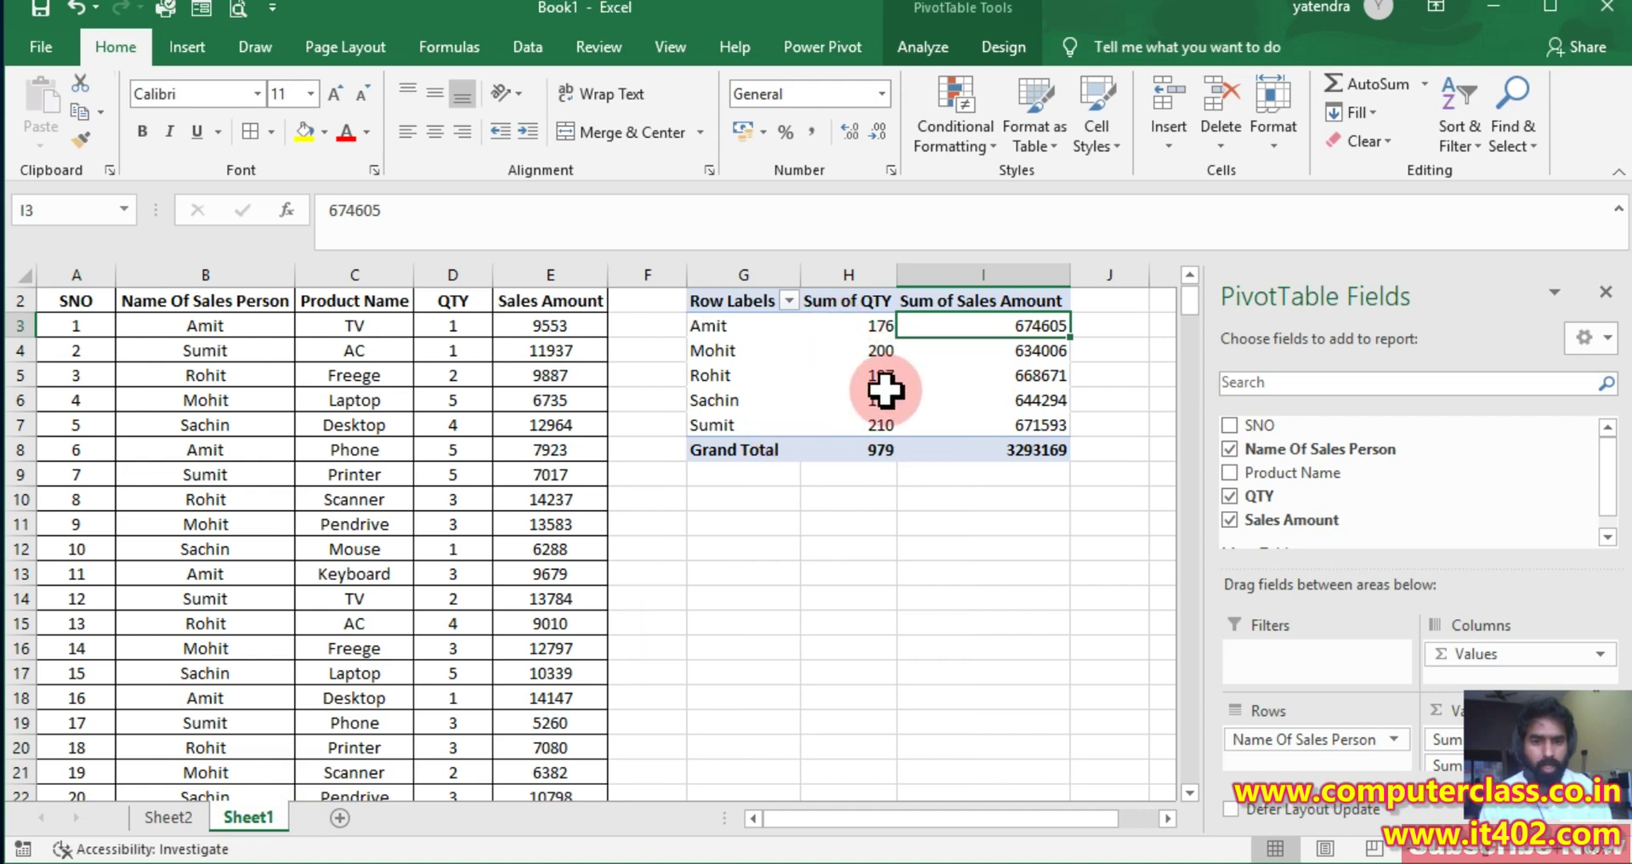
pyautogui.click(731, 375)
pyautogui.doubleClick(731, 375)
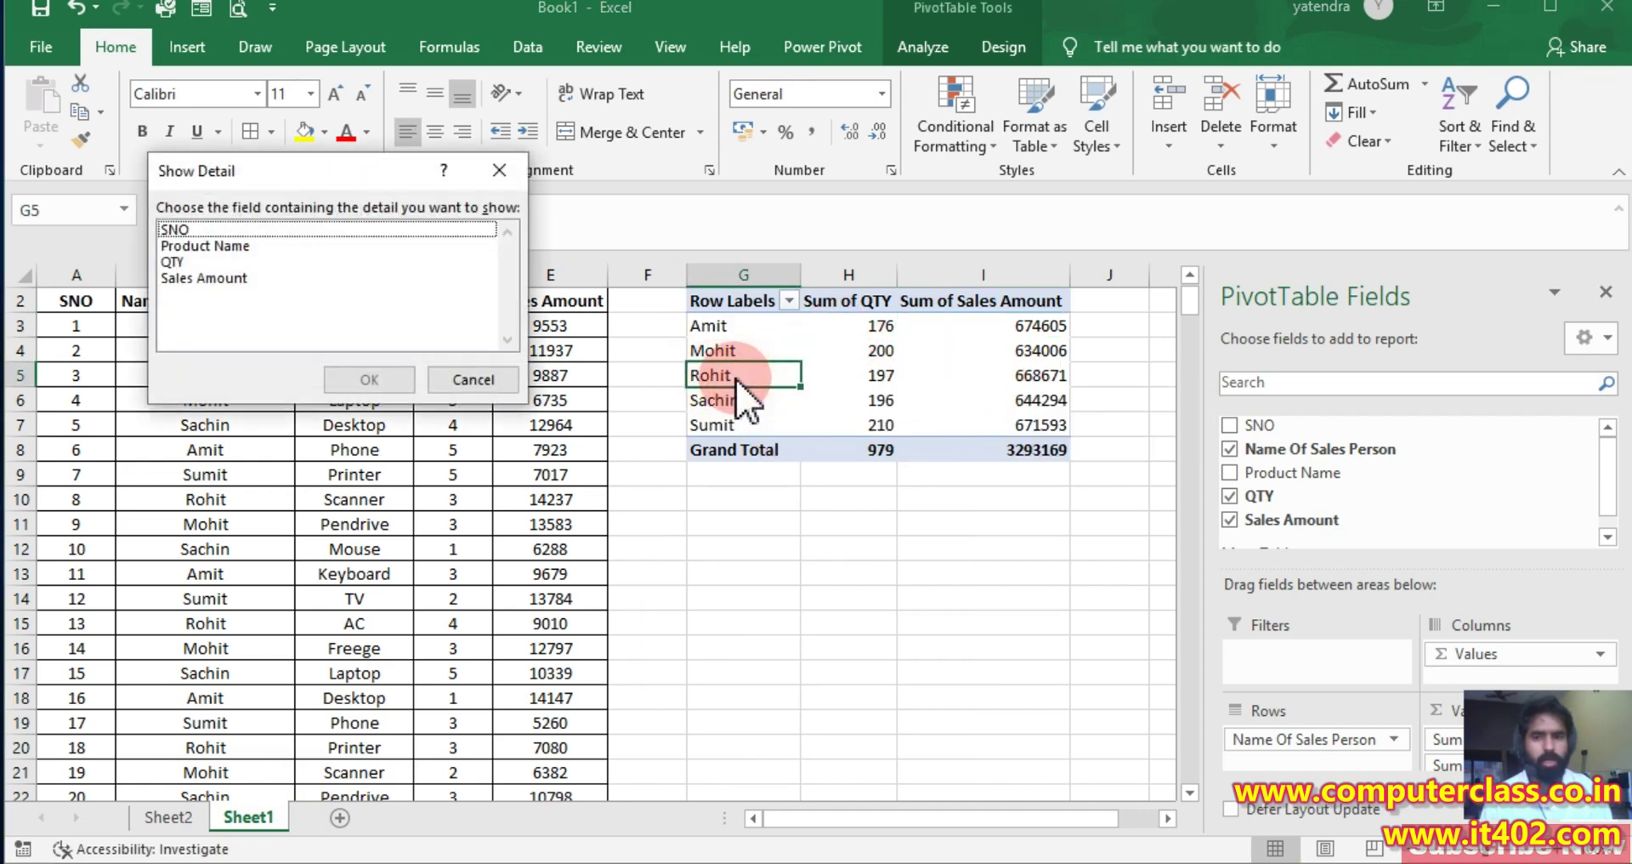
pyautogui.click(473, 375)
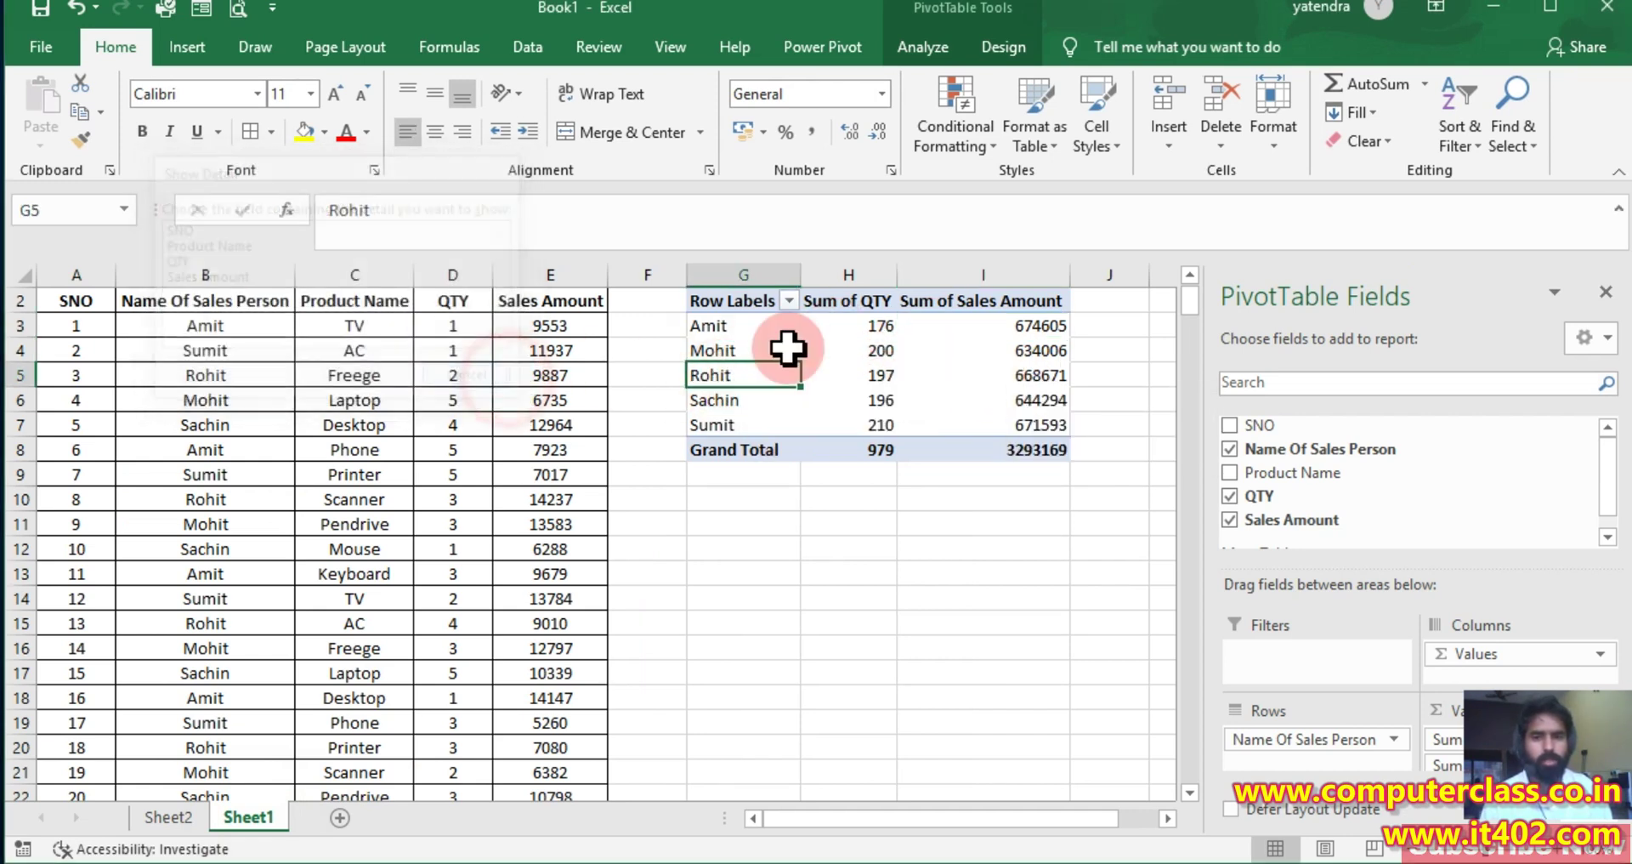
# Extract the records behind the sales amount in I5 to a new sheet, and rename it with the salesperson's name followed by "Sales Details"
pyautogui.doubleClick(1027, 373)
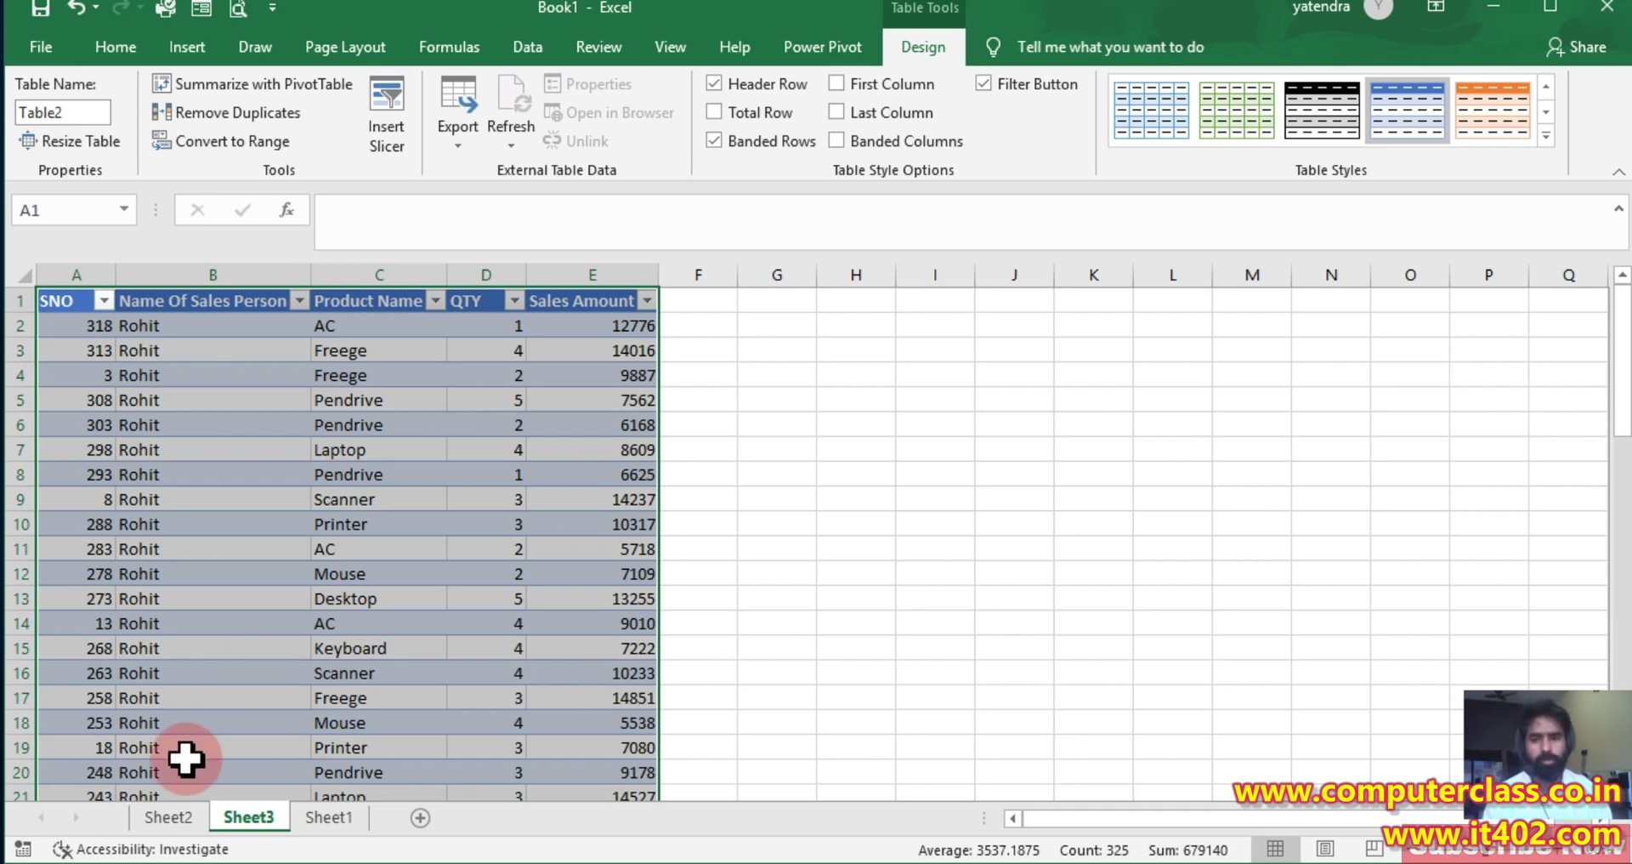
pyautogui.click(169, 816)
pyautogui.click(238, 819)
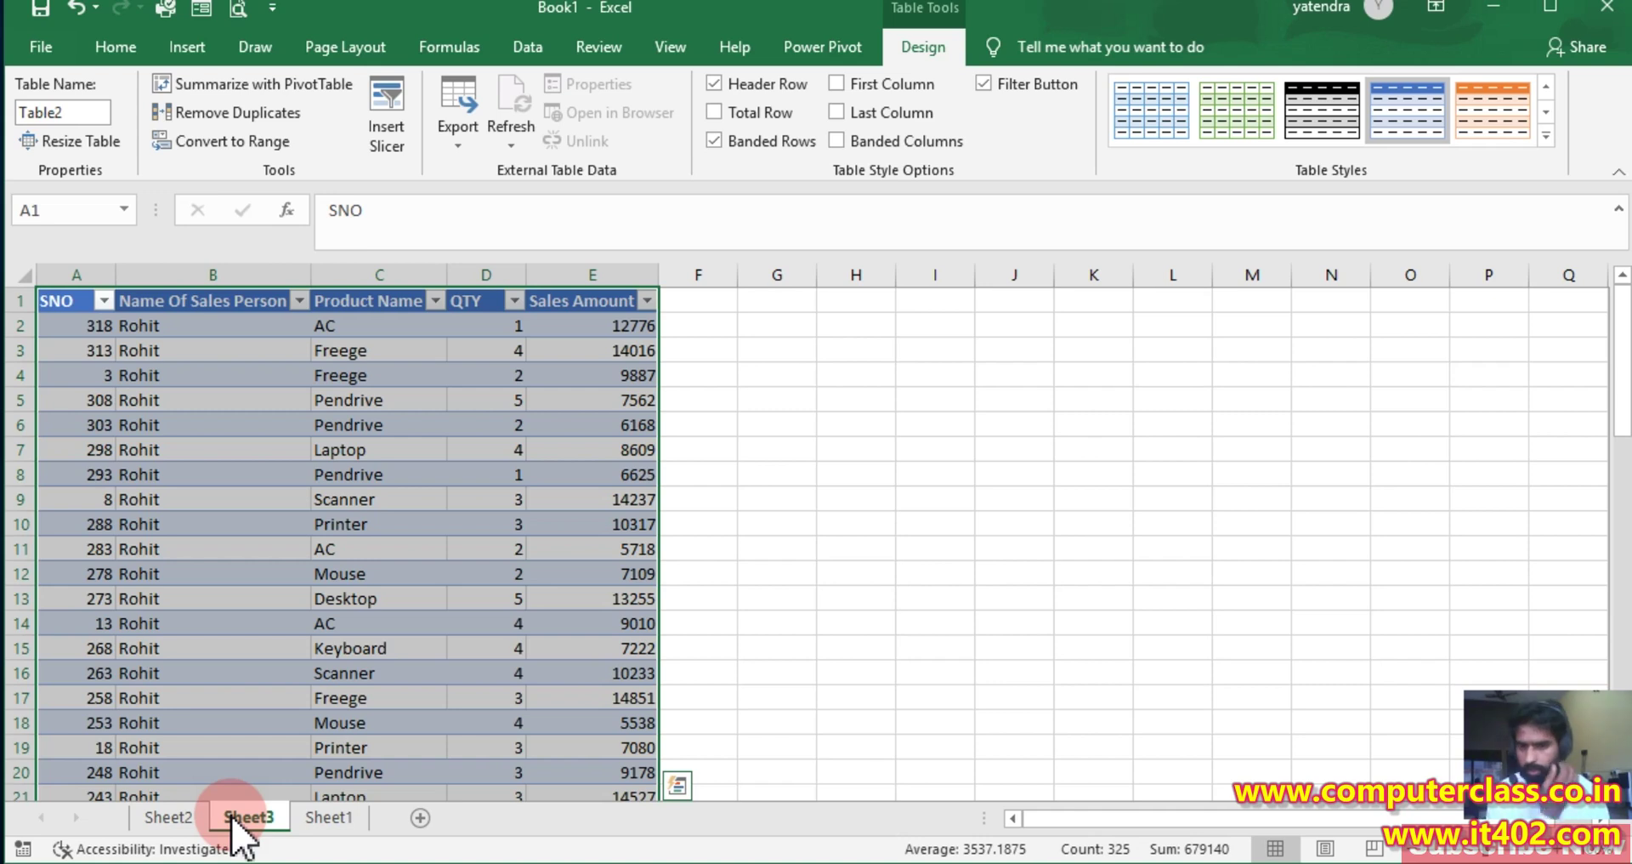
pyautogui.doubleClick(235, 817)
pyautogui.write('Rohit Sales Details')
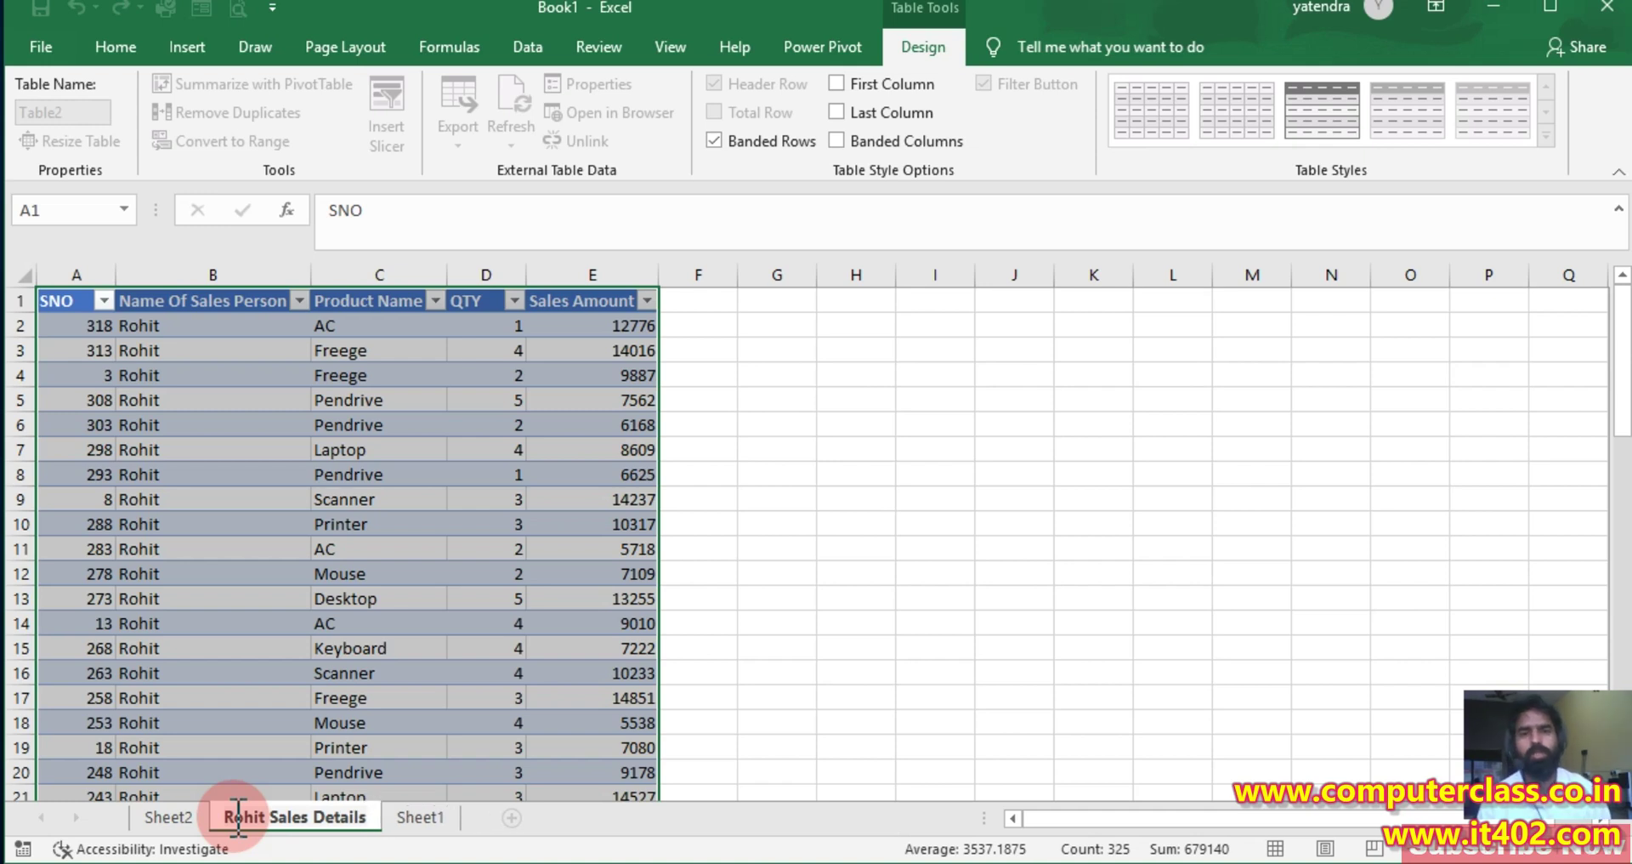